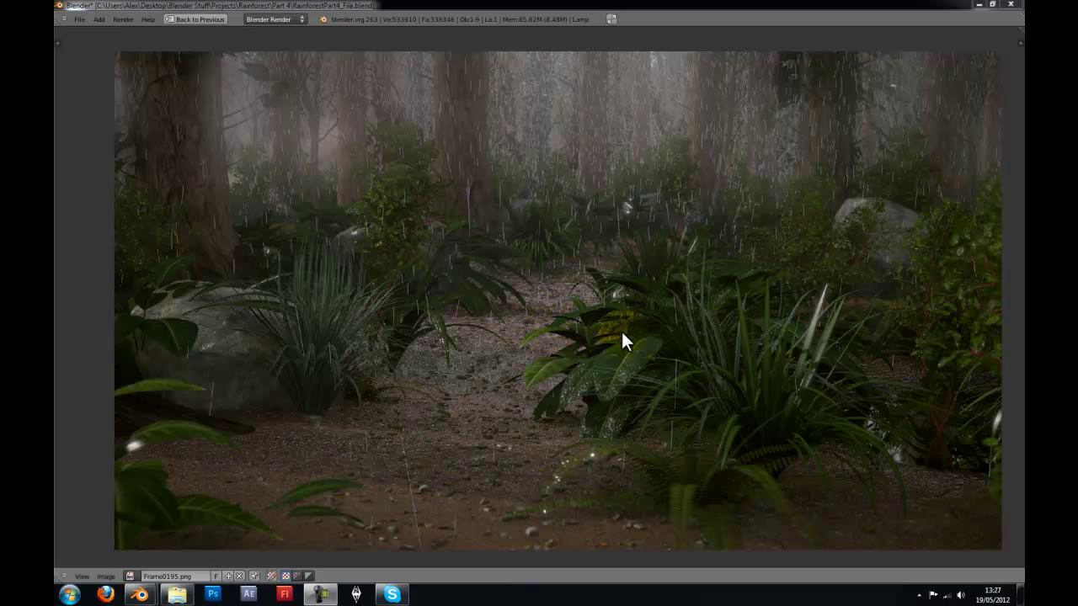
# Examine the existing shrubs in an enlarged 3D view, orbiting around them and selecting the large shrub at the row's end.
pyautogui.press('Escape')
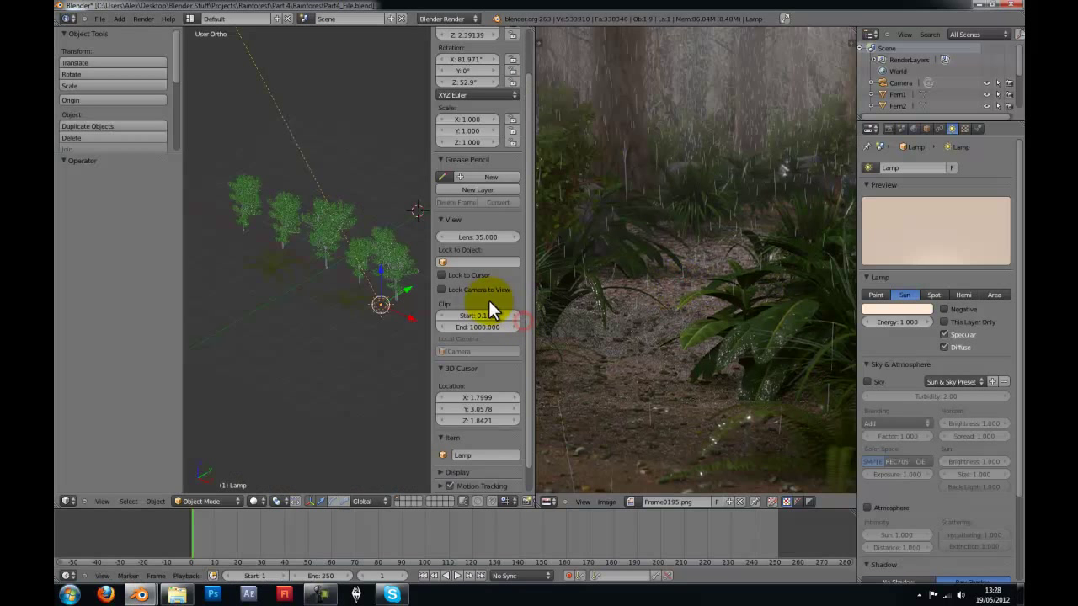
pyautogui.hotkey('ctrl', 'Up')
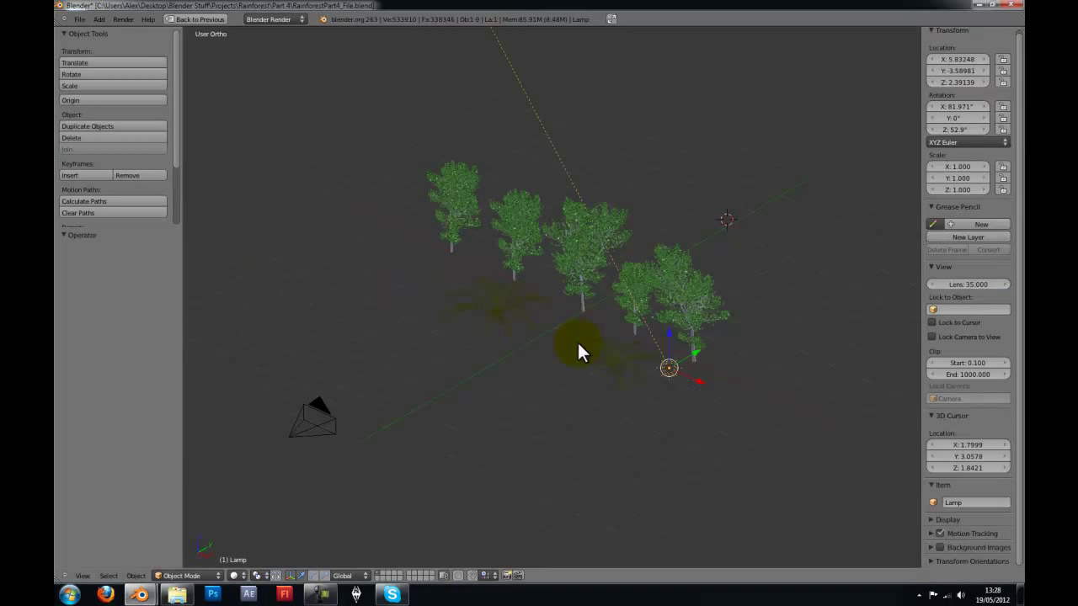
pyautogui.rightClick(488, 303)
pyautogui.rightClick(627, 354)
pyautogui.moveTo(627, 354); pyautogui.dragTo(549, 299, button='middle')
pyautogui.rightClick(575, 287)
pyautogui.rightClick(713, 278)
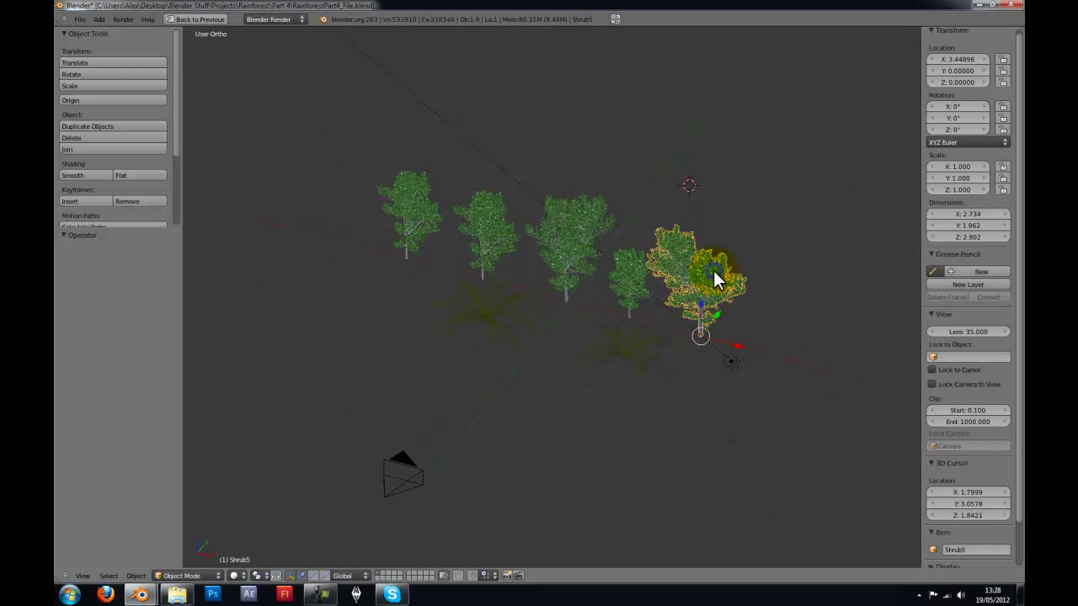
# Examine the foreground plants and leaves in the enlarged rainforest reference render.
pyautogui.hotkey('ctrl', 'Up')
pyautogui.hotkey('ctrl', 'Up')
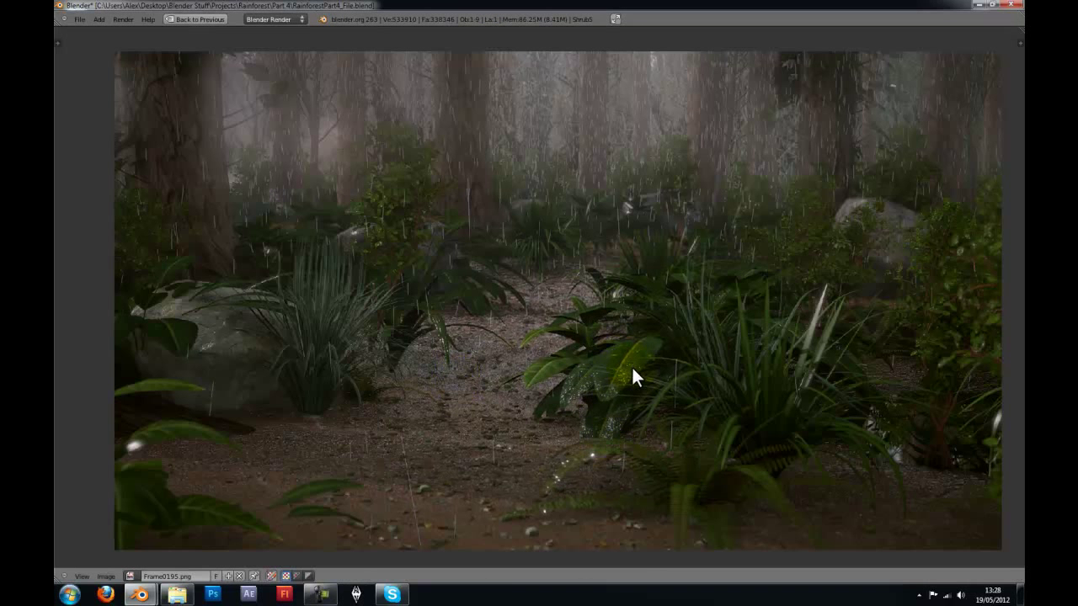
pyautogui.moveTo(532, 432); pyautogui.dragTo(632, 384, button='middle')
pyautogui.scroll(3, 633, 385)
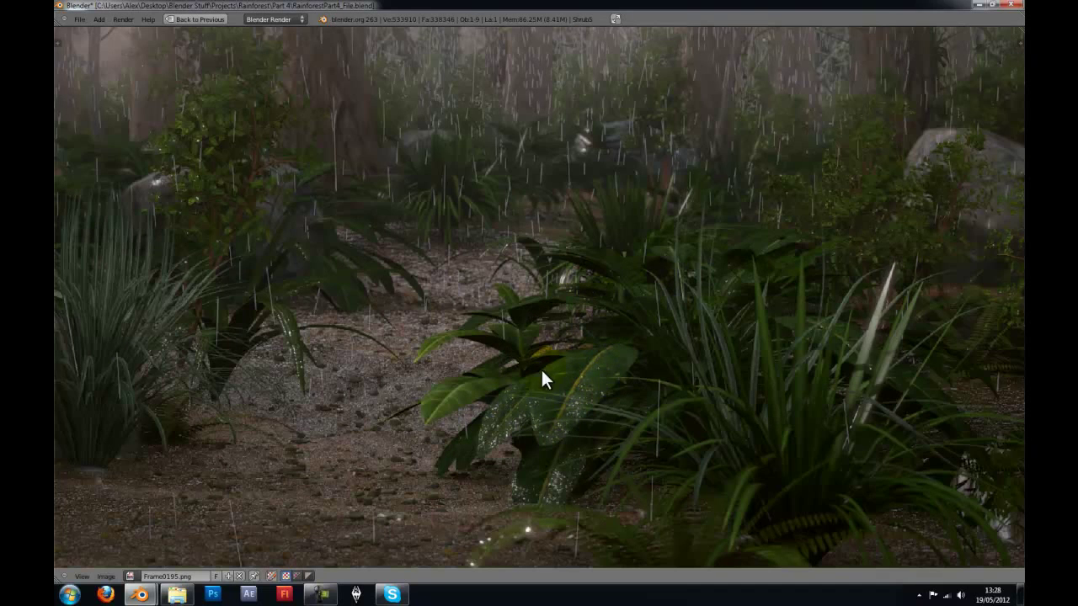
pyautogui.moveTo(534, 393); pyautogui.dragTo(687, 390, button='middle')
pyautogui.scroll(-4, 568, 337)
pyautogui.moveTo(569, 410); pyautogui.dragTo(817, 345, button='middle')
pyautogui.scroll(3, 611, 418)
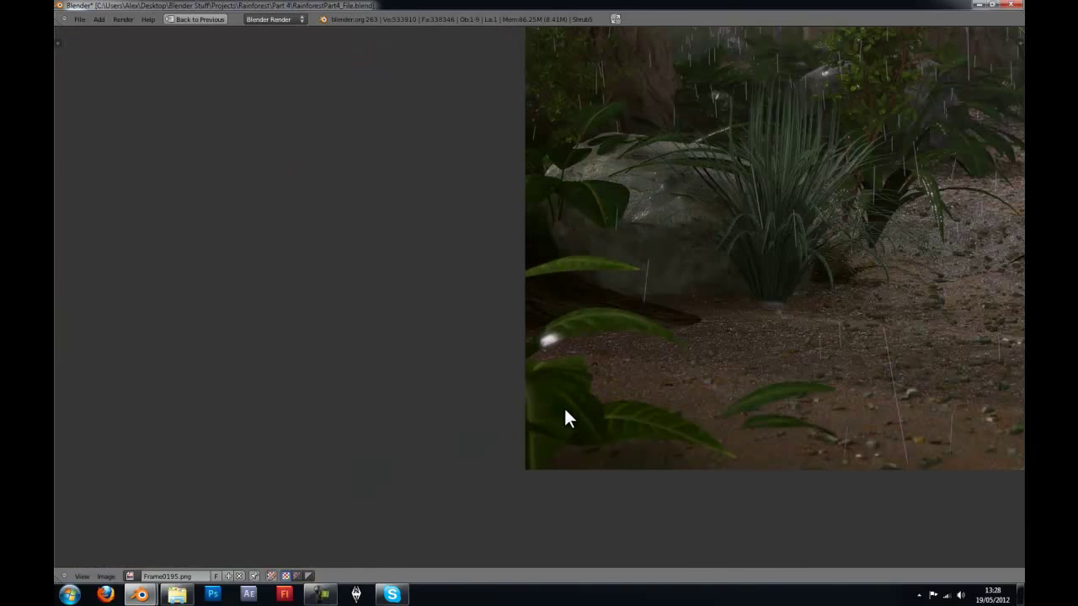
pyautogui.moveTo(720, 427); pyautogui.dragTo(417, 446, button='middle')
pyautogui.scroll(-4, 447, 393)
pyautogui.moveTo(535, 367); pyautogui.dragTo(507, 416, button='middle')
pyautogui.scroll(2, 507, 421)
pyautogui.scroll(3, 627, 225)
pyautogui.scroll(-4, 441, 353)
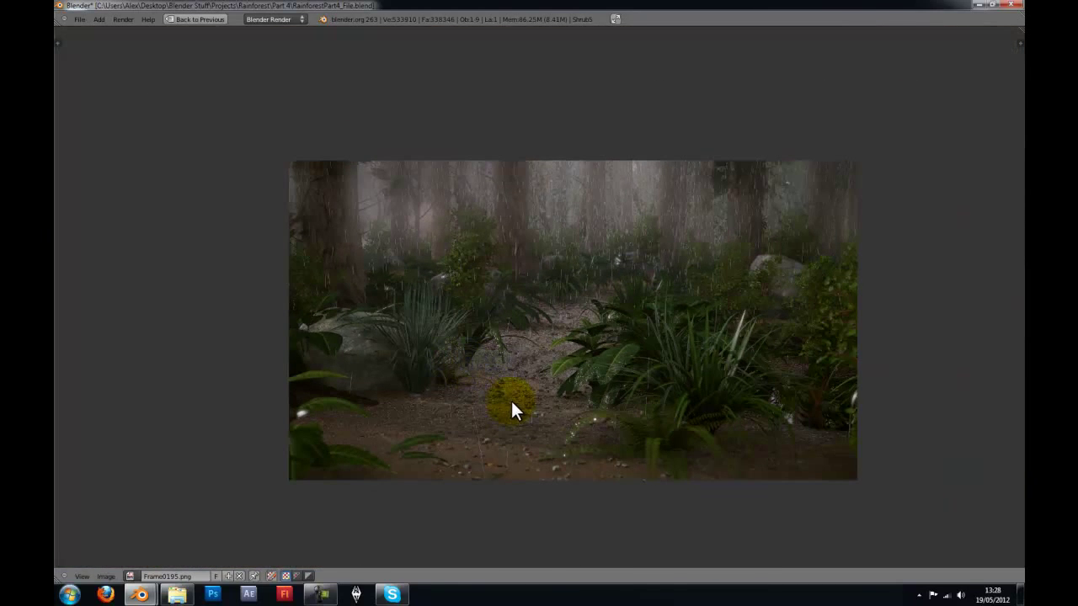
# Enlarge the 3D view and snap the 3D cursor to the scene's centre.
pyautogui.press('Escape')
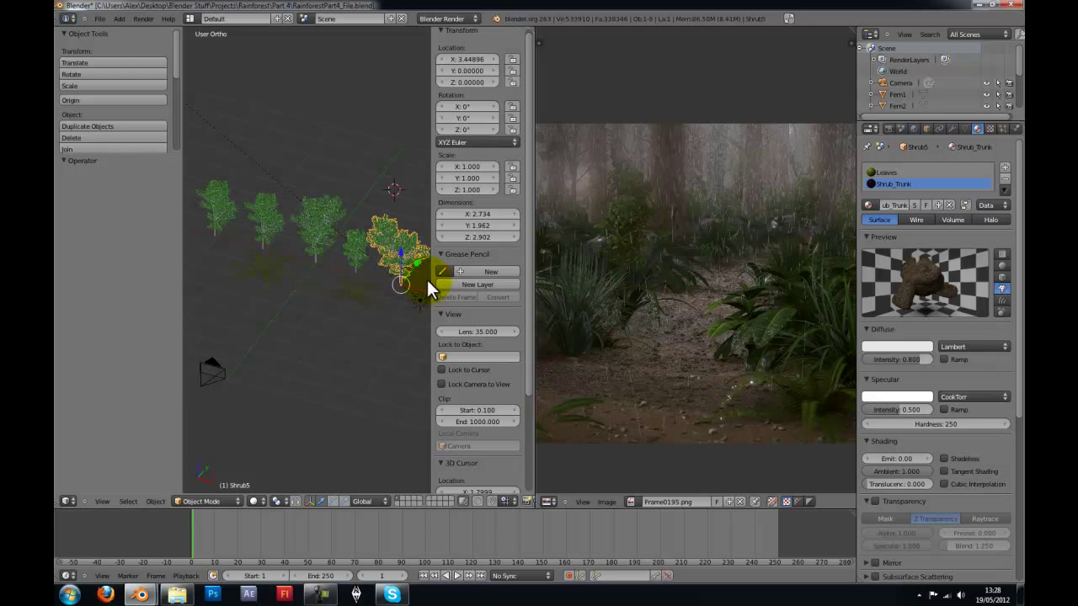
pyautogui.hotkey('ctrl', 'Up')
pyautogui.click(610, 18)
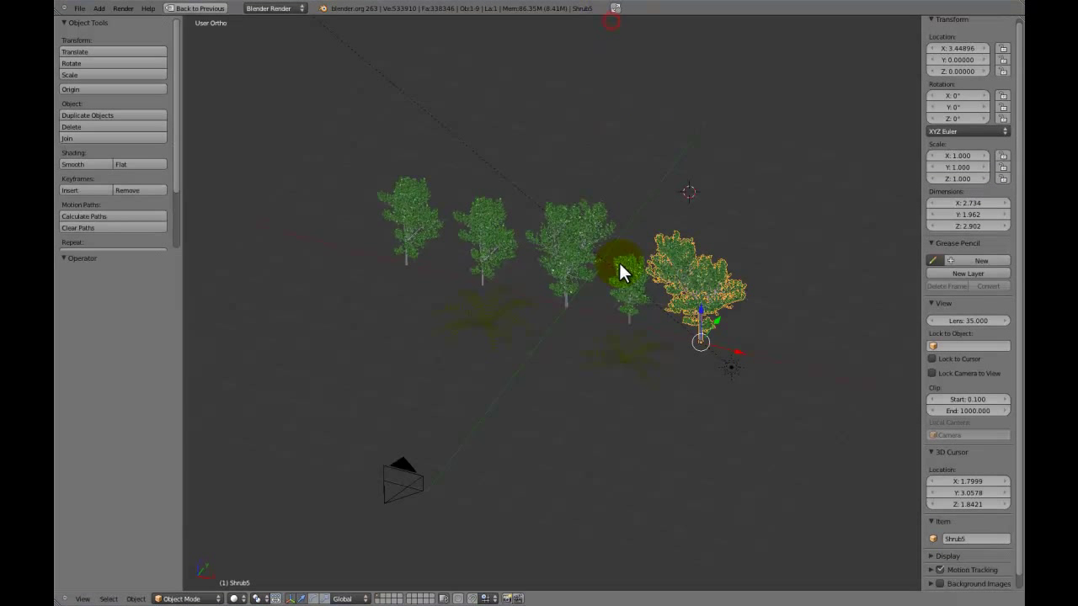
pyautogui.hotkey('shift', 's')
pyautogui.click(619, 263)
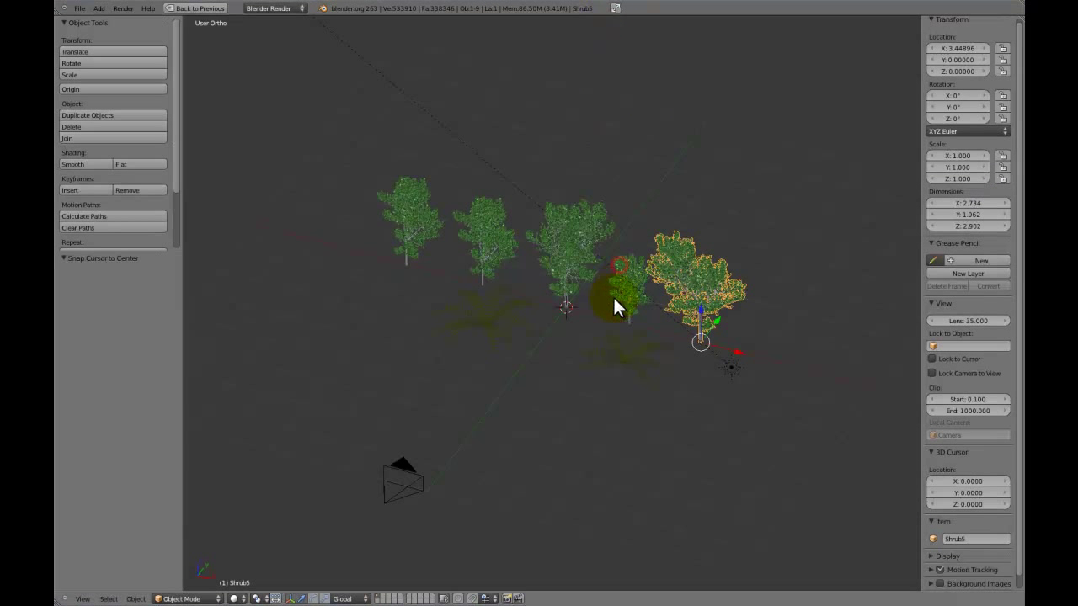
# Switch to an empty layer and view it from the top.
pyautogui.moveTo(614, 298); pyautogui.dragTo(583, 330, button='middle')
pyautogui.click(384, 598)
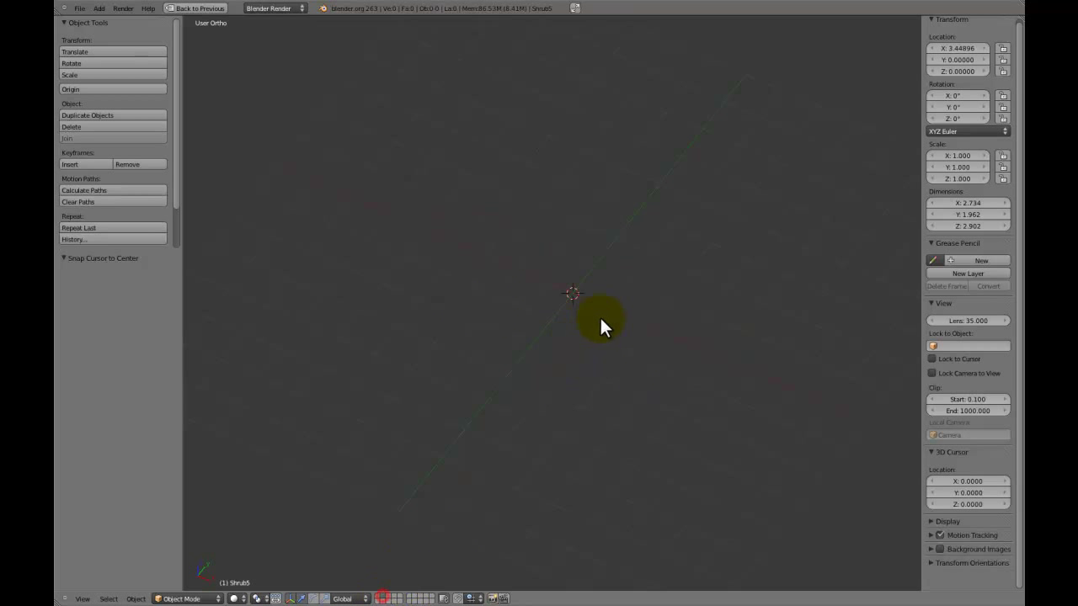
pyautogui.moveTo(592, 336); pyautogui.dragTo(556, 357, button='middle')
pyautogui.press('KP_1')
pyautogui.keyDown('shift'); pyautogui.moveTo(601, 339); pyautogui.dragTo(582, 328, button='middle'); pyautogui.keyUp('shift')
pyautogui.press('KP_7')
# Add a cylinder with 5 vertices at the scene's centre.
pyautogui.hotkey('shift', 'a')
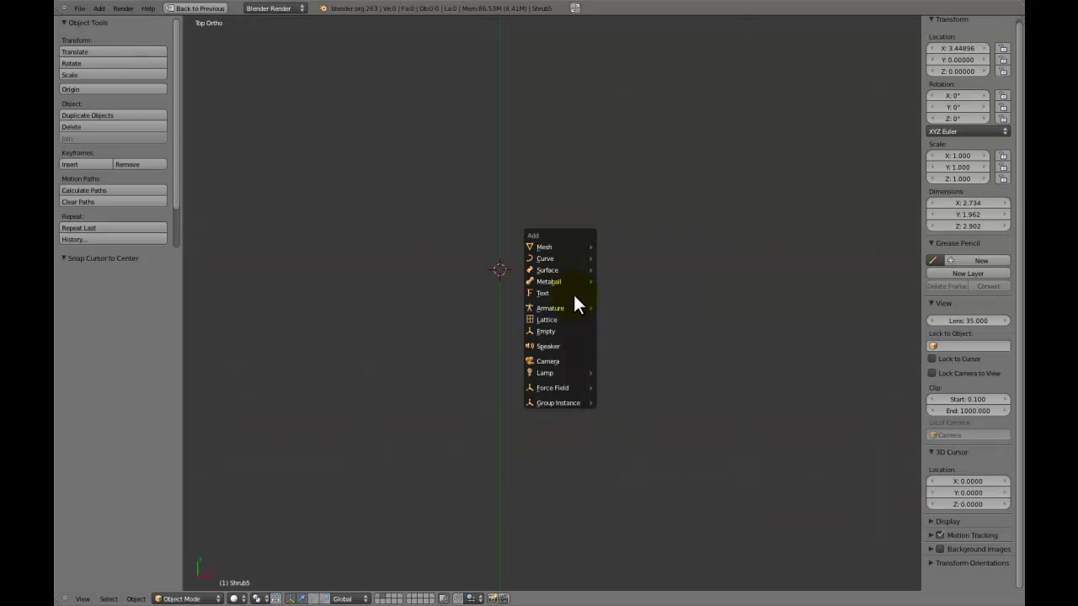
pyautogui.moveTo(563, 246)
pyautogui.click(614, 305)
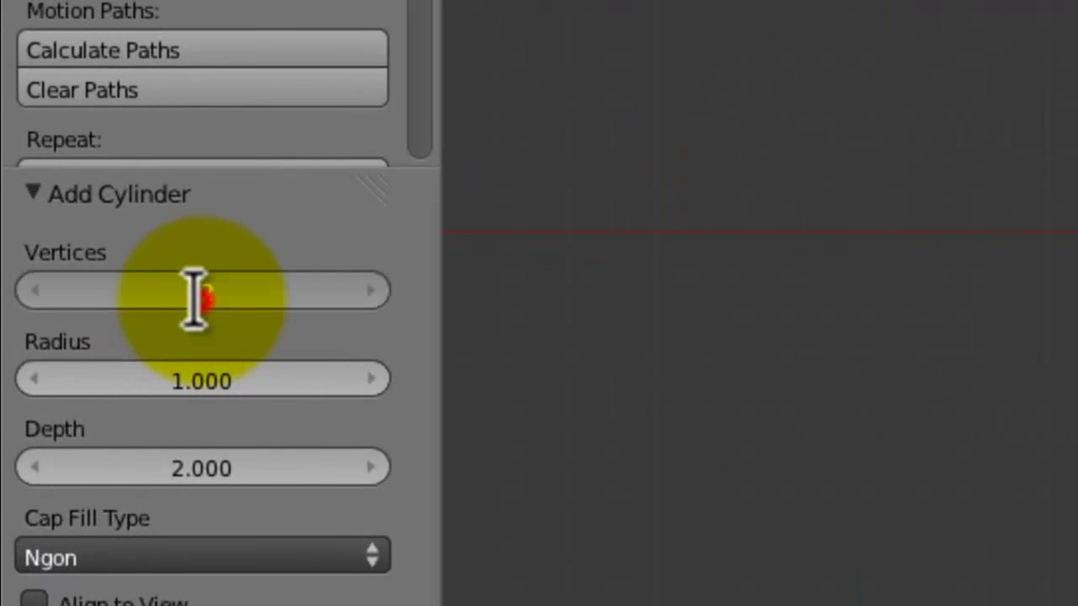
pyautogui.click(113, 286)
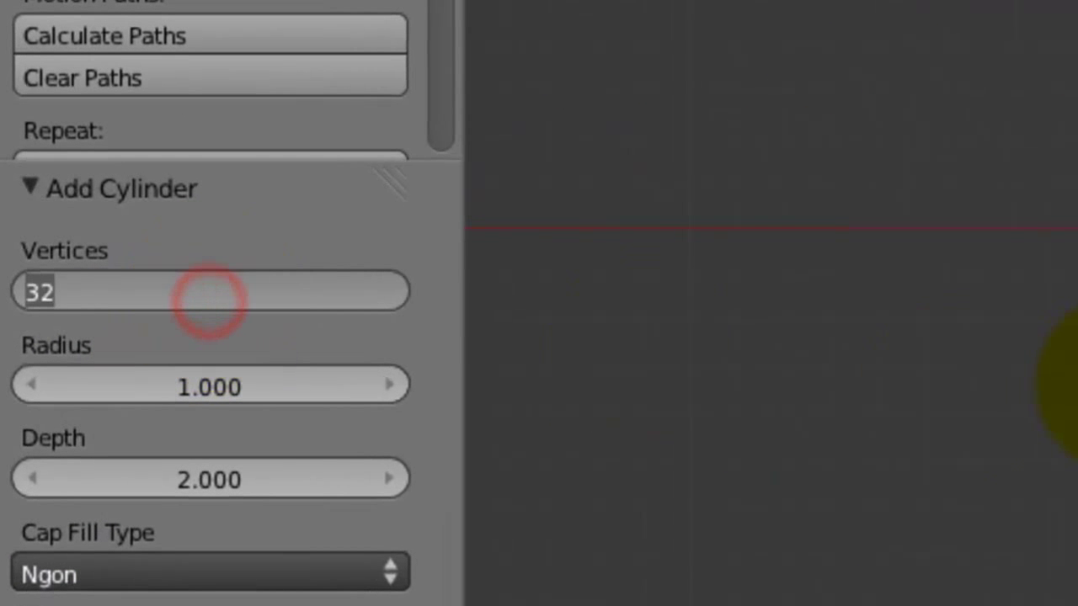
pyautogui.write('5')
pyautogui.press('Return')
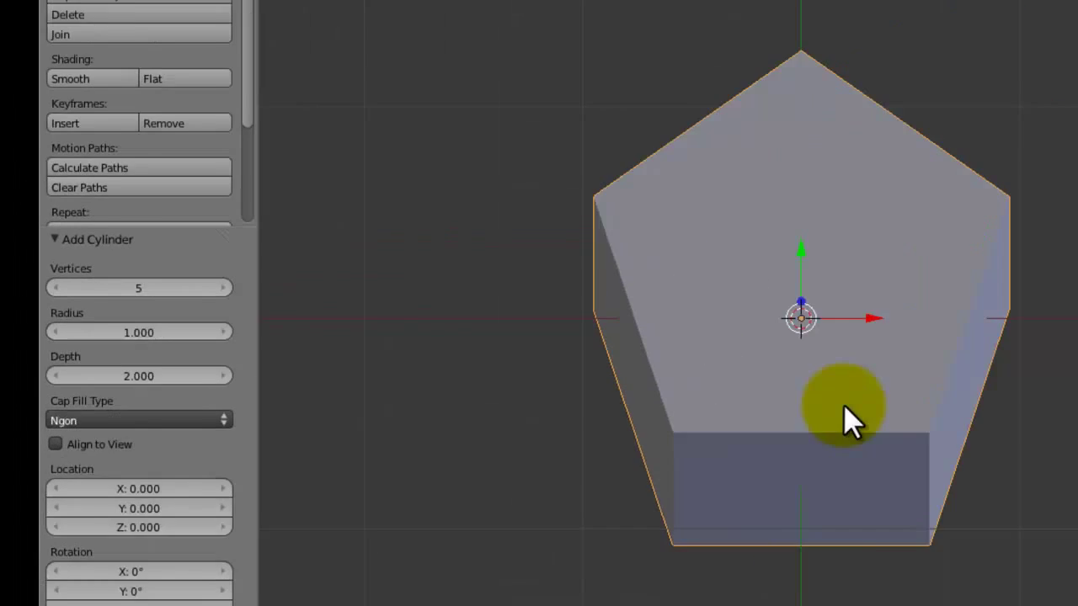
# Rotate the cylinder 90° in the right side view so it lies along Y, and return to the top view.
pyautogui.press('KP_3')
pyautogui.write('r90')
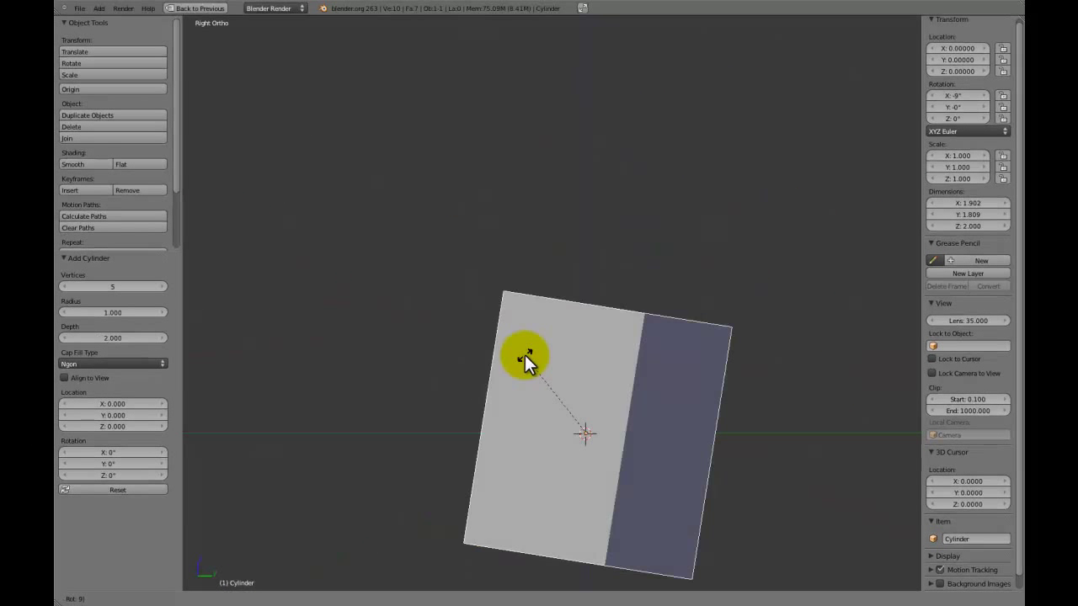
pyautogui.press('Return')
pyautogui.press('KP_7')
pyautogui.press('g')
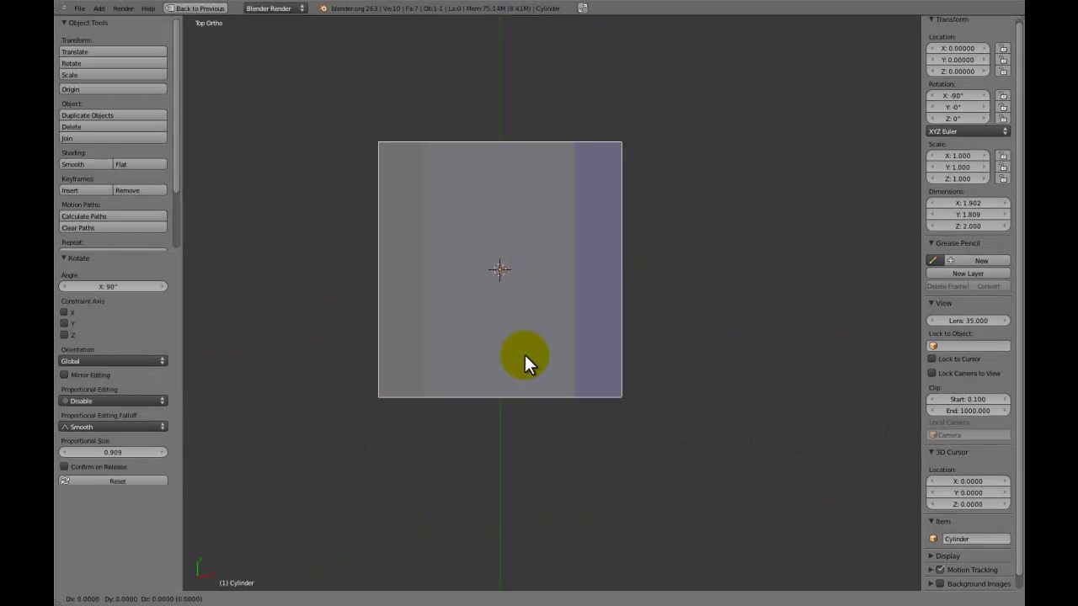
pyautogui.press('y')
pyautogui.press('Escape')
# Move the cylinder's whole mesh 1 unit along Y in Edit Mode so its near end sits at the origin.
pyautogui.press('Tab')
pyautogui.scroll(-3, 539, 362)
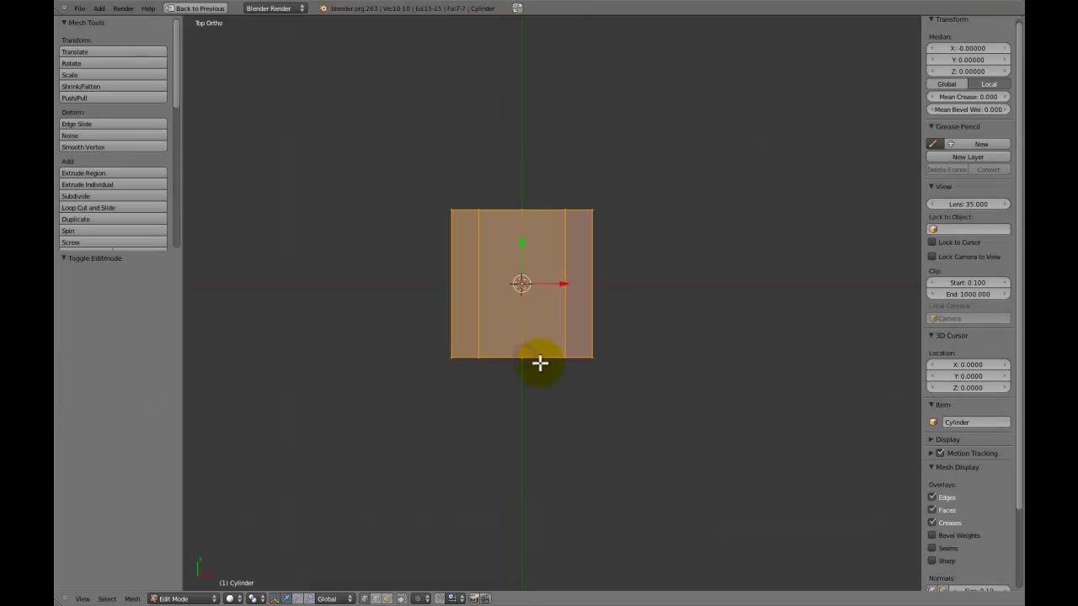
pyautogui.press('g')
pyautogui.press('y')
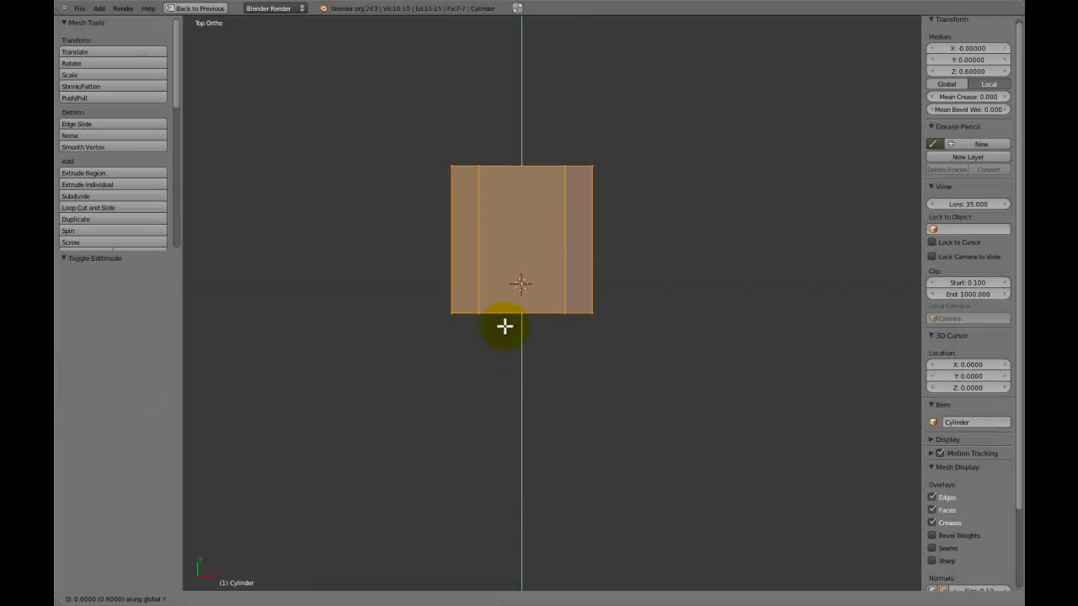
pyautogui.click(503, 295)
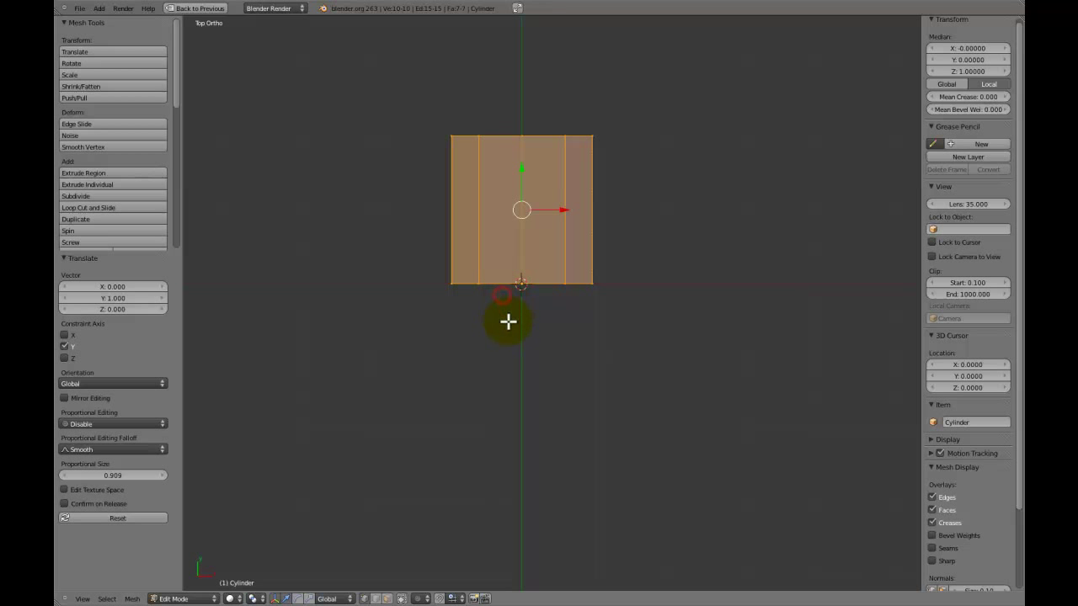
# Thin the mesh into a narrow stem by scaling everything except Y by about 0.686, 0.17 and 0.292 in turn.
pyautogui.moveTo(510, 340); pyautogui.dragTo(465, 282, button='middle')
pyautogui.press('KP_1')
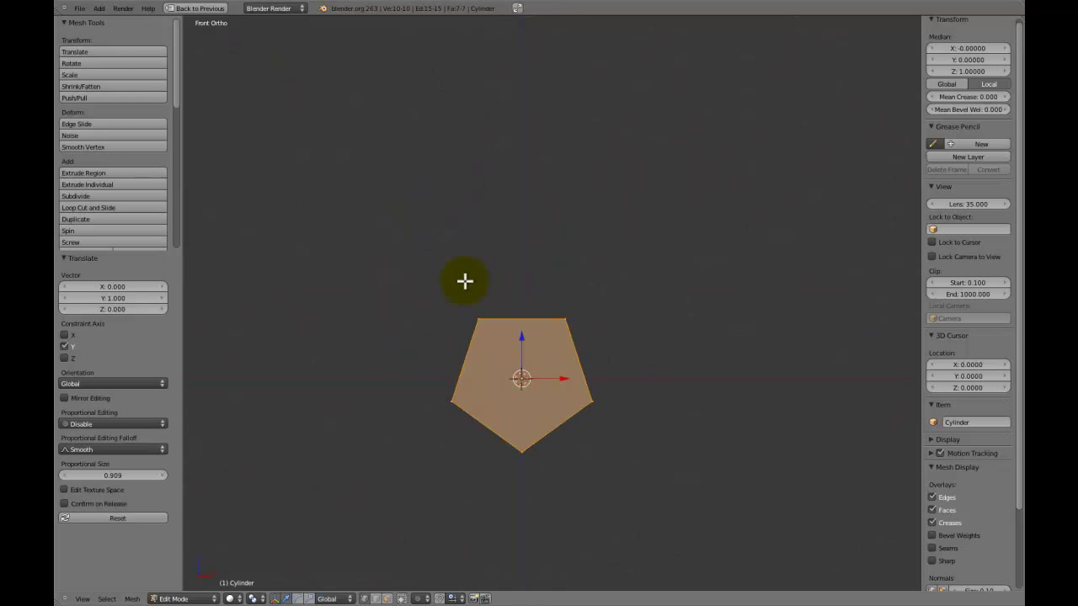
pyautogui.press('KP_3')
pyautogui.press('s')
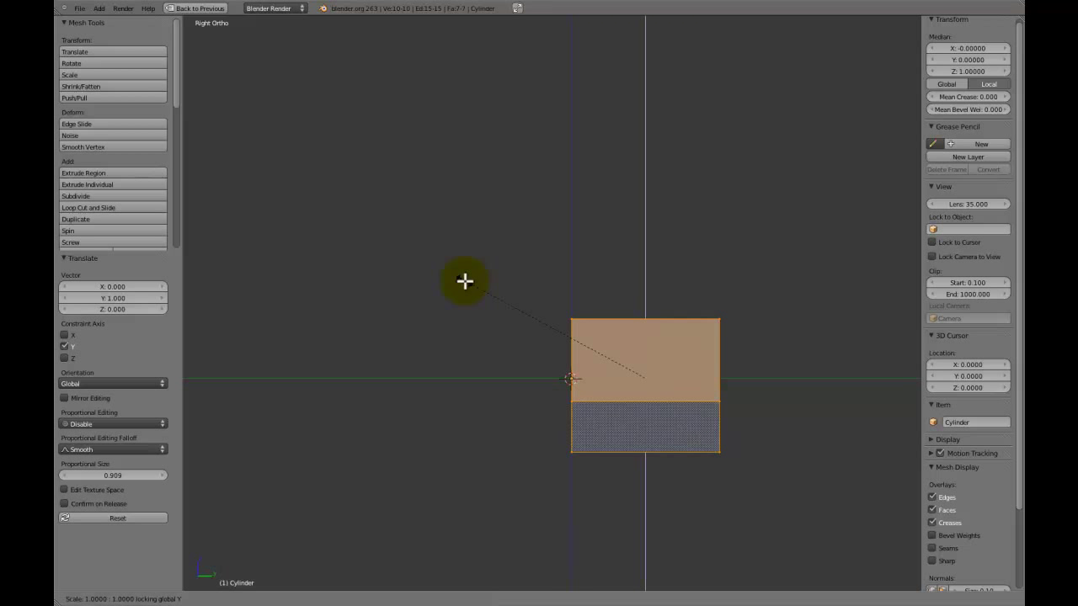
pyautogui.click(508, 335)
pyautogui.moveTo(510, 337); pyautogui.dragTo(486, 421, button='middle')
pyautogui.press('s')
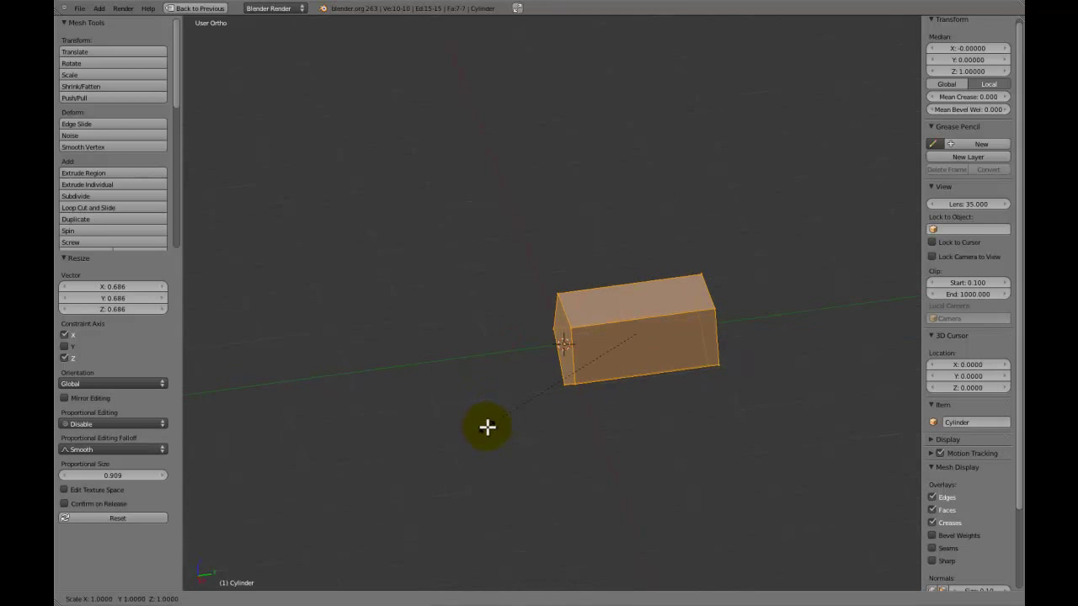
pyautogui.hotkey('shift', 'y')
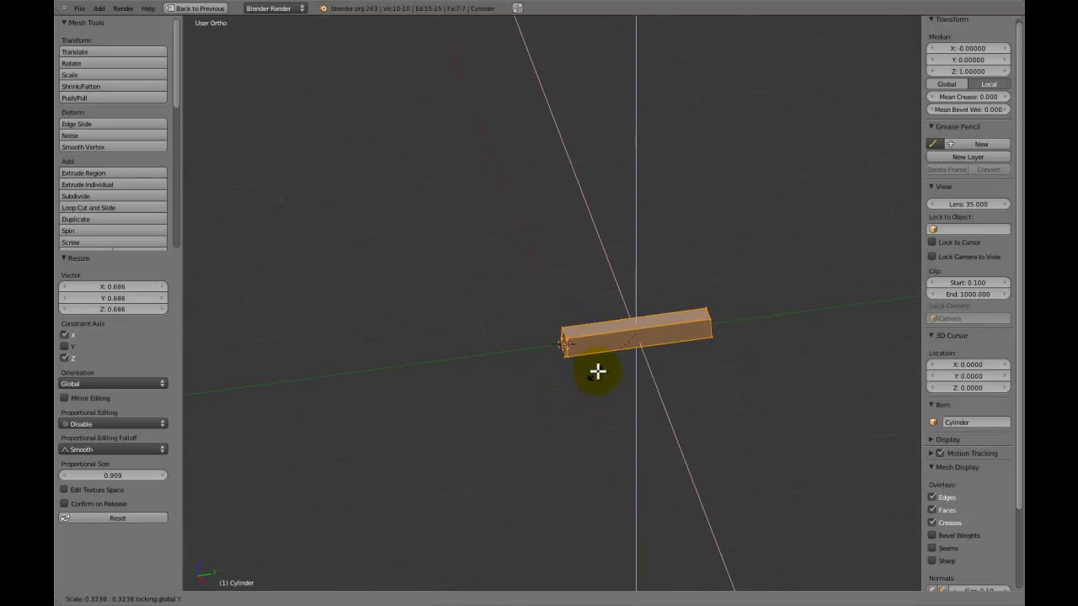
pyautogui.click(613, 357)
pyautogui.press('s')
pyautogui.hotkey('shift', 'y')
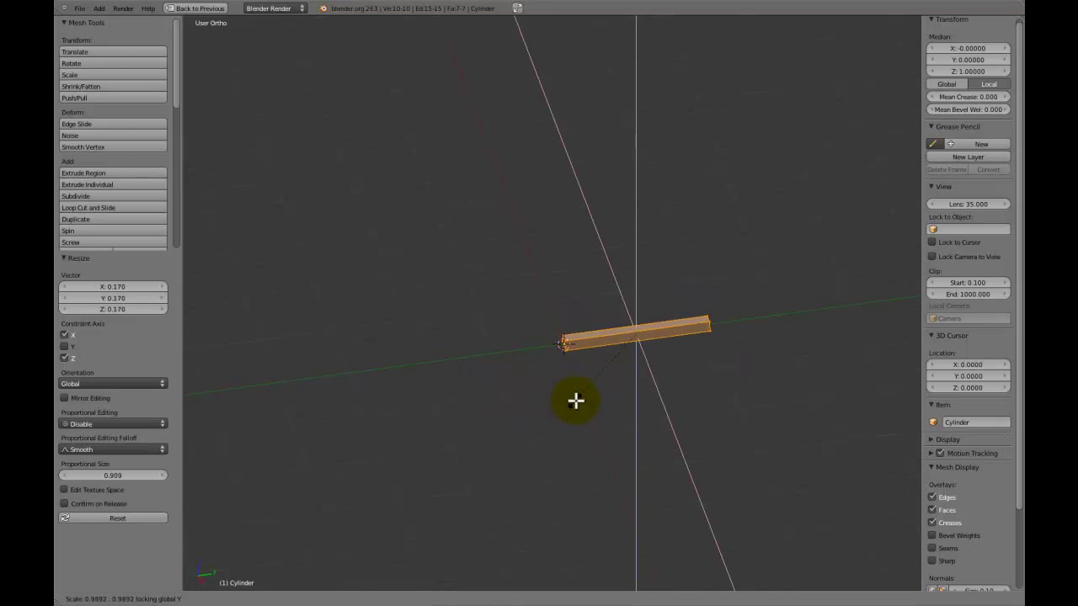
pyautogui.click(617, 358)
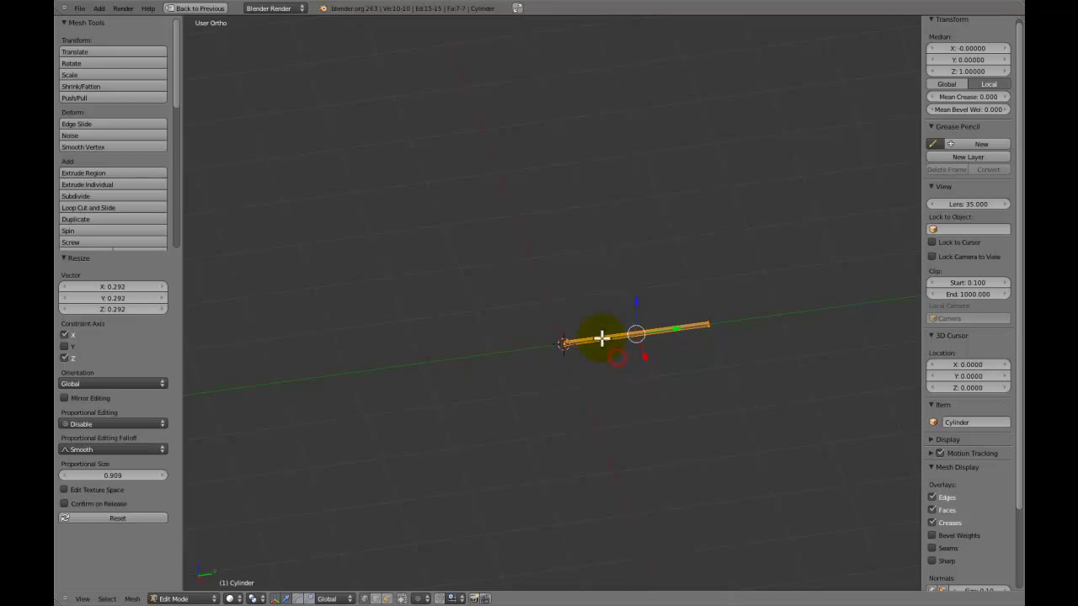
# Lengthen the stem by moving its far-end vertices about 1.98 units along Y.
pyautogui.press('KP_7')
pyautogui.press('a')
pyautogui.press('b')
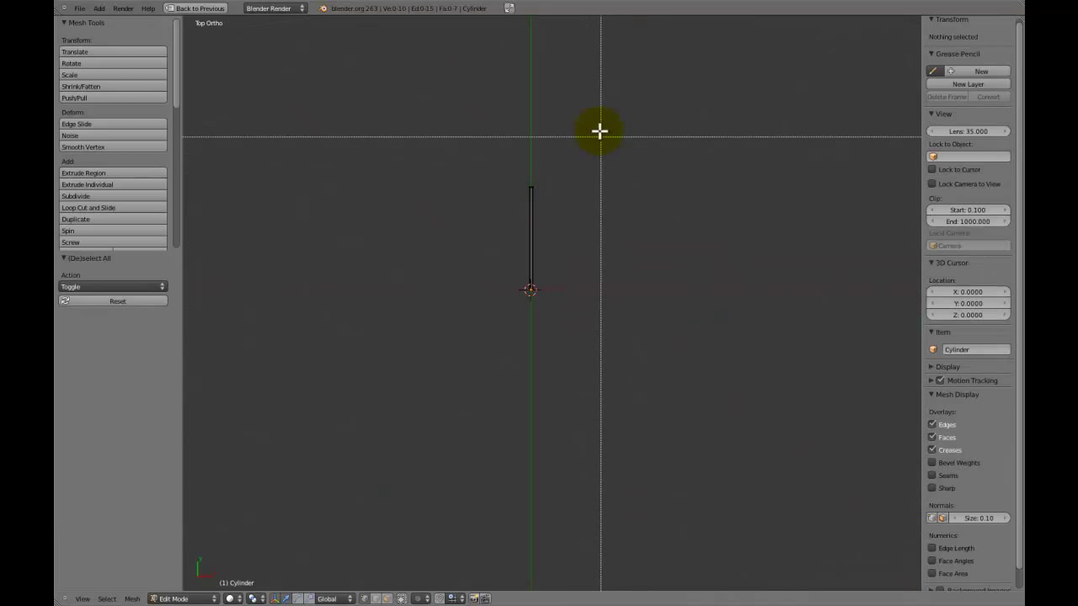
pyautogui.moveTo(597, 130); pyautogui.dragTo(494, 210)
pyautogui.press('g')
pyautogui.press('y')
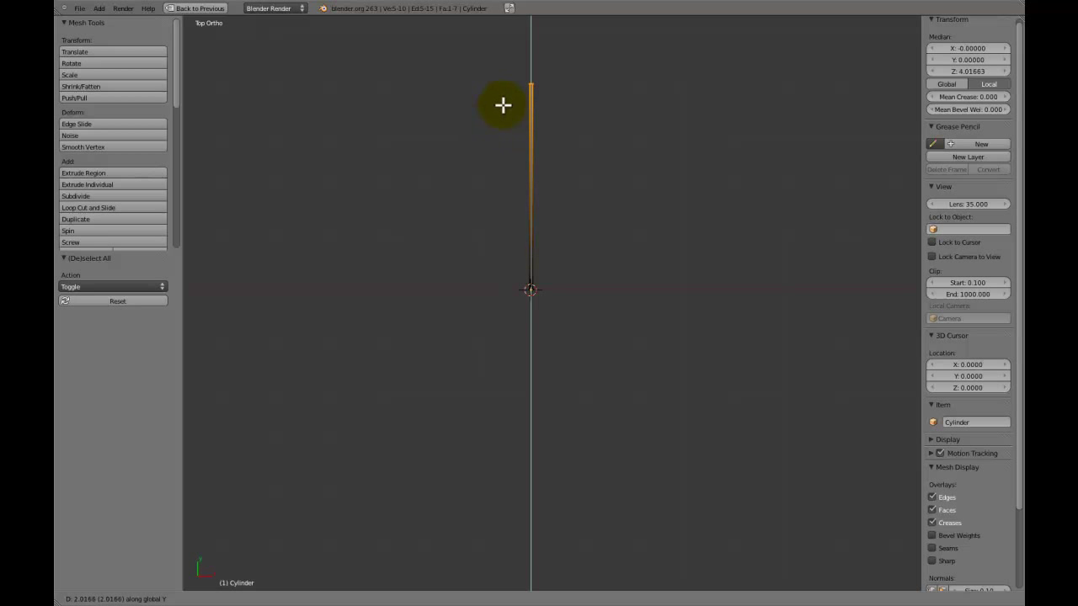
pyautogui.click(503, 107)
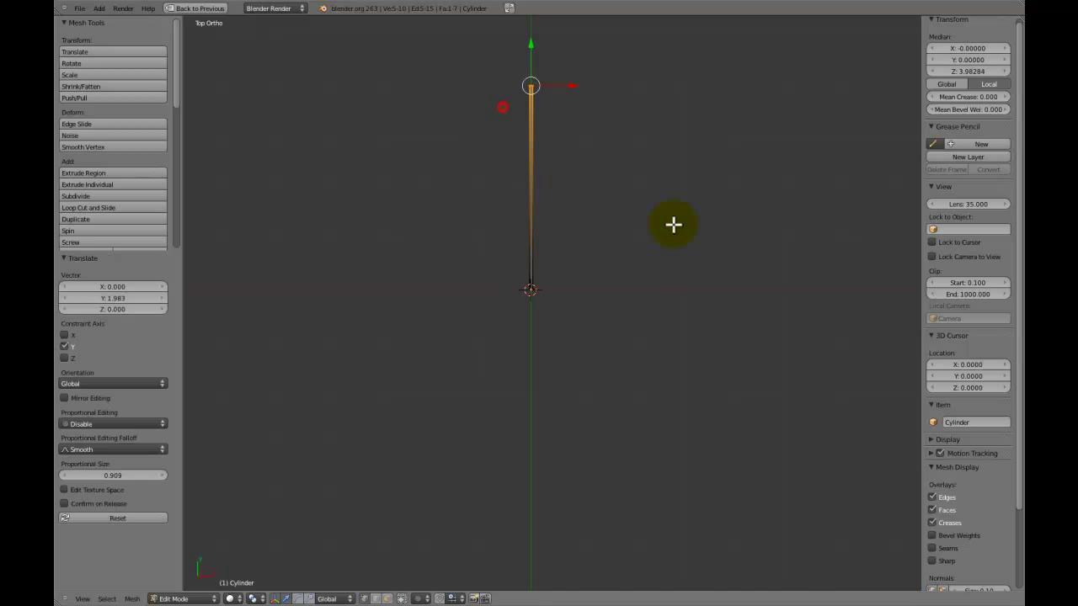
# Add five evenly spaced loop cuts along the stem's length.
pyautogui.moveTo(674, 224); pyautogui.dragTo(562, 316, button='middle')
pyautogui.press('a')
pyautogui.hotkey('ctrl', 'r')
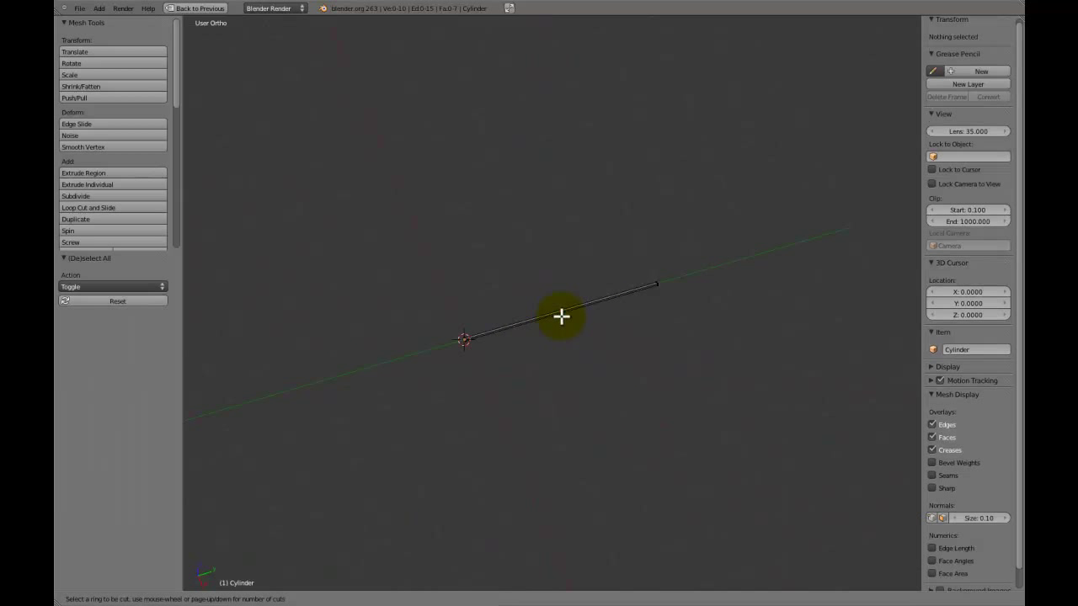
pyautogui.click(562, 316)
pyautogui.rightClick(562, 316)
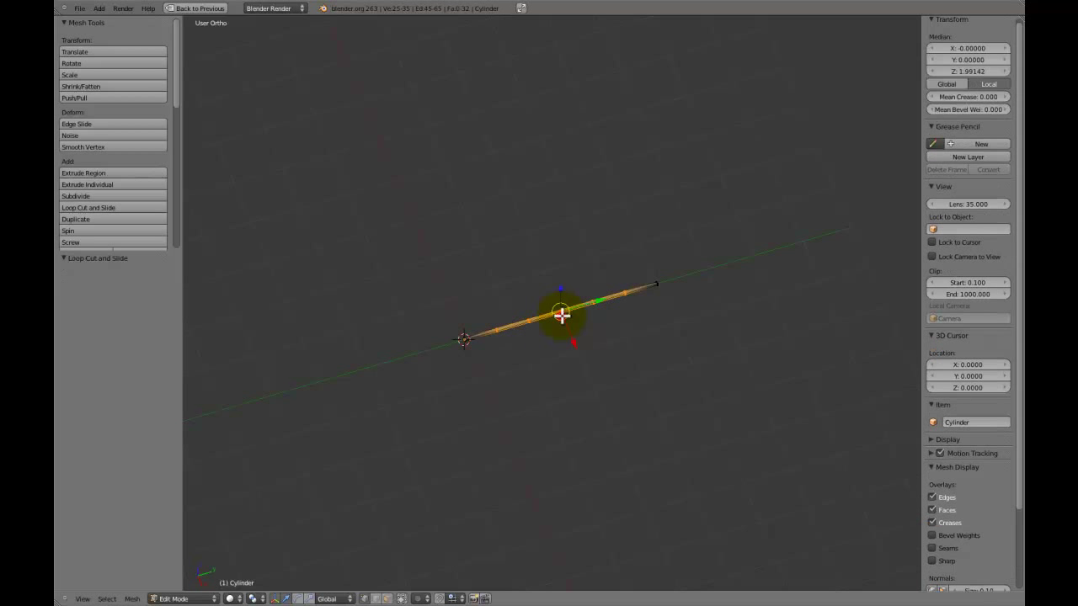
# Raise the stem's far-end vertices about 0.717 units along Z, using smooth proportional editing with a size of about 3.80.
pyautogui.rightClick(574, 336)
pyautogui.press('KP_3')
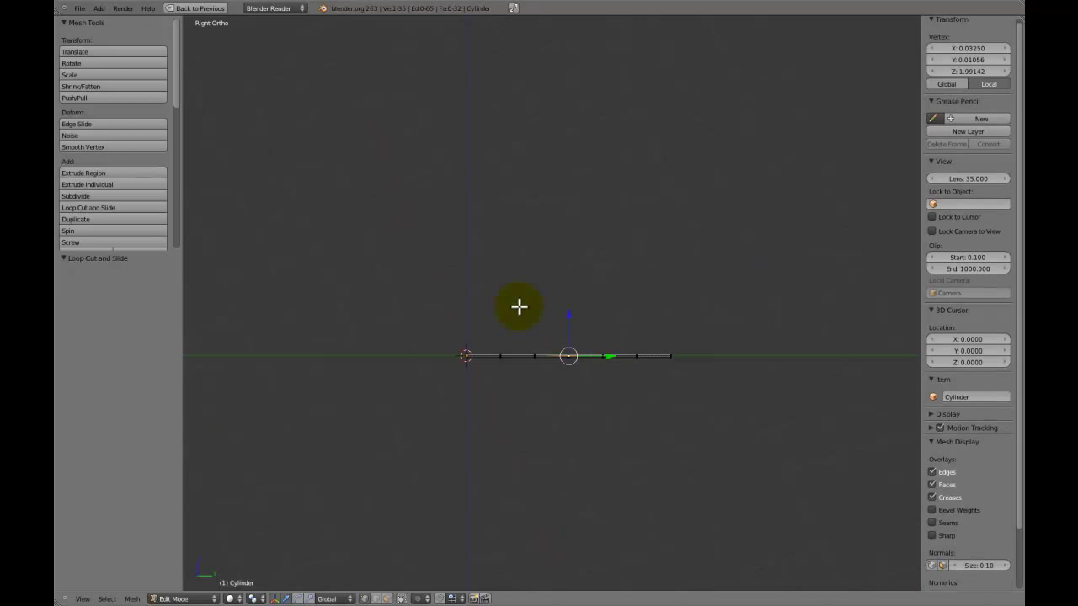
pyautogui.keyDown('shift'); pyautogui.moveTo(697, 332); pyautogui.dragTo(686, 274, button='middle'); pyautogui.keyUp('shift')
pyautogui.scroll(3, 741, 271)
pyautogui.press('a')
pyautogui.press('b')
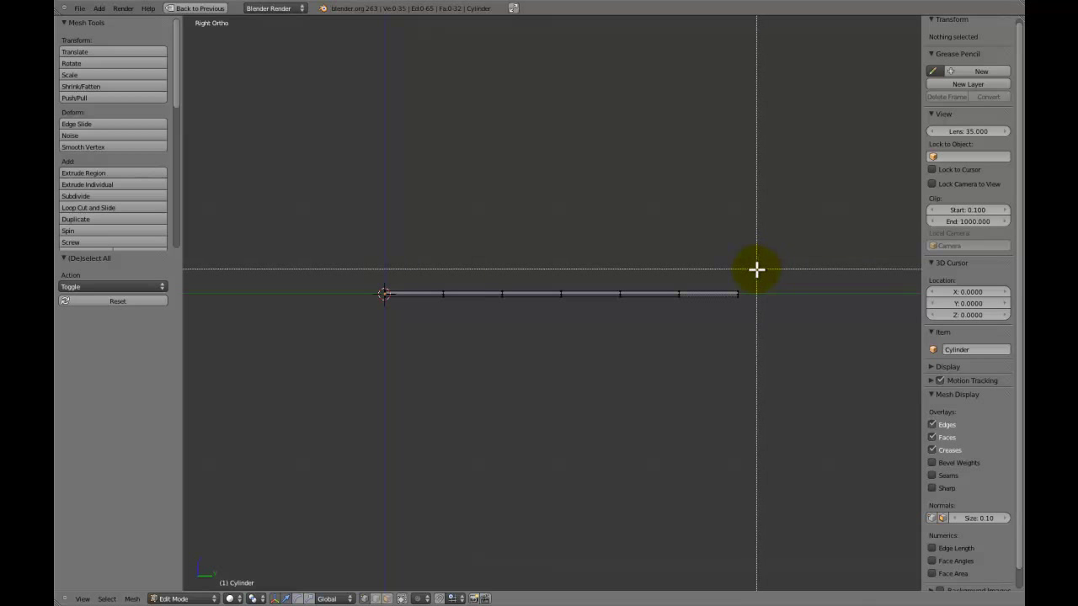
pyautogui.moveTo(757, 270); pyautogui.dragTo(721, 345)
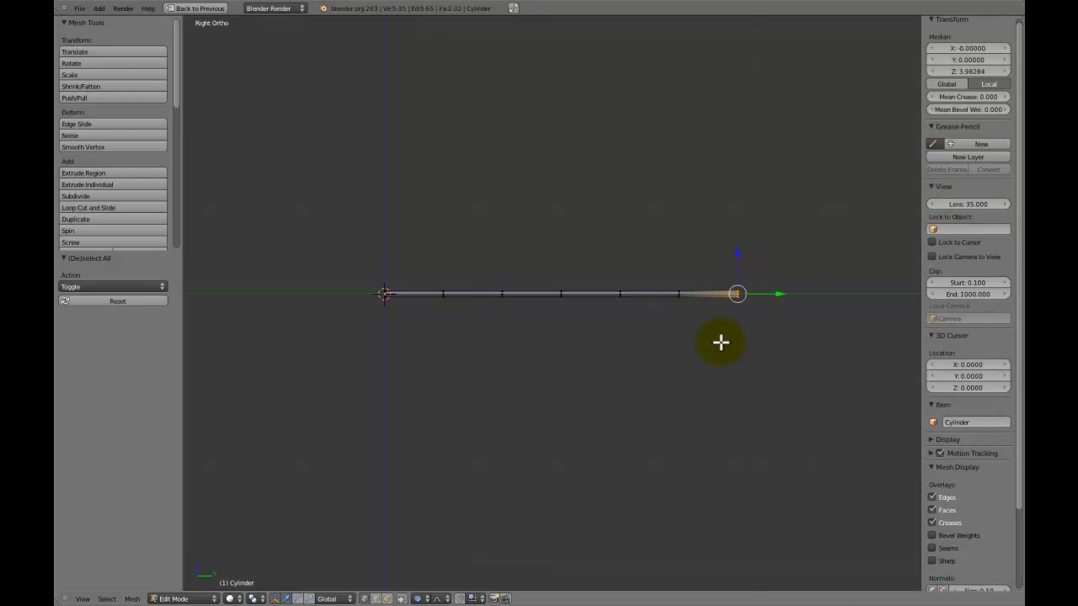
pyautogui.press('g')
pyautogui.press('z')
pyautogui.scroll(-9, 722, 326)
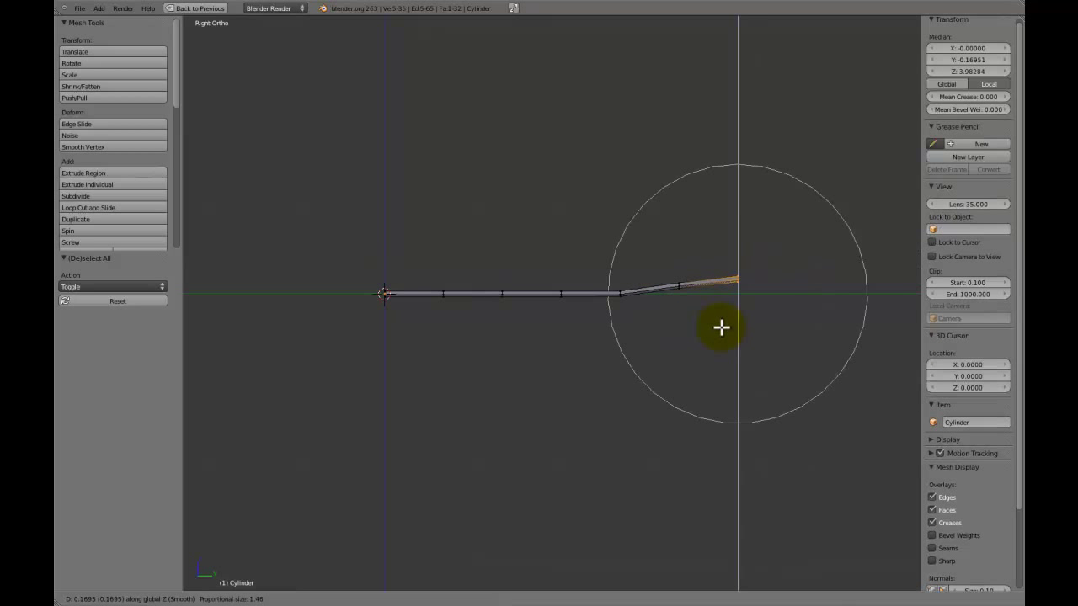
pyautogui.scroll(-7, 721, 323)
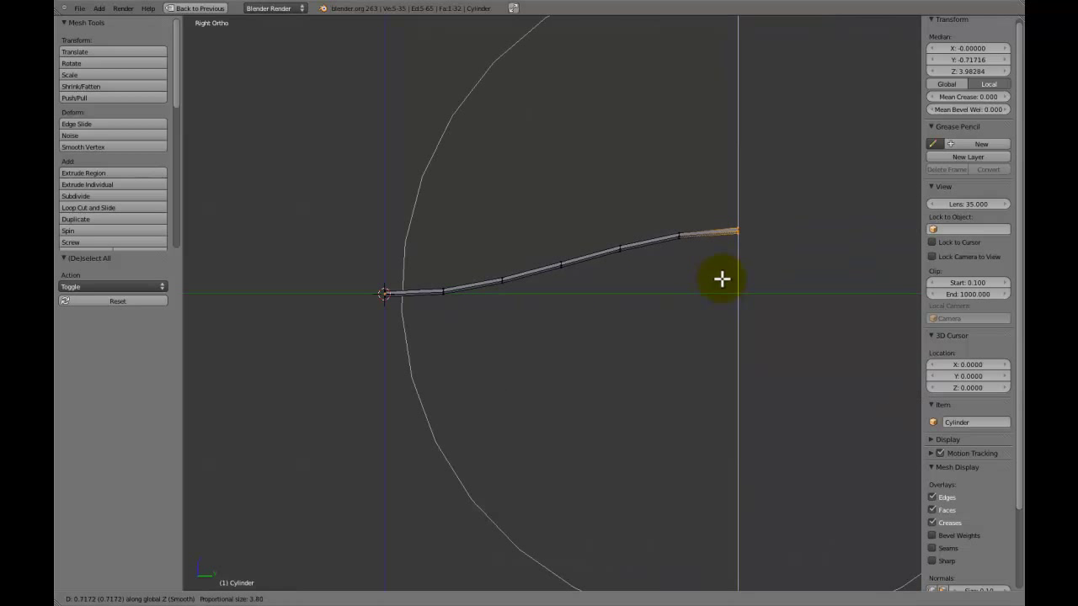
pyautogui.click(722, 279)
# Rotate the stem's tip about -3.63° with proportional editing and raise it further along Z.
pyautogui.press('r')
pyautogui.click(747, 267)
pyautogui.press('g')
pyautogui.press('z')
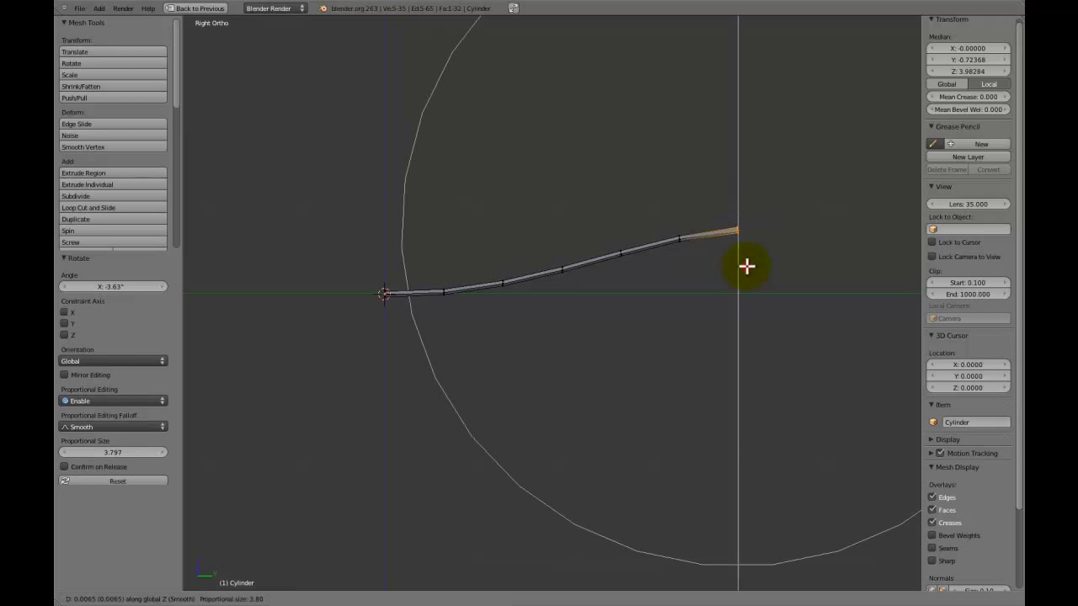
pyautogui.click(748, 216)
pyautogui.press('a')
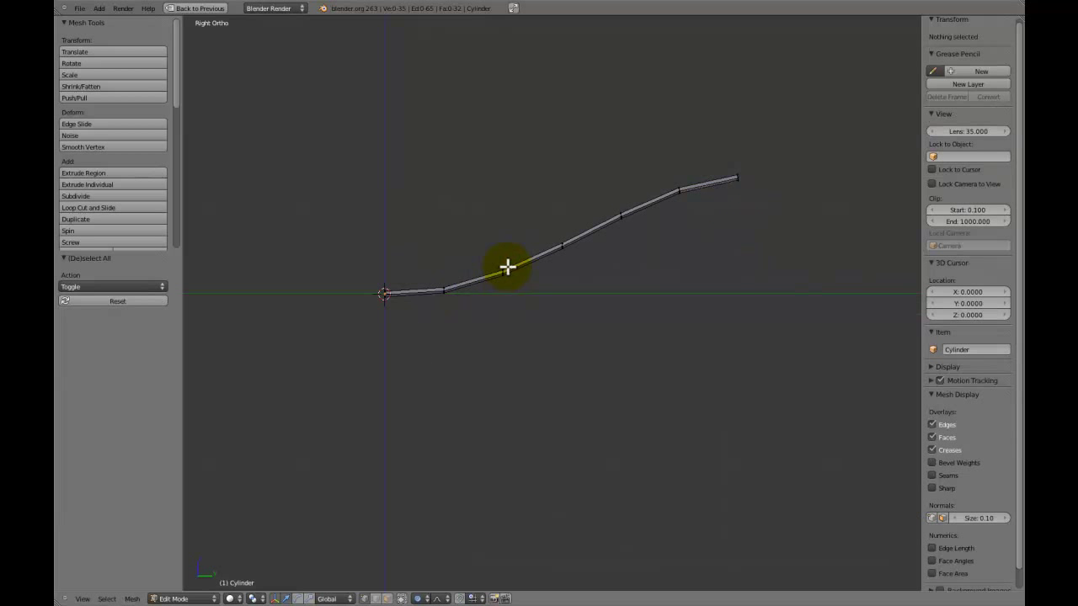
pyautogui.rightClick(502, 286)
pyautogui.press('g')
pyautogui.press('z')
pyautogui.scroll(12, 502, 282)
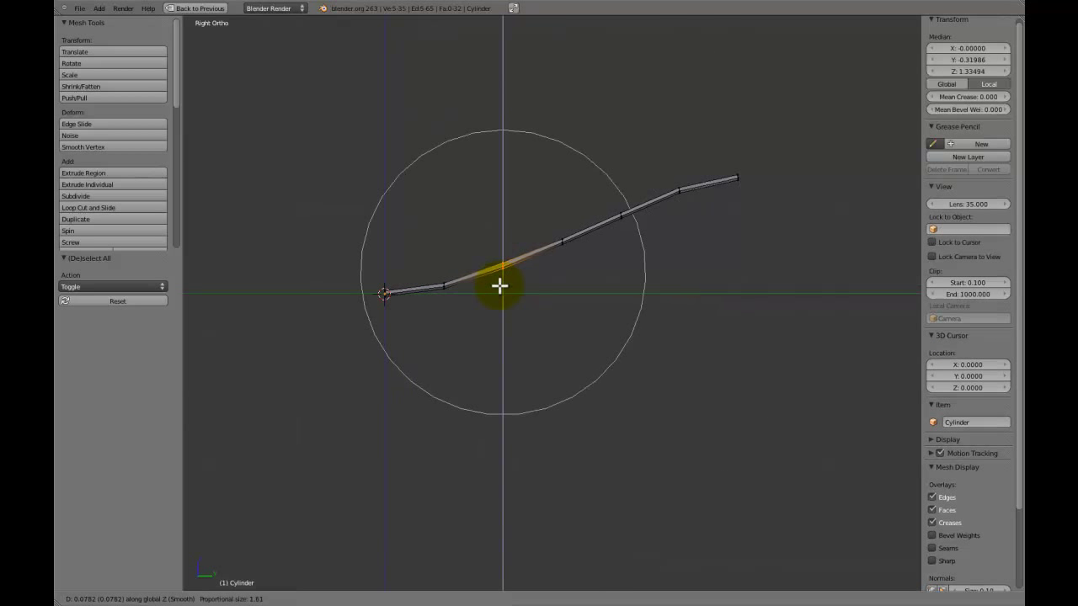
pyautogui.click(504, 276)
pyautogui.press('a')
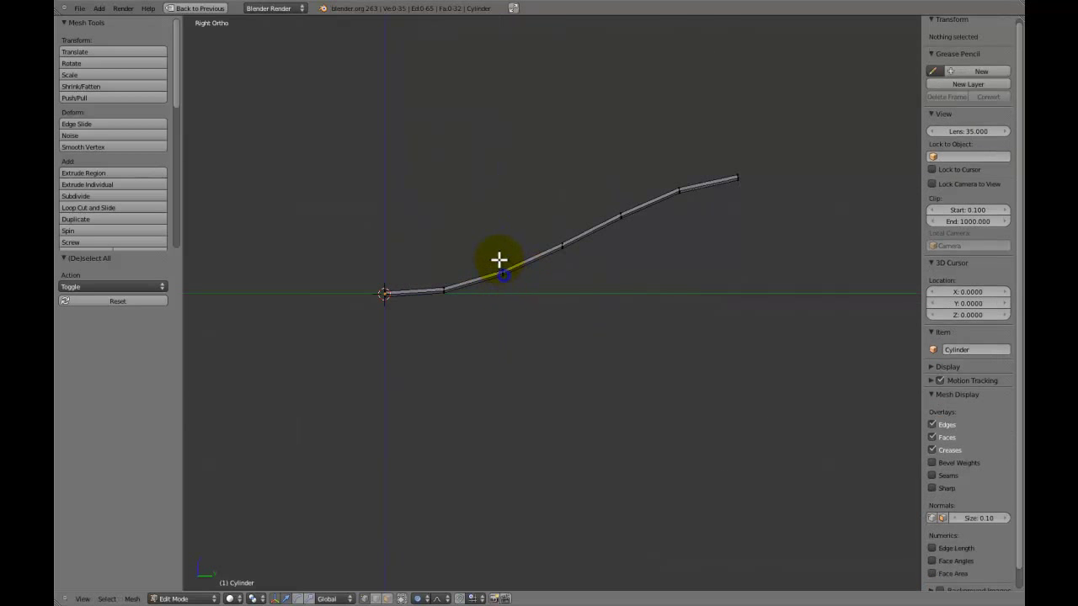
# Raise the stem's middle edge loop along Z with proportional editing to smooth its upward curve.
pyautogui.press('b')
pyautogui.moveTo(567, 226); pyautogui.dragTo(544, 272)
pyautogui.press('g')
pyautogui.press('z')
pyautogui.scroll(-4, 544, 263)
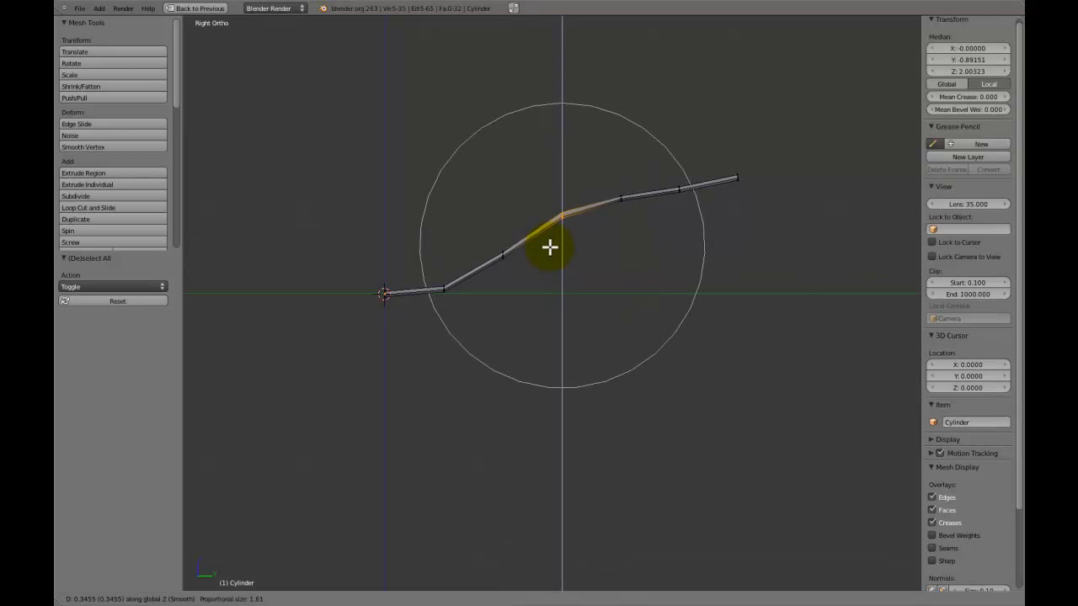
pyautogui.scroll(-2, 546, 260)
pyautogui.click(546, 260)
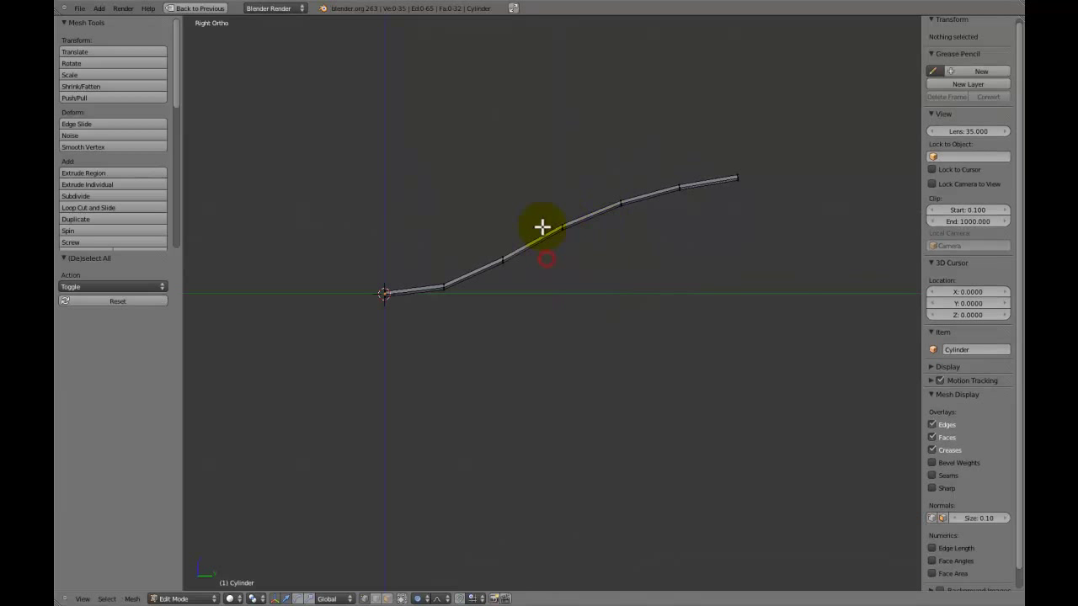
pyautogui.press('a')
# Raise the edge loop nearest the stem's base about 0.098 units along Z, with a proportional size of about 0.91.
pyautogui.press('b')
pyautogui.moveTo(477, 269); pyautogui.dragTo(429, 313)
pyautogui.press('g')
pyautogui.press('z')
pyautogui.scroll(8, 435, 314)
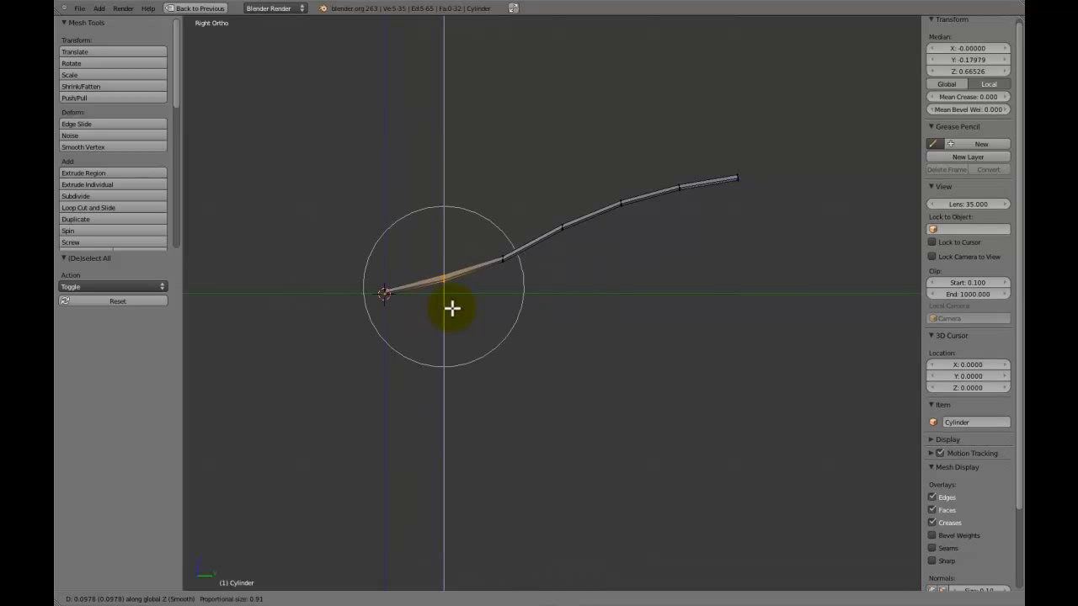
pyautogui.click(453, 309)
# Apply smooth shading to the stem in Object Mode and save the file over the existing one.
pyautogui.press('Tab')
pyautogui.moveTo(451, 306); pyautogui.dragTo(286, 226, button='middle')
pyautogui.click(99, 164)
pyautogui.moveTo(513, 375); pyautogui.dragTo(554, 357, button='middle')
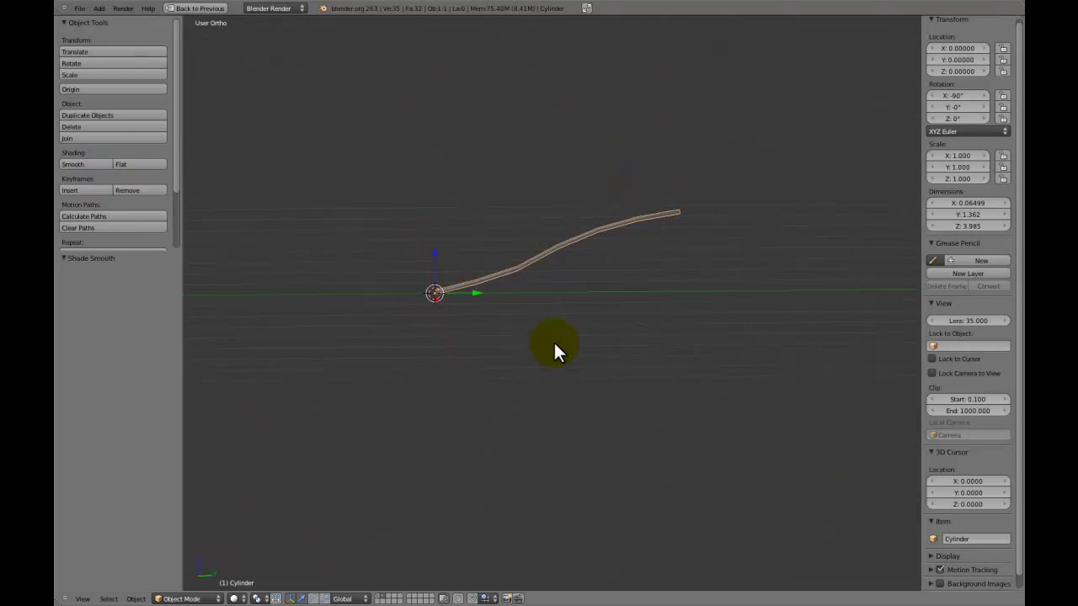
pyautogui.press('KP_3')
pyautogui.hotkey('ctrl', 's')
pyautogui.press('Return')
# Add a plane at the origin and move it 4 units along X, away from the stem.
pyautogui.press('a')
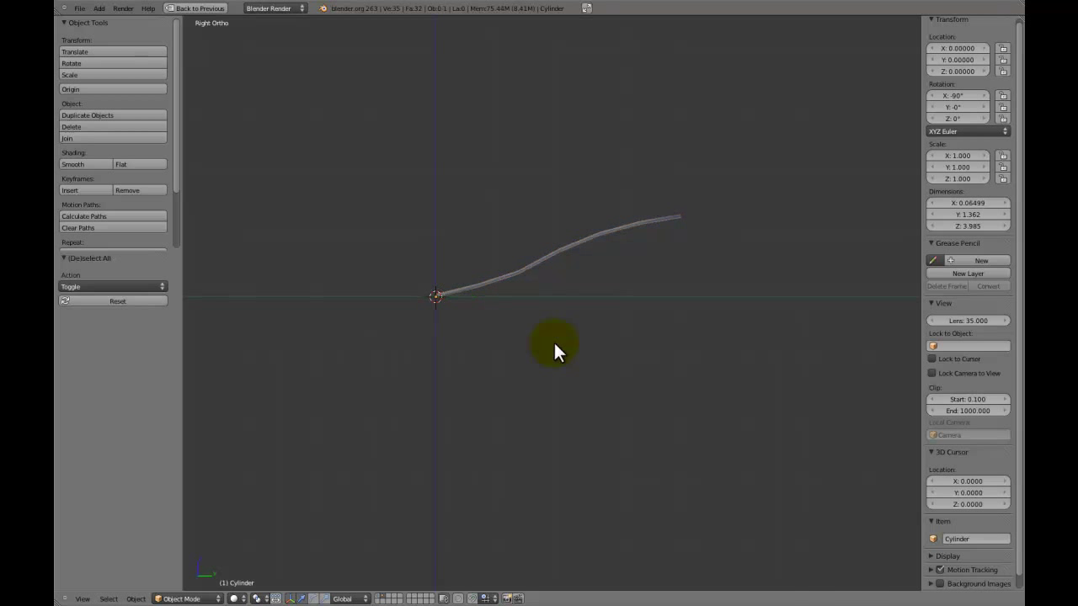
pyautogui.hotkey('shift', 'a')
pyautogui.moveTo(554, 342)
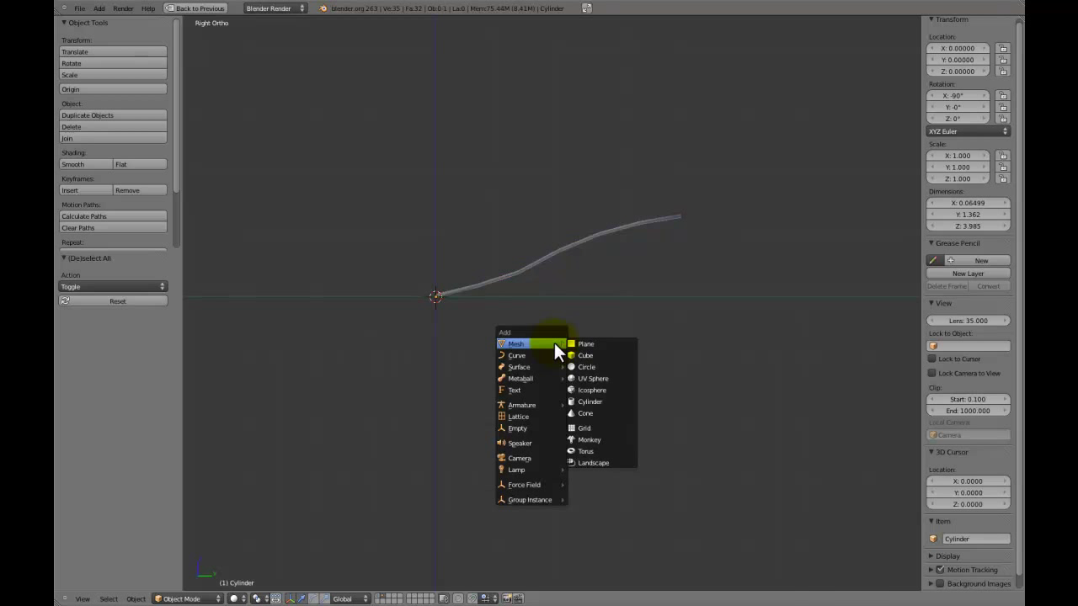
pyautogui.click(572, 341)
pyautogui.moveTo(519, 331); pyautogui.dragTo(495, 396, button='middle')
pyautogui.press('g')
pyautogui.press('x')
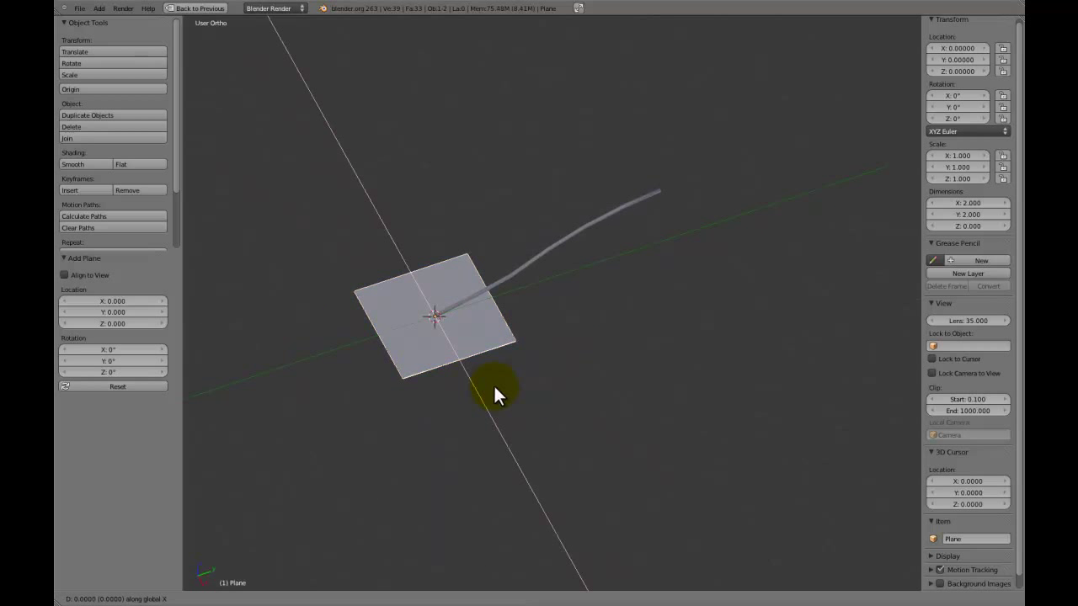
pyautogui.click(662, 517)
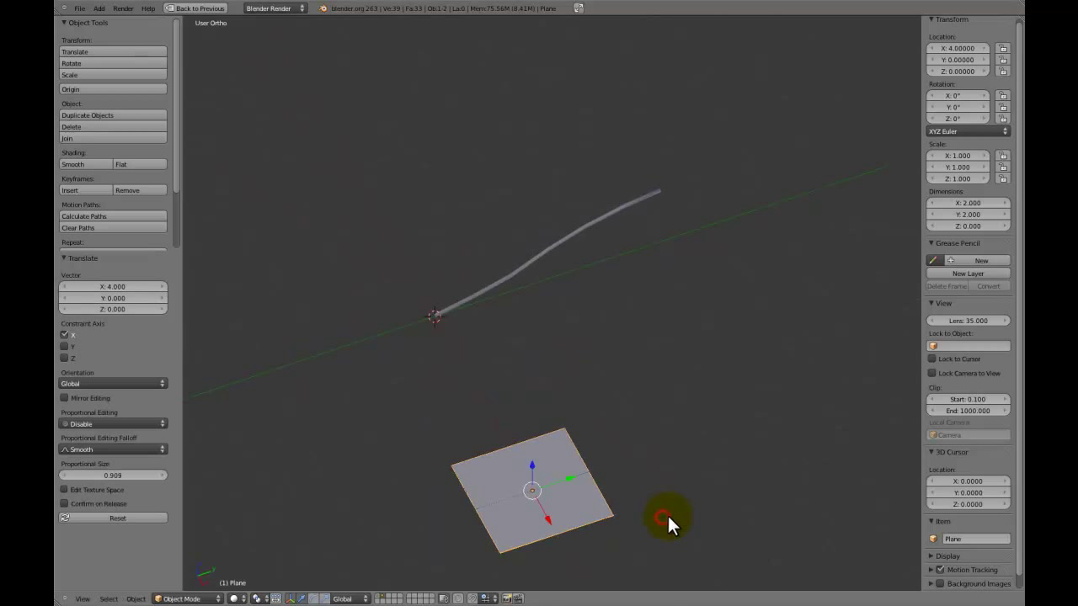
# Subdivide the whole plane with 2 cuts in Edit Mode.
pyautogui.press('KP_7')
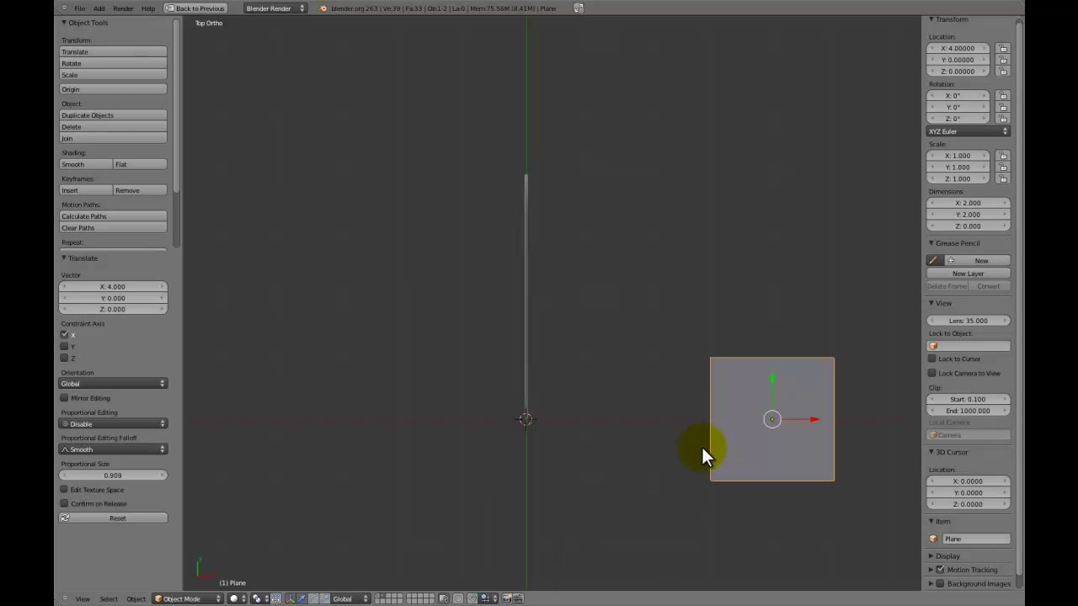
pyautogui.keyDown('shift'); pyautogui.moveTo(702, 445); pyautogui.dragTo(564, 344, button='middle'); pyautogui.keyUp('shift')
pyautogui.press('Tab')
pyautogui.scroll(3, 599, 336)
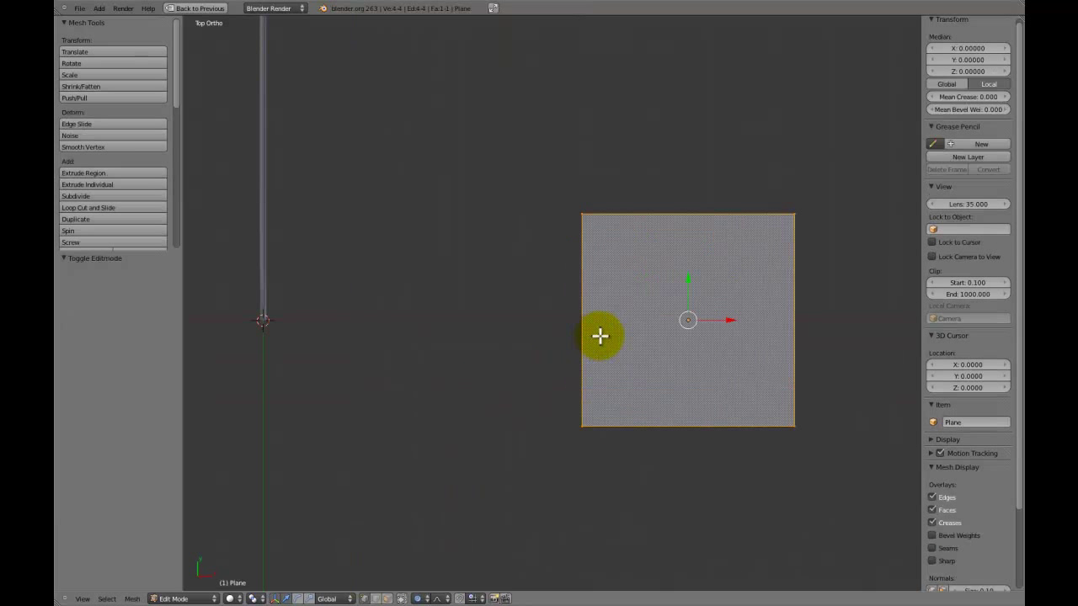
pyautogui.press('a')
pyautogui.press('a')
pyautogui.press('w')
pyautogui.click(680, 242)
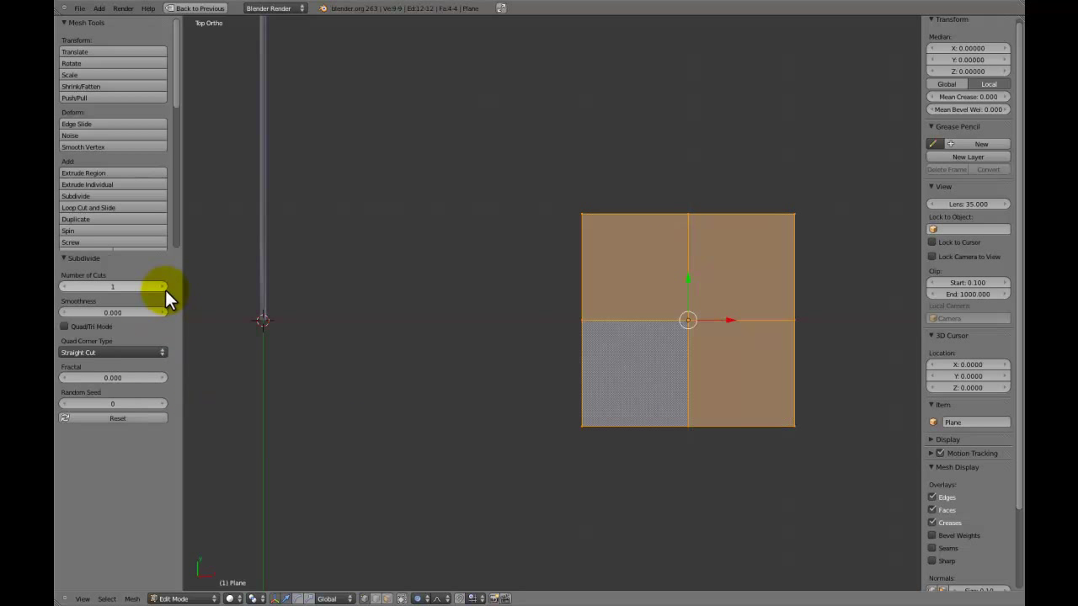
pyautogui.click(163, 287)
pyautogui.scroll(-1, 680, 316)
pyautogui.press('a')
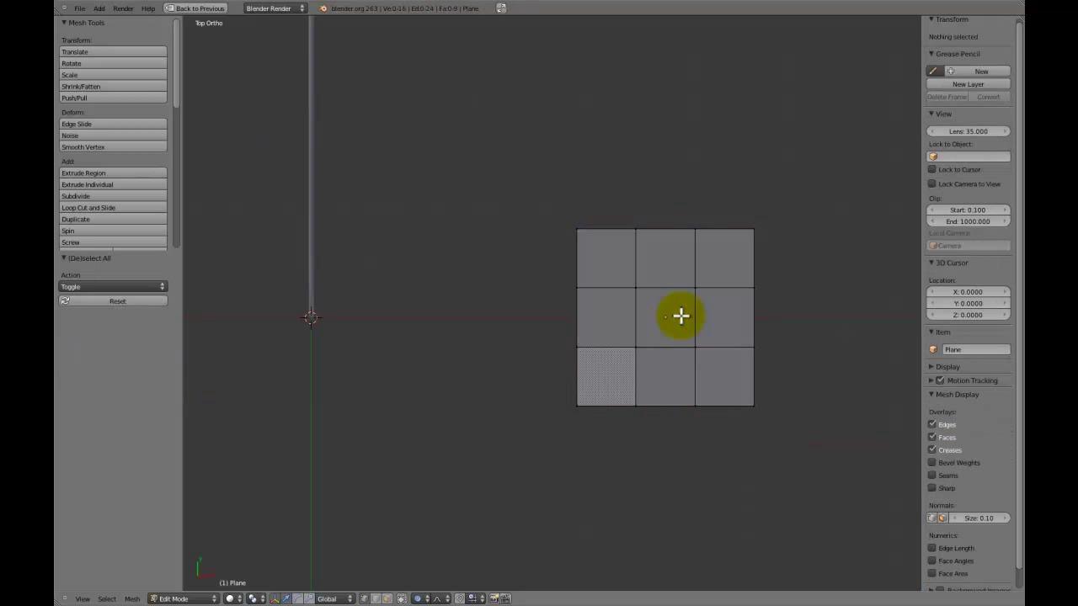
# Add a centred loop cut running along Y through the plane's middle column.
pyautogui.keyDown('shift'); pyautogui.moveTo(679, 313); pyautogui.dragTo(546, 358, button='middle'); pyautogui.keyUp('shift')
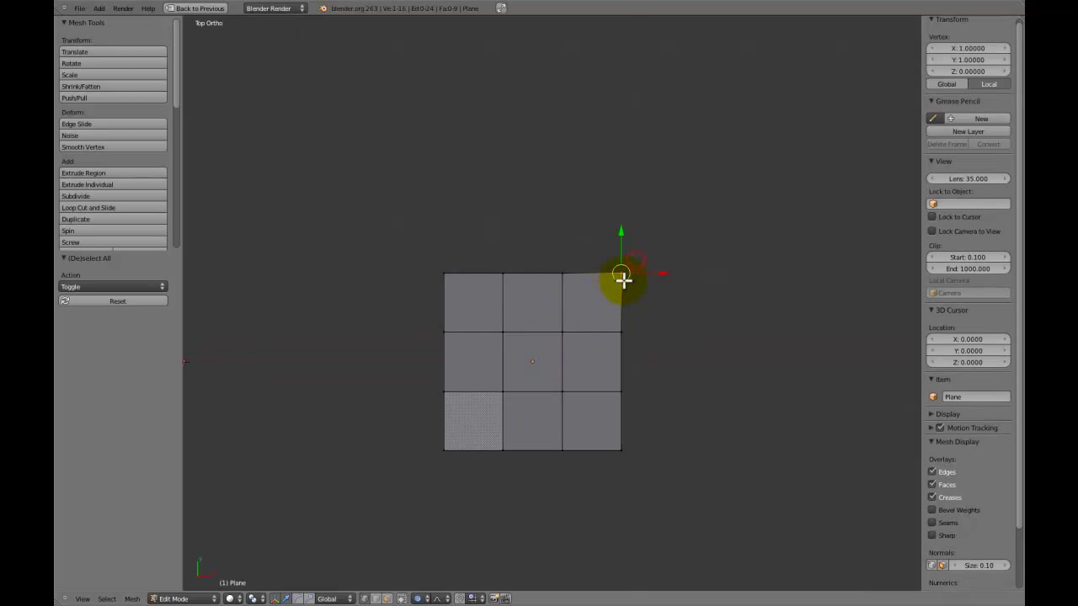
pyautogui.hotkey('ctrl', 'r')
pyautogui.click(544, 259)
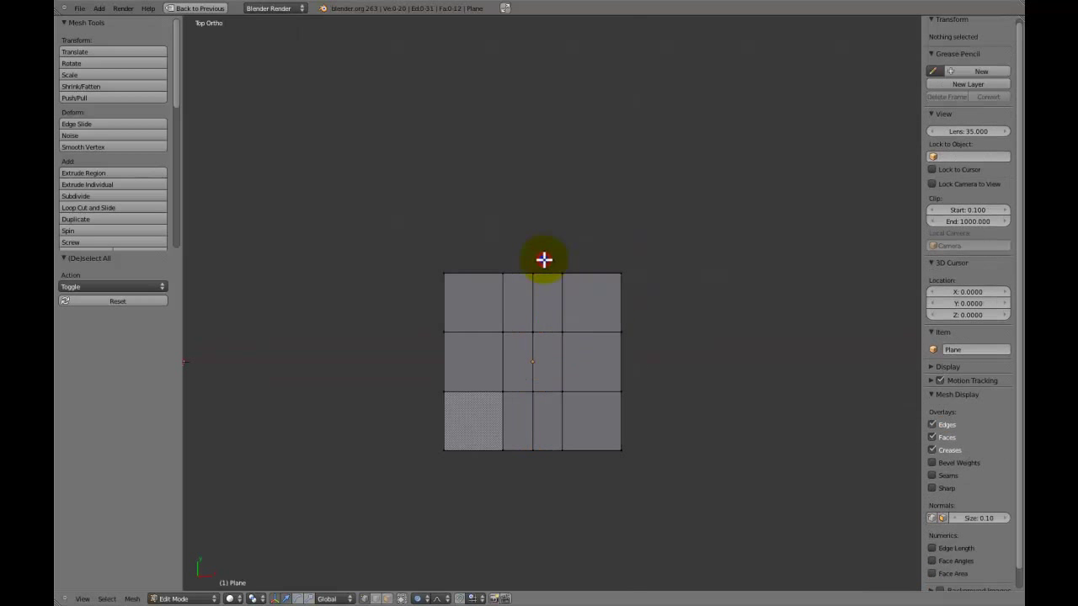
# Return to Object Mode and delete the subdivided plane.
pyautogui.press('Tab')
pyautogui.press('x')
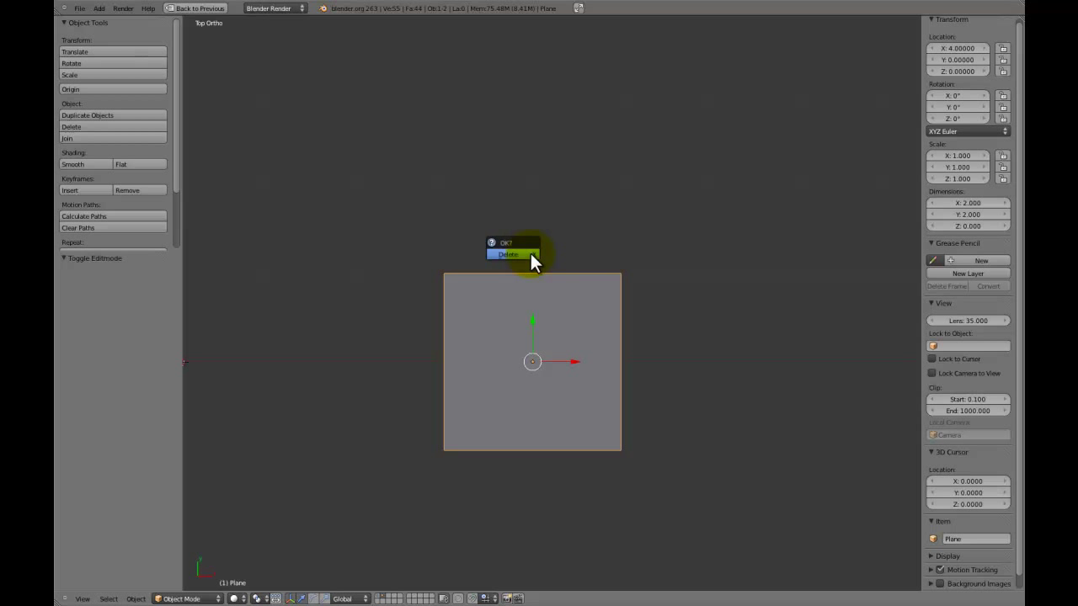
pyautogui.click(530, 256)
# Add a fresh plane at the origin and place it 4 units along X from the stem.
pyautogui.hotkey('shift', 'a')
pyautogui.click(558, 254)
pyautogui.scroll(-2, 377, 332)
pyautogui.press('g')
pyautogui.press('x')
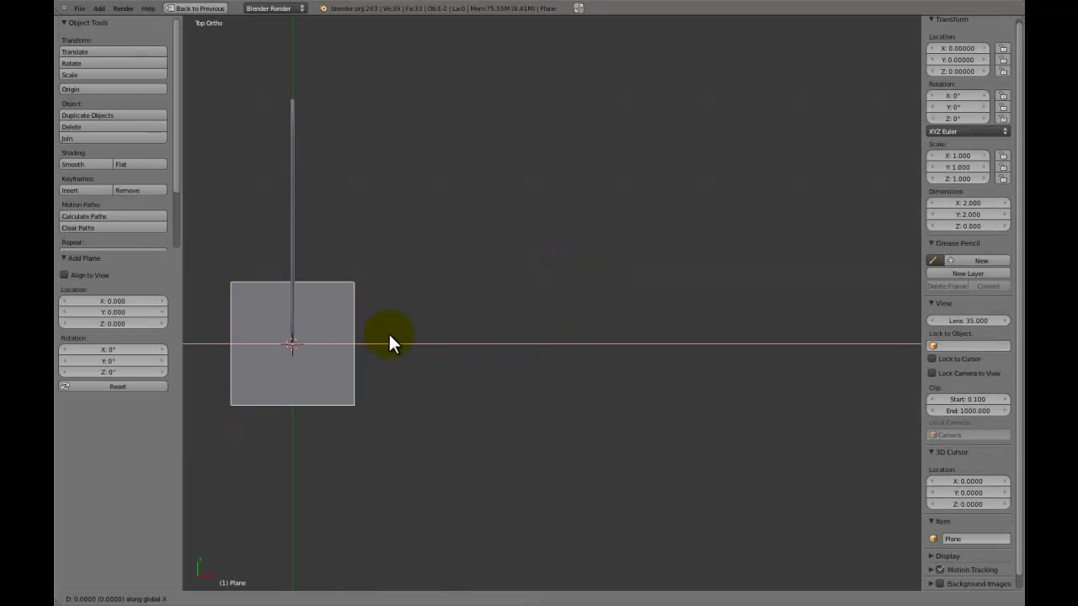
pyautogui.click(627, 339)
# Subdivide the new plane twice with 1 cut each time to form a four-by-four grid.
pyautogui.scroll(3, 625, 334)
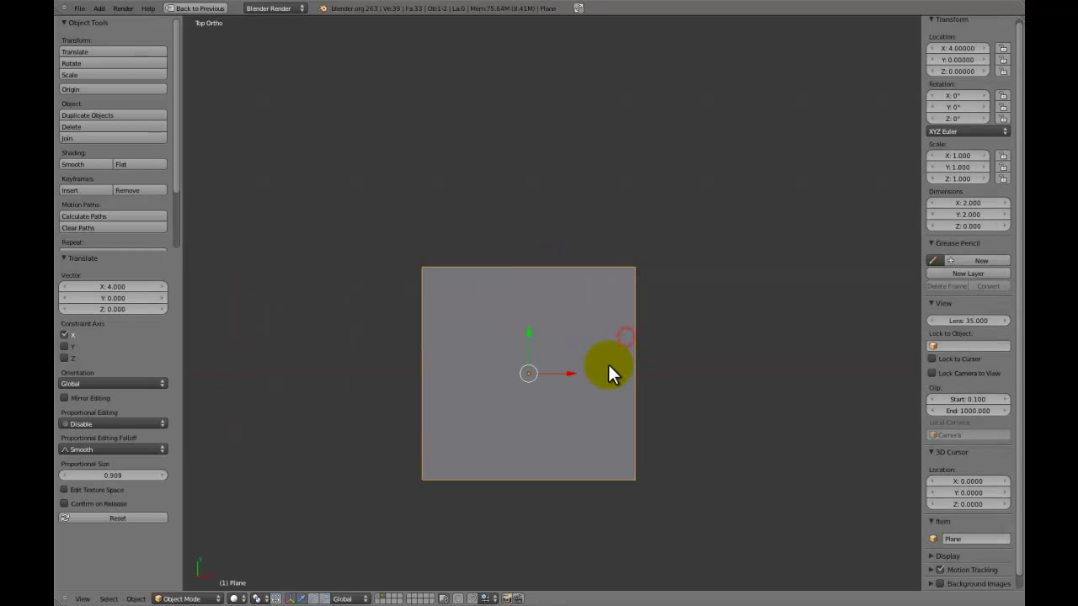
pyautogui.press('Tab')
pyautogui.press('w')
pyautogui.click(601, 329)
pyautogui.press('w')
pyautogui.click(601, 331)
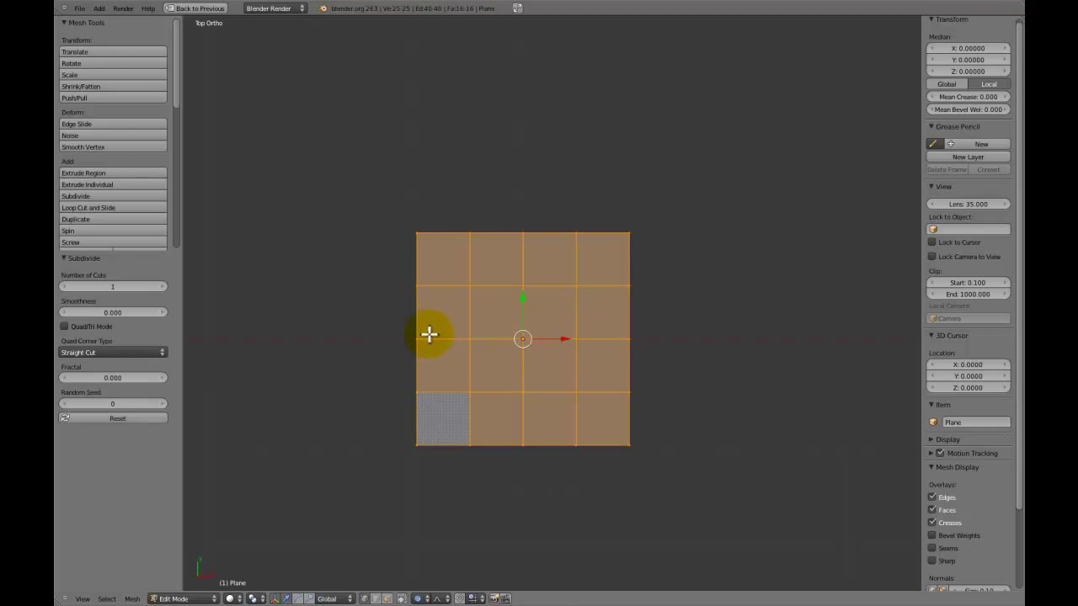
pyautogui.press('w')
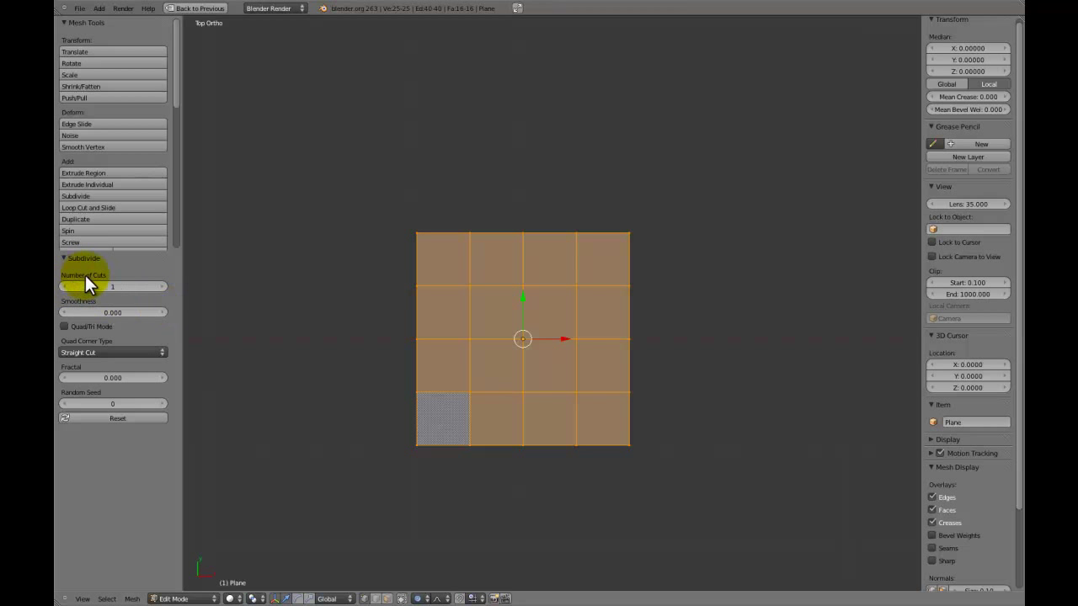
# Delete the faces of the plane's negative X half.
pyautogui.press('a')
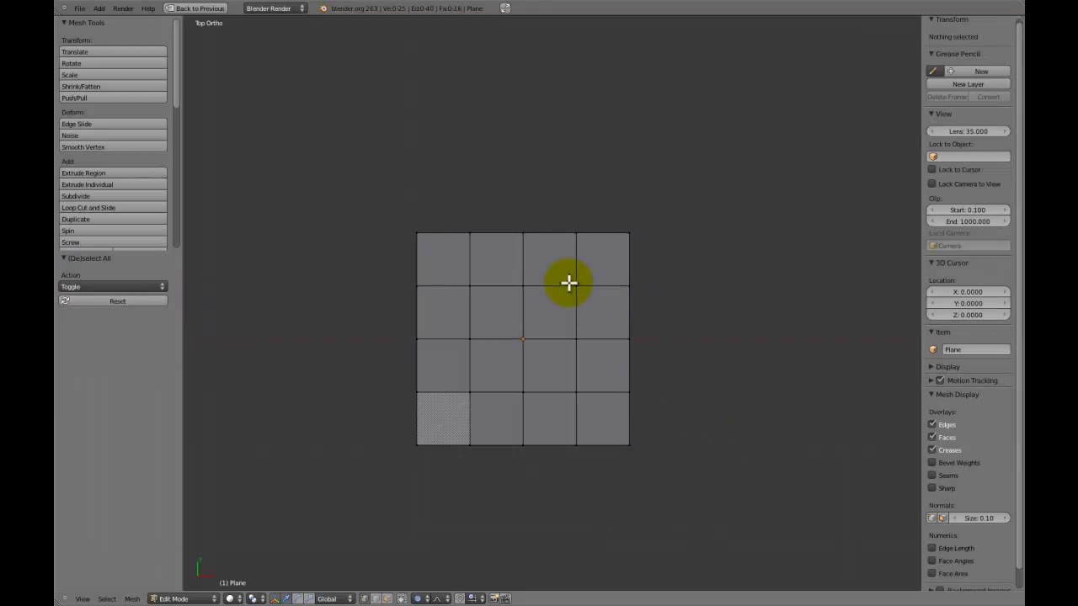
pyautogui.press('b')
pyautogui.moveTo(546, 197); pyautogui.dragTo(402, 487)
pyautogui.press('x')
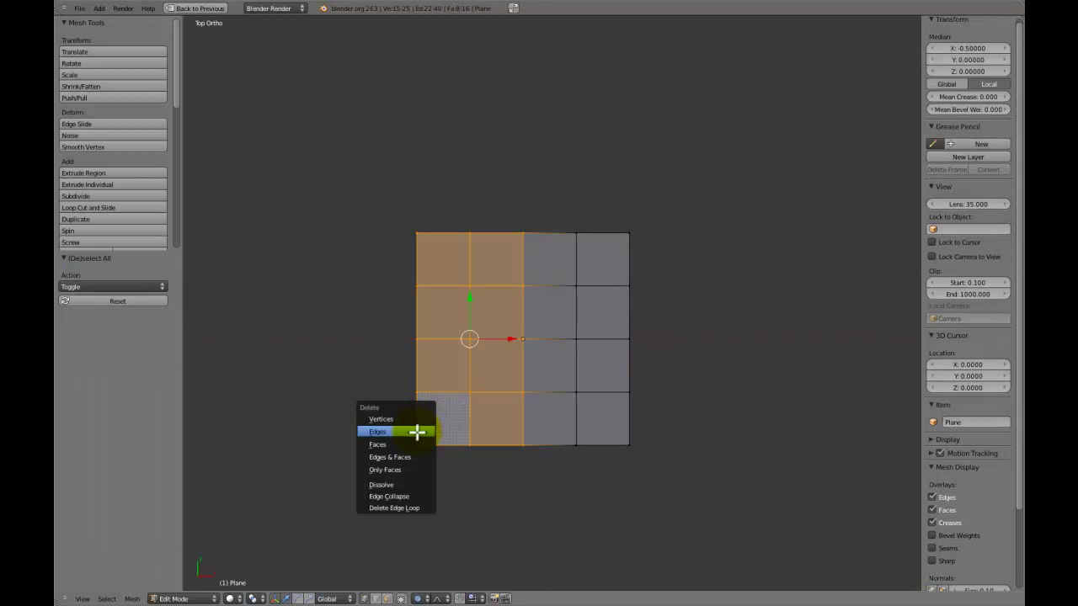
pyautogui.click(416, 437)
# Add a Mirror modifier on the X axis with Clipping enabled to the half plane, and save the file.
pyautogui.press('Tab')
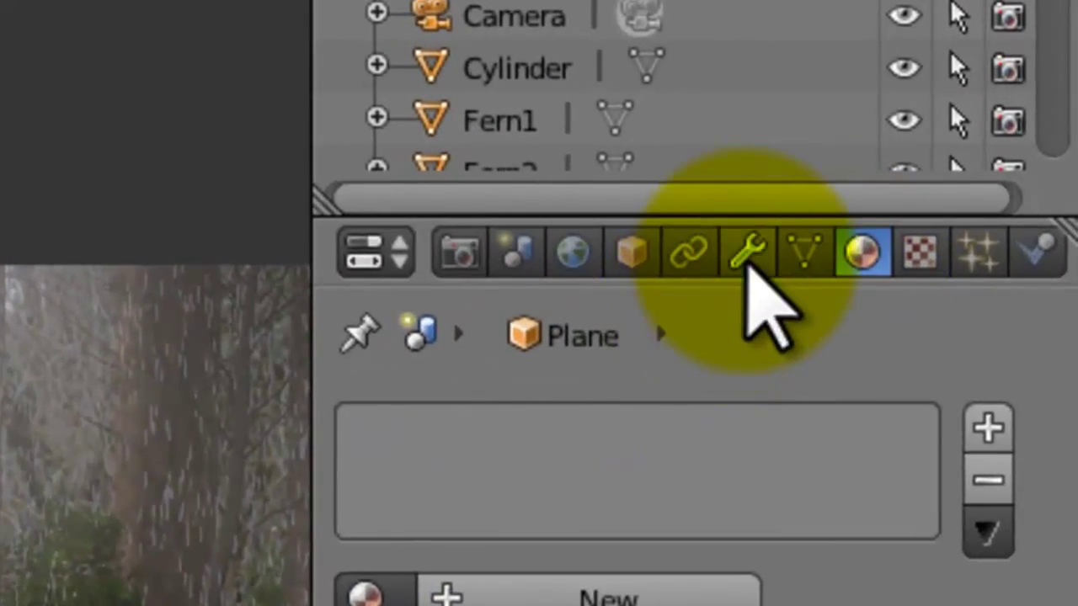
pyautogui.click(895, 157)
pyautogui.click(829, 206)
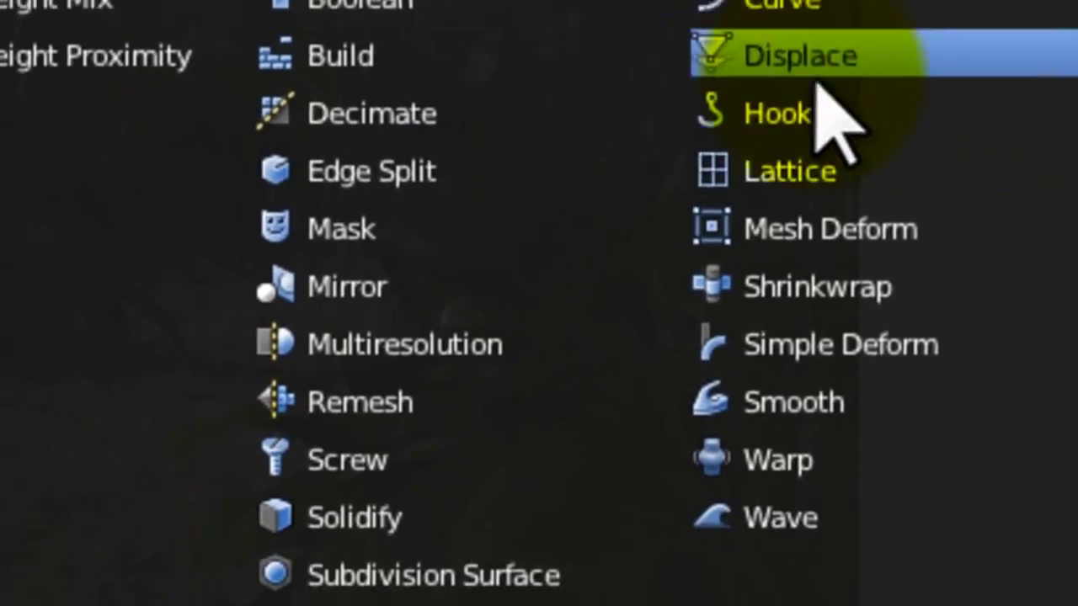
pyautogui.click(469, 312)
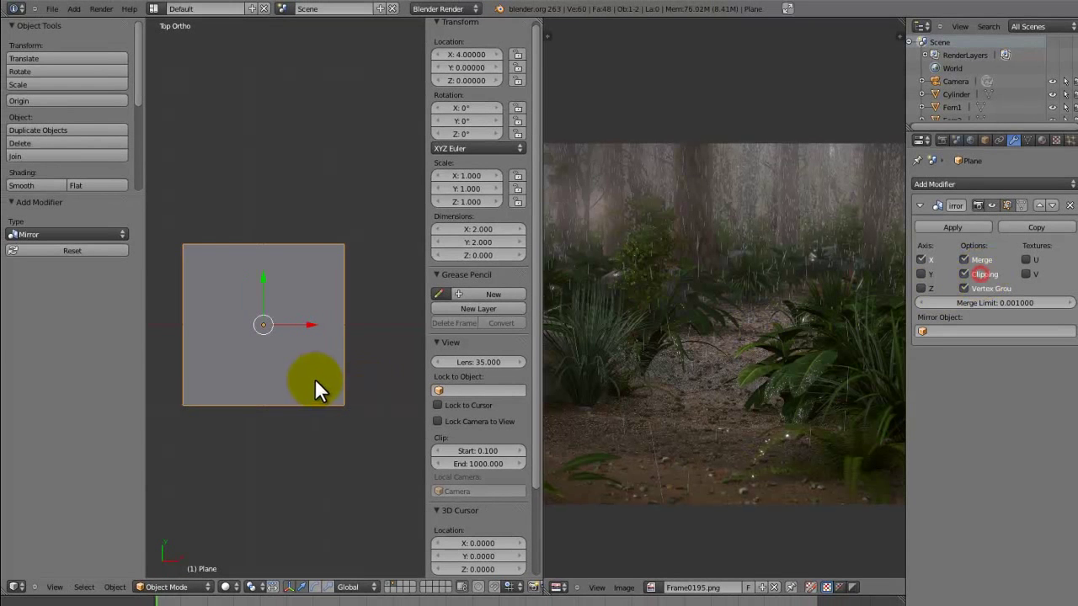
pyautogui.hotkey('ctrl', 'Up')
pyautogui.hotkey('ctrl', 's')
pyautogui.click(443, 328)
# Open the half plane for mesh editing and select its outer corner vertex at X 1, Y 1.
pyautogui.press('Tab')
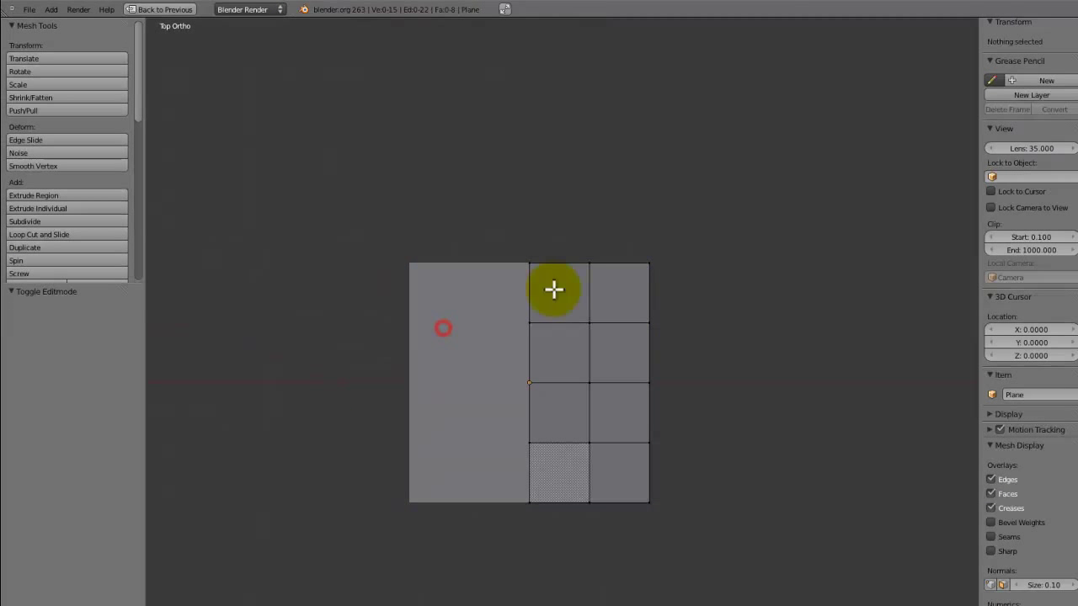
pyautogui.rightClick(648, 265)
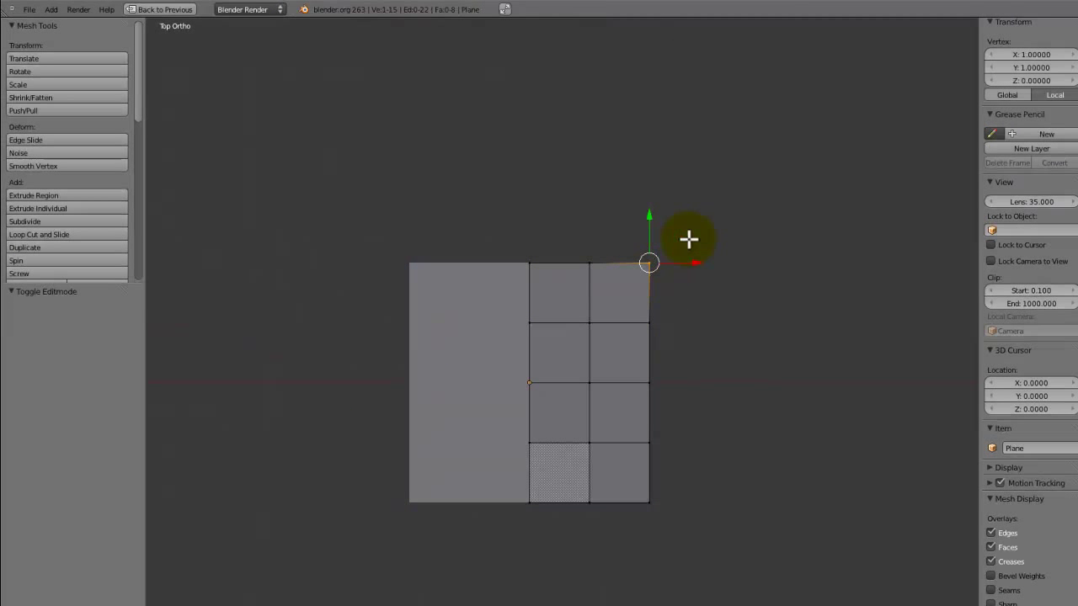
pyautogui.press('g')
pyautogui.scroll(-2, 671, 281)
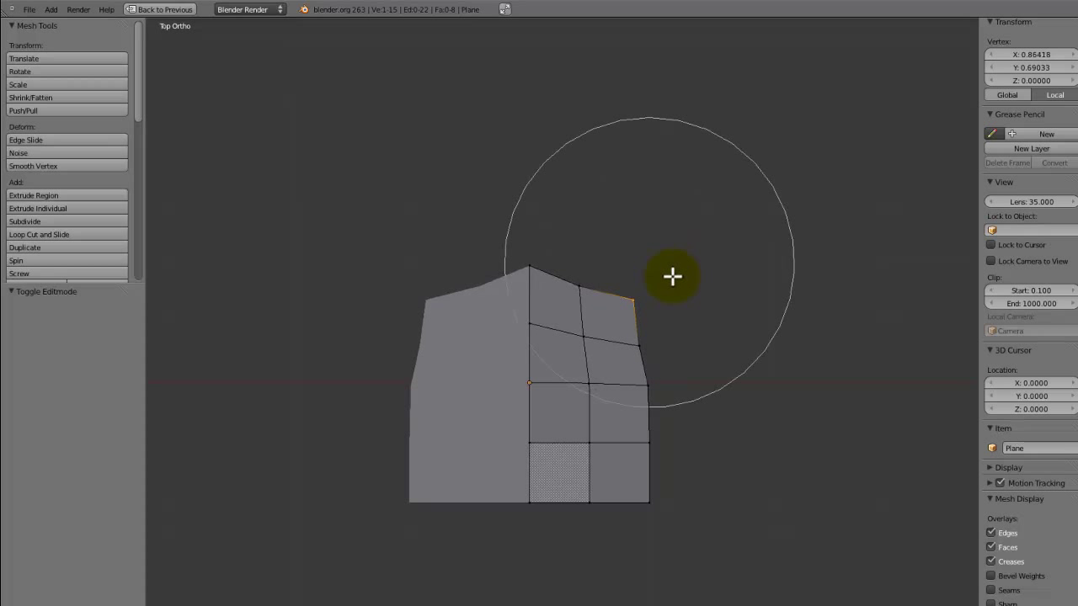
pyautogui.rightClick(656, 269)
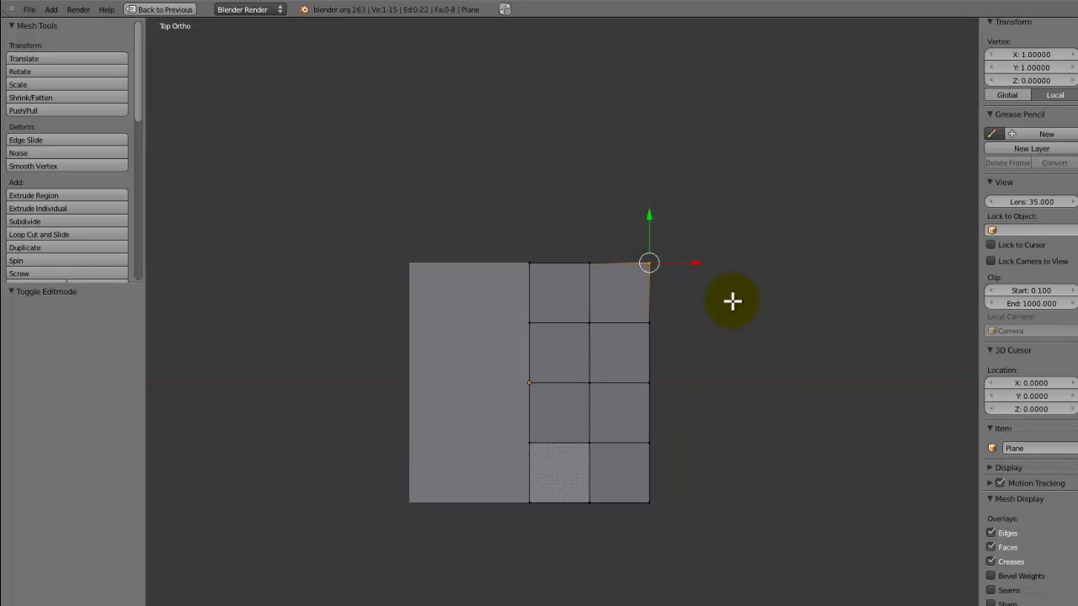
# Move the selected corner vertex inward along X to about 0.52 with proportional editing, tapering the upper end.
pyautogui.press('g')
pyautogui.press('x')
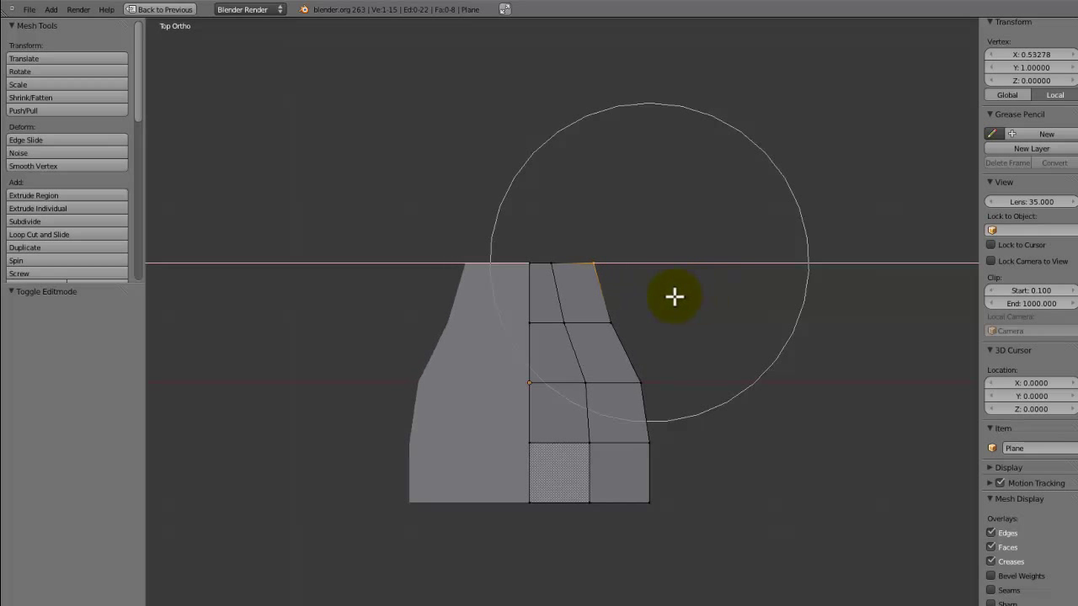
pyautogui.click(674, 295)
# Select the two outer vertices of the bottom edge and move them about 0.27 inward along X with a smaller proportional falloff.
pyautogui.press('a')
pyautogui.press('b')
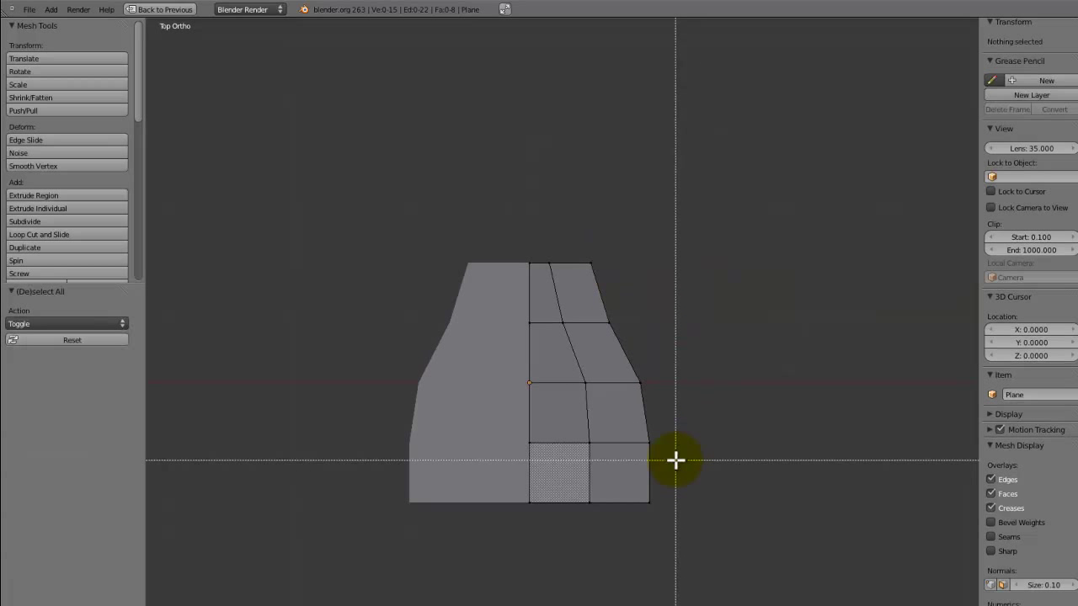
pyautogui.rightClick(671, 472)
pyautogui.rightClick(682, 505)
pyautogui.press('g')
pyautogui.press('x')
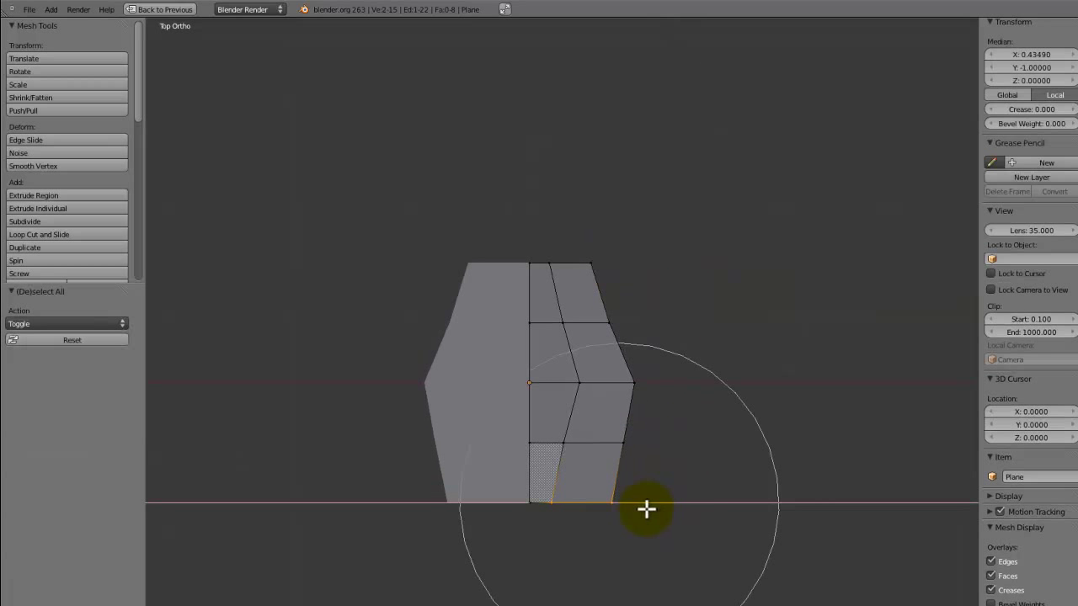
pyautogui.scroll(4, 645, 509)
pyautogui.click(651, 509)
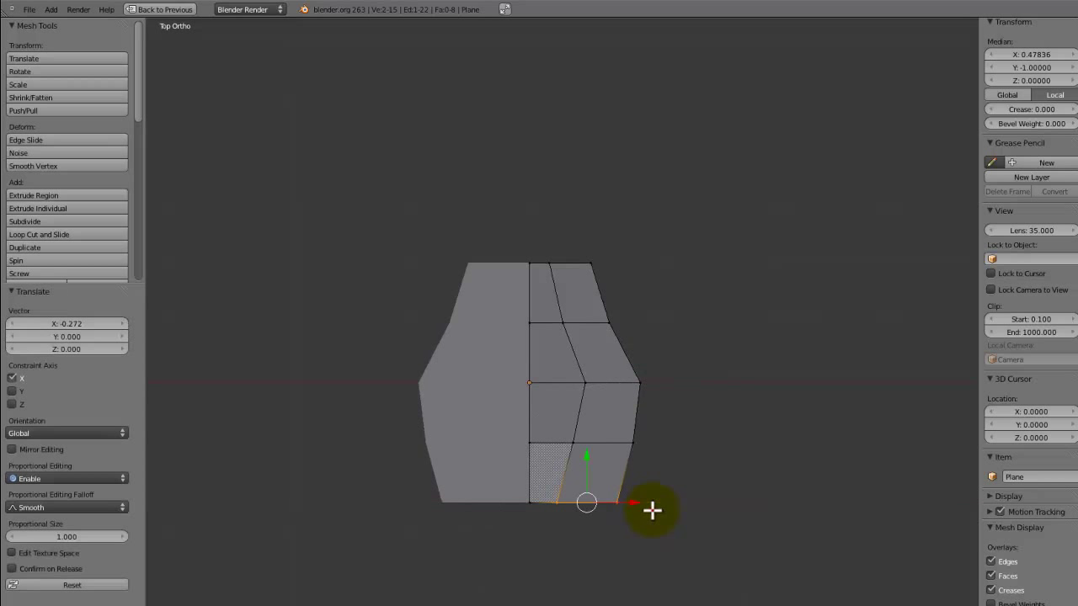
# Shift the outer edge vertex at Y 0.5 slightly outward along X to smooth the side contour.
pyautogui.press('a')
pyautogui.press('b')
pyautogui.moveTo(637, 324); pyautogui.dragTo(601, 325)
pyautogui.press('g')
pyautogui.press('x')
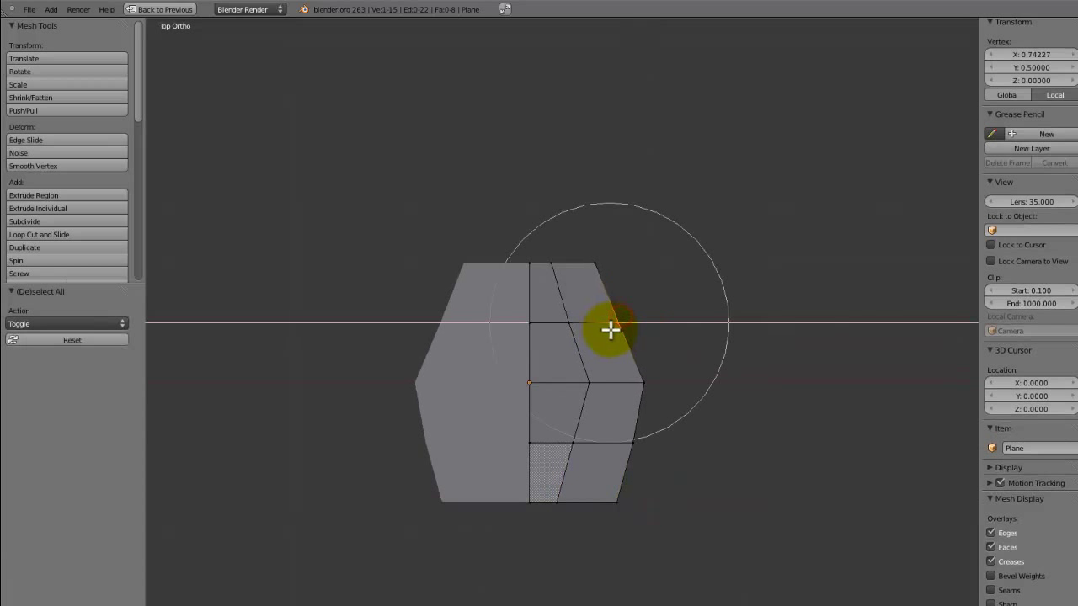
pyautogui.click(616, 328)
# Stretch the two inner vertices of the top edge along Y to about 1.51 with proportional editing.
pyautogui.press('a')
pyautogui.rightClick(551, 257)
pyautogui.press('g')
pyautogui.press('y')
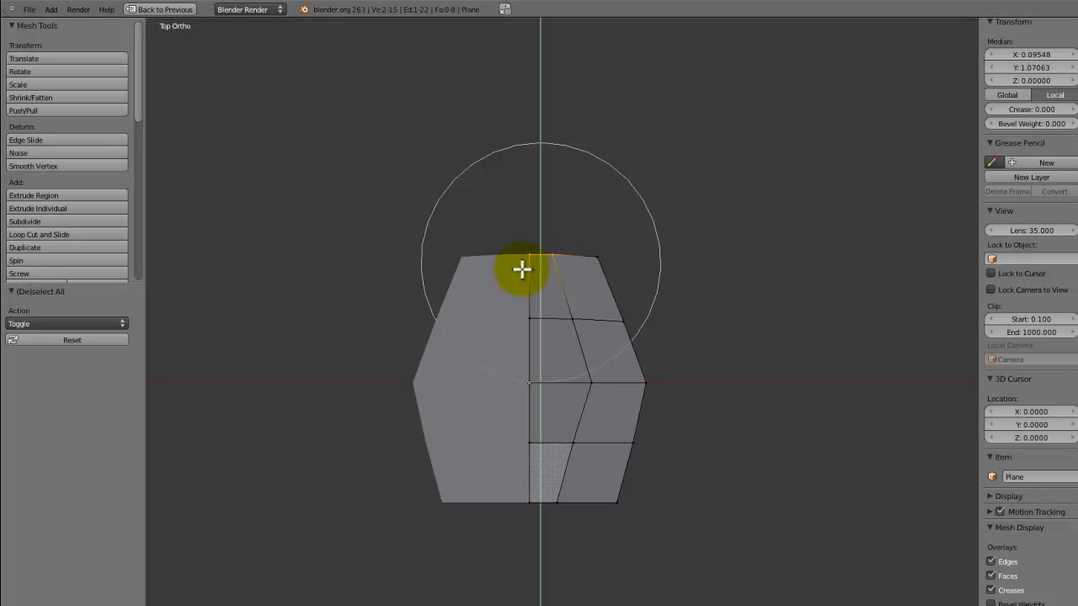
pyautogui.click(524, 221)
# Pull the top centre vertex farther up to about Y 1.6 to form a pointed tip.
pyautogui.press('a')
pyautogui.rightClick(528, 213)
pyautogui.press('g')
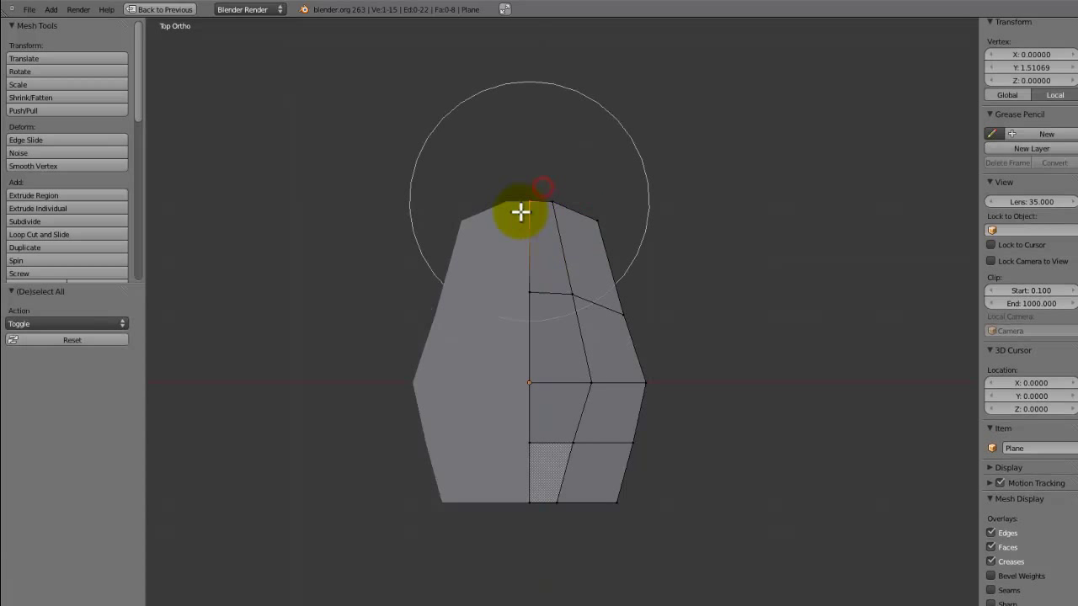
pyautogui.rightClick(526, 193)
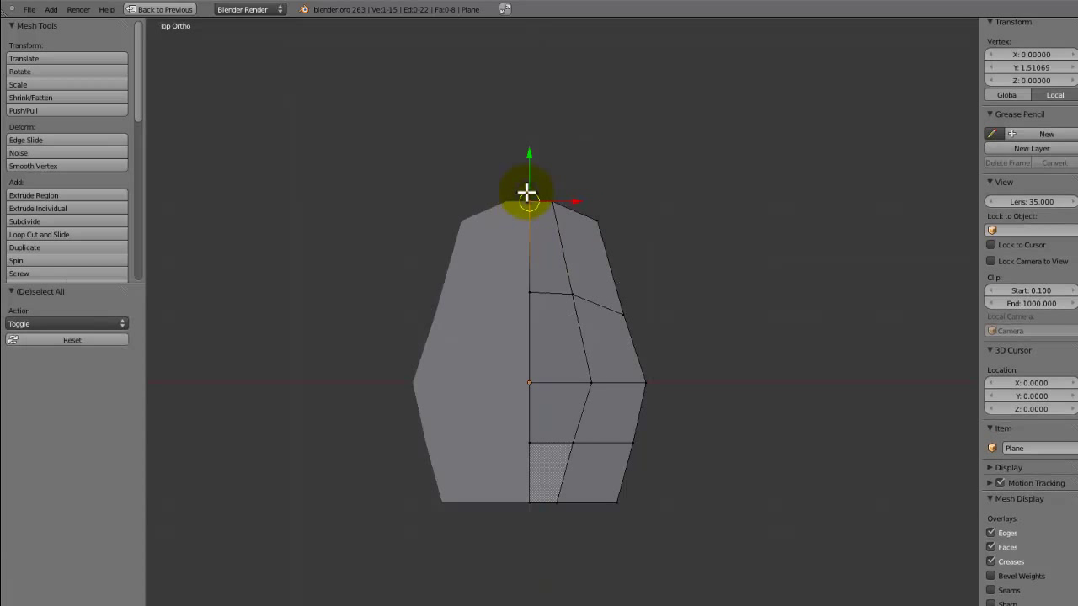
pyautogui.click(532, 180)
# Pull the two inner bottom vertices down along Y to about -1.44, and extend the centre vertex slightly farther into a point.
pyautogui.press('a')
pyautogui.press('b')
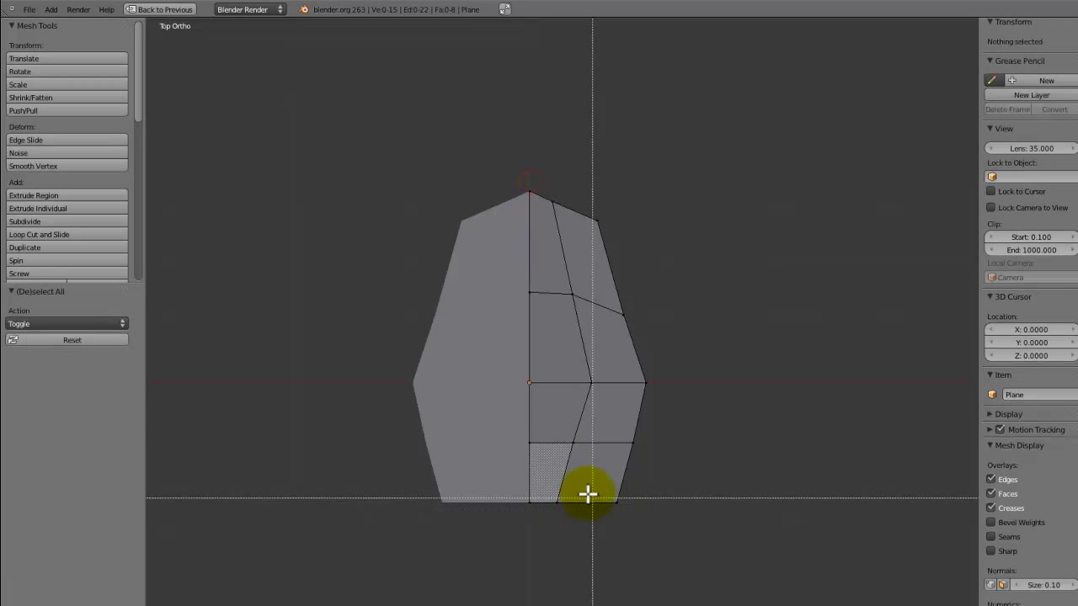
pyautogui.moveTo(584, 491); pyautogui.dragTo(523, 512)
pyautogui.press('a')
pyautogui.press('b')
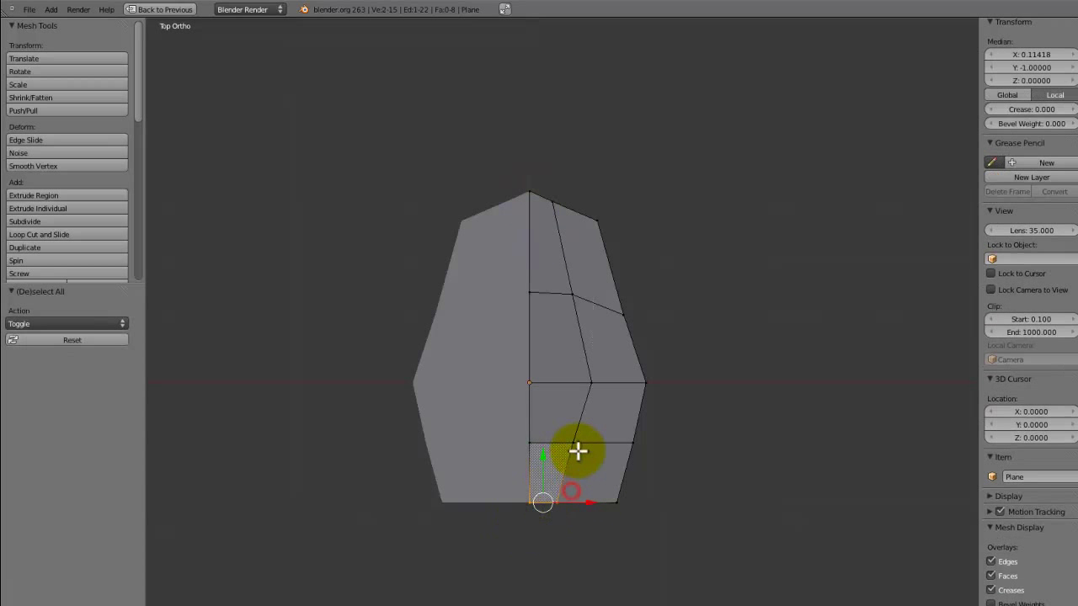
pyautogui.press('g')
pyautogui.press('y')
pyautogui.moveTo(544, 539); pyautogui.dragTo(519, 571)
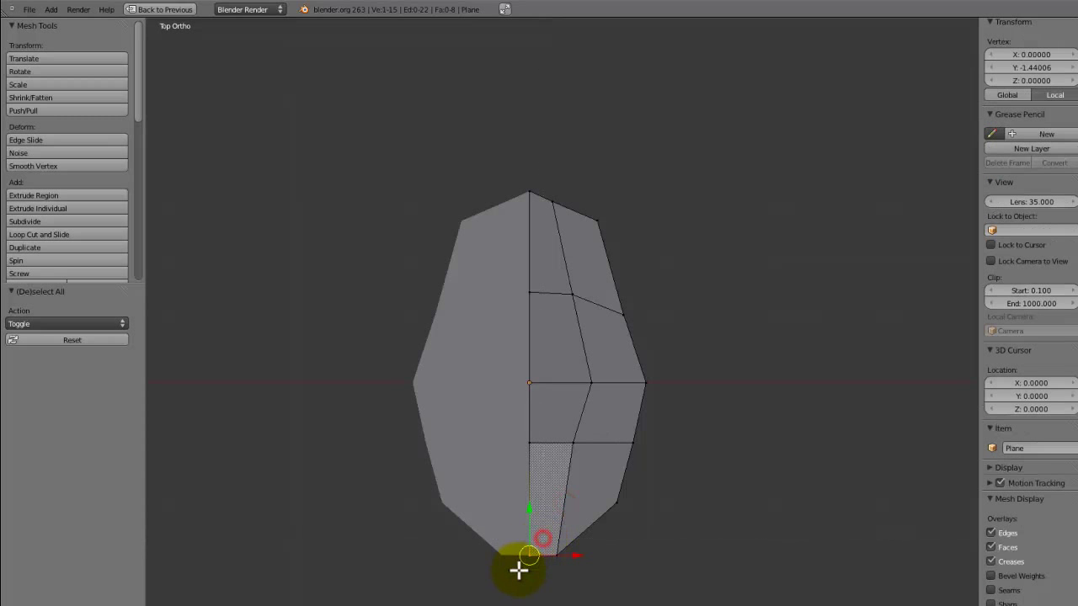
pyautogui.click(515, 585)
# Move the outer edge vertex just above the leaf's middle outward and up, to about X 0.88, Y 0.70.
pyautogui.press('Tab')
pyautogui.moveTo(521, 568); pyautogui.dragTo(473, 537, button='middle')
pyautogui.press('KP_7')
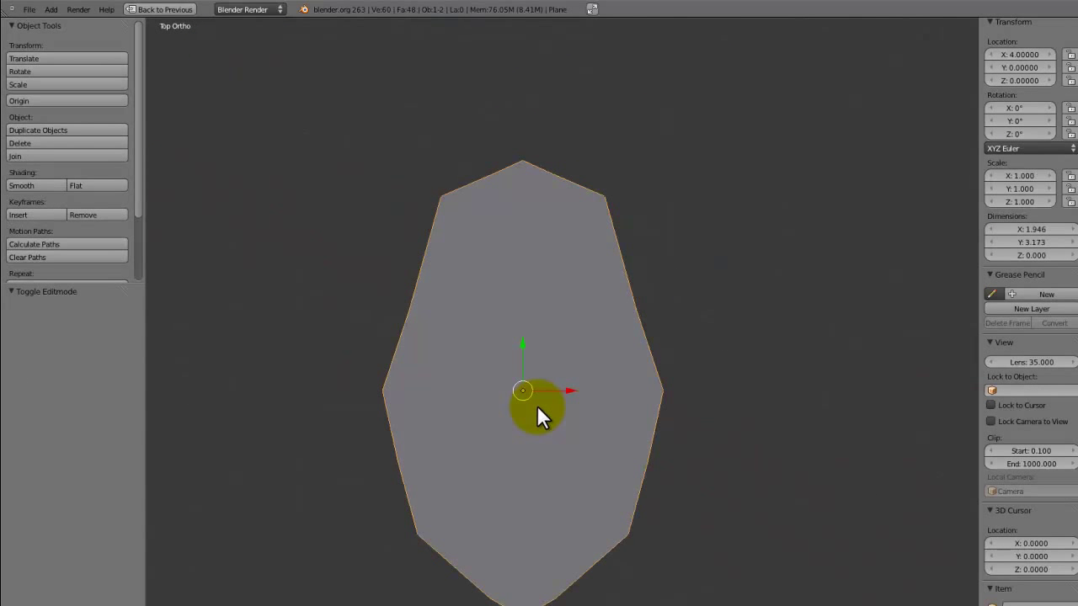
pyautogui.press('Tab')
pyautogui.press('a')
pyautogui.press('b')
pyautogui.moveTo(659, 309); pyautogui.dragTo(632, 312)
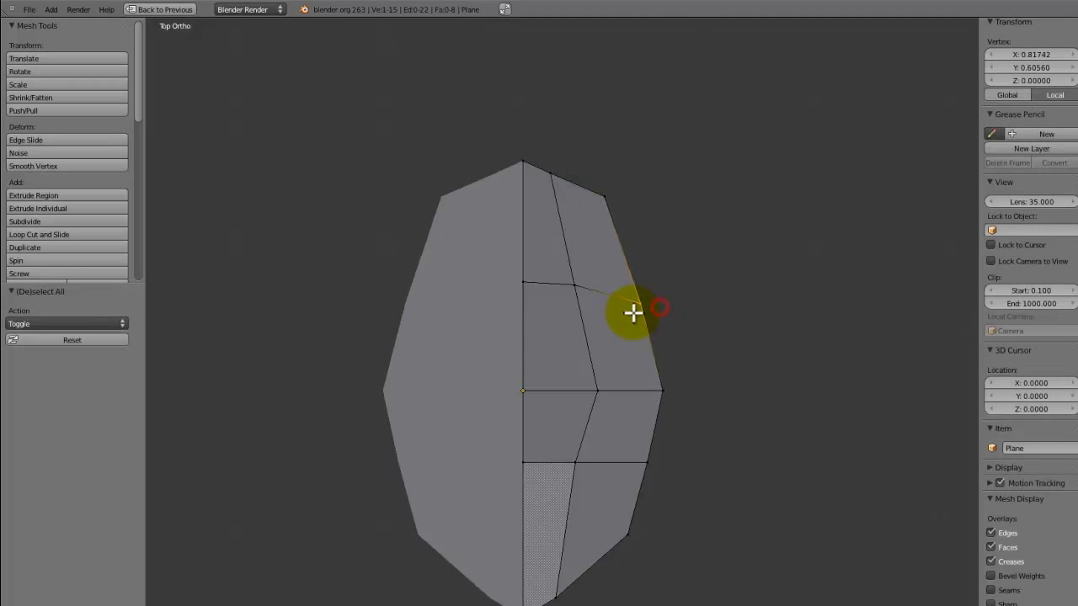
pyautogui.click(640, 302)
# Lengthen the leaf by moving its three top vertices up about 0.36 along Y.
pyautogui.press('a')
pyautogui.moveTo(599, 190); pyautogui.dragTo(561, 208)
pyautogui.press('b')
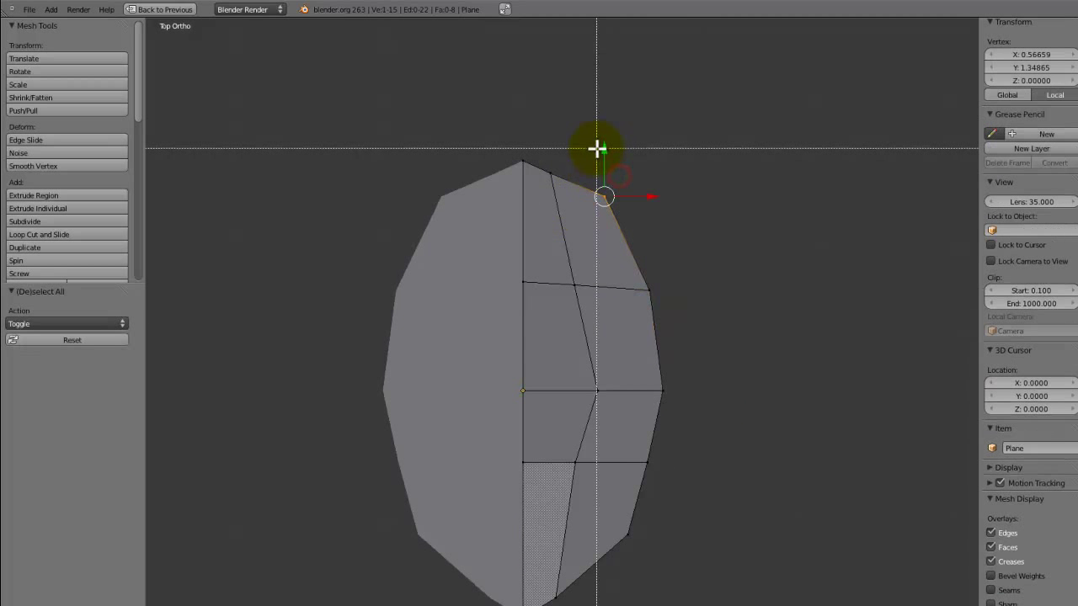
pyautogui.moveTo(597, 149); pyautogui.dragTo(489, 190)
pyautogui.press('g')
pyautogui.press('y')
pyautogui.click(484, 140)
# Round the leaf tip by moving the outer top vertex to about X 0.41, Y 1.74.
pyautogui.press('a')
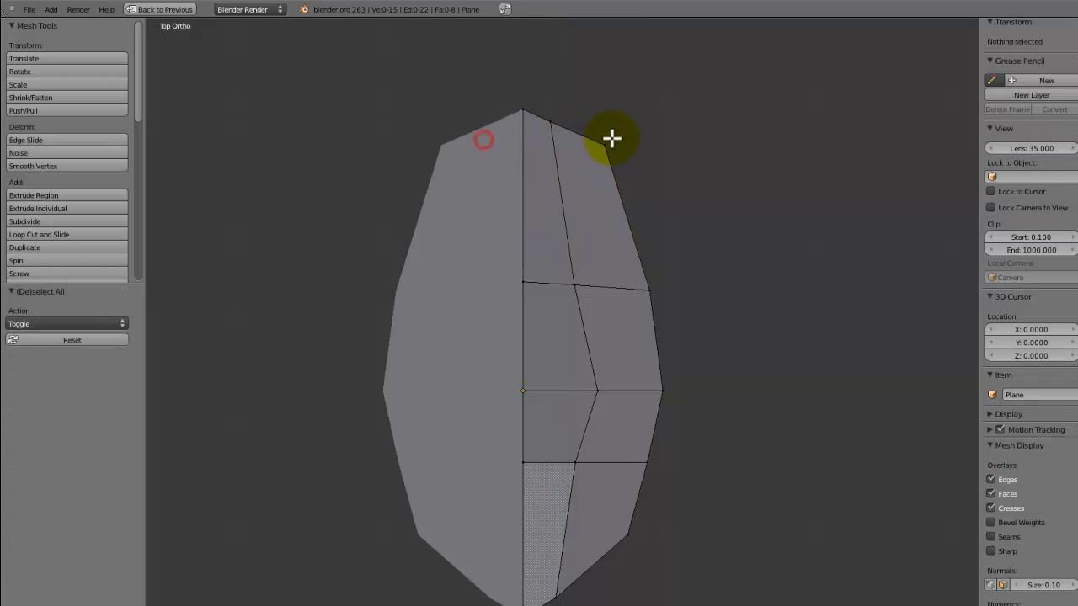
pyautogui.press('b')
pyautogui.moveTo(614, 135); pyautogui.dragTo(598, 149)
pyautogui.press('g')
pyautogui.click(579, 145)
pyautogui.press('Tab')
# In side view, raise the middle row of vertices about 0.32 along Z with a wide proportional falloff to arch the leaf.
pyautogui.scroll(-4, 611, 423)
pyautogui.moveTo(613, 428); pyautogui.dragTo(448, 329, button='middle')
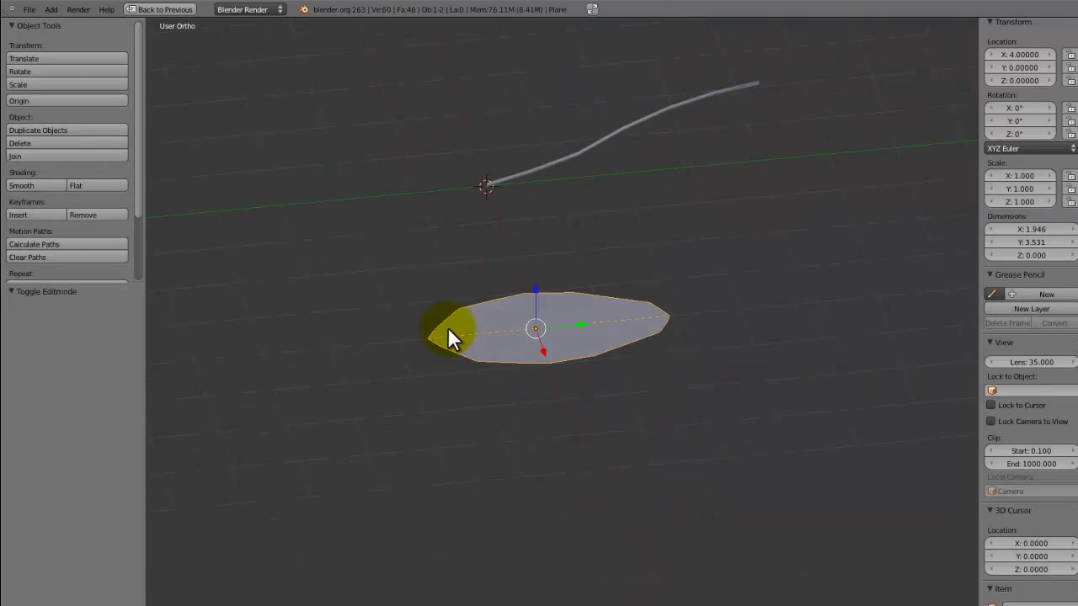
pyautogui.press('KP_3')
pyautogui.press('Tab')
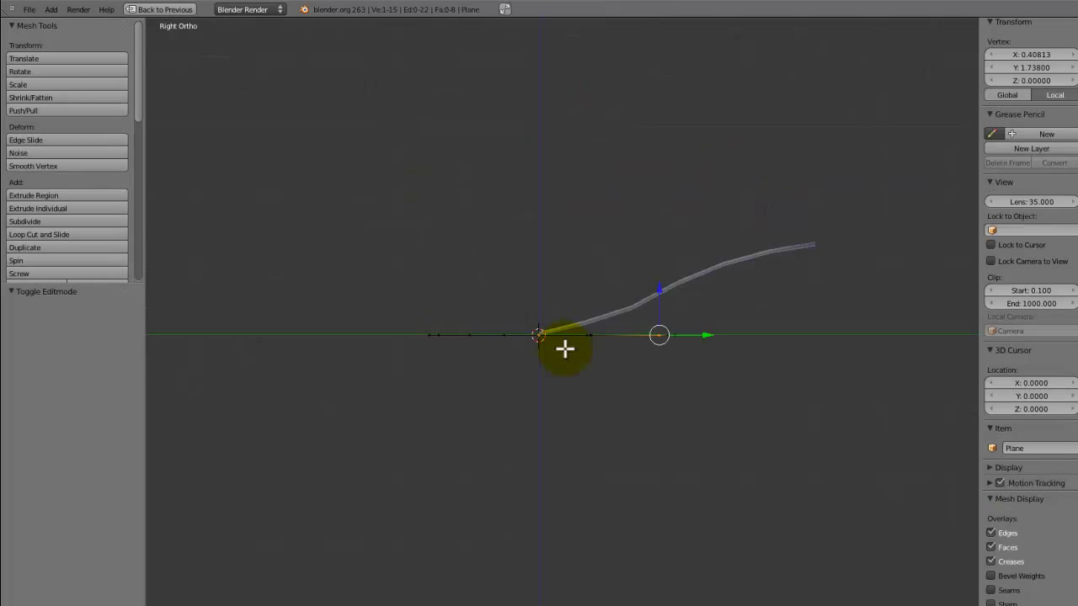
pyautogui.scroll(4, 565, 348)
pyautogui.press('a')
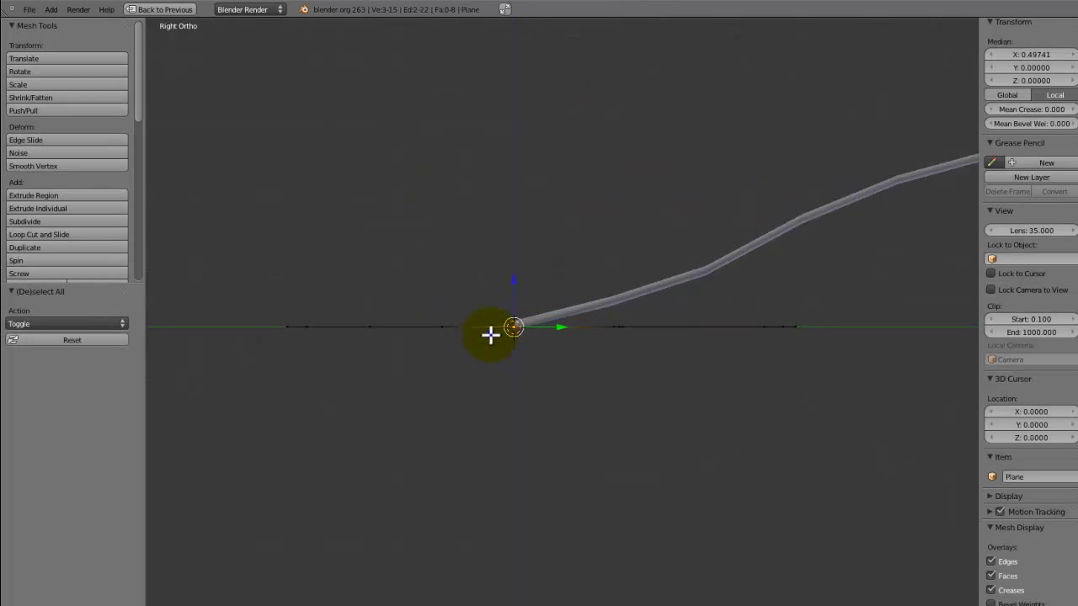
pyautogui.press('g')
pyautogui.press('z')
pyautogui.scroll(-7, 512, 306)
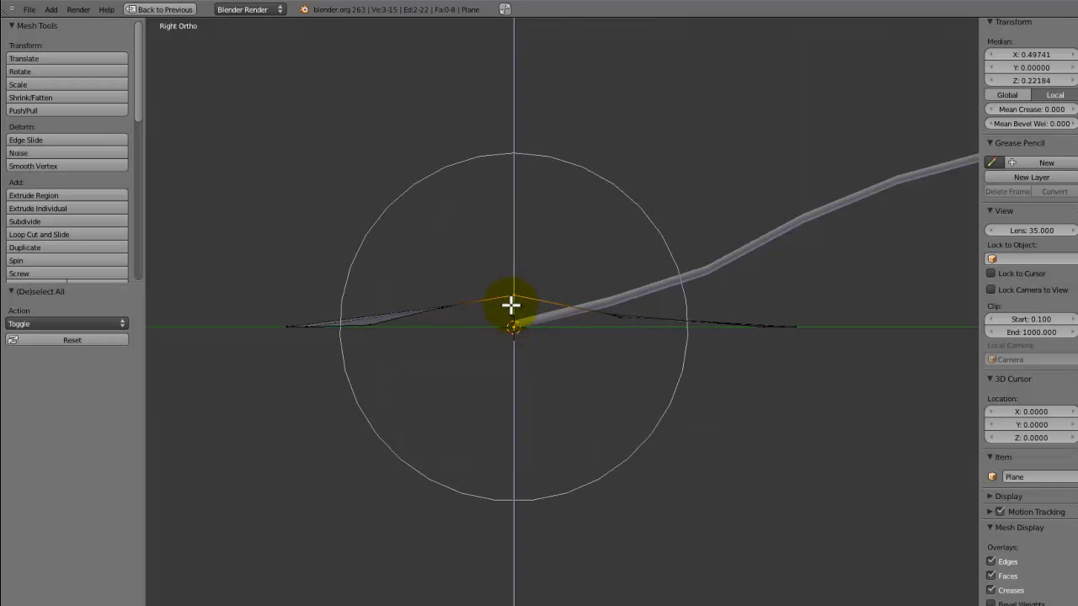
pyautogui.scroll(-2, 512, 294)
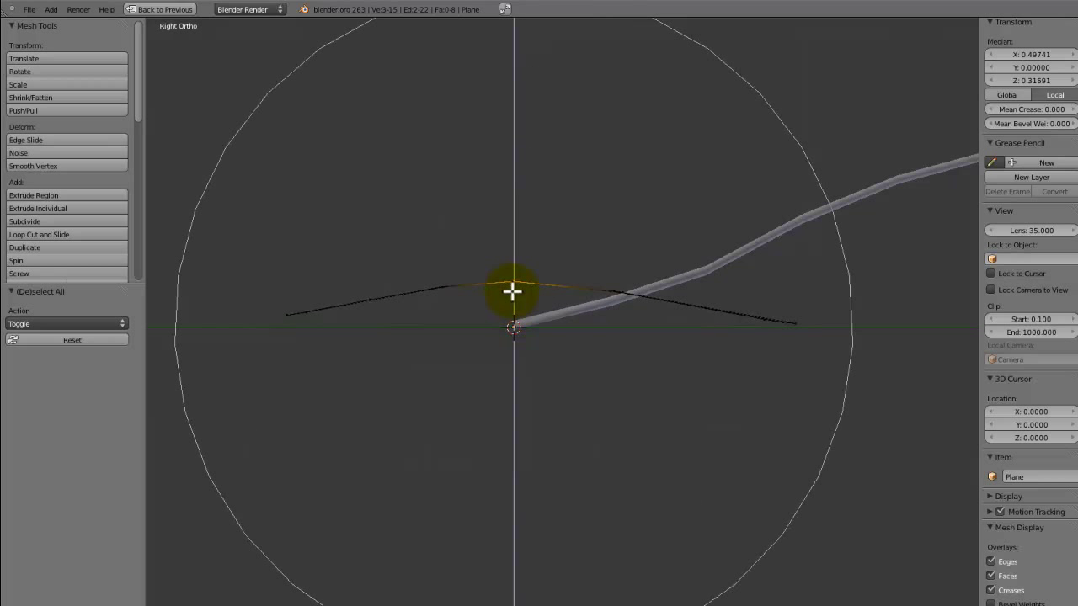
pyautogui.click(512, 292)
# Lower the two vertices at the leaf's negative Y end along Z to about ground level.
pyautogui.press('a')
pyautogui.press('b')
pyautogui.moveTo(334, 285); pyautogui.dragTo(280, 340)
pyautogui.press('g')
pyautogui.press('z')
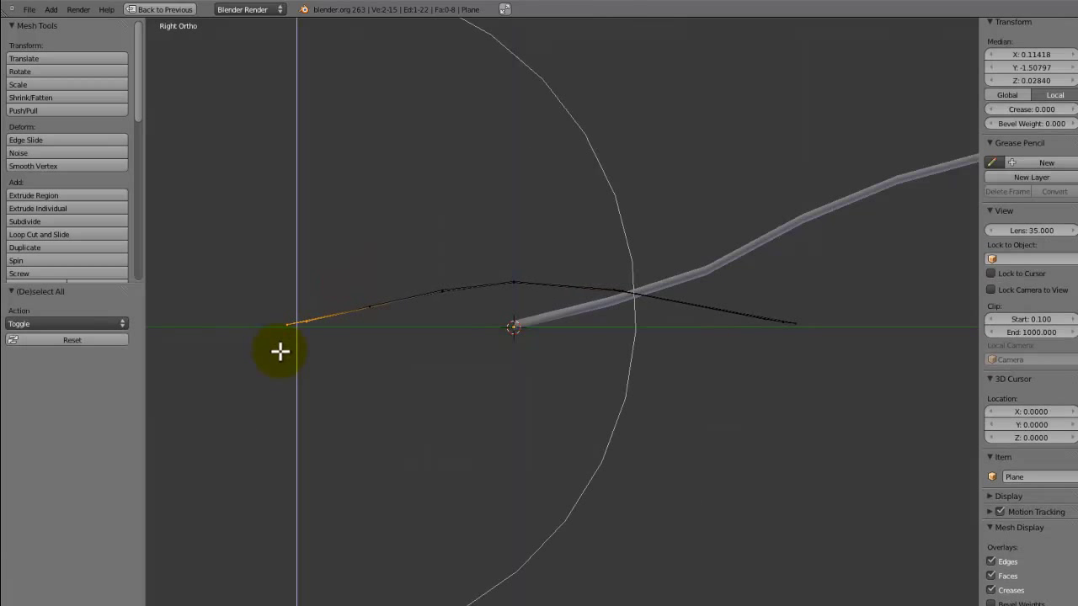
pyautogui.click(281, 354)
# Raise the three vertices at the leaf's positive Y tip along Z to about 0.15.
pyautogui.press('a')
pyautogui.press('b')
pyautogui.moveTo(823, 300); pyautogui.dragTo(760, 332)
pyautogui.press('g')
pyautogui.press('z')
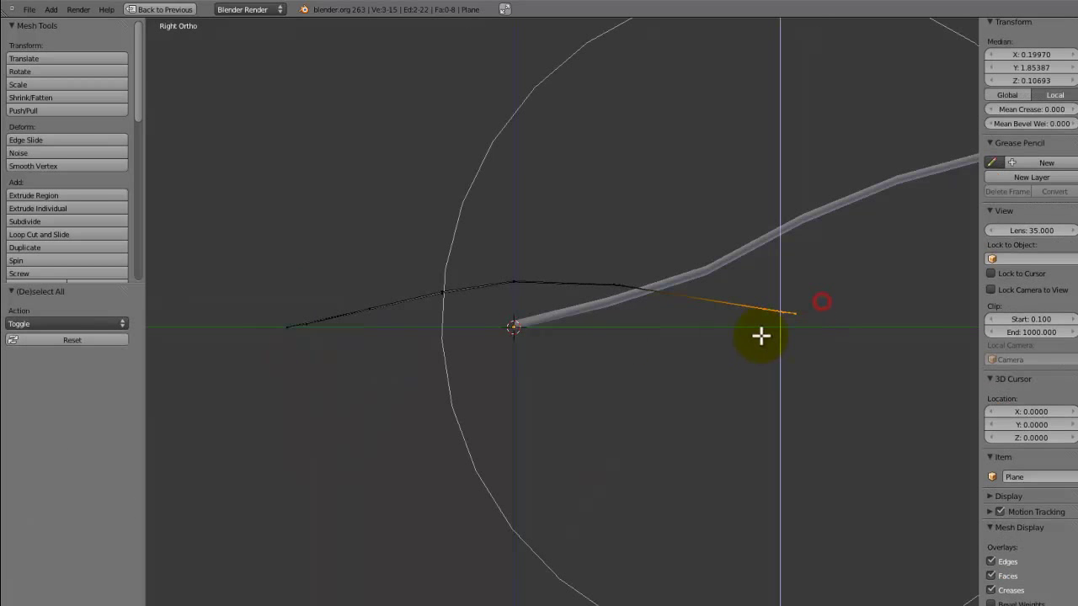
pyautogui.click(762, 328)
# Raise the leaf's middle vertex row further along Z to about 0.38 with a smaller proportional falloff.
pyautogui.press('Tab')
pyautogui.moveTo(762, 327); pyautogui.dragTo(563, 263, button='middle')
pyautogui.press('Tab')
pyautogui.press('KP_3')
pyautogui.press('a')
pyautogui.press('b')
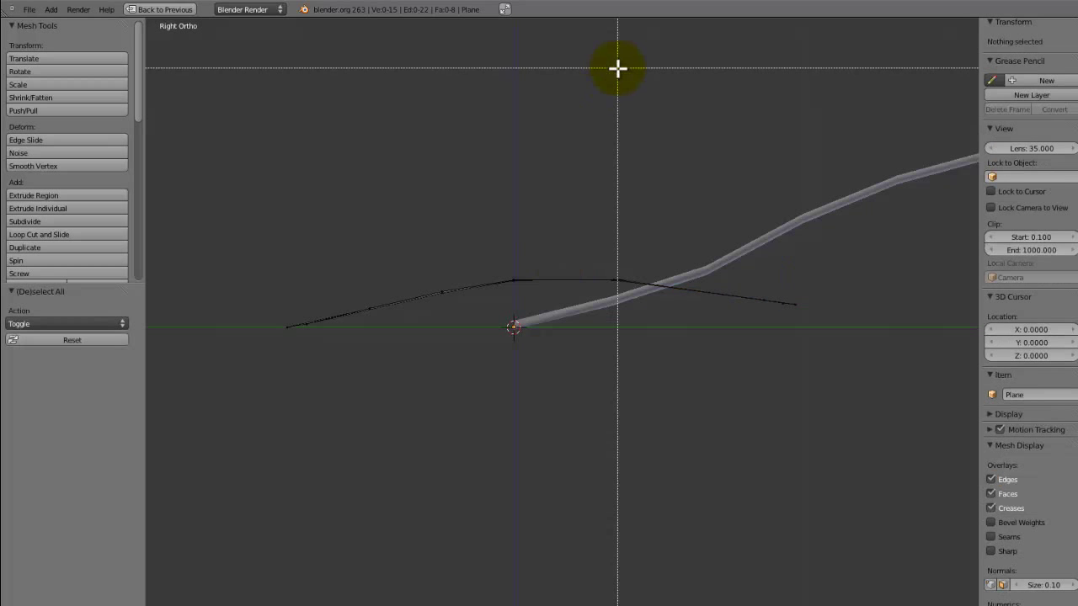
pyautogui.moveTo(522, 243); pyautogui.dragTo(501, 314)
pyautogui.press('g')
pyautogui.press('z')
pyautogui.scroll(5, 501, 310)
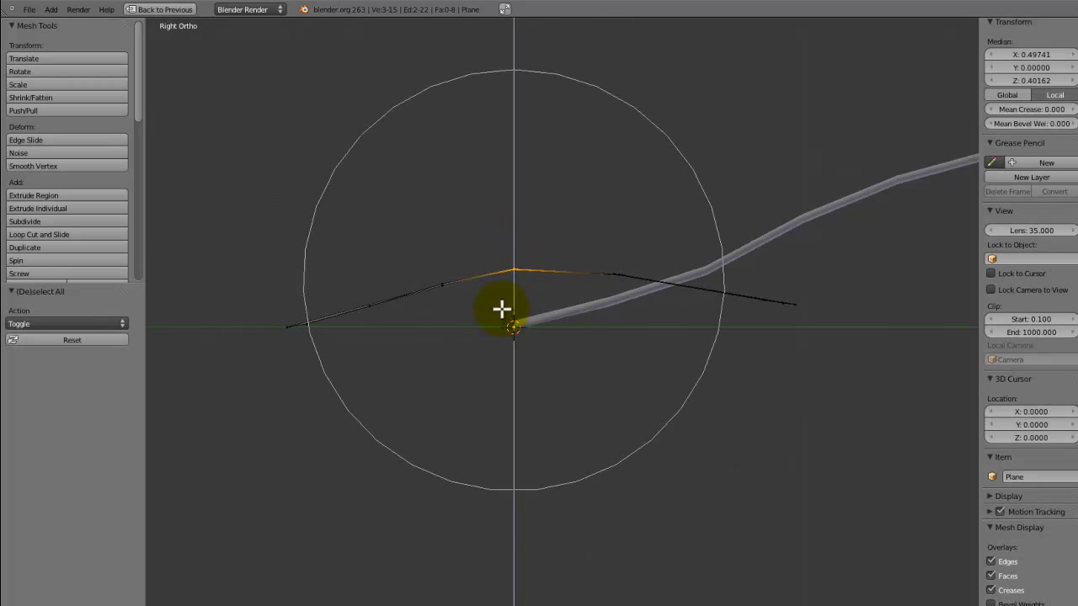
pyautogui.click(501, 309)
pyautogui.press('Tab')
pyautogui.moveTo(501, 311); pyautogui.dragTo(459, 277, button='middle')
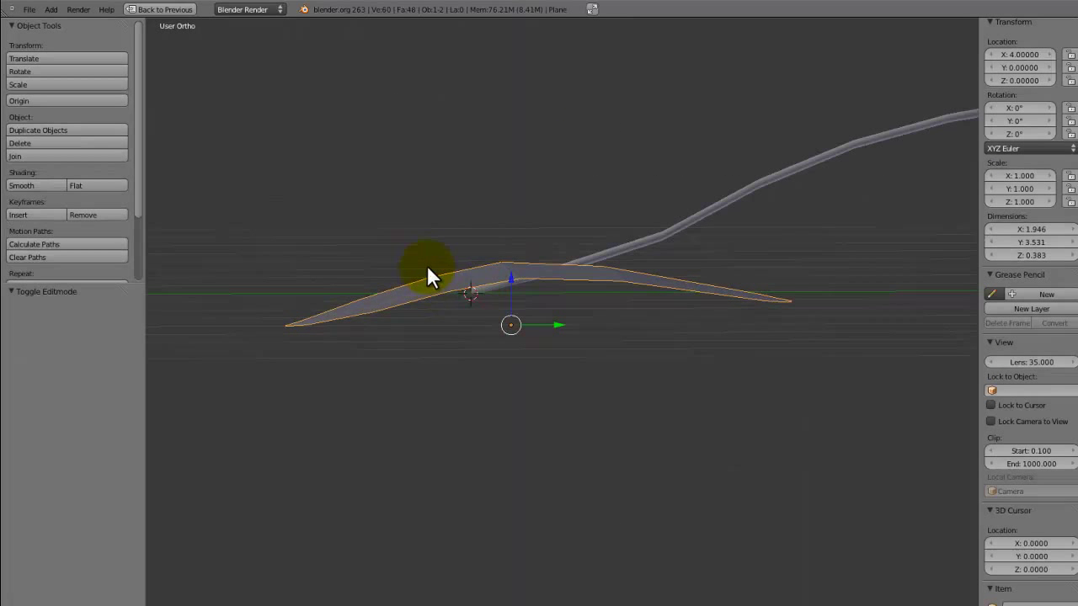
# Try to raise the outer edge vertex at Y -1 slightly along Z, and undo the move.
pyautogui.press('Tab')
pyautogui.press('KP_3')
pyautogui.press('a')
pyautogui.press('b')
pyautogui.moveTo(413, 267); pyautogui.dragTo(361, 342)
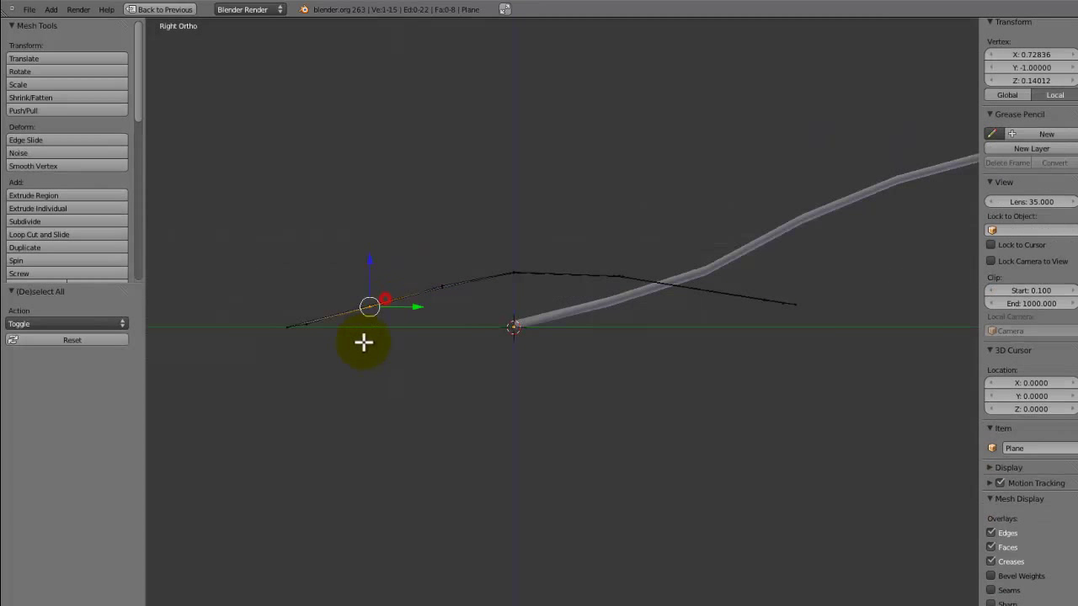
pyautogui.press('g')
pyautogui.press('z')
pyautogui.click(363, 331)
pyautogui.press('Tab')
pyautogui.moveTo(363, 331); pyautogui.dragTo(453, 370, button='middle')
pyautogui.hotkey('ctrl', 'z')
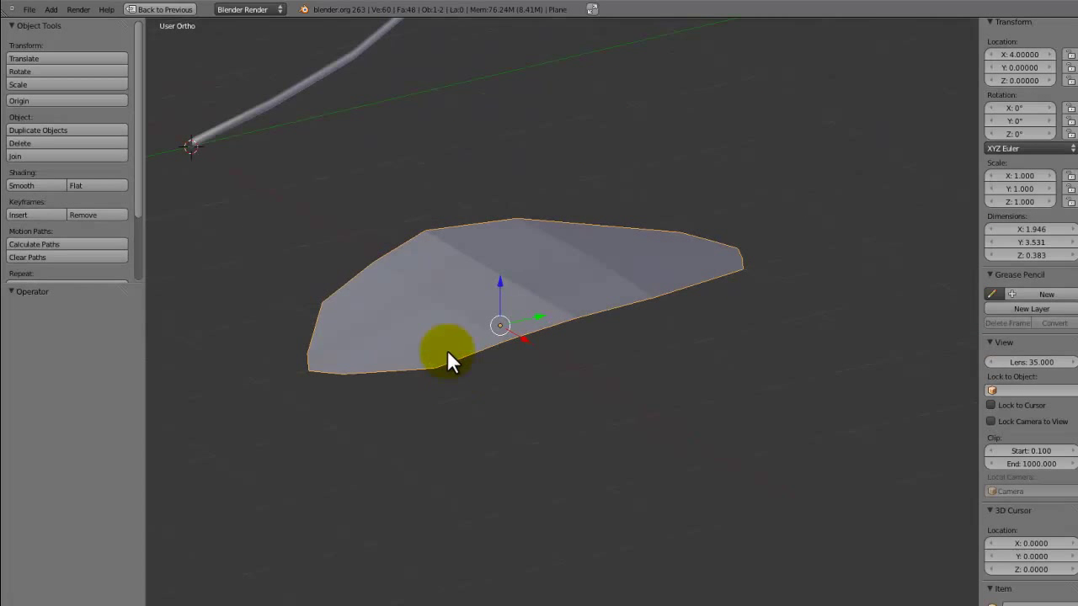
# Select the three vertices of the row at Y -0.5 and raise them slightly along Z.
pyautogui.press('Tab')
pyautogui.rightClick(504, 340)
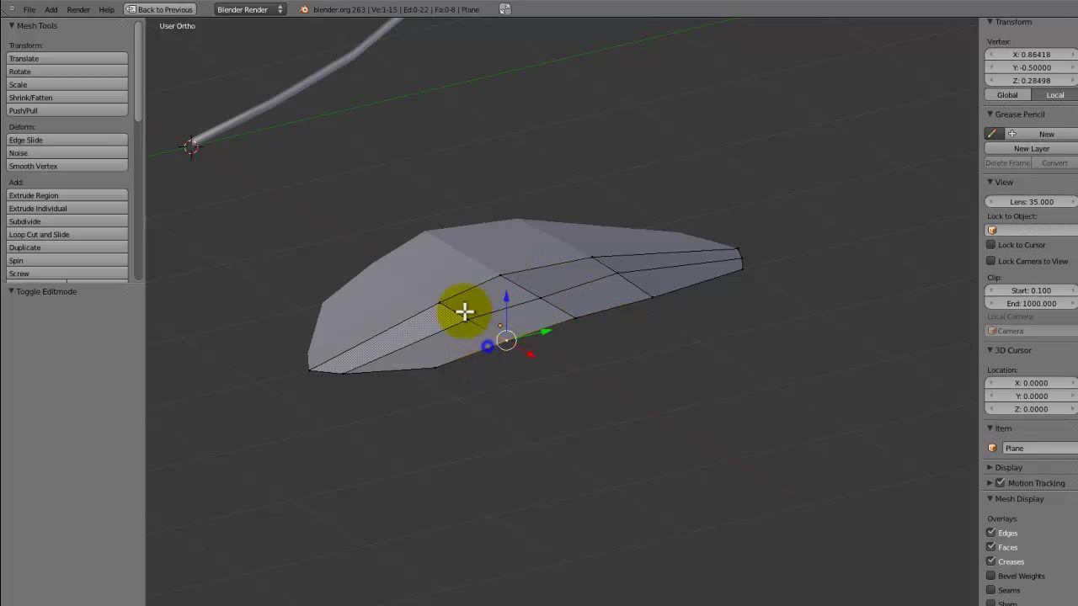
pyautogui.keyDown('shift'); pyautogui.rightClick(465, 316); pyautogui.keyUp('shift')
pyautogui.keyDown('shift'); pyautogui.rightClick(444, 300); pyautogui.keyUp('shift')
pyautogui.press('g')
pyautogui.press('z')
pyautogui.click(443, 291)
# Return to Object Mode and apply smooth shading to the leaf.
pyautogui.press('Tab')
pyautogui.moveTo(444, 292); pyautogui.dragTo(574, 354, button='middle')
pyautogui.click(48, 185)
# Lower the centre-line vertices around the leaf's middle along Z with proportional editing to sink a midrib crease.
pyautogui.press('Tab')
pyautogui.moveTo(530, 388); pyautogui.dragTo(526, 406, button='middle')
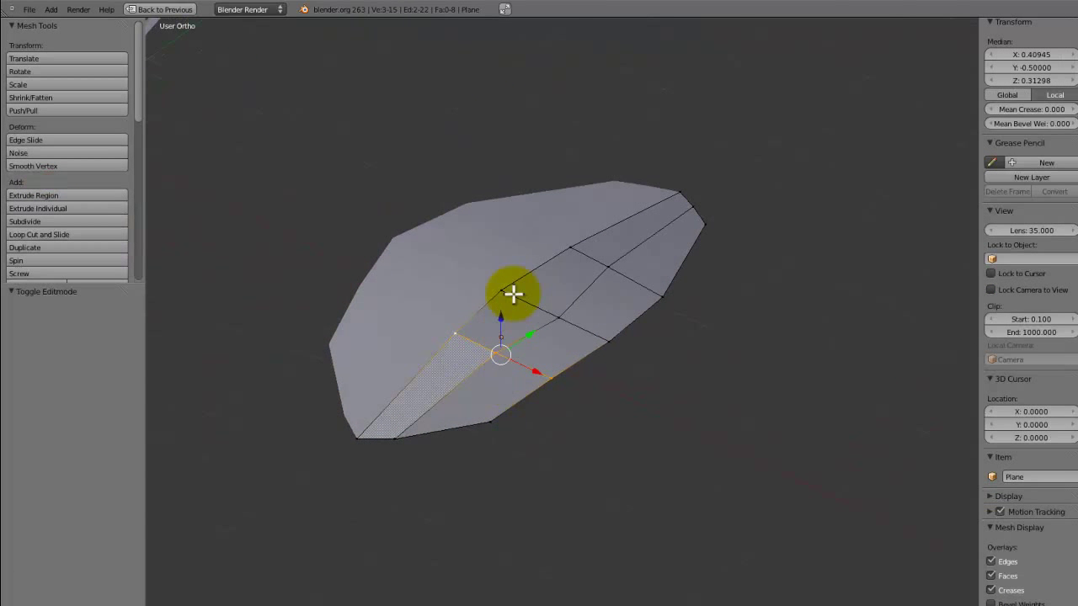
pyautogui.rightClick(515, 277)
pyautogui.keyDown('shift'); pyautogui.rightClick(585, 251); pyautogui.keyUp('shift')
pyautogui.moveTo(467, 333); pyautogui.dragTo(660, 282, button='middle')
pyautogui.press('g')
pyautogui.press('z')
pyautogui.scroll(6, 489, 316)
pyautogui.click(488, 315)
# Lower the three outer-edge vertices around the leaf's middle along Z with proportional editing, and return to Object Mode.
pyautogui.press('Tab')
pyautogui.press('Tab')
pyautogui.rightClick(660, 280)
pyautogui.keyDown('shift'); pyautogui.rightClick(633, 328); pyautogui.keyUp('shift')
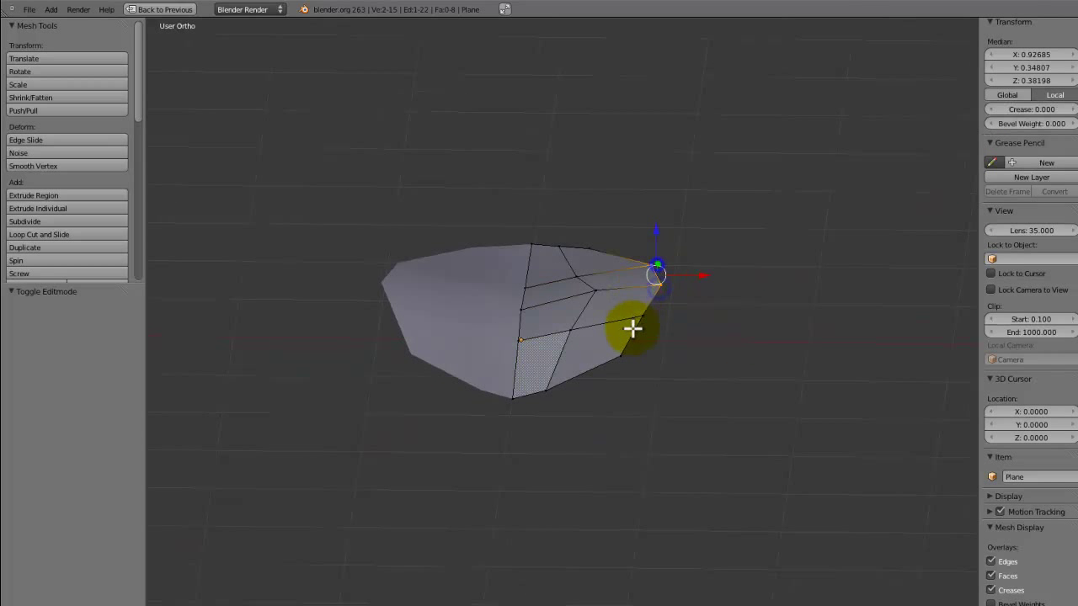
pyautogui.press('g')
pyautogui.press('z')
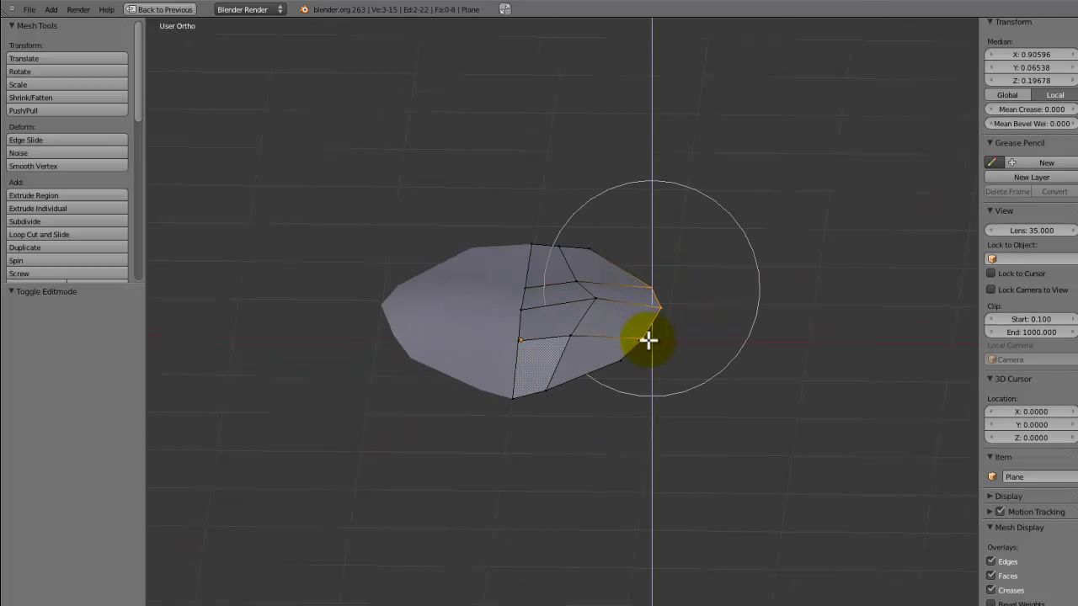
pyautogui.press('Escape')
pyautogui.press('g')
pyautogui.press('z')
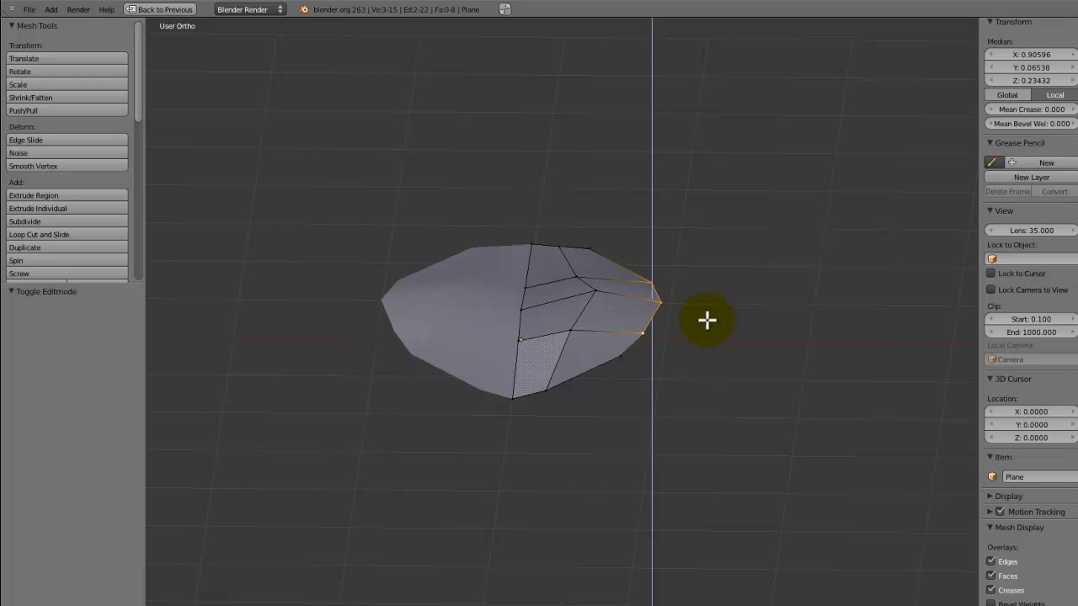
pyautogui.click(706, 319)
pyautogui.press('Tab')
pyautogui.moveTo(710, 328); pyautogui.dragTo(608, 327, button='middle')
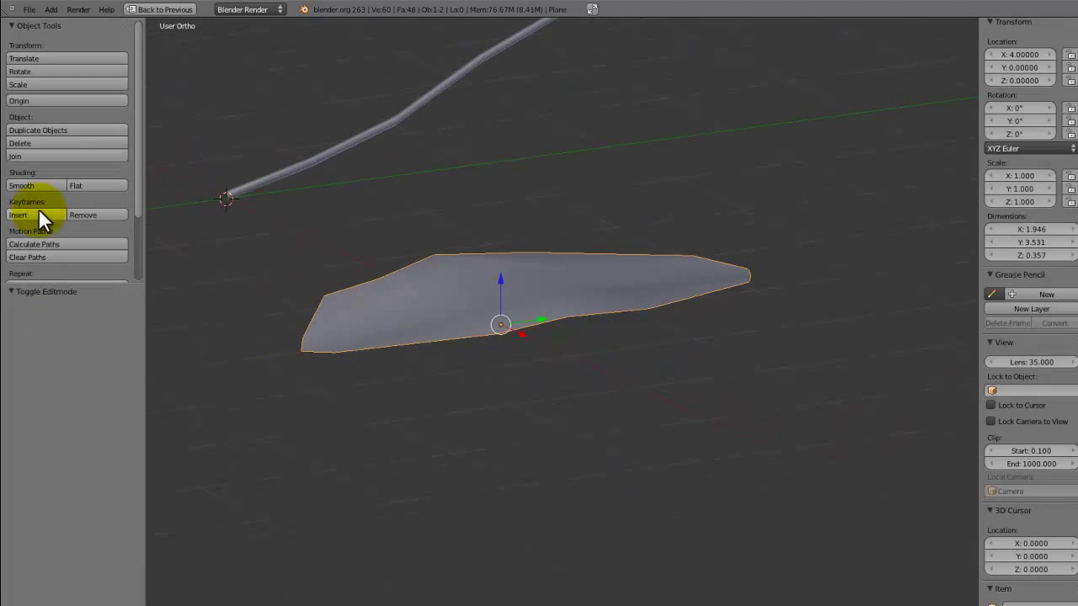
# Apply smooth shading to the leaf and examine the rainforest reference image full-size.
pyautogui.click(73, 187)
pyautogui.moveTo(337, 320); pyautogui.dragTo(542, 374, button='middle')
pyautogui.hotkey('ctrl', 'Up')
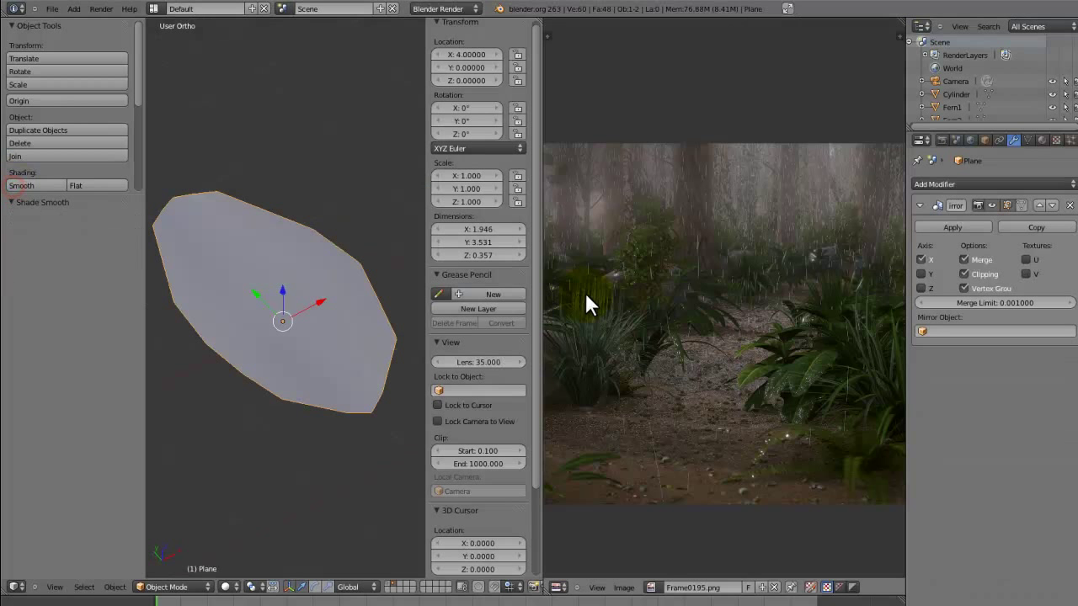
pyautogui.hotkey('ctrl', 'Up')
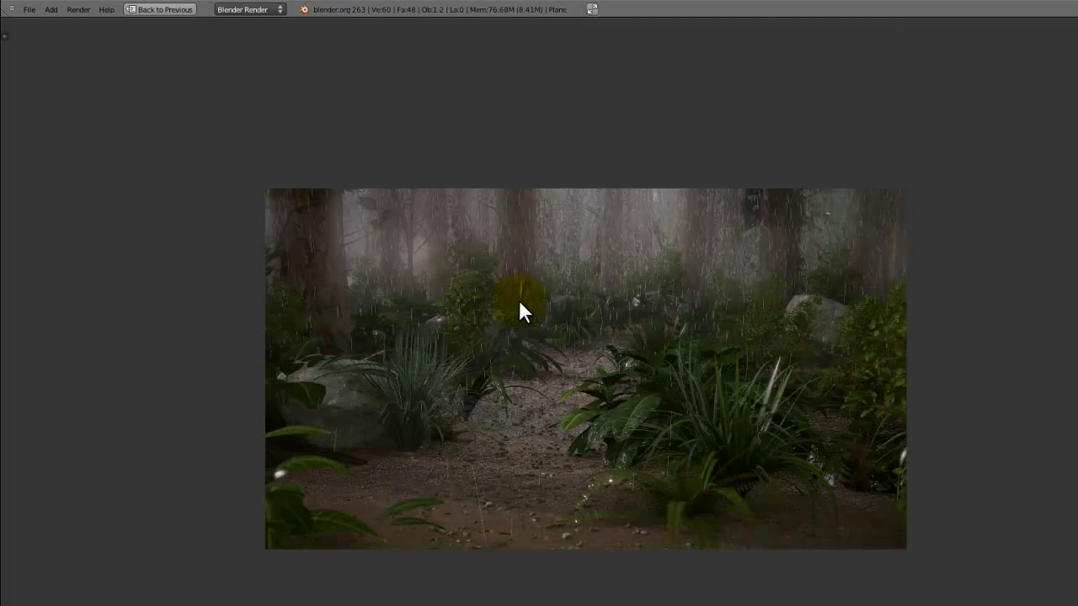
pyautogui.hotkey('ctrl', 'Up')
# Widen the 3D view over the reference image area and save the file.
pyautogui.moveTo(538, 22); pyautogui.dragTo(698, 66)
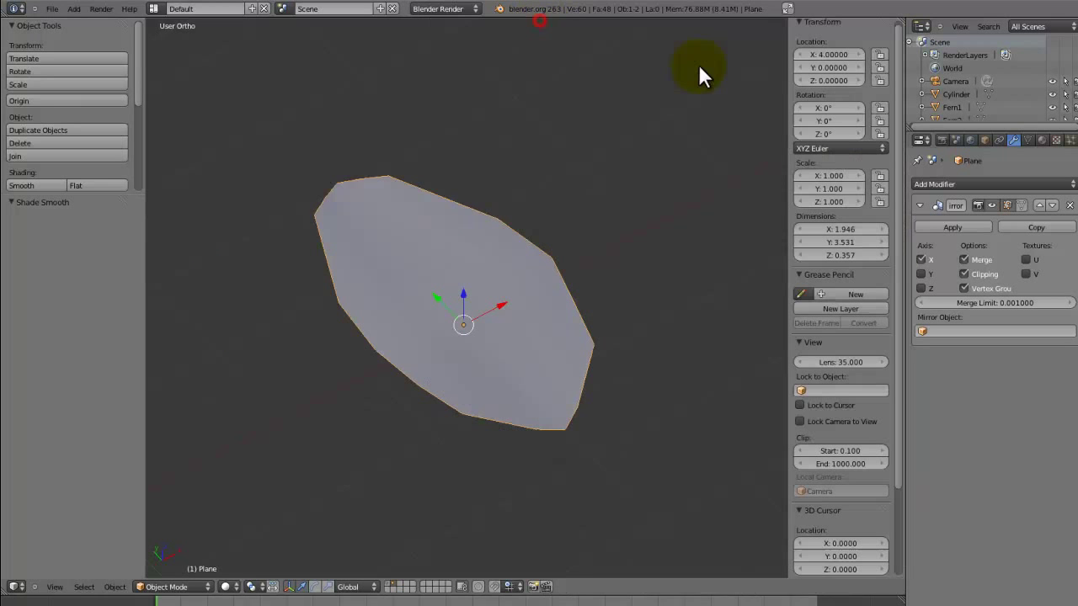
pyautogui.hotkey('ctrl', 's')
pyautogui.click(521, 202)
# Add a Subdivision Surface modifier to the leaf, restore solid display, and save the file.
pyautogui.press('z')
pyautogui.click(972, 185)
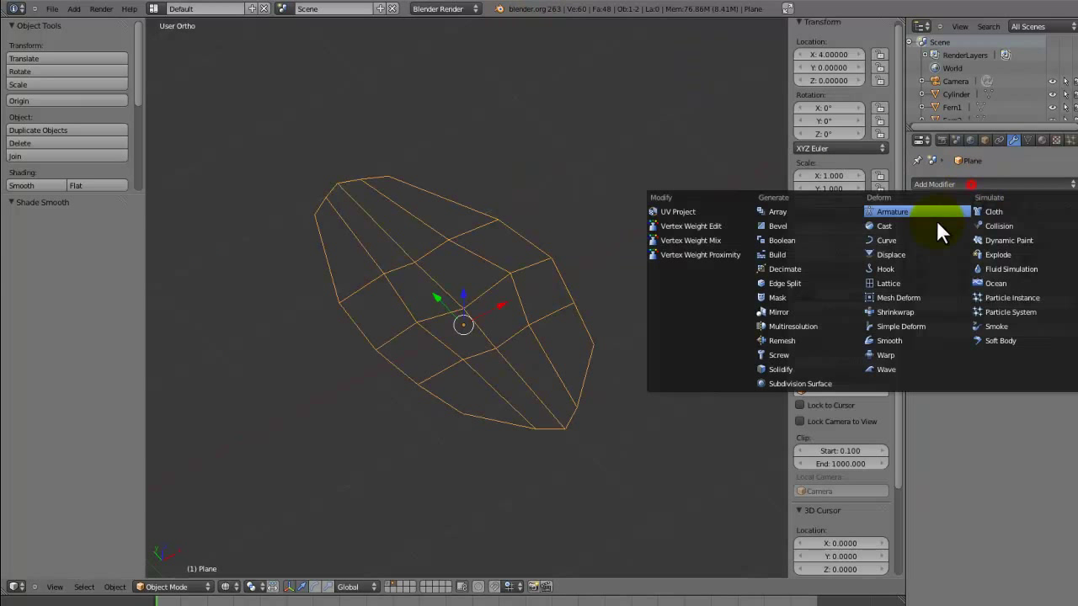
pyautogui.click(830, 383)
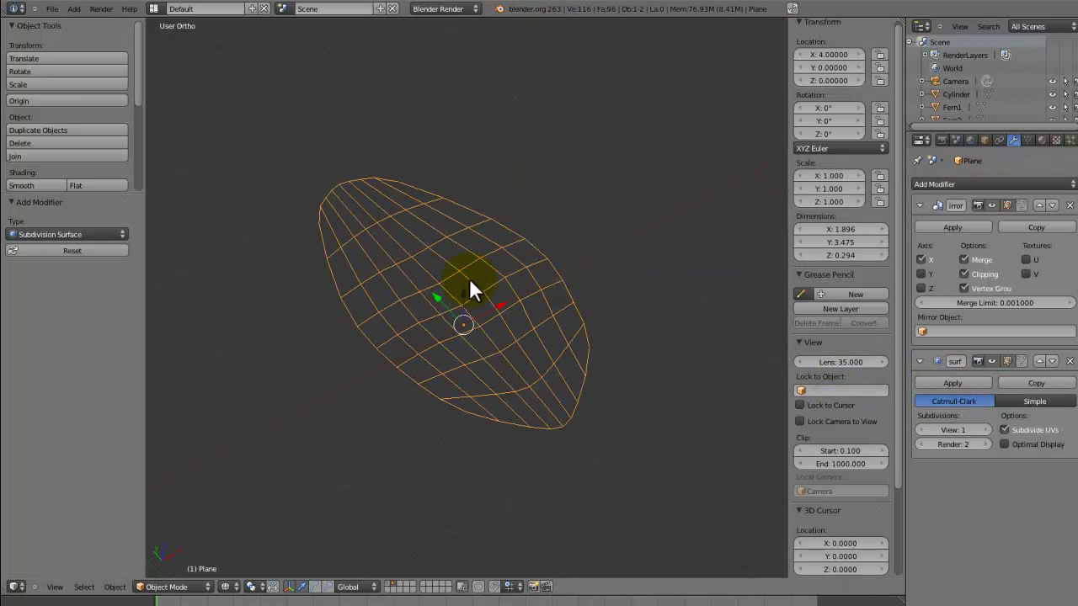
pyautogui.press('z')
pyautogui.moveTo(424, 257); pyautogui.dragTo(396, 239, button='middle')
pyautogui.hotkey('ctrl', 's')
pyautogui.click(397, 241)
# Try to raise the three centre-line vertices around the leaf's middle along Z.
pyautogui.press('Tab')
pyautogui.rightClick(493, 255)
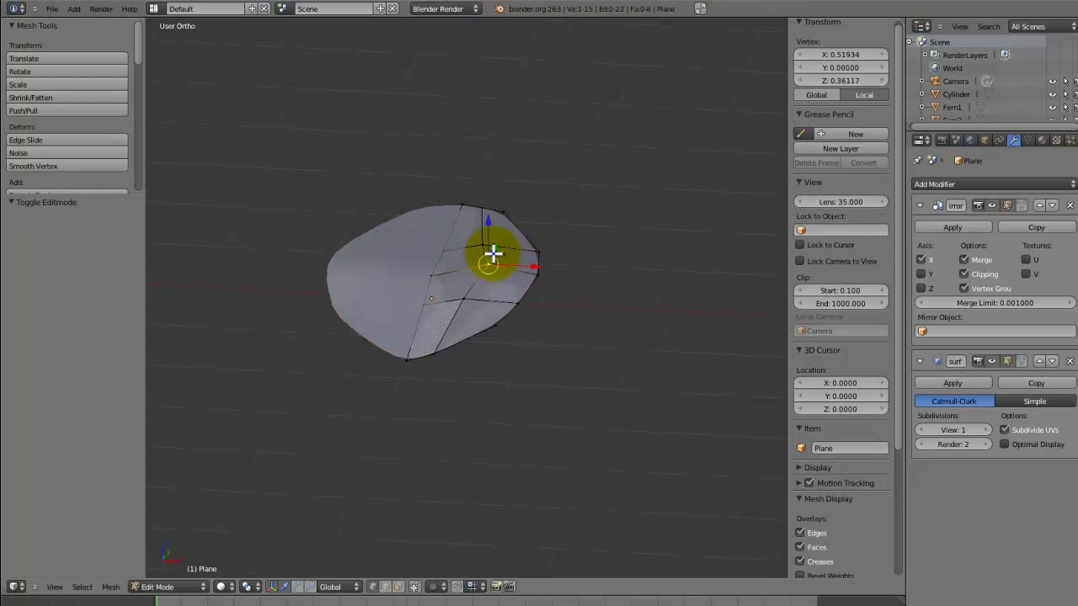
pyautogui.rightClick(443, 253)
pyautogui.keyDown('shift'); pyautogui.rightClick(437, 274); pyautogui.keyUp('shift')
pyautogui.keyDown('shift'); pyautogui.rightClick(432, 299); pyautogui.keyUp('shift')
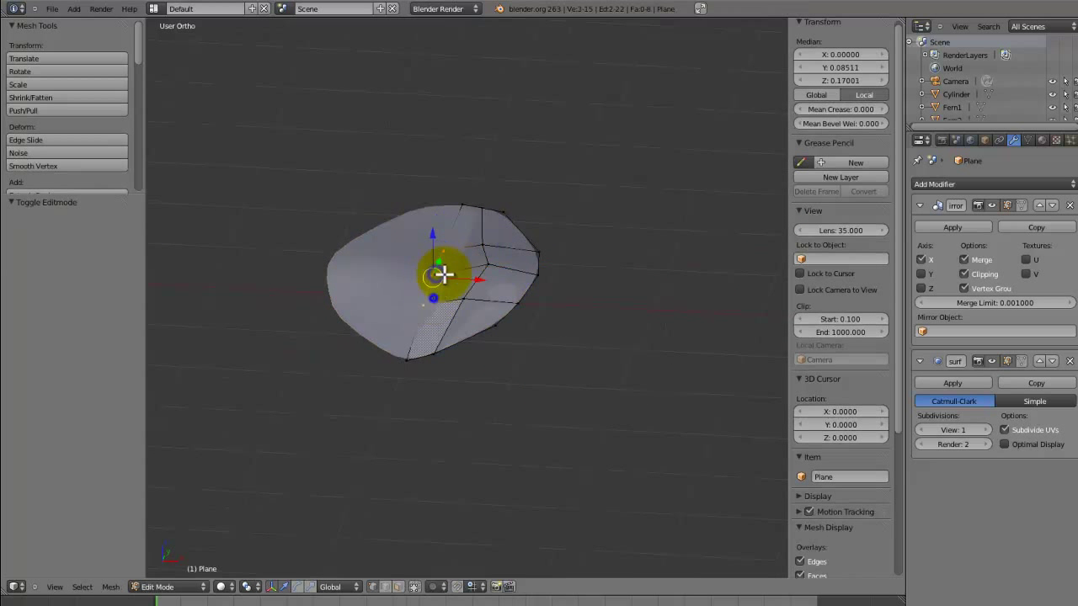
pyautogui.press('g')
pyautogui.press('z')
pyautogui.click(461, 252)
pyautogui.press('Tab')
pyautogui.moveTo(490, 253); pyautogui.dragTo(525, 255, button='middle')
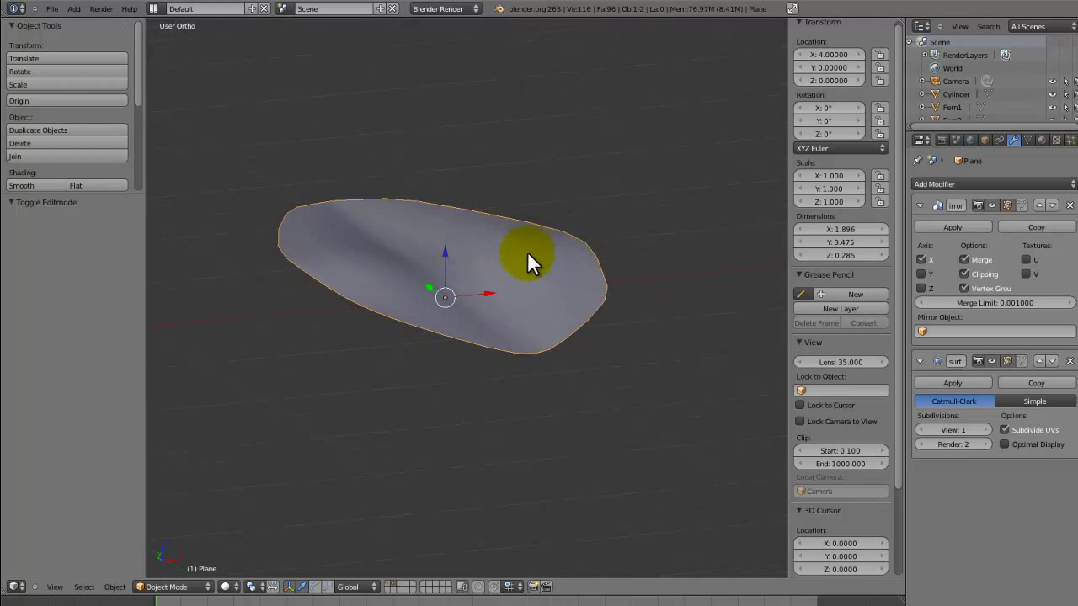
pyautogui.press('Tab')
pyautogui.moveTo(479, 253); pyautogui.dragTo(508, 238)
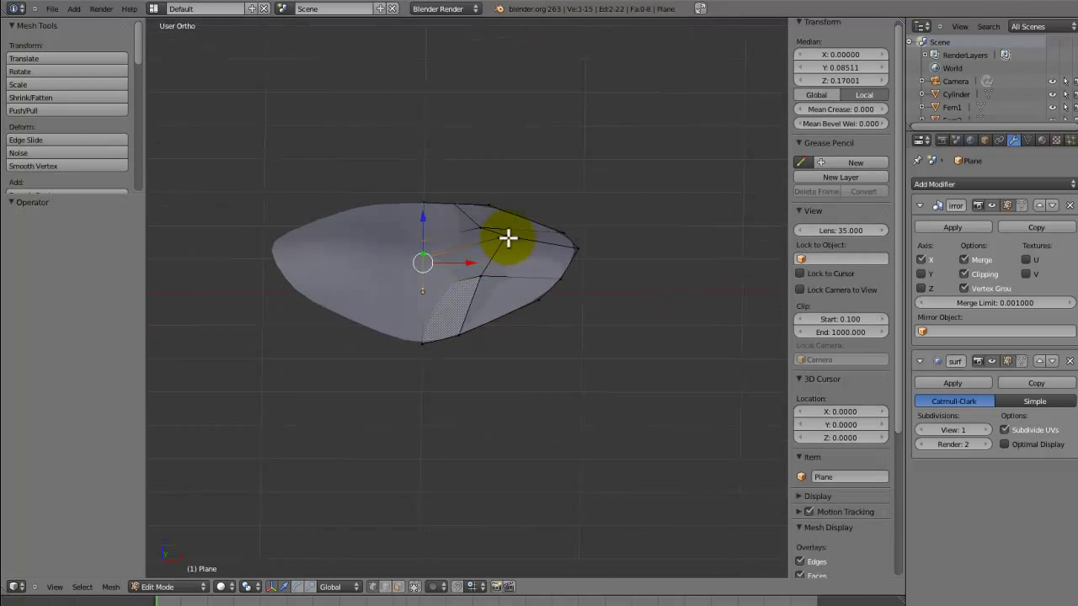
# In top view, move the inner-loop vertex at Y 0 inward, close to the leaf's centre line.
pyautogui.press('KP_7')
pyautogui.press('a')
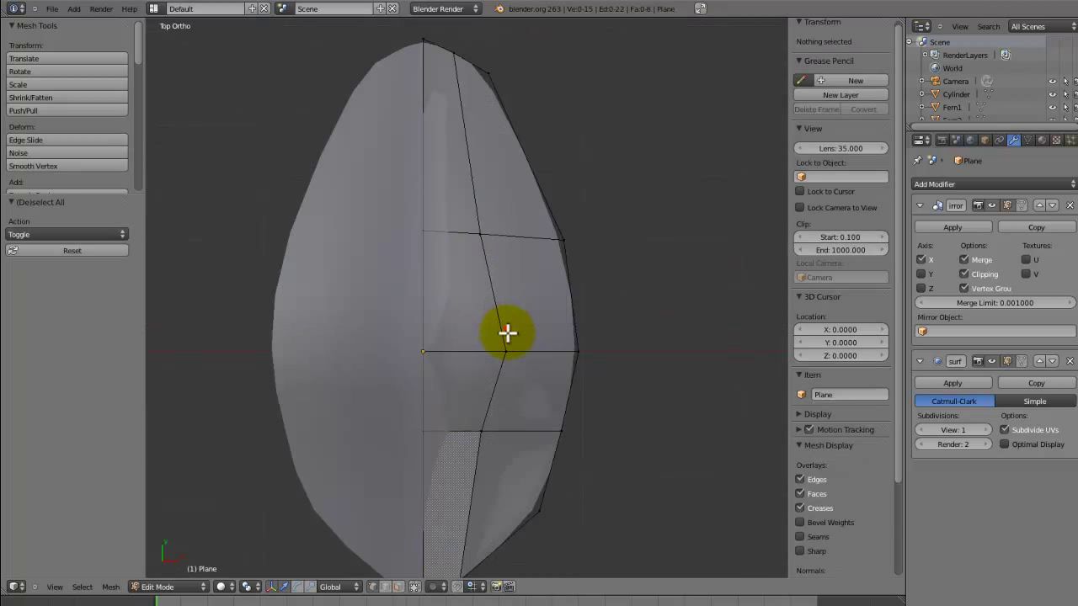
pyautogui.rightClick(525, 352)
pyautogui.press('g')
pyautogui.click(472, 349)
pyautogui.press('a')
# Move the inner-loop vertices on both sides of the middle one inward to line up with it, and return to Object Mode.
pyautogui.rightClick(494, 213)
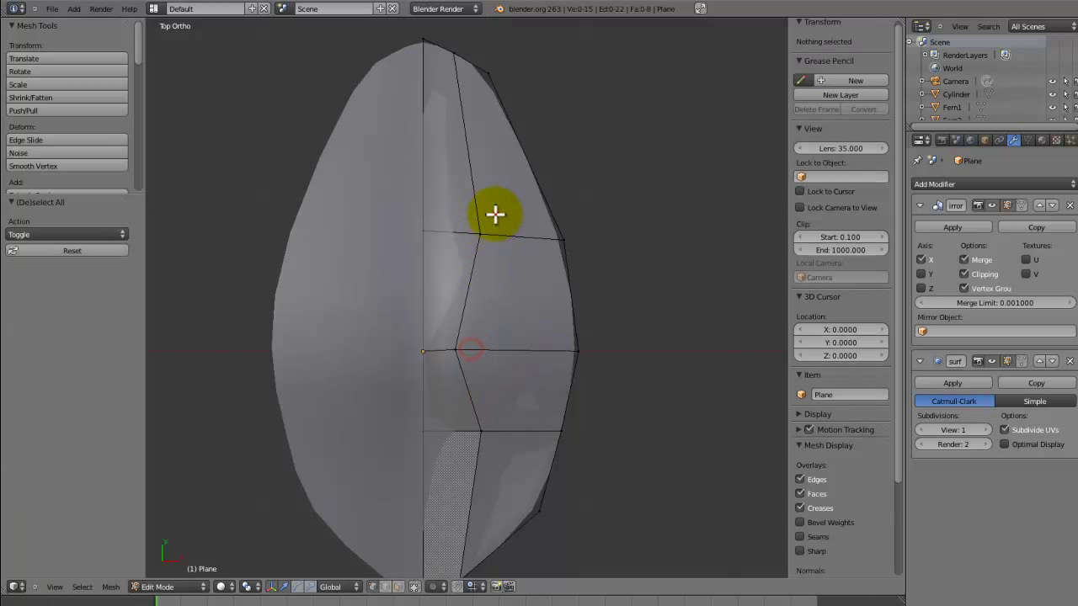
pyautogui.press('g')
pyautogui.click(436, 250)
pyautogui.press('a')
pyautogui.rightClick(483, 408)
pyautogui.press('g')
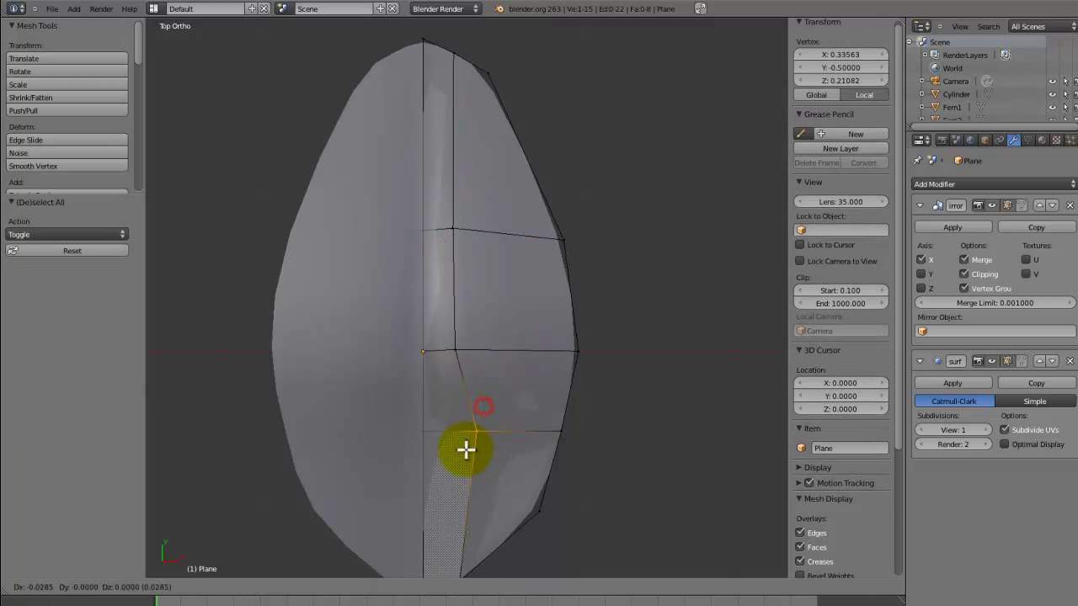
pyautogui.click(442, 452)
pyautogui.press('Tab')
pyautogui.moveTo(458, 409); pyautogui.dragTo(533, 238, button='middle')
# Add a centred lengthwise loop cut between the leaf's inner loop and its outer edge.
pyautogui.press('Tab')
pyautogui.press('a')
pyautogui.hotkey('ctrl', 'r')
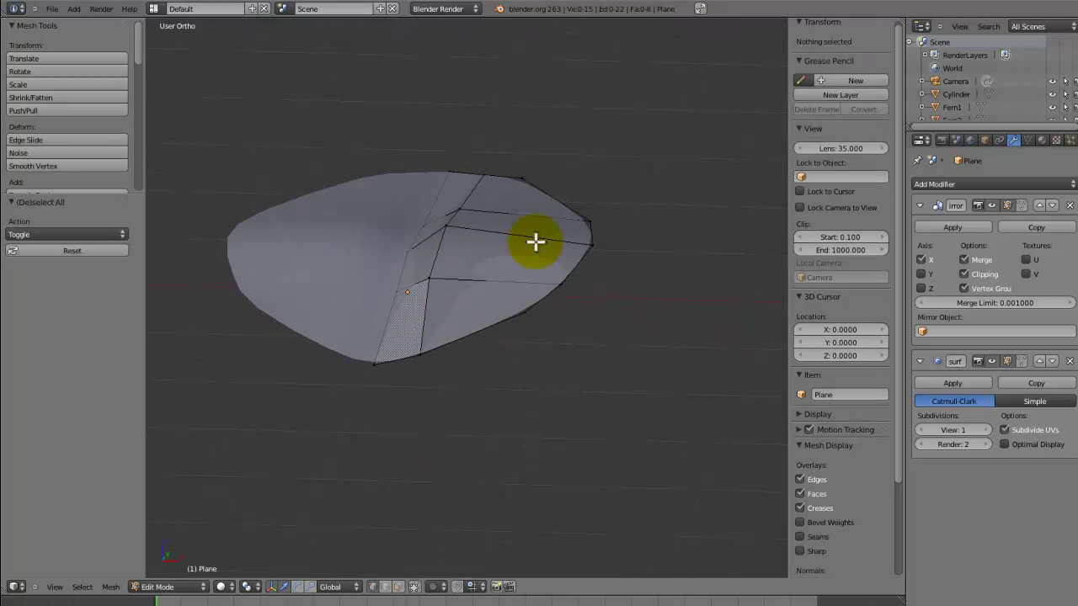
pyautogui.click(529, 234)
pyautogui.rightClick(529, 234)
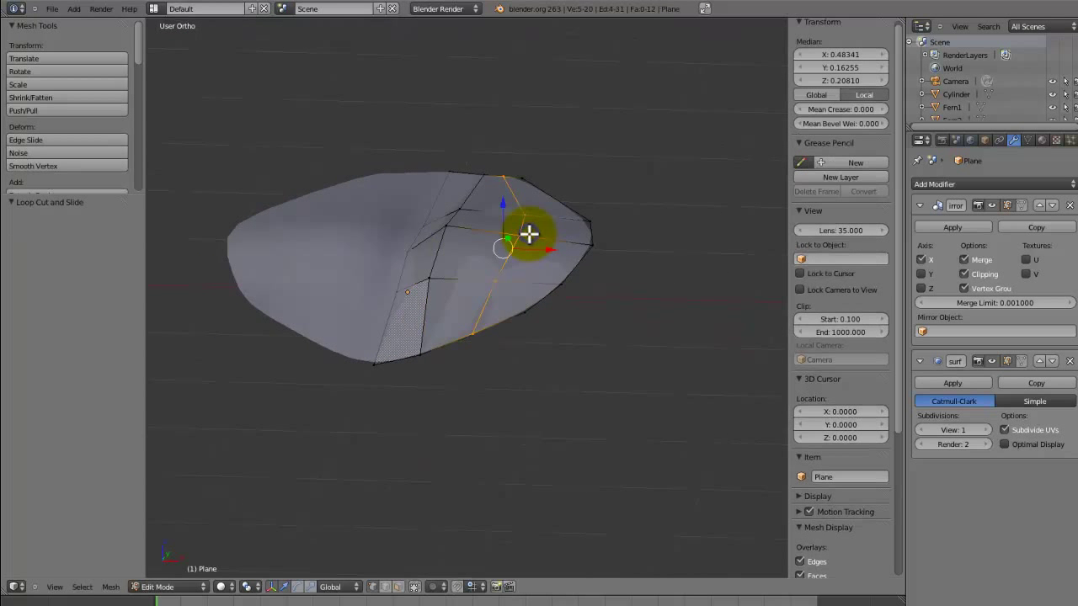
# Select the new loop's three interior vertices around the leaf's middle and raise them about 0.01 along Z.
pyautogui.press('KP_7')
pyautogui.scroll(-2, 510, 321)
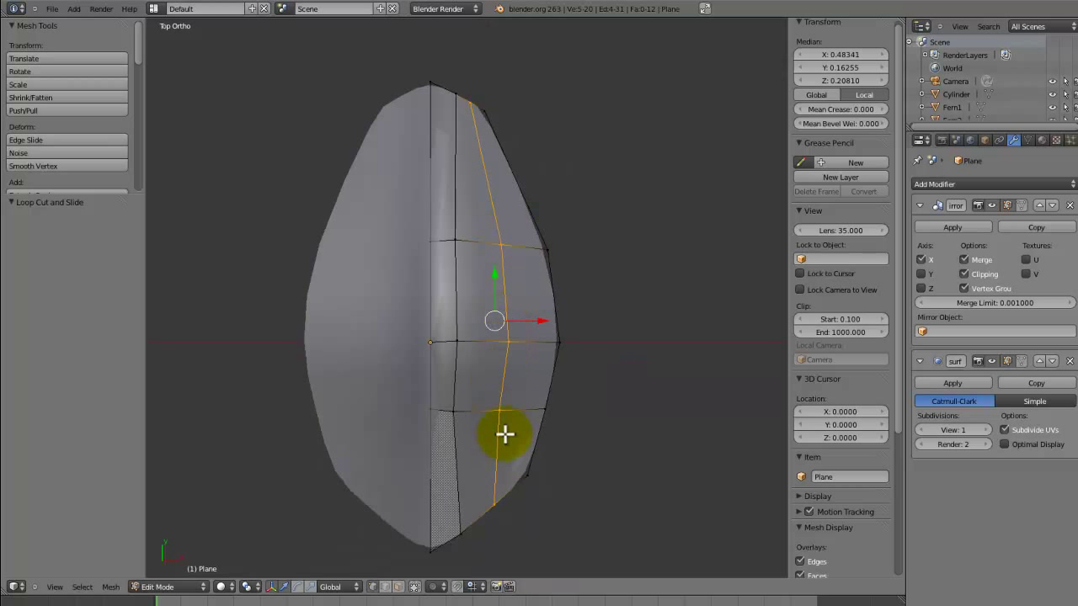
pyautogui.moveTo(505, 433); pyautogui.dragTo(530, 258, button='middle')
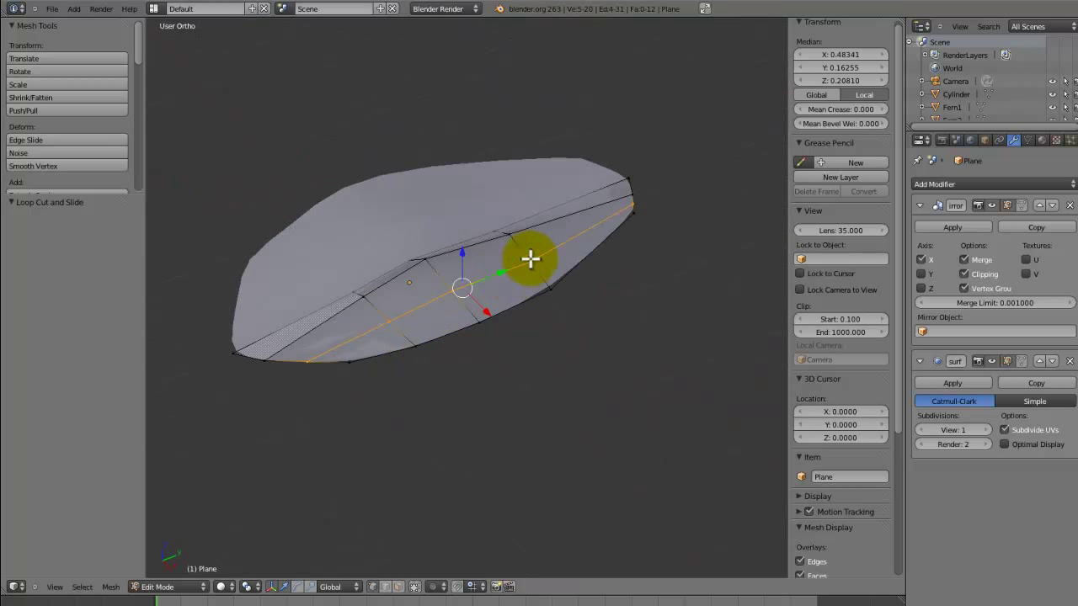
pyautogui.rightClick(529, 259)
pyautogui.keyDown('shift'); pyautogui.rightClick(482, 283); pyautogui.keyUp('shift')
pyautogui.keyDown('shift'); pyautogui.rightClick(407, 319); pyautogui.keyUp('shift')
pyautogui.moveTo(406, 318); pyautogui.dragTo(500, 328, button='middle')
pyautogui.press('g')
pyautogui.press('z')
pyautogui.click(484, 255)
# In top view, move the new loop's rim vertex near the leaf base about 0.017 along X and -0.065 along Y.
pyautogui.rightClick(482, 343)
pyautogui.press('KP_8')
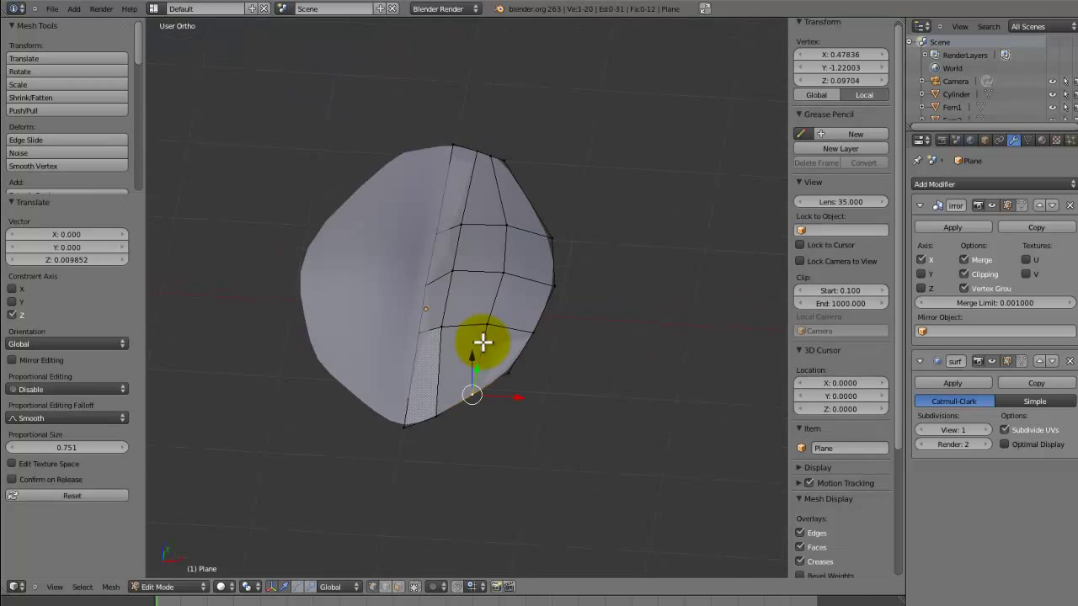
pyautogui.press('KP_7')
pyautogui.scroll(2, 503, 334)
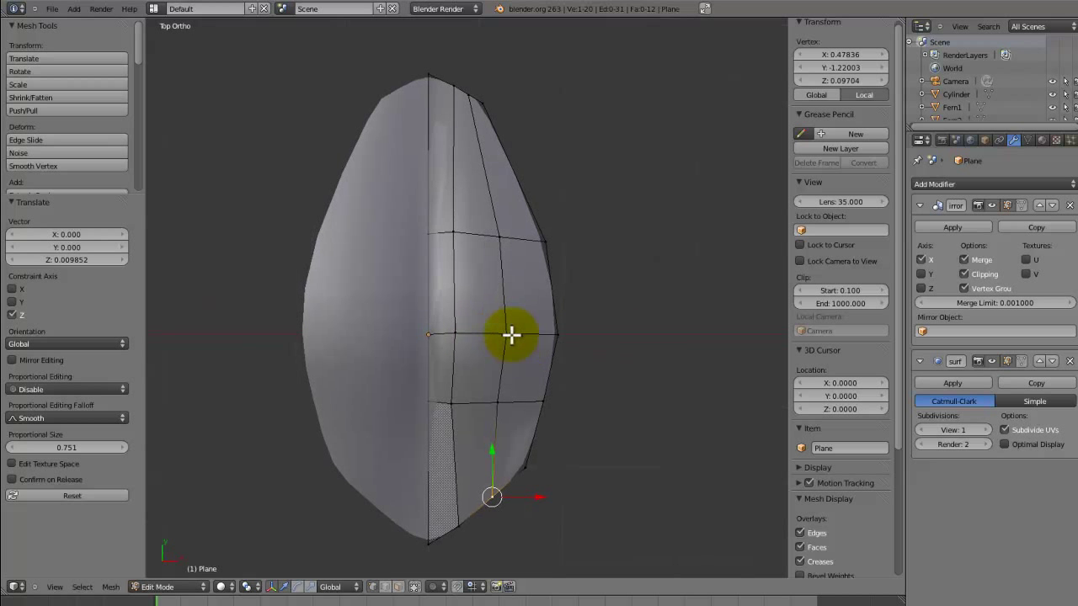
pyautogui.press('g')
pyautogui.click(544, 402)
# Move the outer corner vertex near the leaf tip outward and down along the rim to round the outline.
pyautogui.keyDown('shift'); pyautogui.moveTo(546, 182); pyautogui.dragTo(570, 362, button='middle'); pyautogui.keyUp('shift')
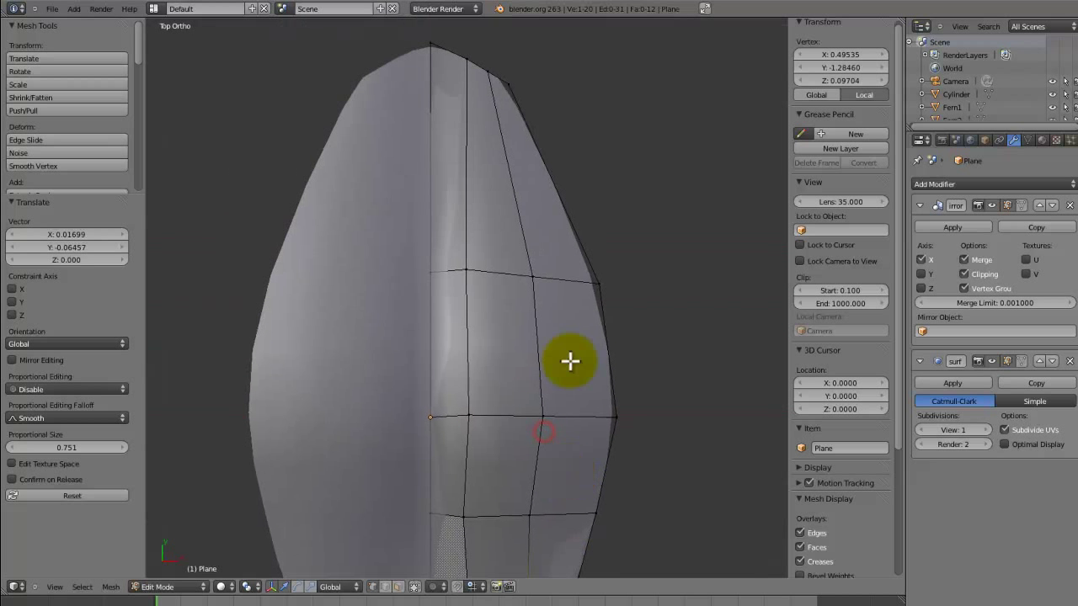
pyautogui.press('a')
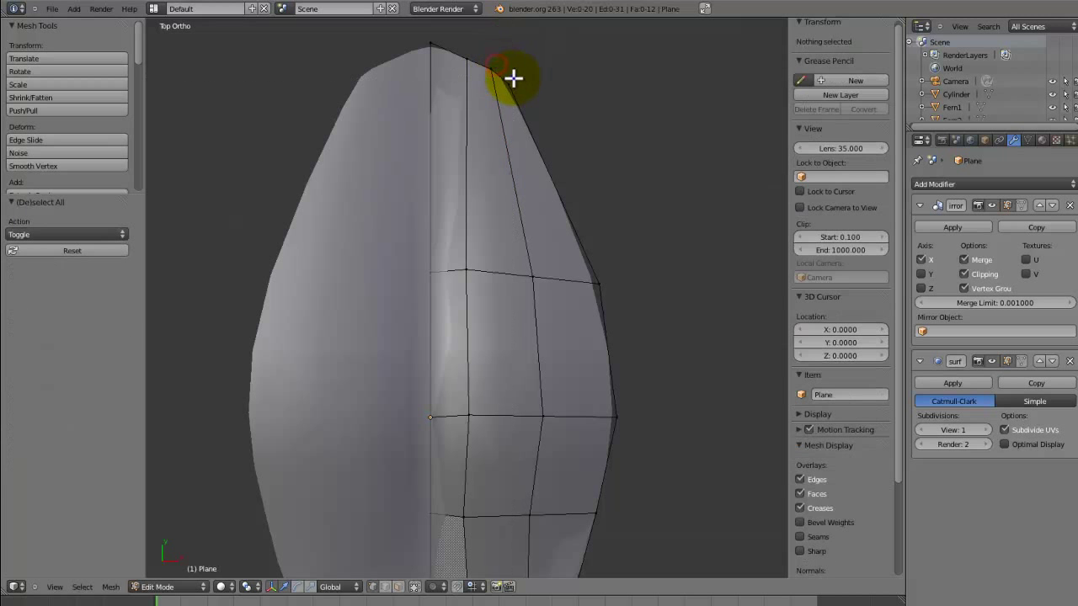
pyautogui.moveTo(508, 86); pyautogui.dragTo(516, 130, button='right')
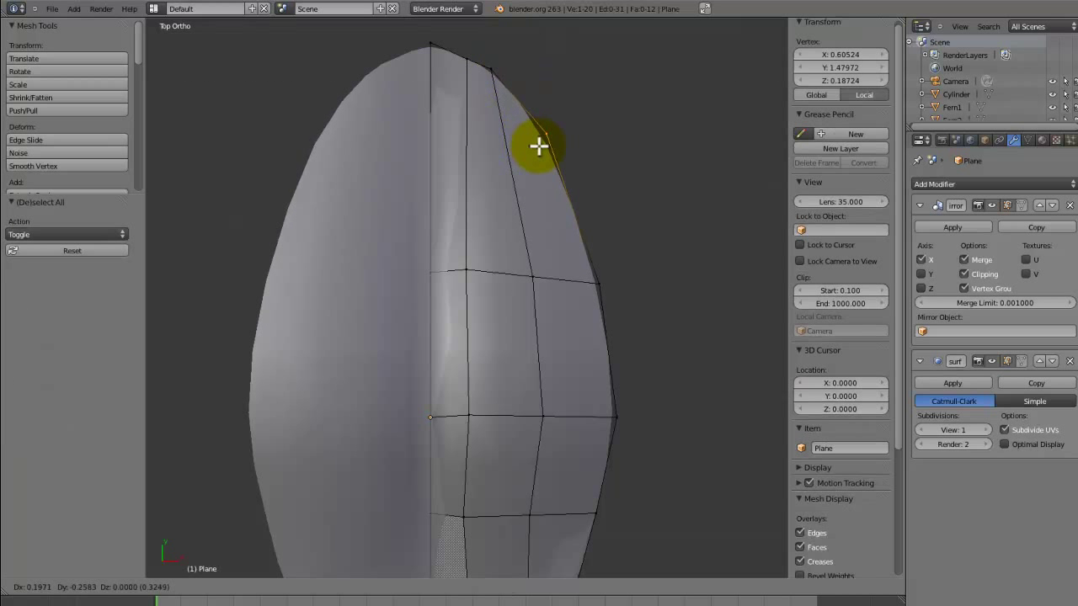
pyautogui.click(536, 149)
pyautogui.press('a')
# Sharpen the leaf tip by moving its inner-loop and centre-line vertices further out, and return to Object Mode.
pyautogui.rightClick(476, 61)
pyautogui.press('g')
pyautogui.click(451, 59)
pyautogui.press('a')
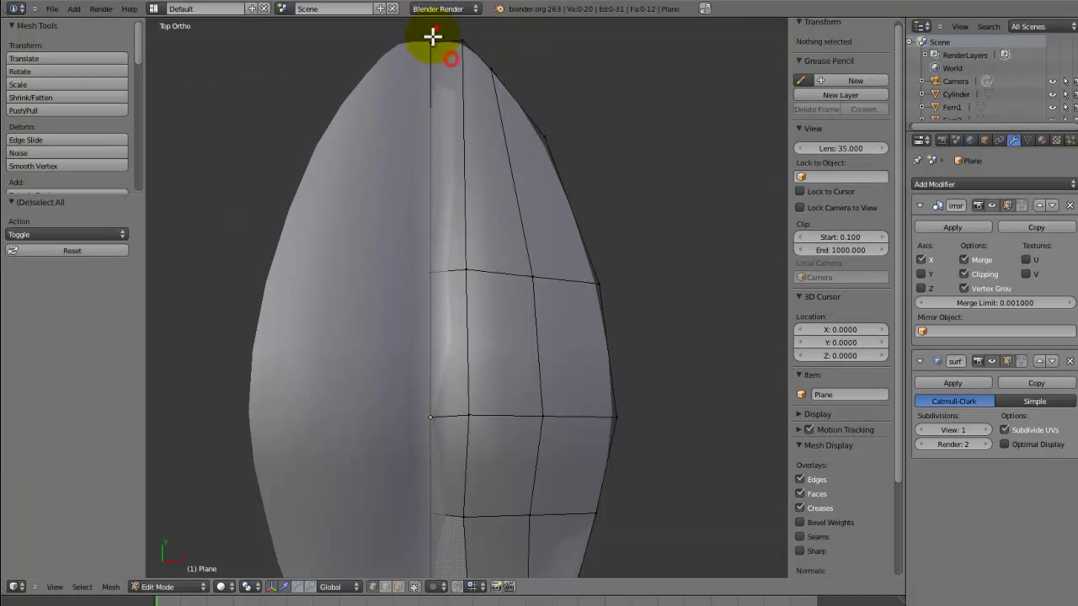
pyautogui.rightClick(432, 37)
pyautogui.press('g')
pyautogui.click(421, 33)
pyautogui.press('Tab')
pyautogui.scroll(-4, 479, 308)
pyautogui.moveTo(479, 309); pyautogui.dragTo(512, 308, button='middle')
pyautogui.press('Tab')
pyautogui.press('Tab')
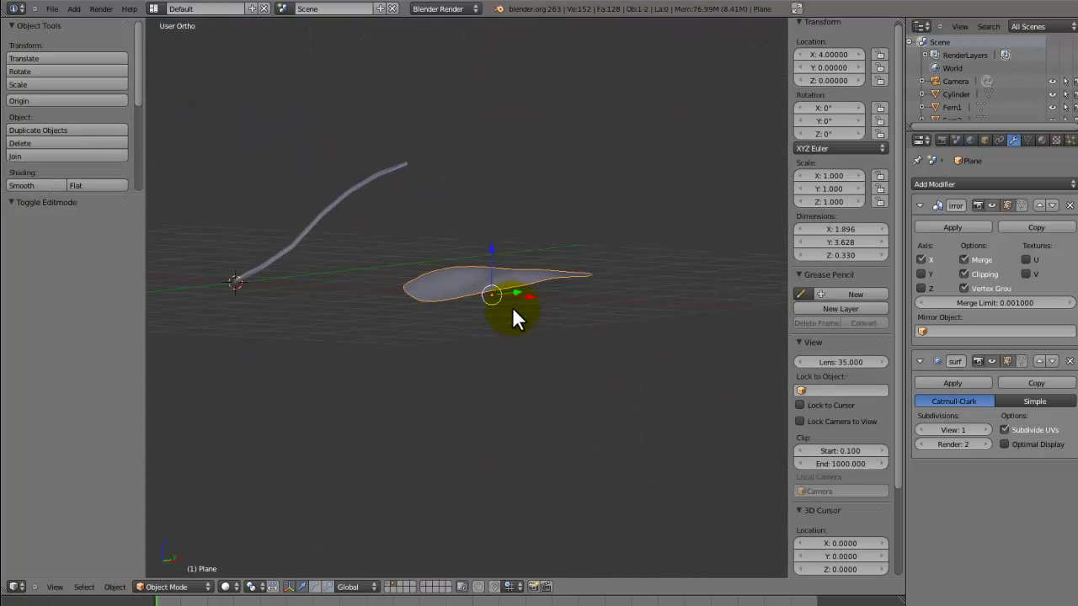
# Create a new material named BigLeaf for the leaf.
pyautogui.press('KP_7')
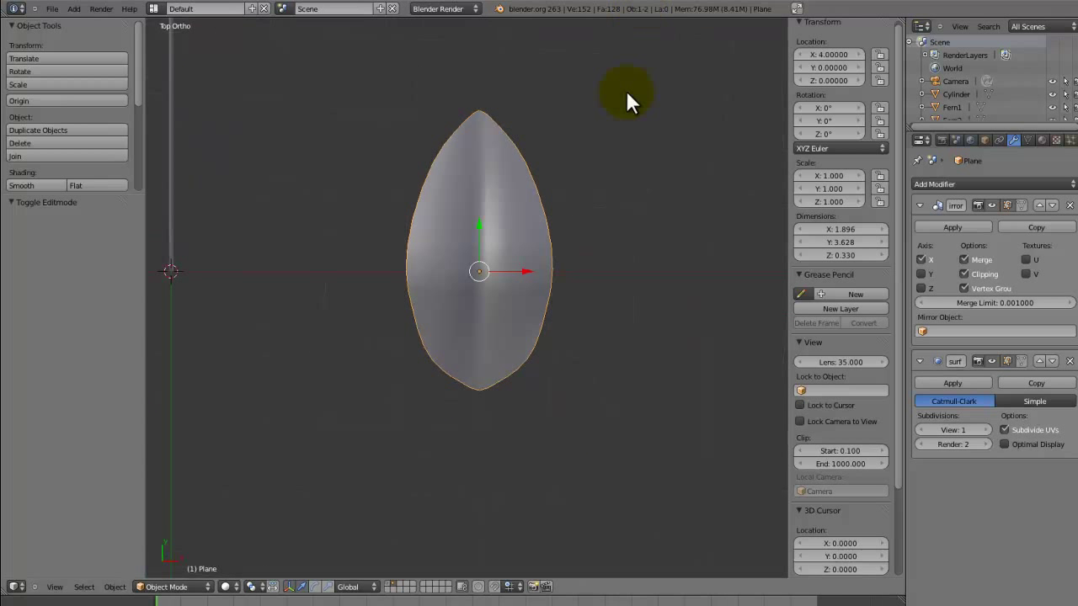
pyautogui.scroll(-3, 416, 497)
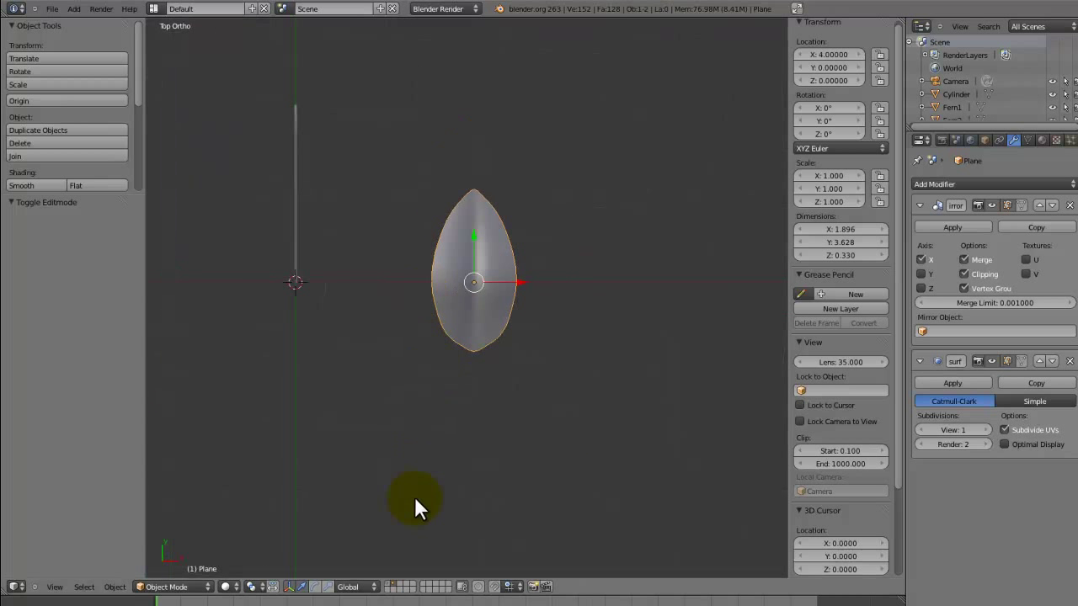
pyautogui.click(1042, 141)
pyautogui.click(977, 227)
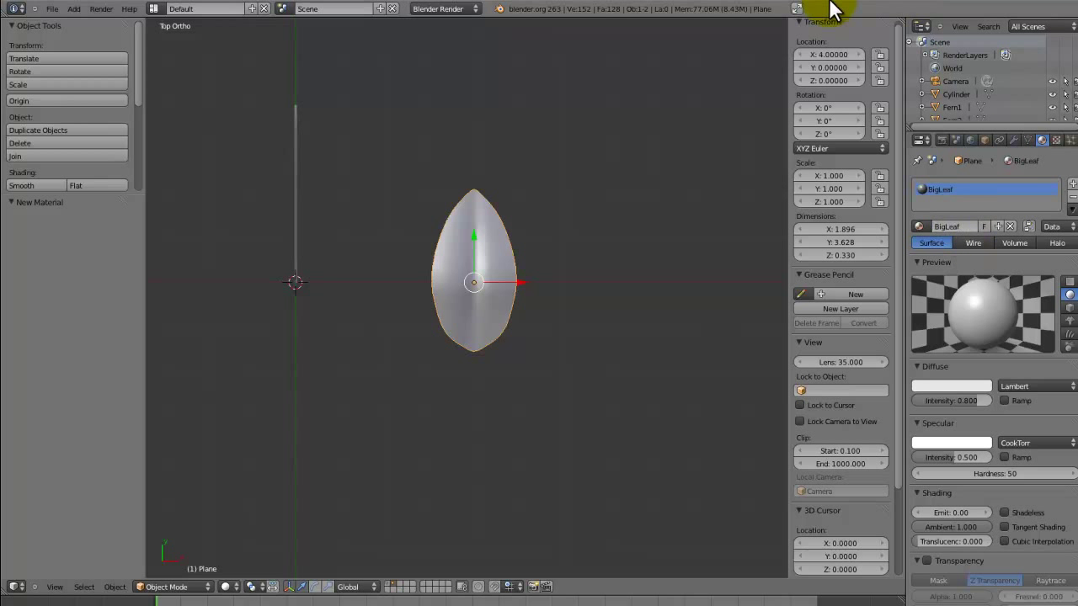
# Extrude the centre edge at the leaf's base 0.159 along negative Y and scale it to 0.243.
pyautogui.press('Tab')
pyautogui.press('a')
pyautogui.scroll(5, 512, 412)
pyautogui.rightClick(486, 434)
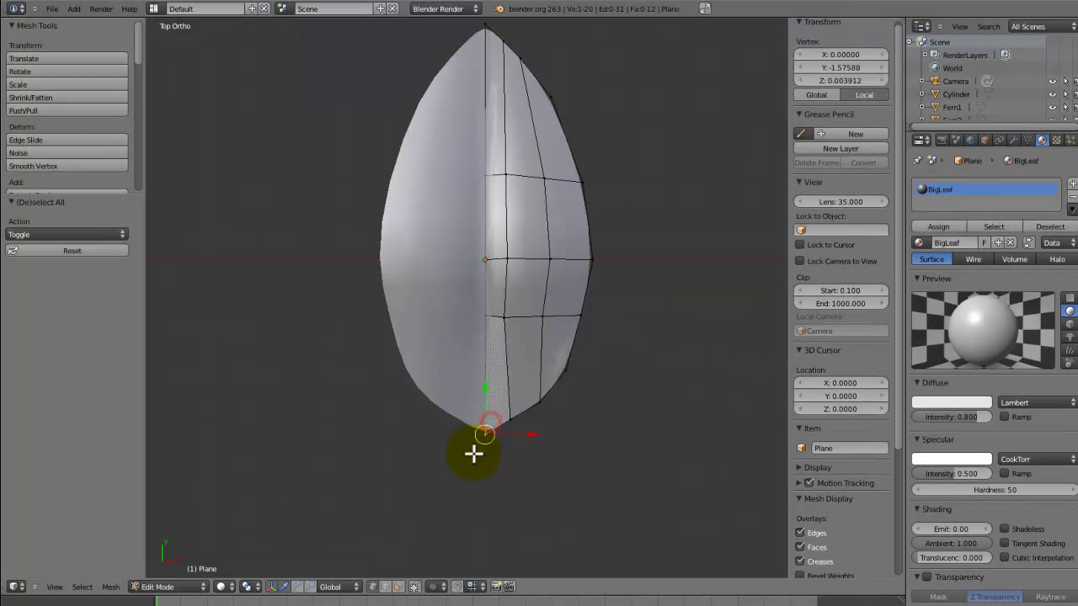
pyautogui.keyDown('shift'); pyautogui.rightClick(516, 430); pyautogui.keyUp('shift')
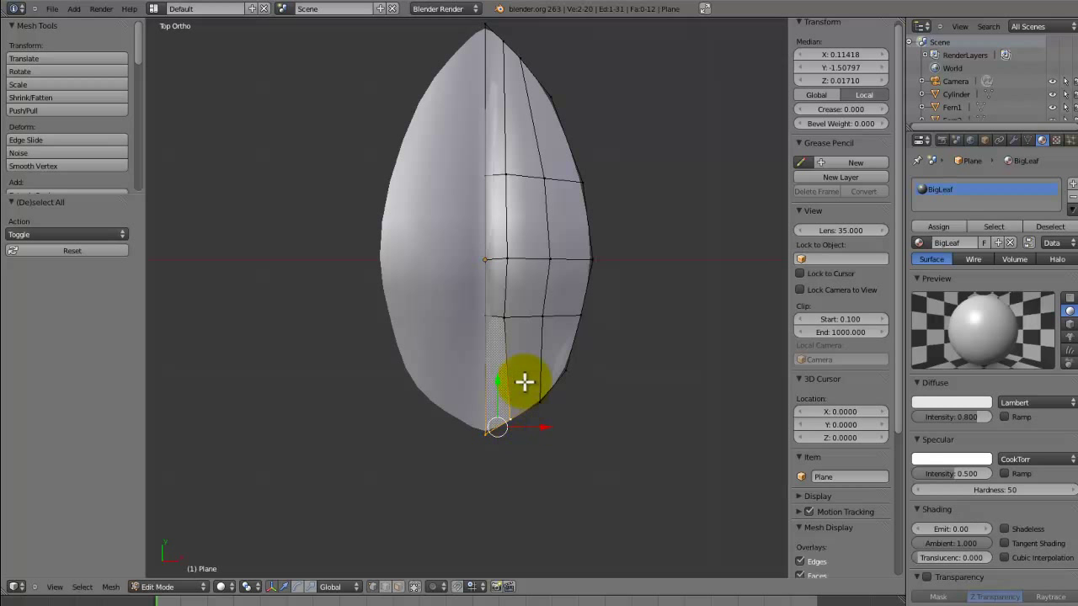
pyautogui.press('e')
pyautogui.click(522, 400)
pyautogui.press('s')
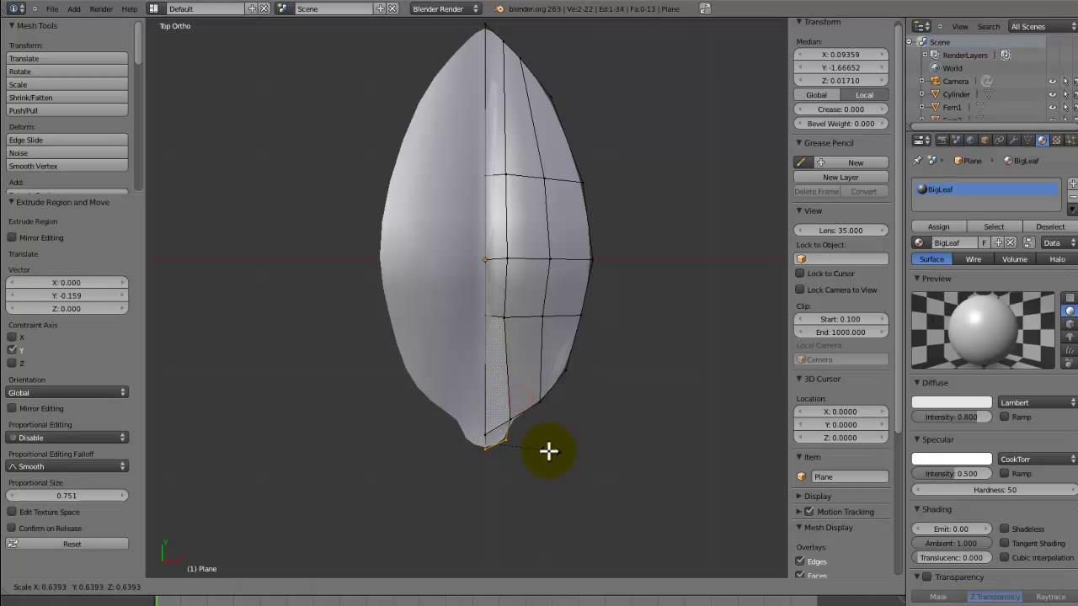
pyautogui.click(517, 443)
# Extrude the edge at the leaf's base a further 0.135 along negative Y.
pyautogui.press('e')
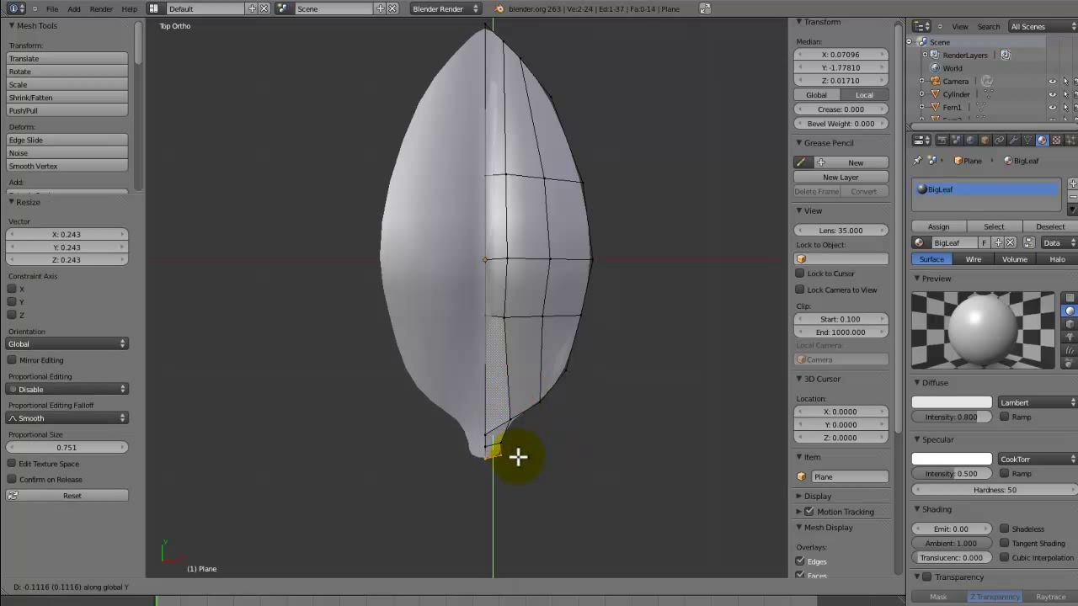
pyautogui.click(517, 457)
pyautogui.hotkey('shift', 's')
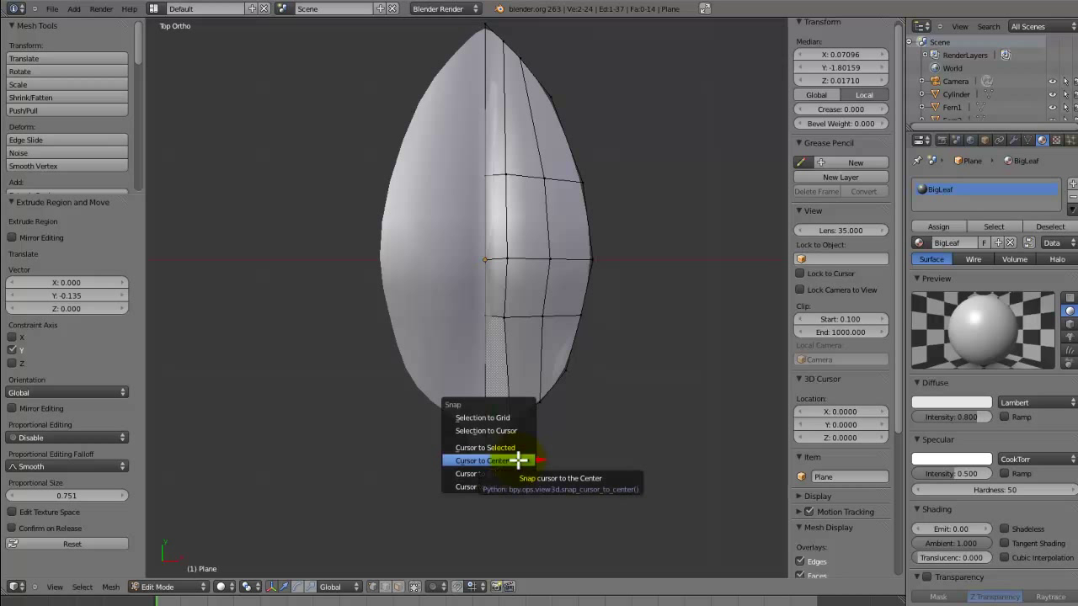
pyautogui.press('Escape')
# Snap the 3D cursor to the centre-line vertex at the very end of the leaf's base.
pyautogui.rightClick(474, 460)
pyautogui.keyDown('shift'); pyautogui.moveTo(493, 481); pyautogui.dragTo(468, 361, button='middle'); pyautogui.keyUp('shift')
pyautogui.scroll(4, 464, 342)
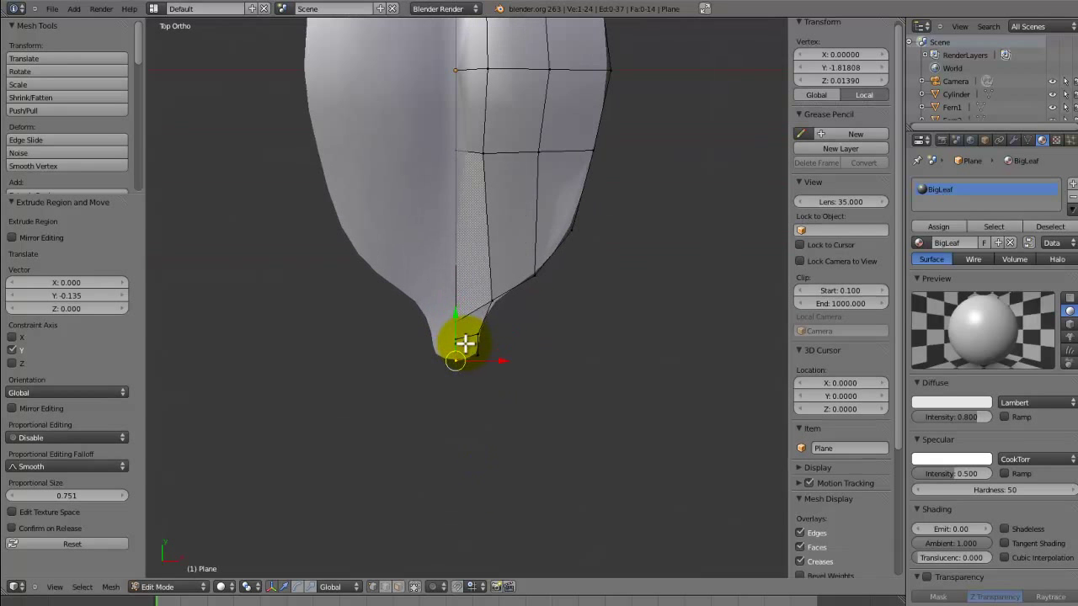
pyautogui.hotkey('shift', 's')
pyautogui.click(464, 331)
# Return to Object Mode and set the leaf's origin to the 3D cursor.
pyautogui.press('Tab')
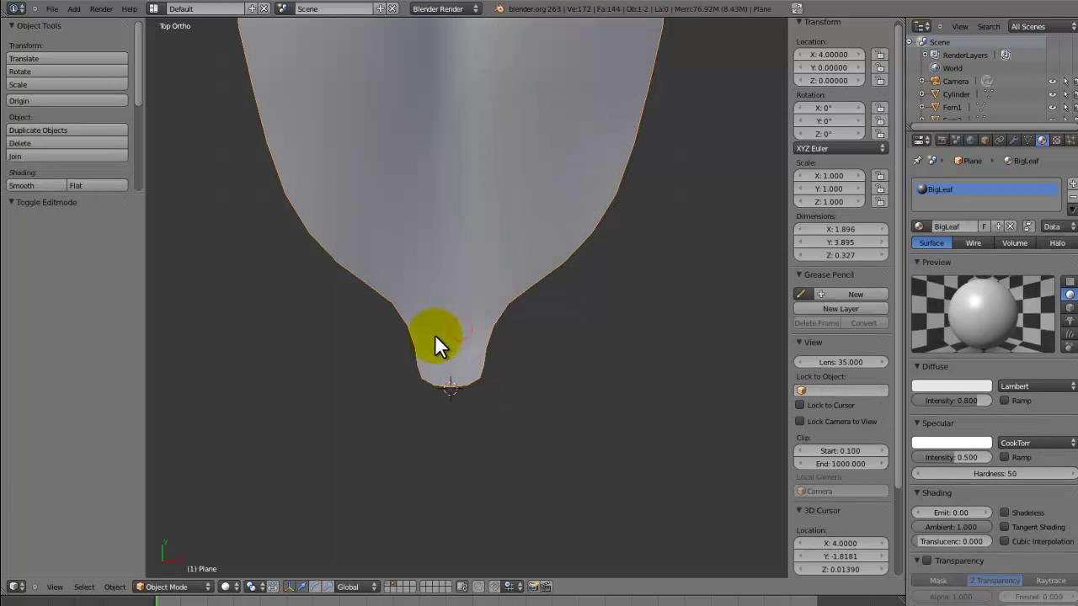
pyautogui.click(115, 587)
pyautogui.moveTo(153, 528)
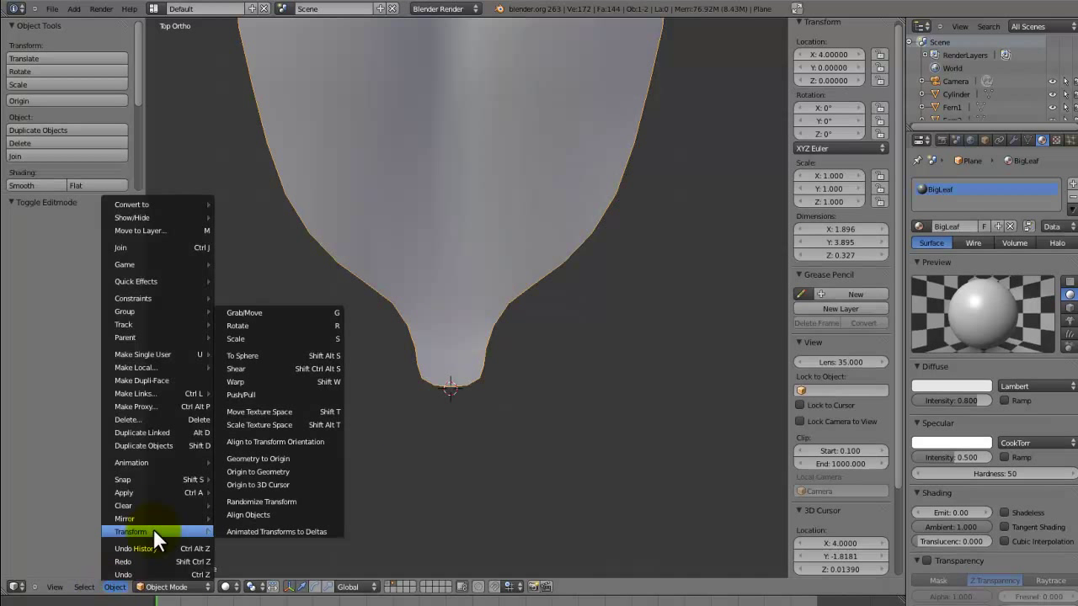
pyautogui.click(252, 485)
# In top view, move the leaf -3.994 in X and 5.760 in Y so its base meets the stem's far end.
pyautogui.keyDown('shift'); pyautogui.moveTo(420, 318); pyautogui.dragTo(485, 555, button='middle'); pyautogui.keyUp('shift')
pyautogui.scroll(-5, 484, 555)
pyautogui.scroll(-2, 446, 156)
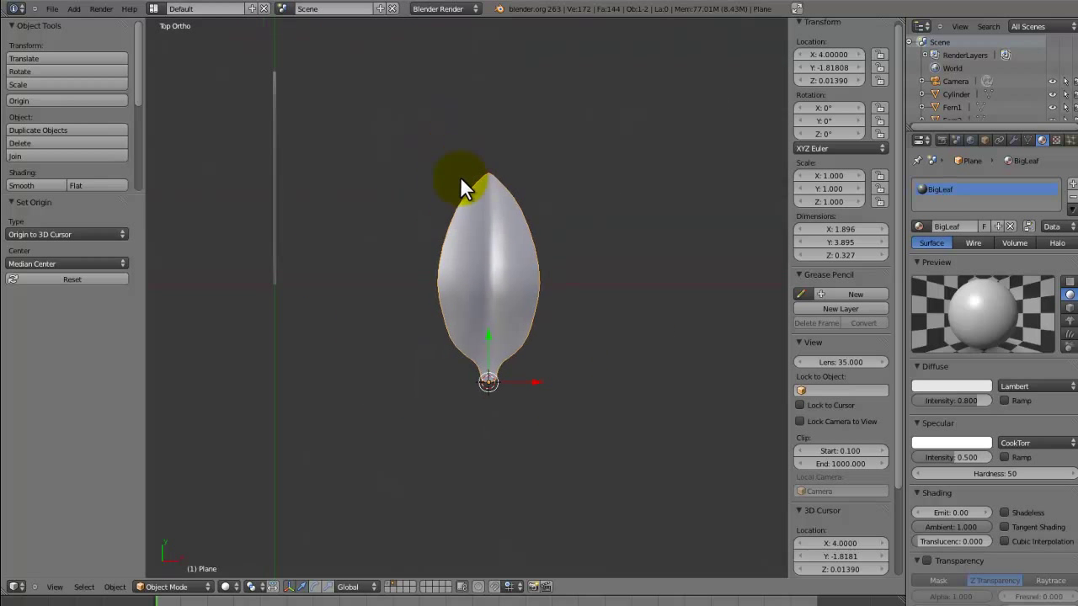
pyautogui.keyDown('shift'); pyautogui.moveTo(457, 180); pyautogui.dragTo(597, 282, button='middle'); pyautogui.keyUp('shift')
pyautogui.moveTo(574, 442)
pyautogui.mouseDown(button='middle')
pyautogui.moveTo(410, 289)
pyautogui.moveTo(404, 310)
pyautogui.mouseUp(button='middle')
pyautogui.press('KP_7')
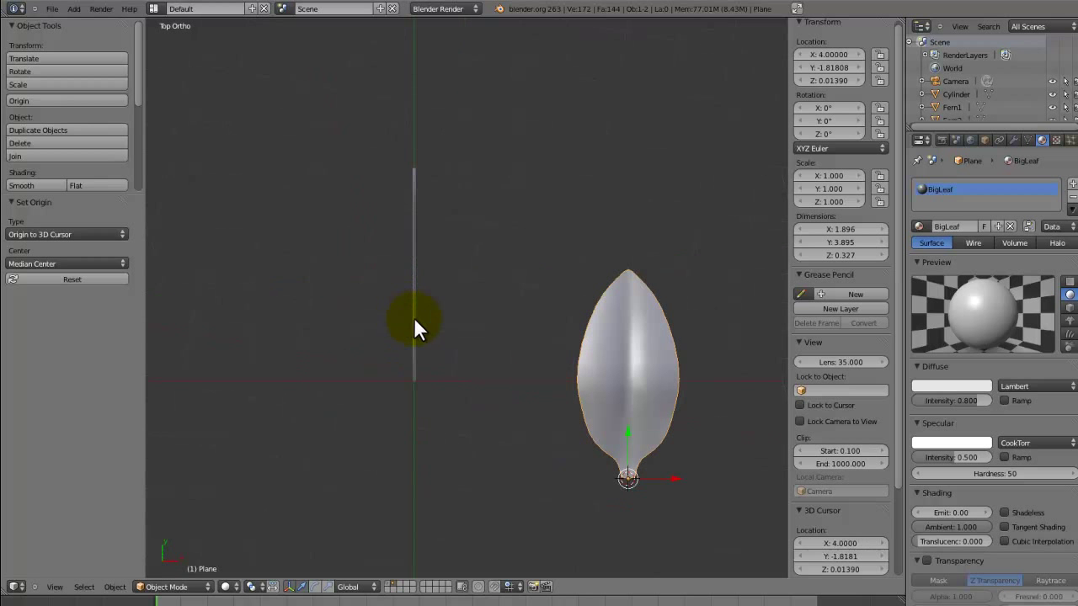
pyautogui.press('g')
pyautogui.click(387, 168)
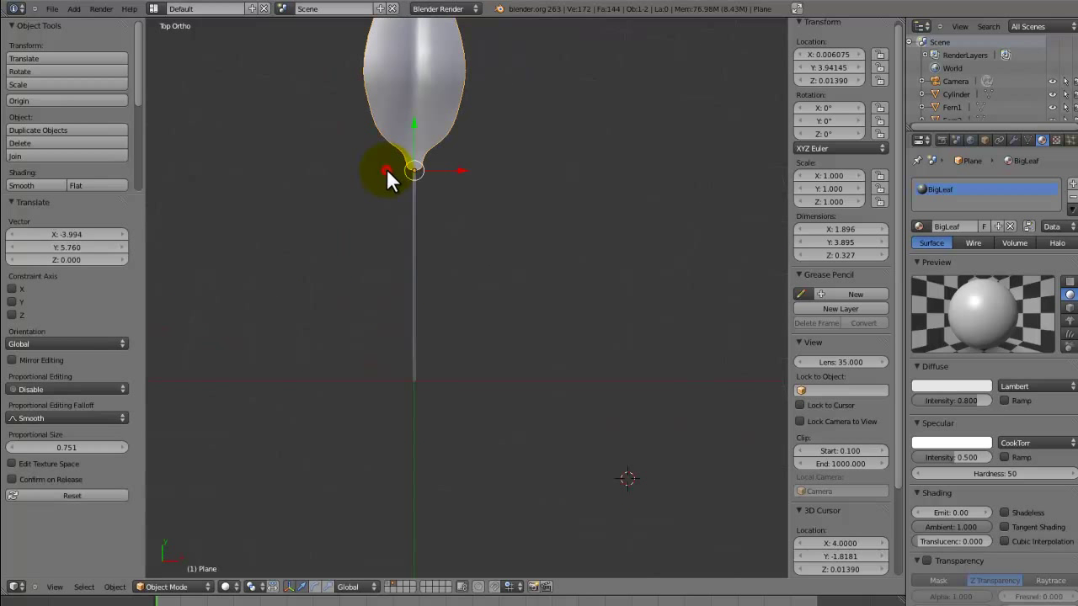
# In side view, raise the leaf 1.279 along Z to the height of the stem's end.
pyautogui.press('KP_3')
pyautogui.press('g')
pyautogui.press('z')
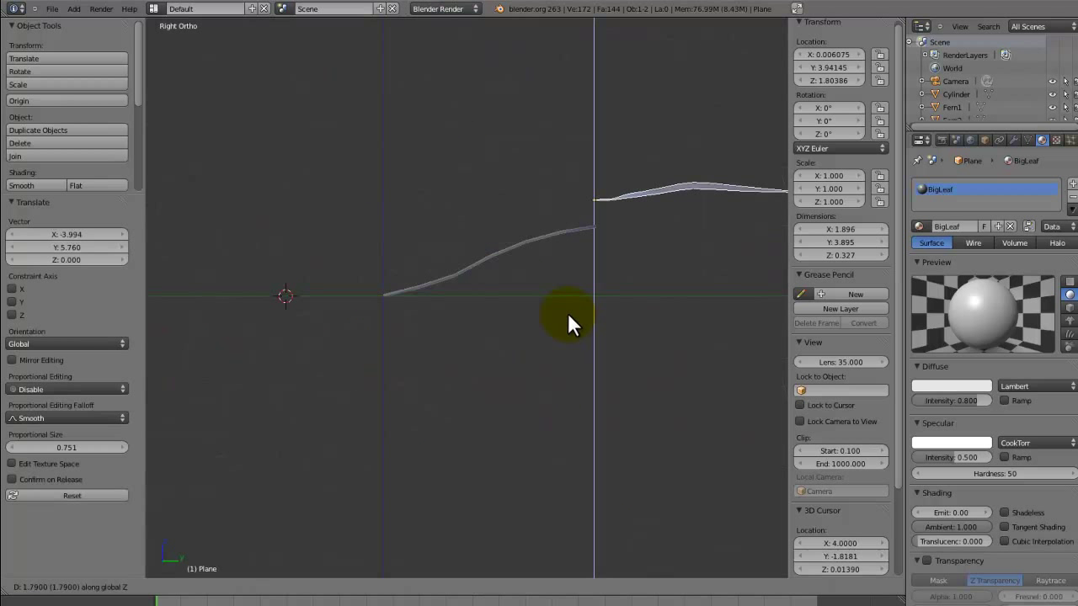
pyautogui.click(566, 339)
# In Edit Mode, select only the vertices at the leaf's tip.
pyautogui.keyDown('shift'); pyautogui.moveTo(567, 338); pyautogui.dragTo(384, 453, button='middle'); pyautogui.keyUp('shift')
pyautogui.scroll(3, 612, 358)
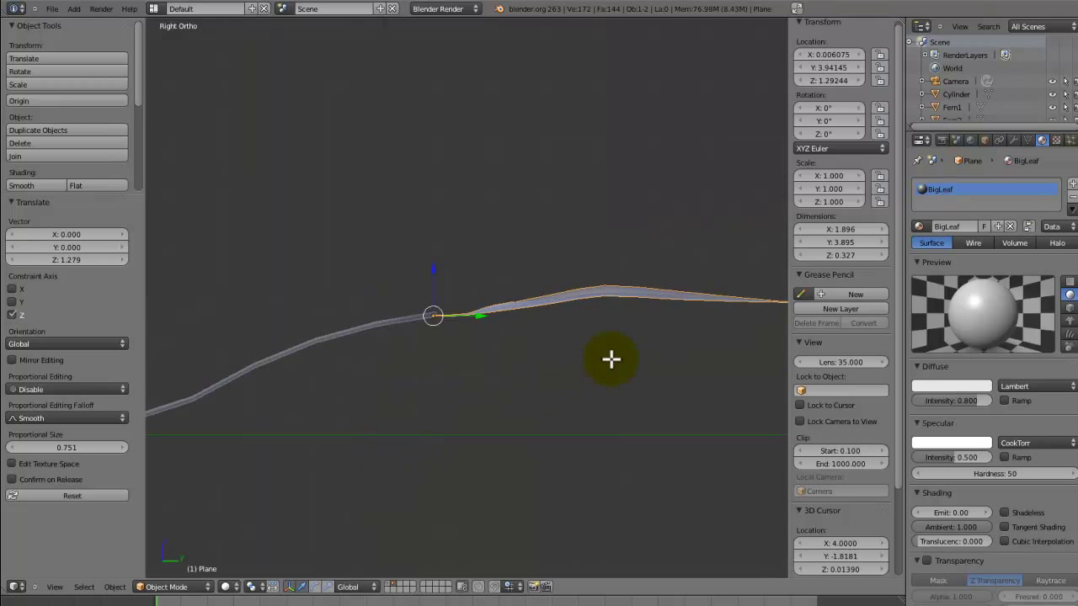
pyautogui.press('Tab')
pyautogui.keyDown('shift'); pyautogui.moveTo(584, 346); pyautogui.dragTo(504, 301, button='middle'); pyautogui.keyUp('shift')
pyautogui.press('a')
pyautogui.press('a')
pyautogui.press('a')
pyautogui.press('b')
pyautogui.moveTo(744, 235); pyautogui.dragTo(660, 293)
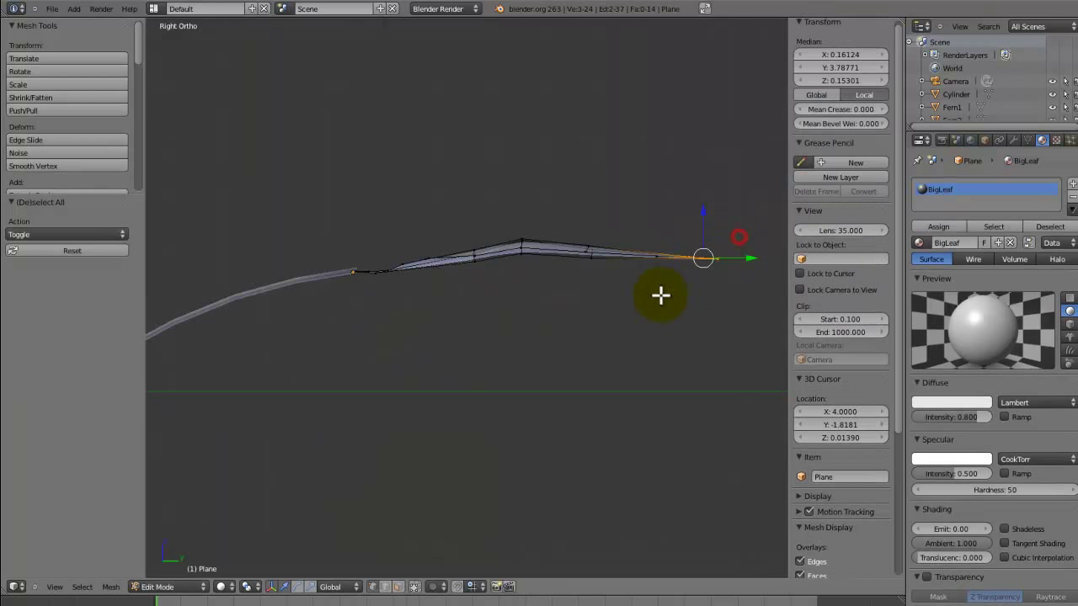
pyautogui.press('g')
pyautogui.press('z')
pyautogui.rightClick(660, 309)
# Lower the leaf tip about 0.6 along Z using smooth proportional editing with a size of about 1.61.
pyautogui.press('g')
pyautogui.press('z')
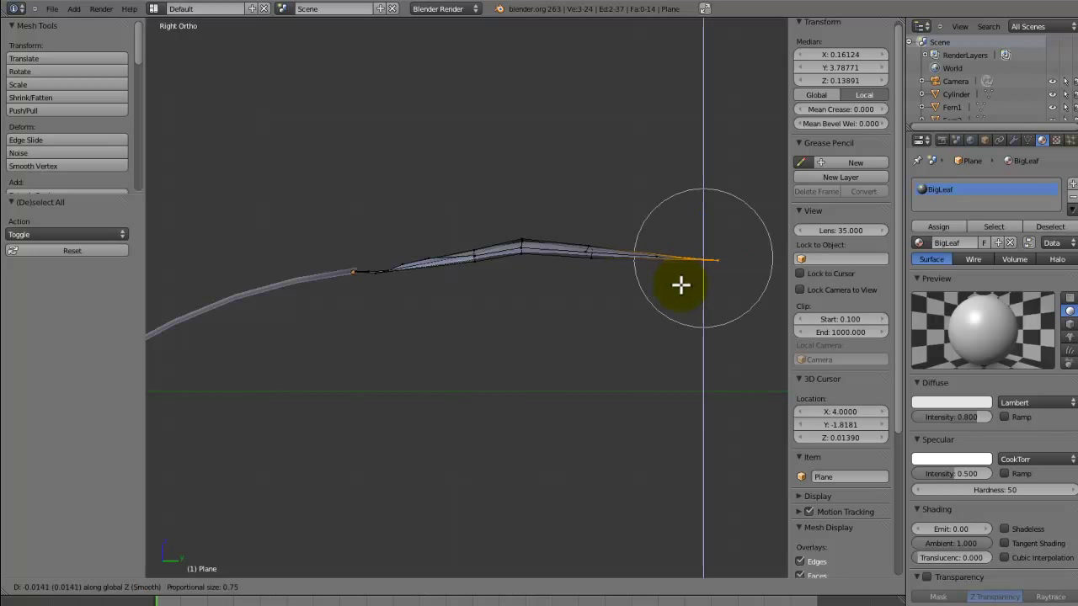
pyautogui.scroll(-2, 673, 313)
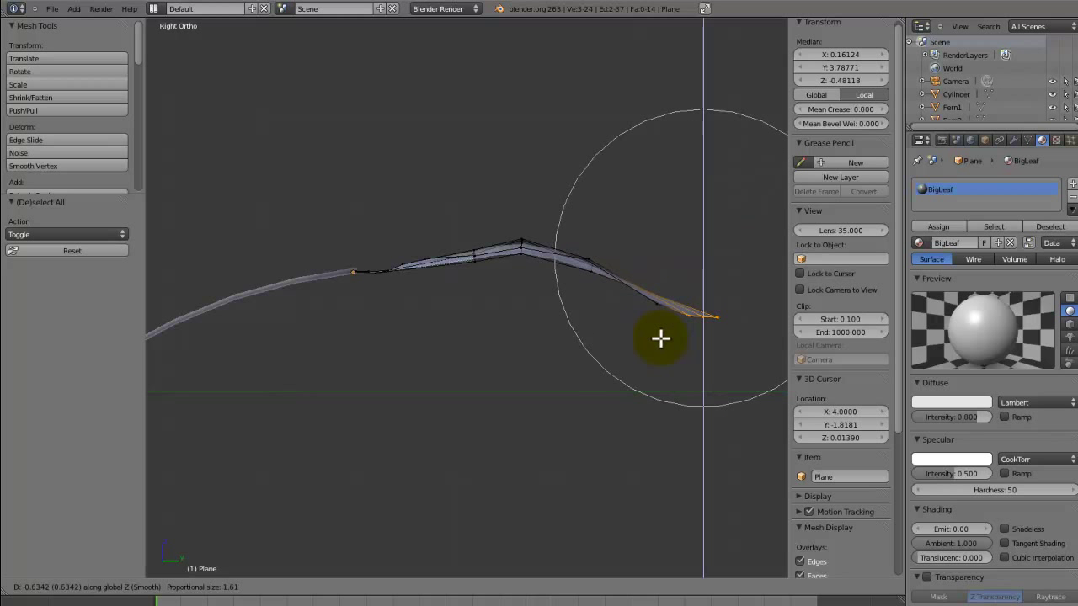
pyautogui.click(648, 335)
# Raise the vertices between the leaf's base and its middle about 0.25 along Z with proportional editing, and return to Object Mode.
pyautogui.rightClick(486, 228)
pyautogui.press('g')
pyautogui.press('z')
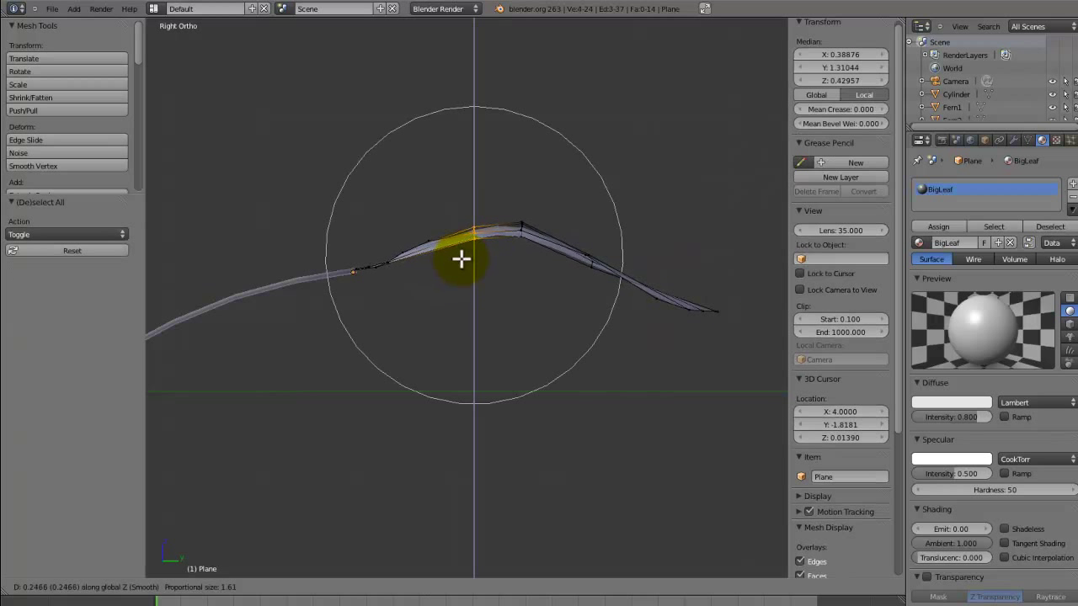
pyautogui.click(460, 259)
pyautogui.press('Tab')
# Scale the whole leaf up by 1.791.
pyautogui.moveTo(457, 258); pyautogui.dragTo(496, 313, button='middle')
pyautogui.scroll(-3, 504, 326)
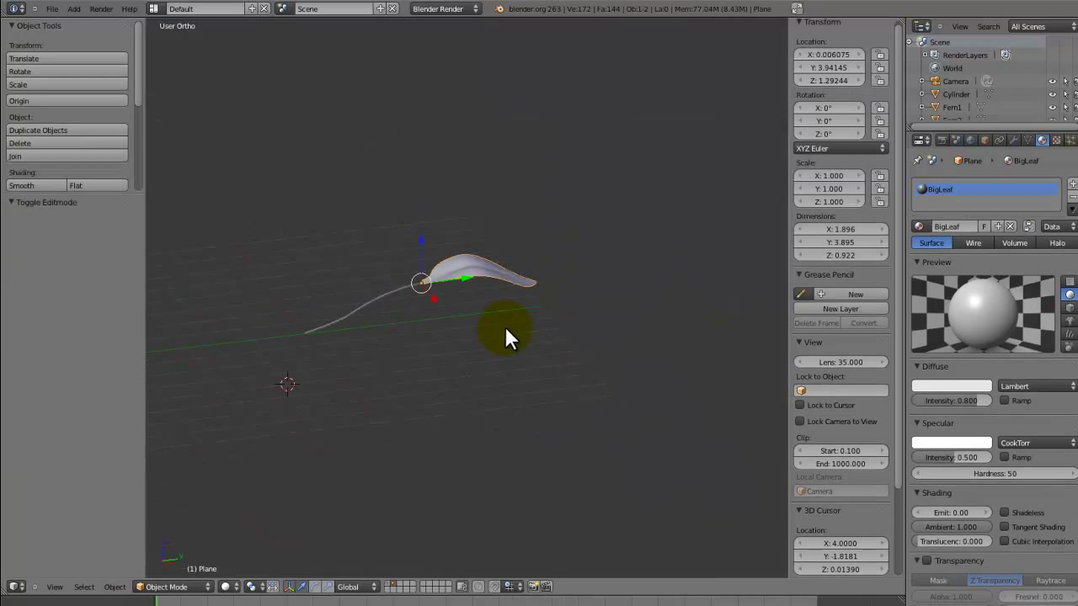
pyautogui.press('s')
pyautogui.click(565, 350)
pyautogui.moveTo(565, 350); pyautogui.dragTo(453, 320, button='middle')
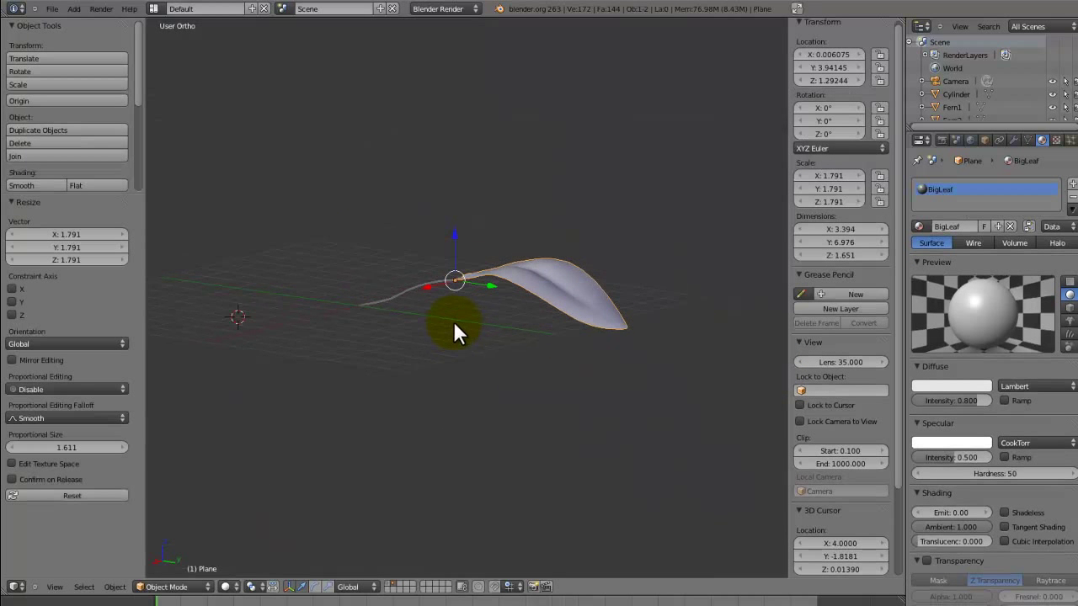
# In the stem's Edit Mode, raise its middle ring of vertices about 0.46 along Z with smooth proportional editing.
pyautogui.press('KP_3')
pyautogui.rightClick(397, 297)
pyautogui.press('Tab')
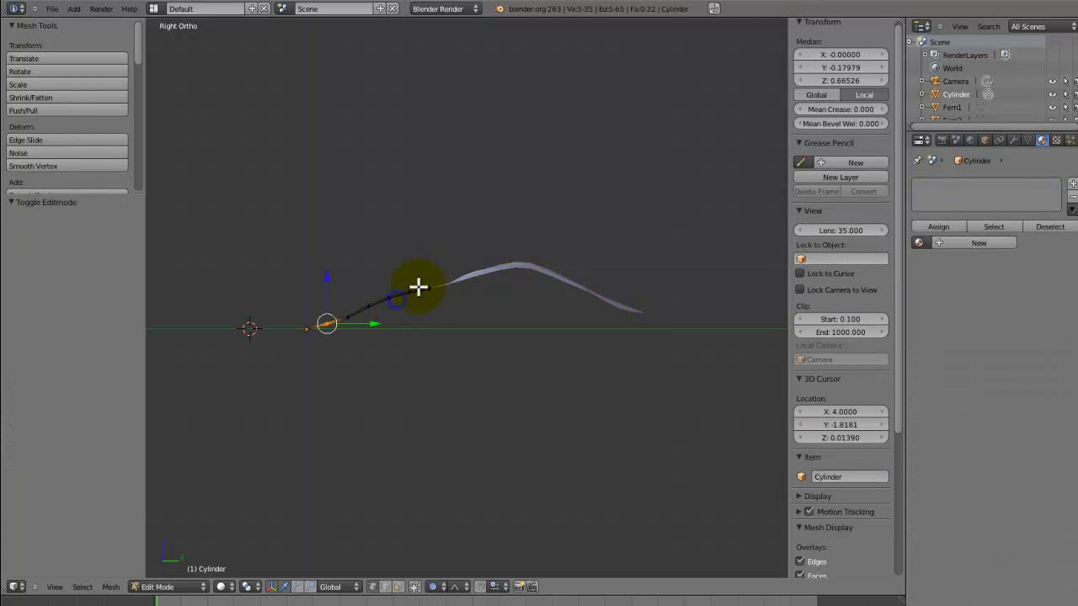
pyautogui.press('a')
pyautogui.press('b')
pyautogui.moveTo(386, 293); pyautogui.dragTo(360, 321)
pyautogui.press('g')
pyautogui.press('z')
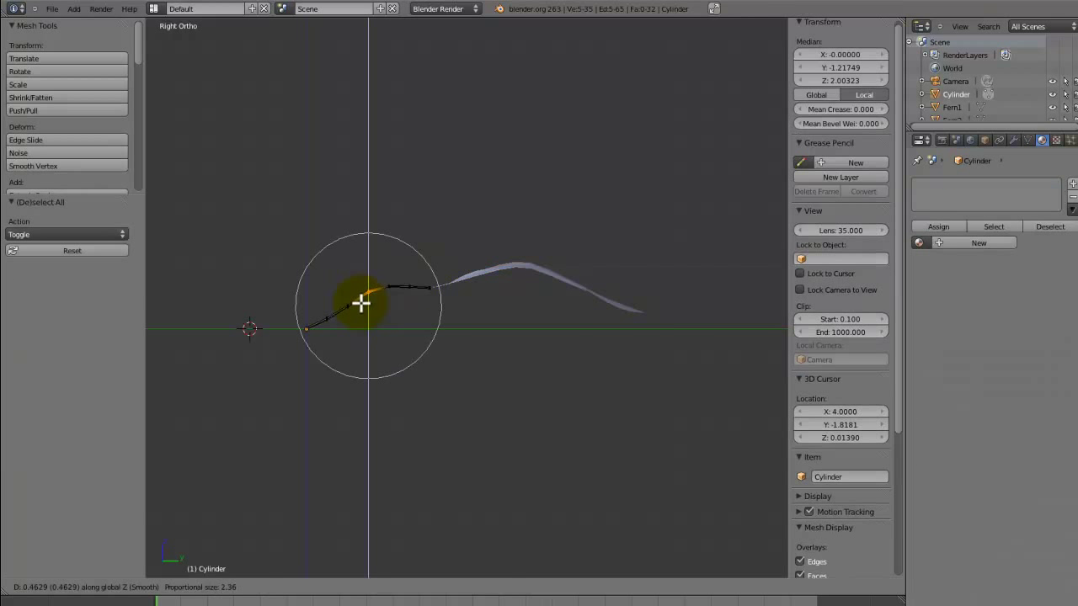
pyautogui.click(361, 301)
# Raise the stem's leaf-side end about 0.7 along Z with proportional editing, and return to Object Mode.
pyautogui.rightClick(436, 254)
pyautogui.press('g')
pyautogui.press('z')
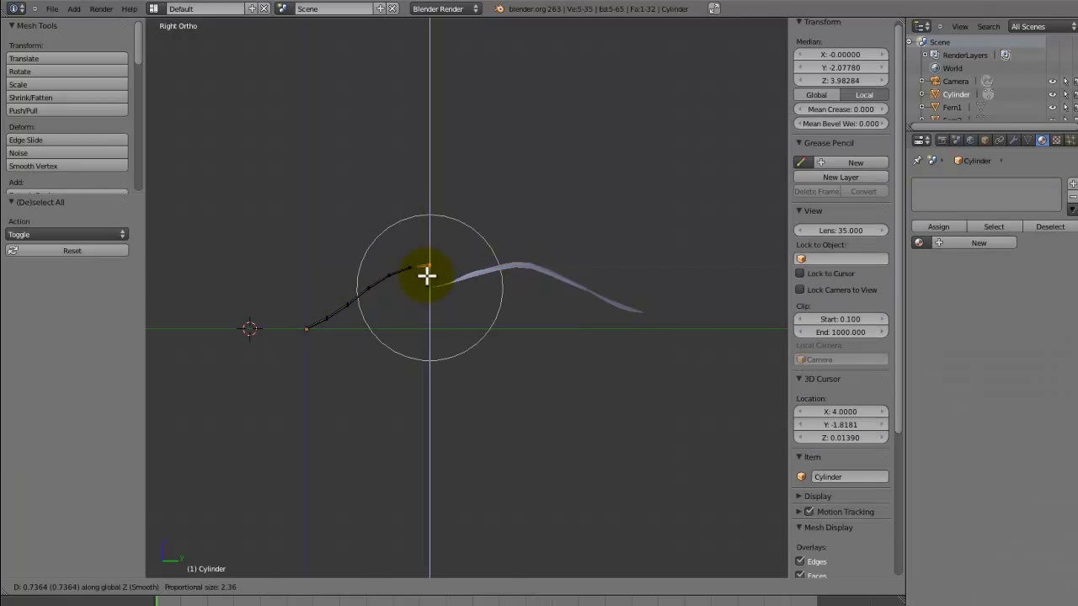
pyautogui.click(451, 277)
pyautogui.press('Tab')
# Raise the leaf 0.715 along Z so its base meets the reshaped stem's end.
pyautogui.rightClick(452, 278)
pyautogui.press('g')
pyautogui.press('z')
pyautogui.click(452, 256)
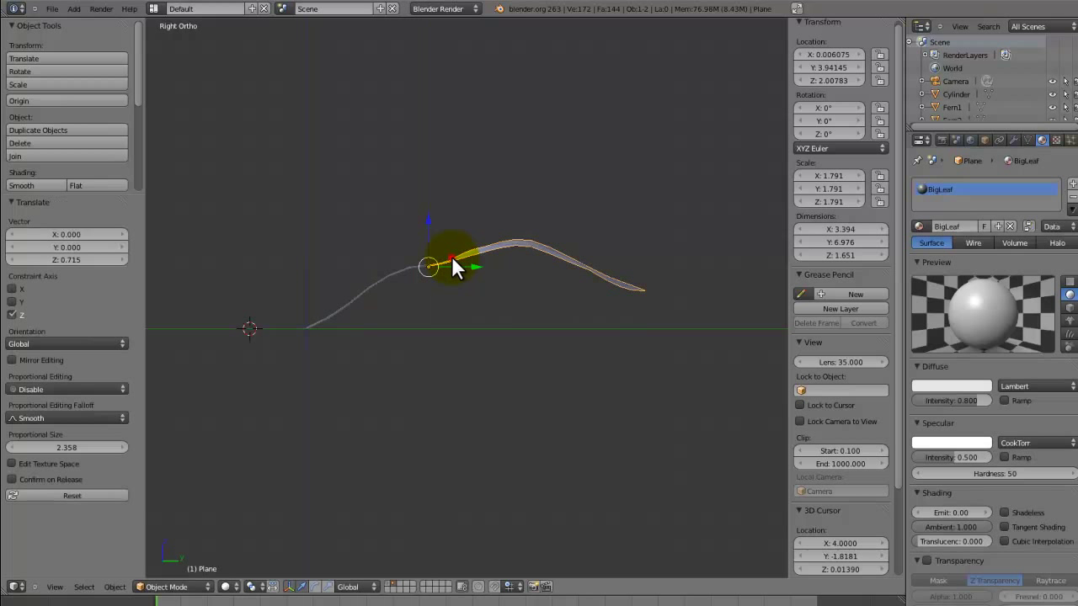
pyautogui.moveTo(452, 256); pyautogui.dragTo(562, 308, button='middle')
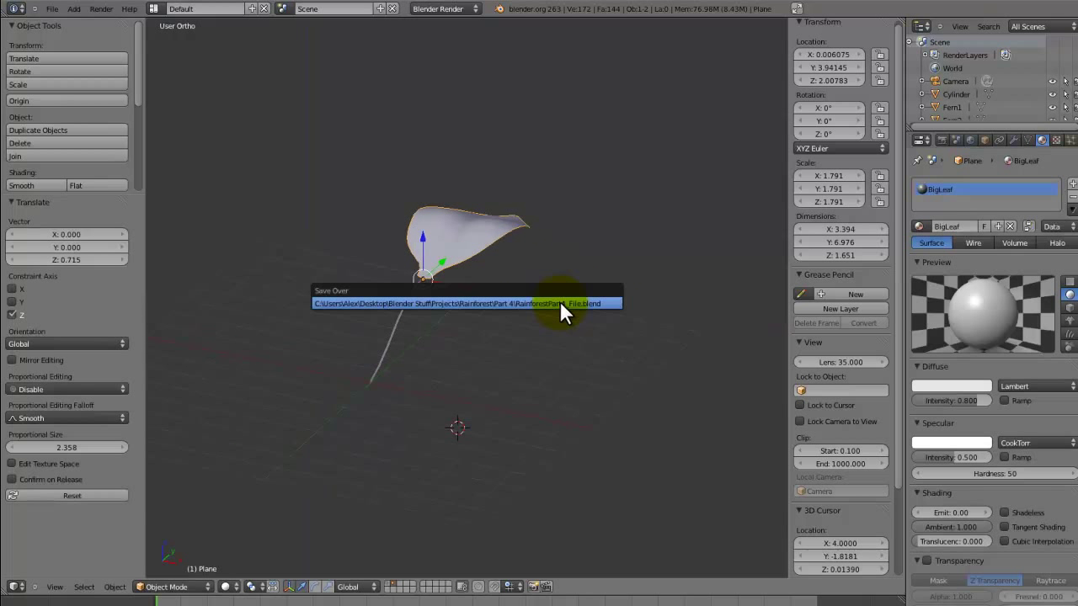
# Create a new material named Stem for the stem.
pyautogui.rightClick(395, 320)
pyautogui.click(954, 227)
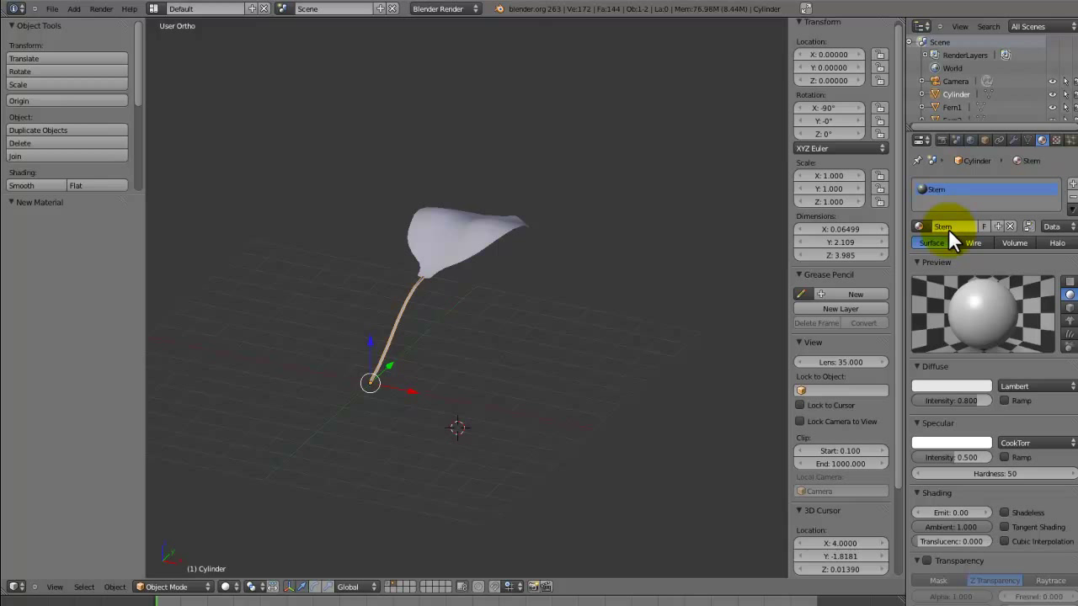
# Nudge the leaf about 0.017 up along Z to align its base with the stem's end.
pyautogui.moveTo(591, 304); pyautogui.dragTo(358, 405, button='middle')
pyautogui.scroll(10, 390, 376)
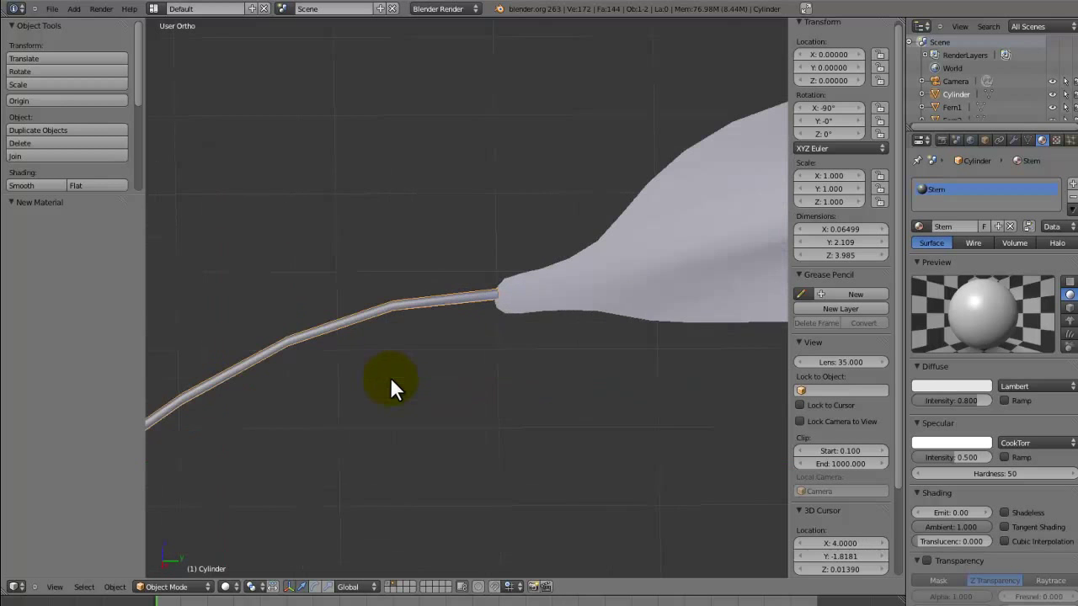
pyautogui.moveTo(390, 377); pyautogui.dragTo(421, 327, button='middle')
pyautogui.rightClick(494, 278)
pyautogui.press('g')
pyautogui.press('z')
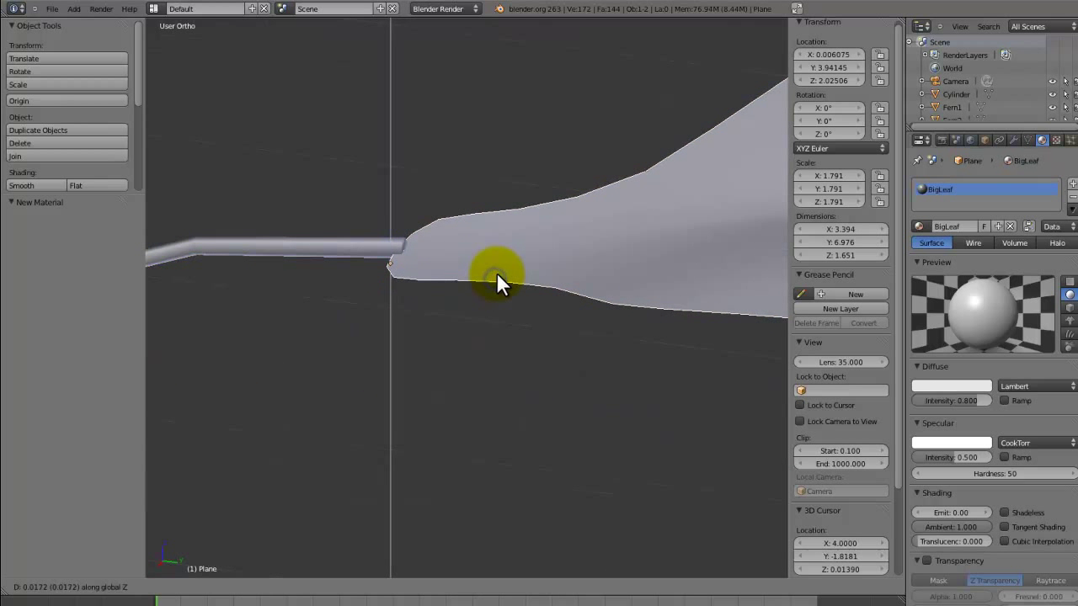
pyautogui.click(496, 274)
# Try joining the leaf and stem into one object, and undo the join.
pyautogui.rightClick(390, 240)
pyautogui.moveTo(395, 252); pyautogui.dragTo(479, 295, button='middle')
pyautogui.rightClick(479, 294)
pyautogui.rightClick(383, 287)
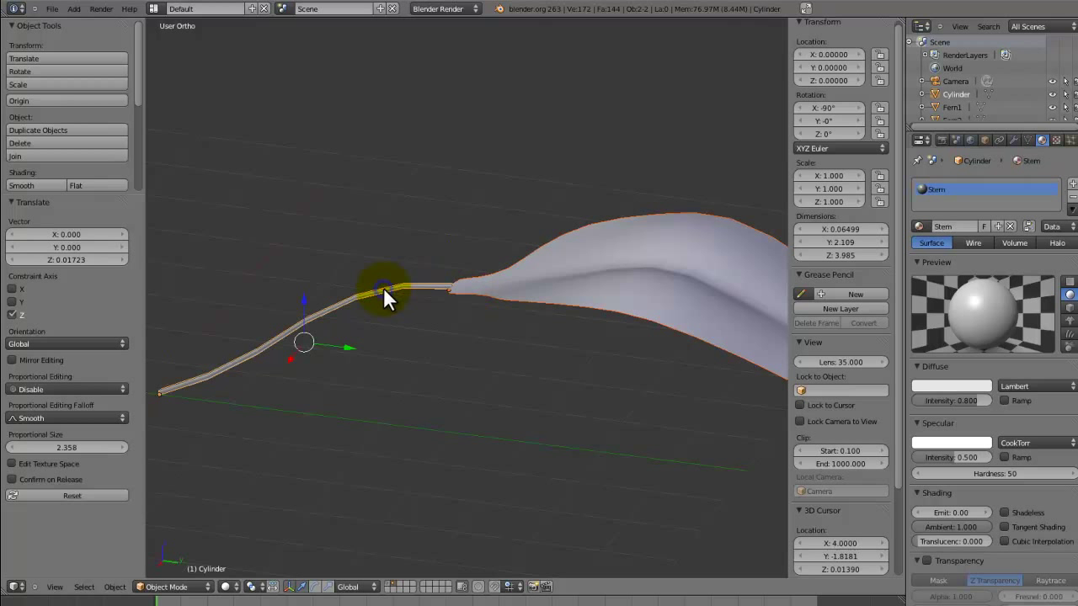
pyautogui.hotkey('ctrl', 'j')
pyautogui.scroll(-4, 383, 288)
pyautogui.moveTo(387, 291); pyautogui.dragTo(405, 328, button='middle')
pyautogui.hotkey('ctrl', 'z')
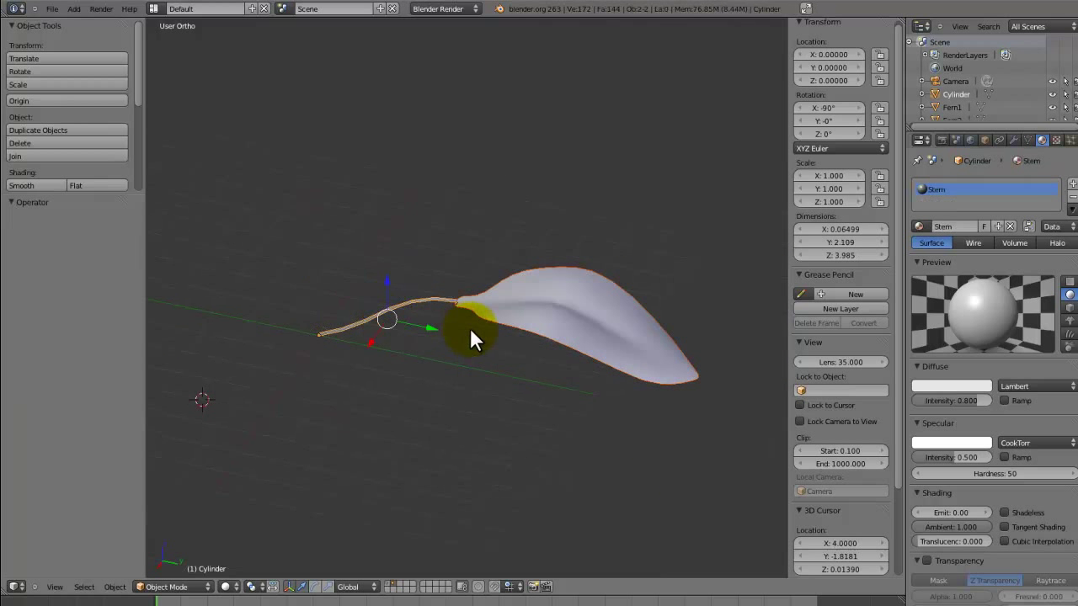
# Apply the leaf's Mirror and Subsurf modifiers, checking the mesh in wireframe.
pyautogui.rightClick(520, 314)
pyautogui.click(1013, 140)
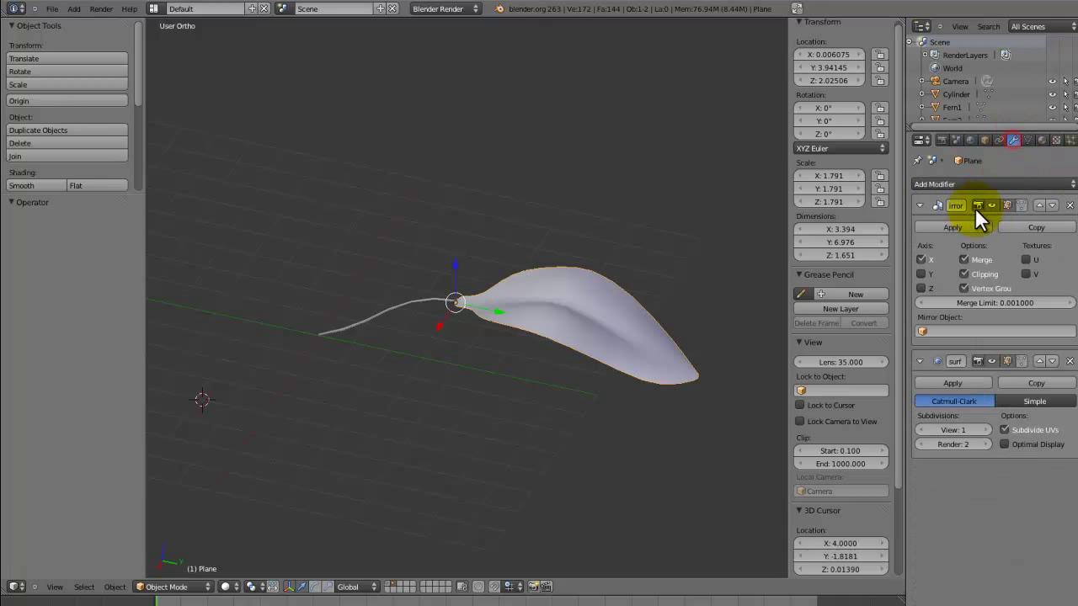
pyautogui.click(951, 228)
pyautogui.moveTo(562, 284); pyautogui.dragTo(622, 373, button='middle')
pyautogui.press('z')
pyautogui.scroll(2, 622, 373)
pyautogui.click(952, 228)
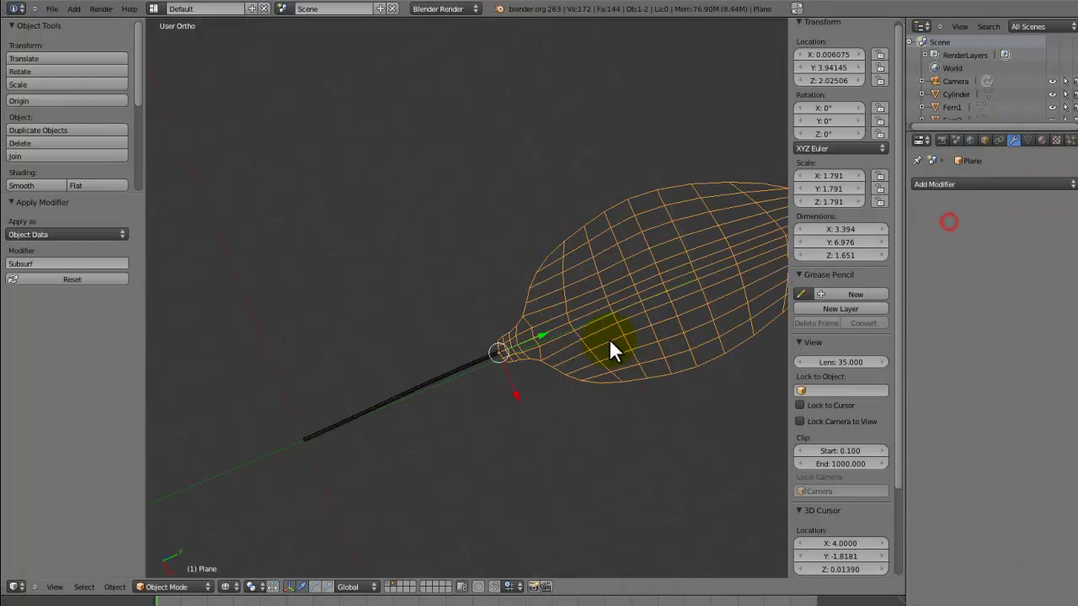
pyautogui.press('z')
# Join the leaf and the stem into one object with the stem as the active object.
pyautogui.rightClick(456, 371)
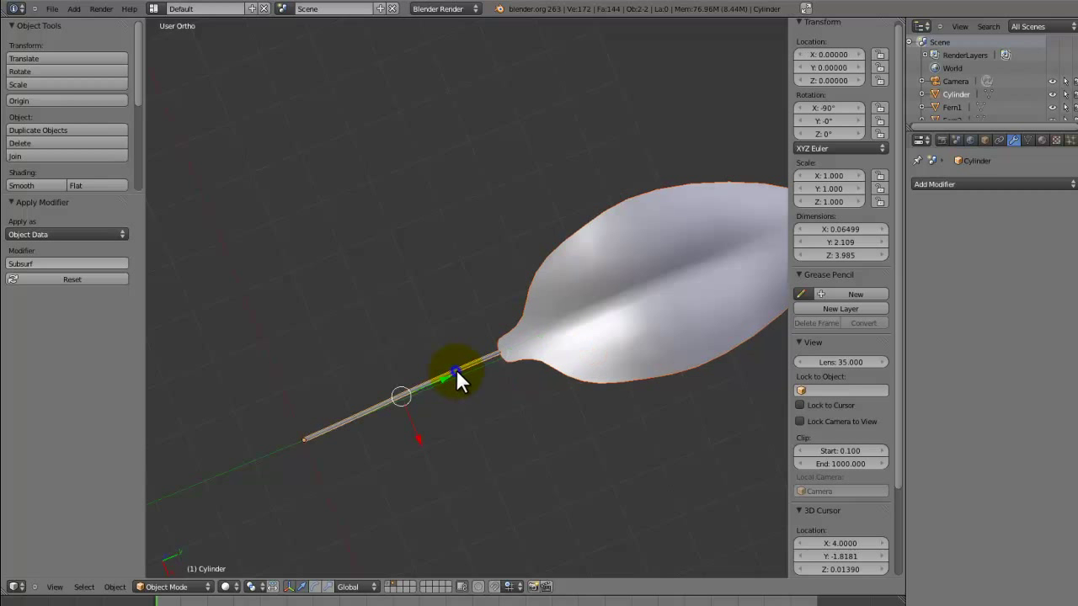
pyautogui.hotkey('ctrl', 'j')
pyautogui.moveTo(474, 377); pyautogui.dragTo(540, 301, button='middle')
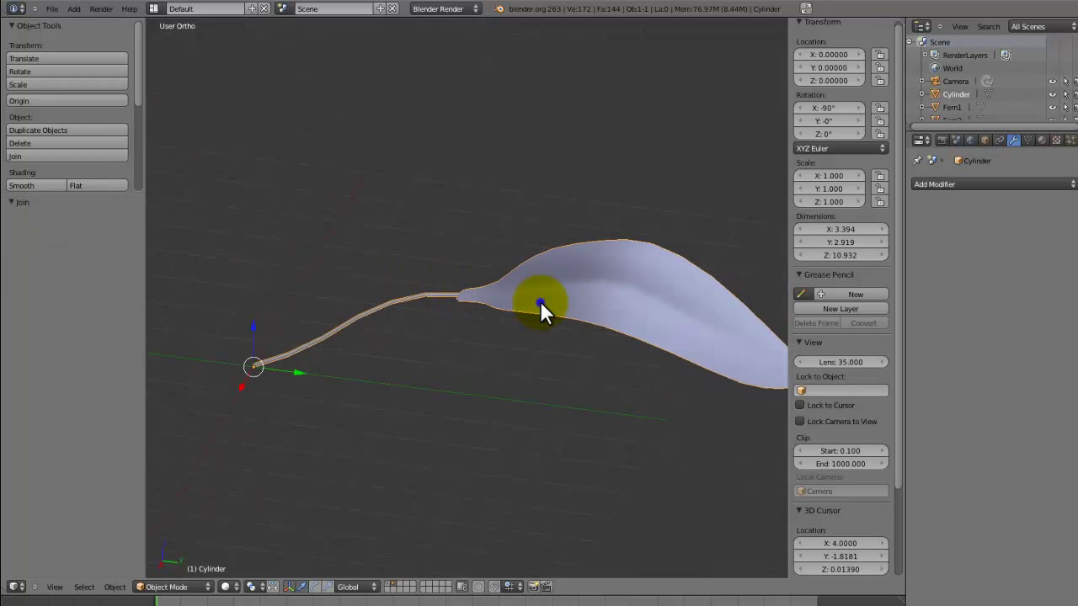
# Set the BigLeaf material's diffuse colour to a dark green.
pyautogui.click(1042, 140)
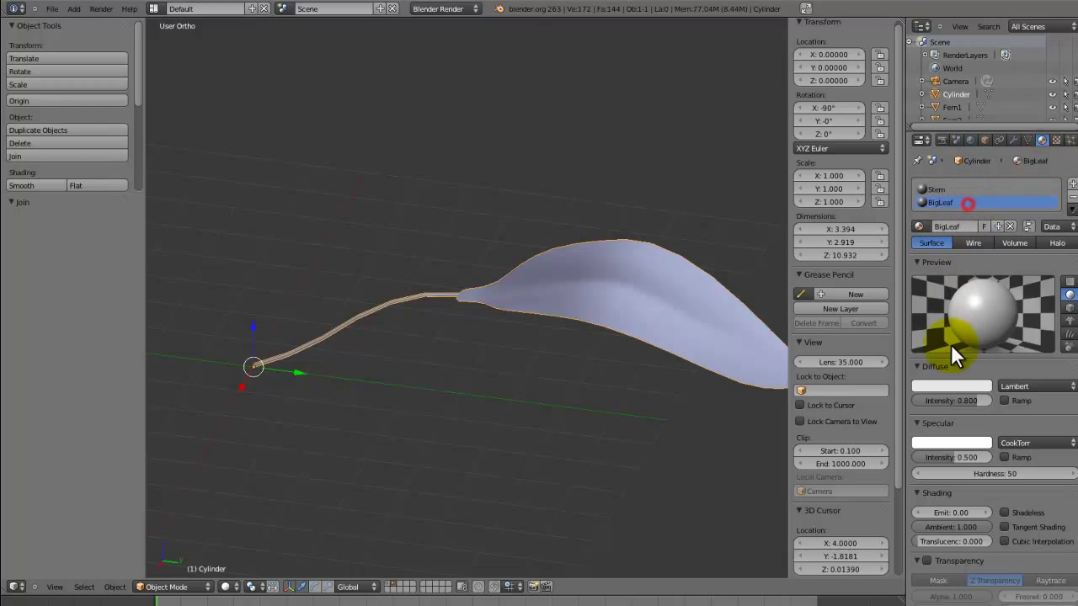
pyautogui.click(951, 386)
pyautogui.moveTo(980, 254); pyautogui.dragTo(980, 263)
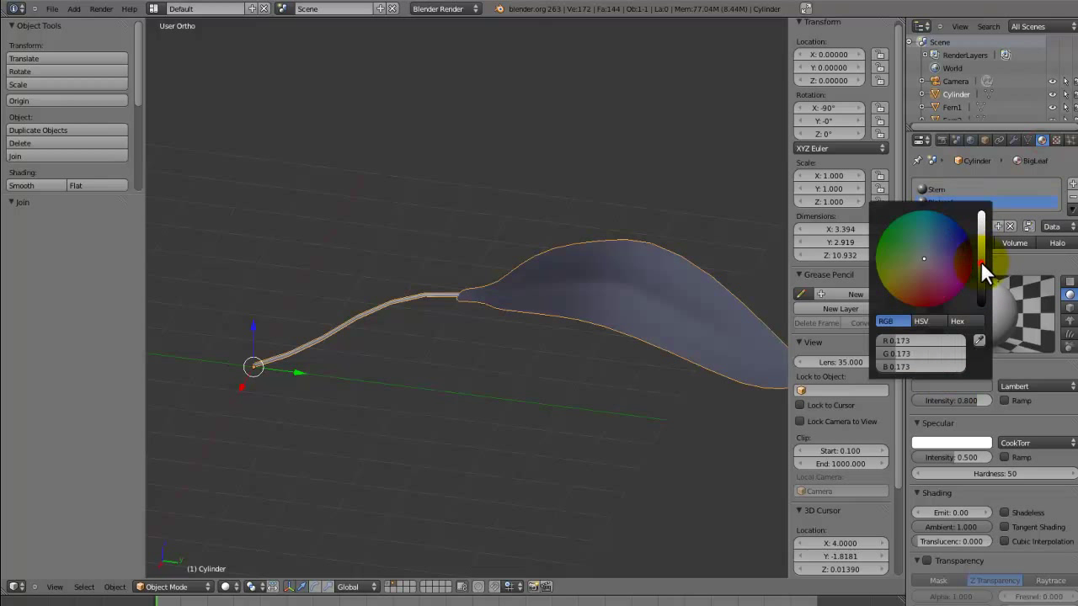
pyautogui.click(885, 237)
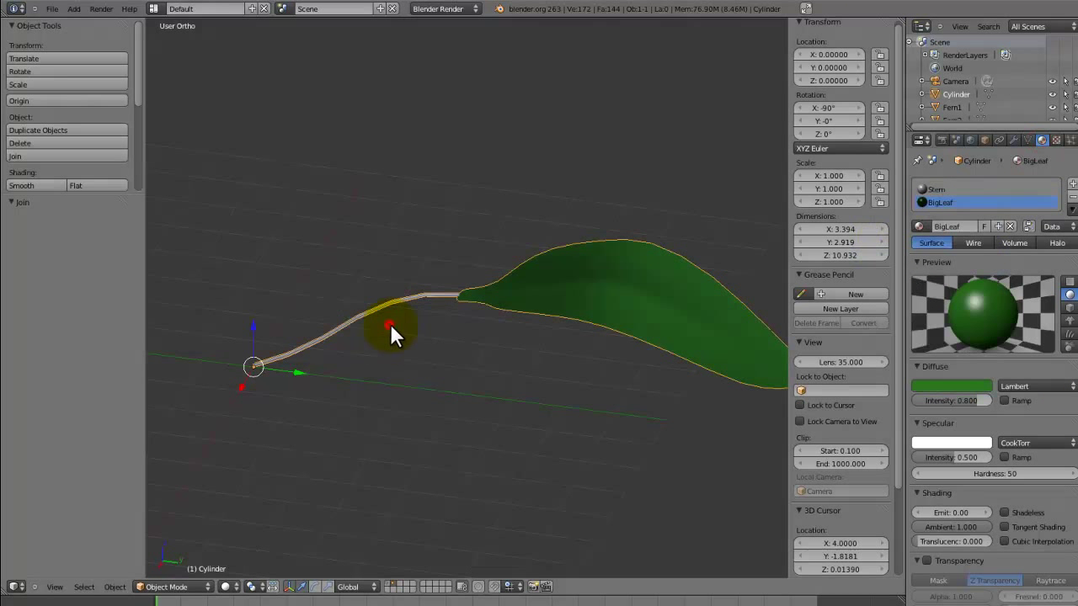
# Clear the joined plant object's location.
pyautogui.moveTo(390, 324); pyautogui.dragTo(551, 349, button='middle')
pyautogui.scroll(-1, 551, 348)
pyautogui.click(552, 350)
pyautogui.rightClick(495, 324)
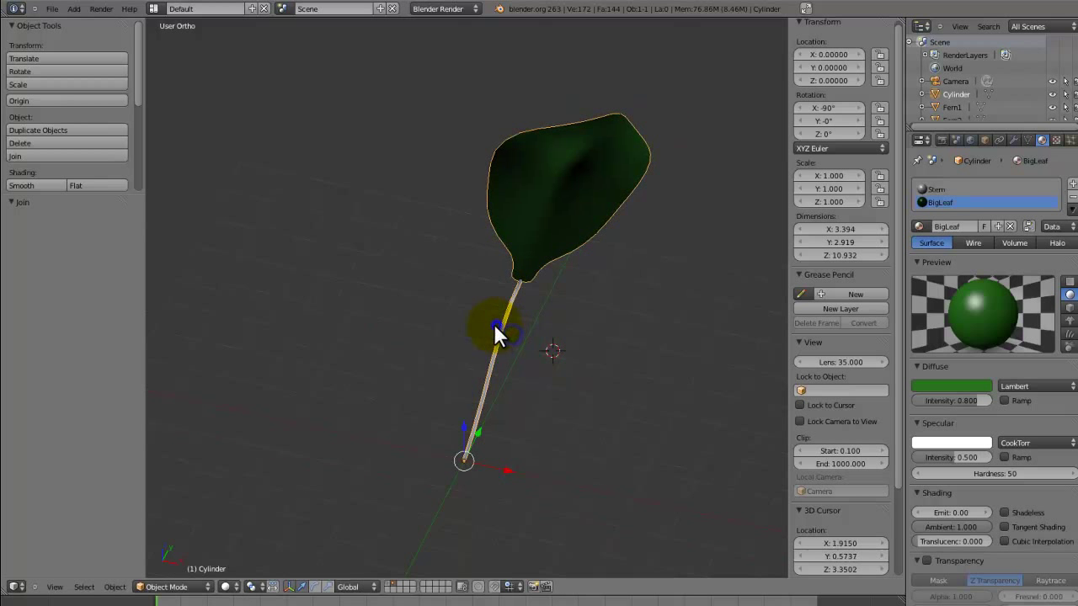
pyautogui.hotkey('alt', 'g')
# Set the Stem material's diffuse colour to pure white (R, G and B 1.000).
pyautogui.moveTo(522, 337); pyautogui.dragTo(445, 312, button='middle')
pyautogui.click(936, 190)
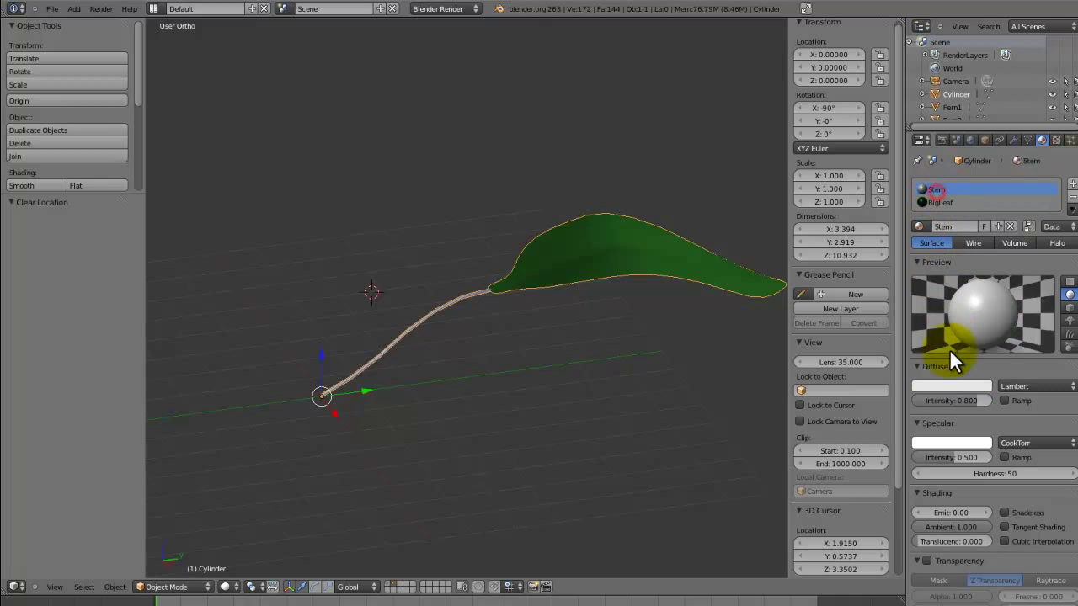
pyautogui.click(956, 385)
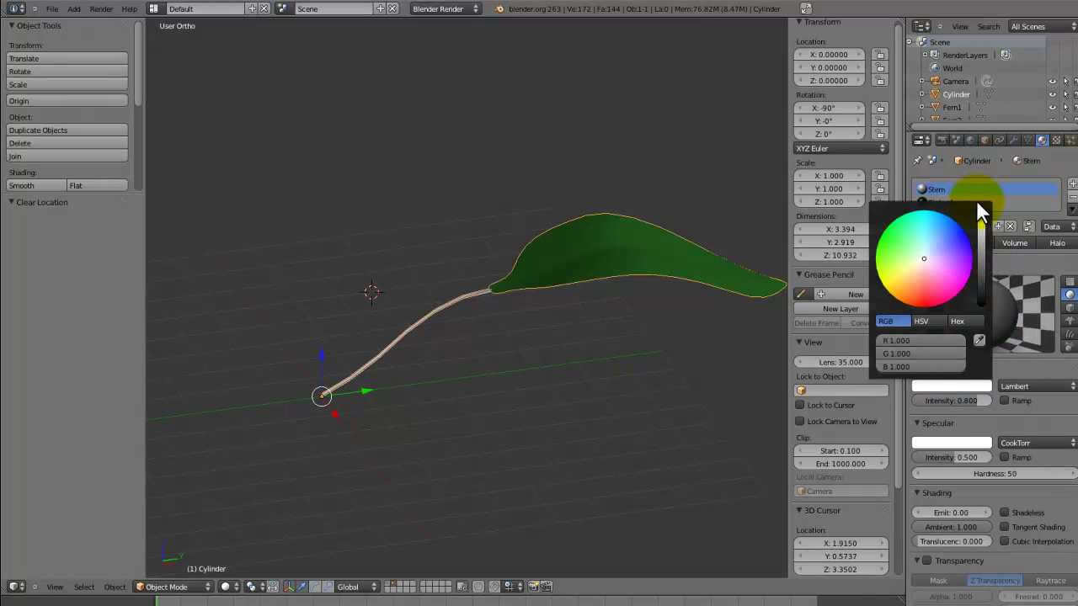
# In mesh editing from the top view, select all the linked geometry of the leaf, leaving the stem unselected.
pyautogui.moveTo(601, 336); pyautogui.dragTo(606, 461, button='middle')
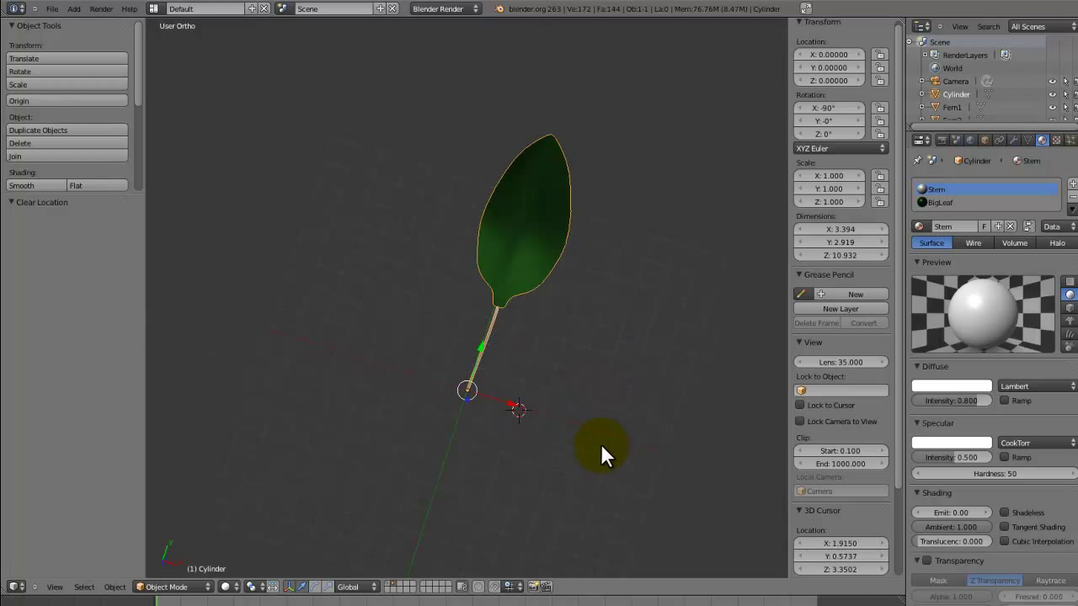
pyautogui.press('KP_7')
pyautogui.press('Tab')
pyautogui.press('a')
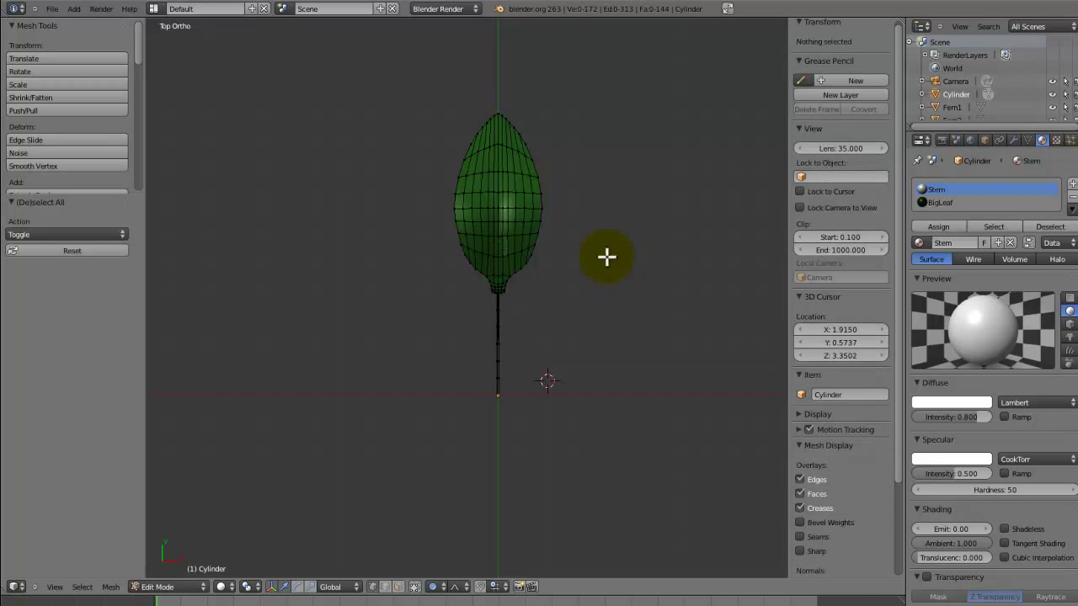
pyautogui.rightClick(543, 230)
pyautogui.hotkey('ctrl', 'l')
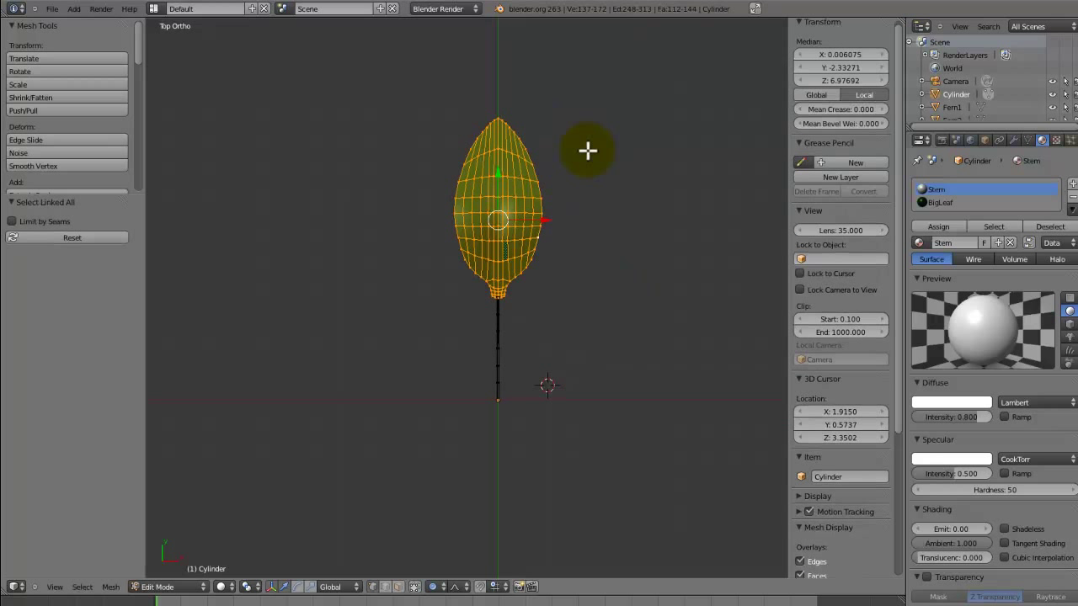
pyautogui.press('KP_Decimal')
pyautogui.hotkey('alt', 'z')
pyautogui.press('space')
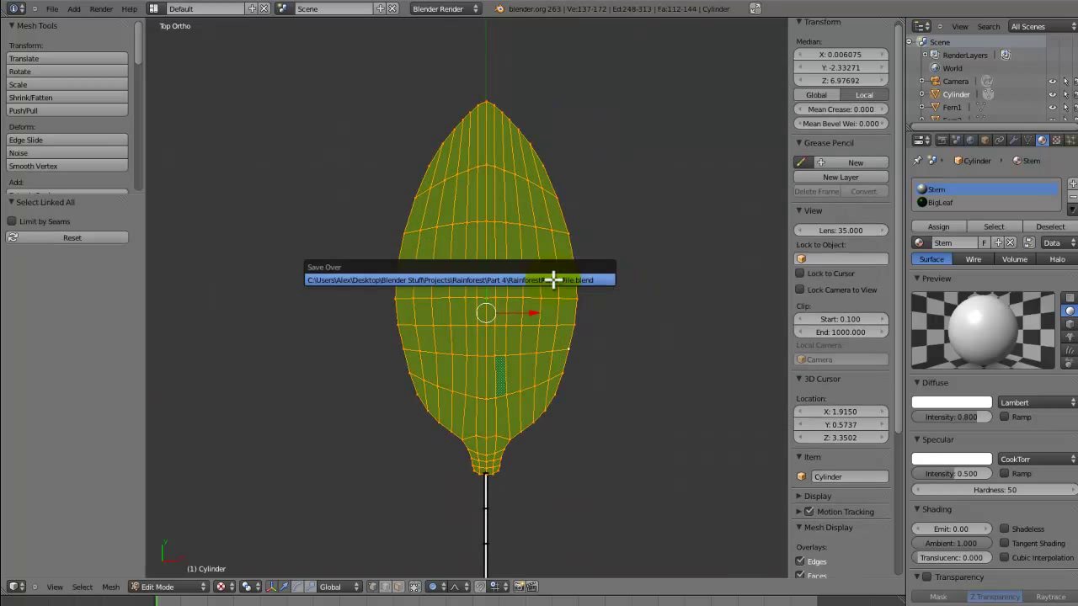
pyautogui.press('Escape')
pyautogui.hotkey('alt', 'z')
pyautogui.press('space')
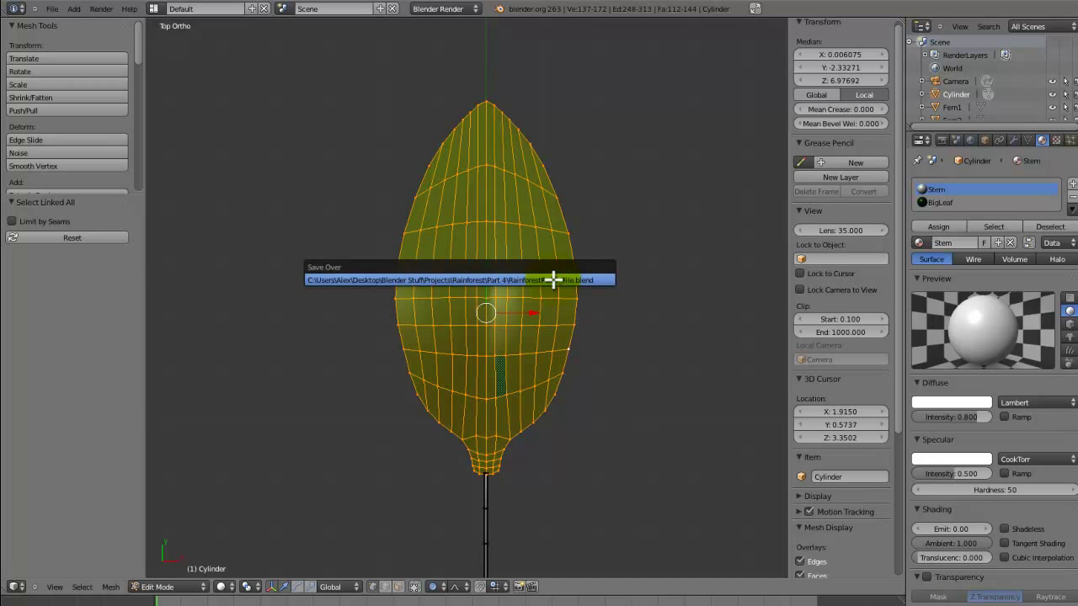
pyautogui.press('Escape')
# Split the 3D view vertically in two and turn the new area into a UV/Image Editor.
pyautogui.moveTo(905, 24); pyautogui.dragTo(483, 345)
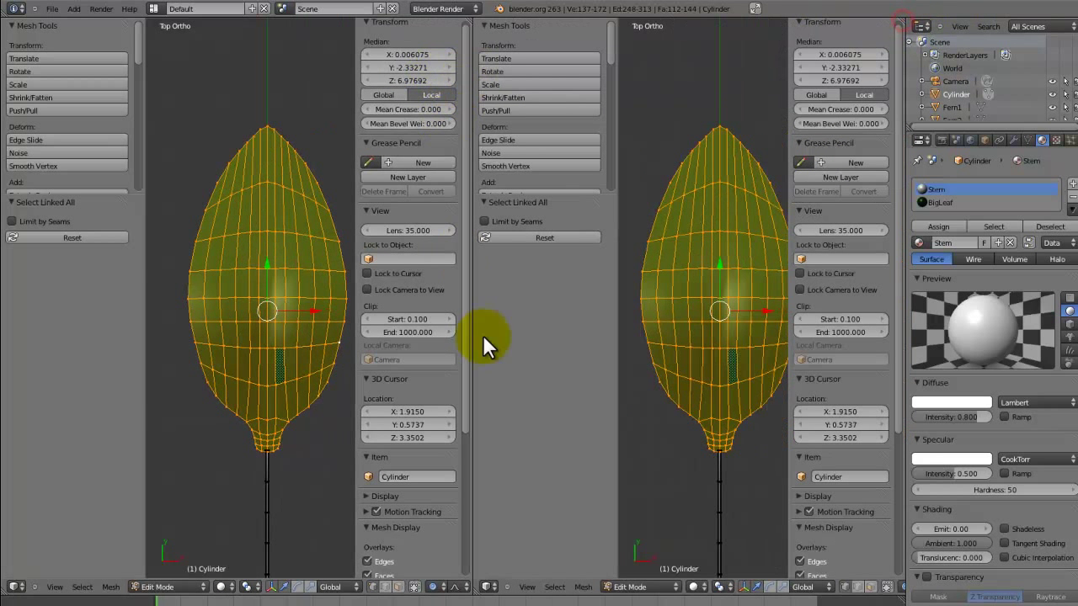
pyautogui.click(487, 587)
pyautogui.click(518, 501)
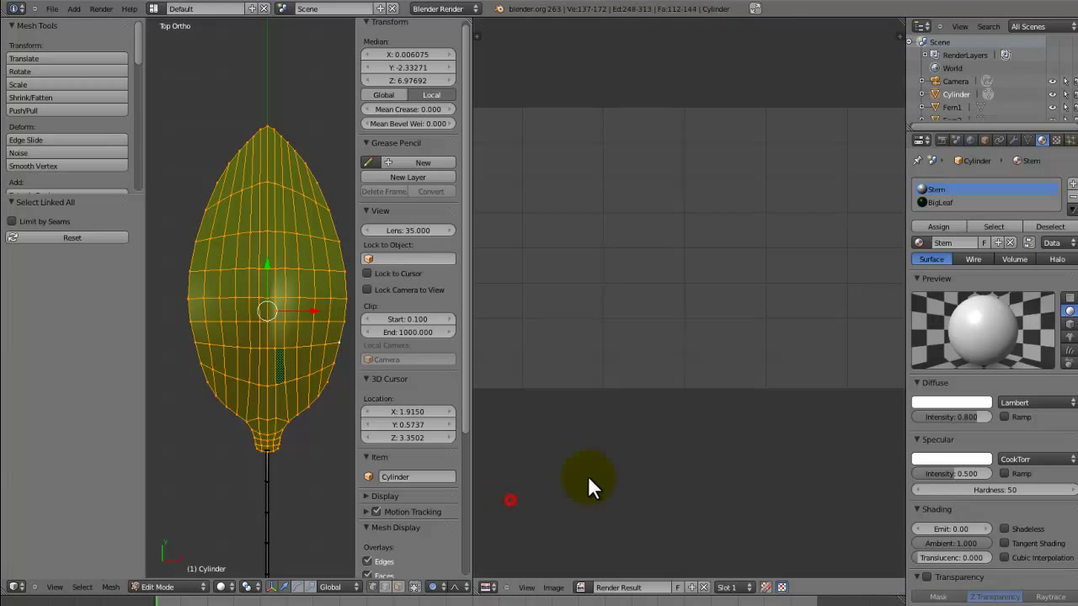
# Leave mesh editing and load soft_leavy.png from the Textures\Plants & Leaves folder into the image editor, browsing with thumbnails.
pyautogui.press('Tab')
pyautogui.click(553, 587)
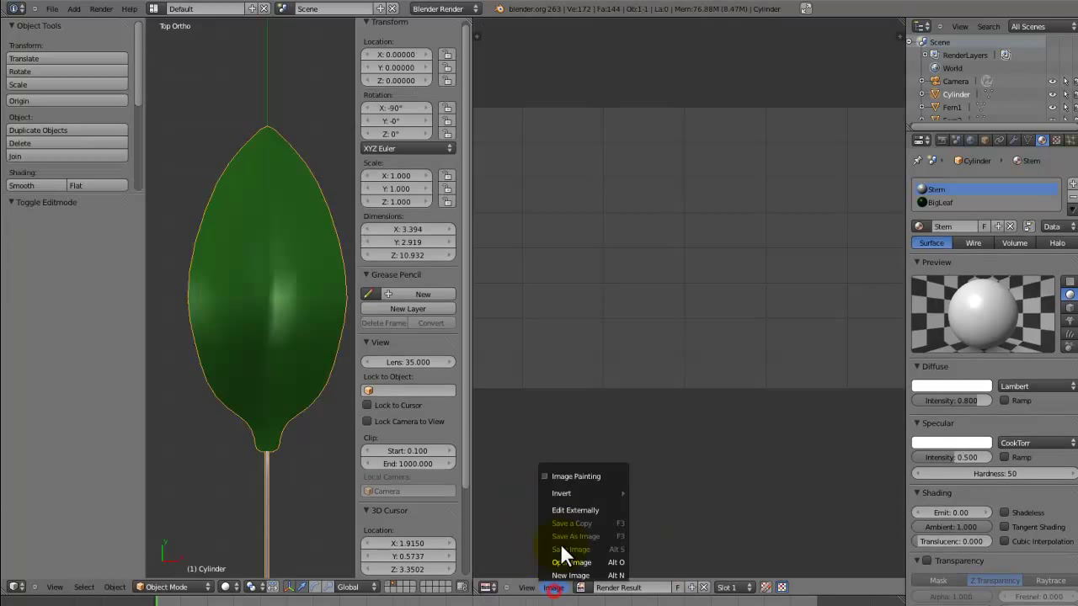
pyautogui.click(569, 561)
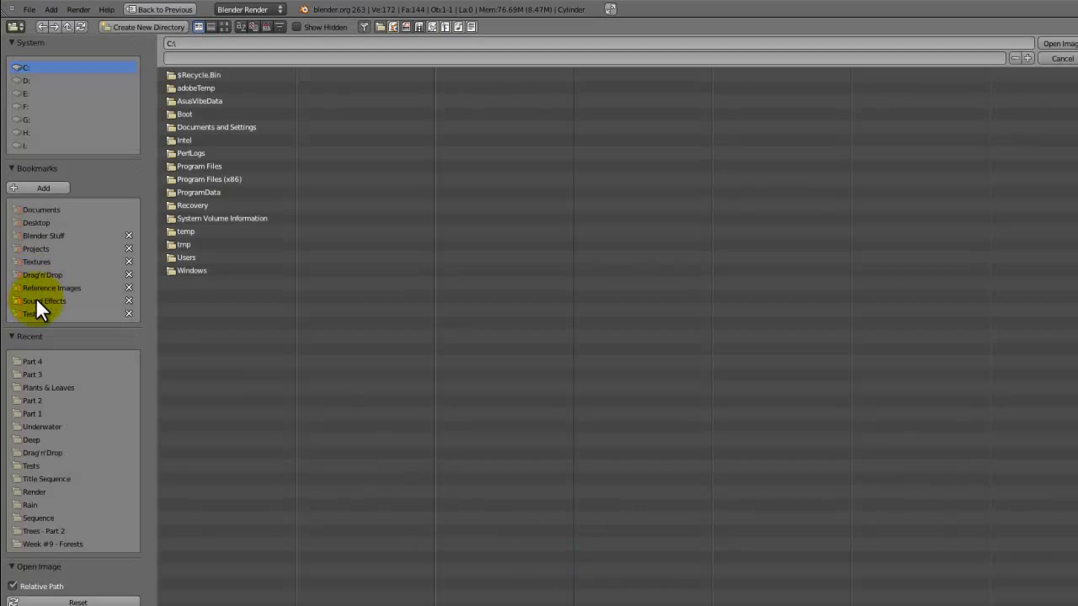
pyautogui.click(38, 262)
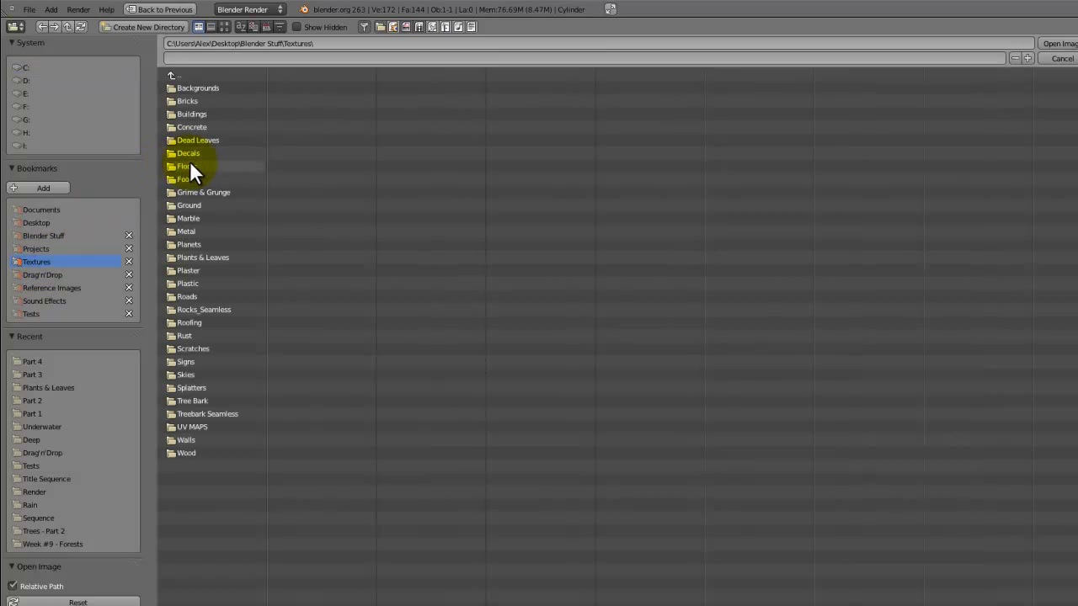
pyautogui.click(206, 257)
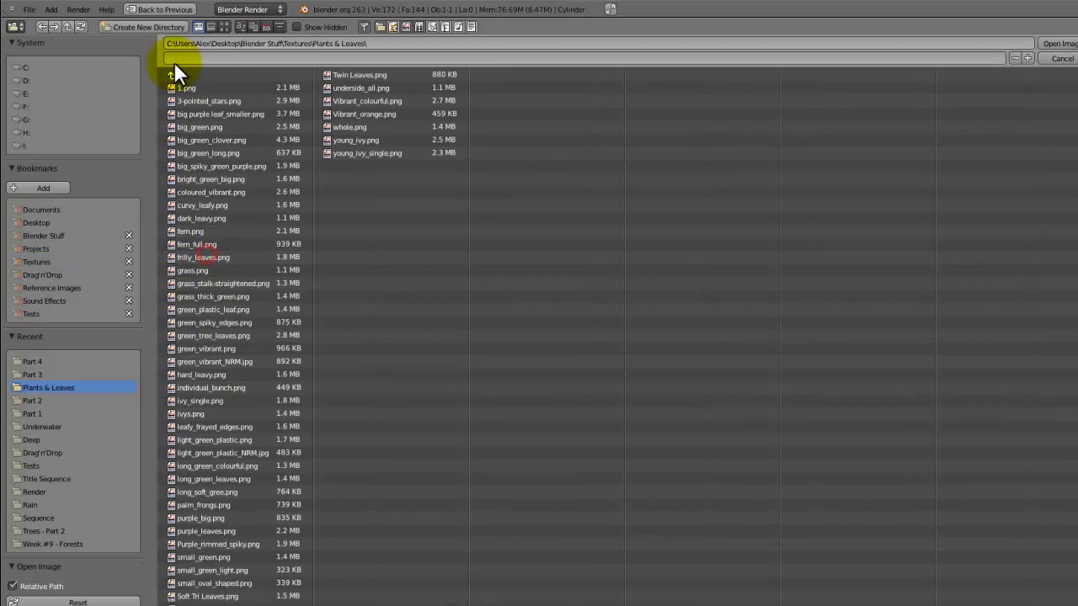
pyautogui.click(224, 25)
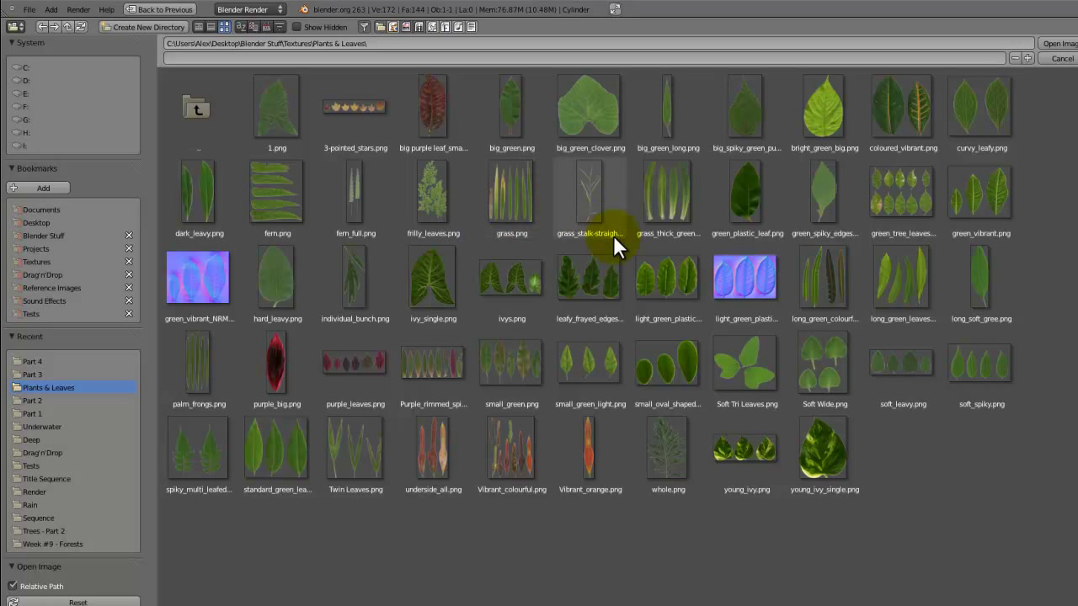
pyautogui.click(885, 352)
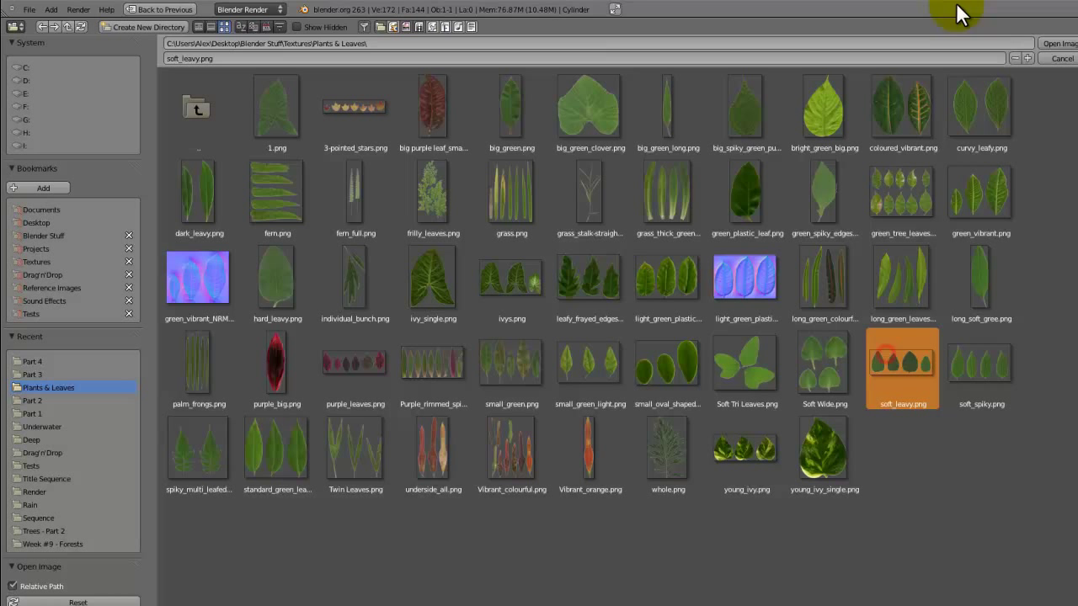
pyautogui.click(1052, 46)
# Enable Premultiply for the soft_leavy.png image so its transparent background displays correctly.
pyautogui.scroll(-3, 691, 370)
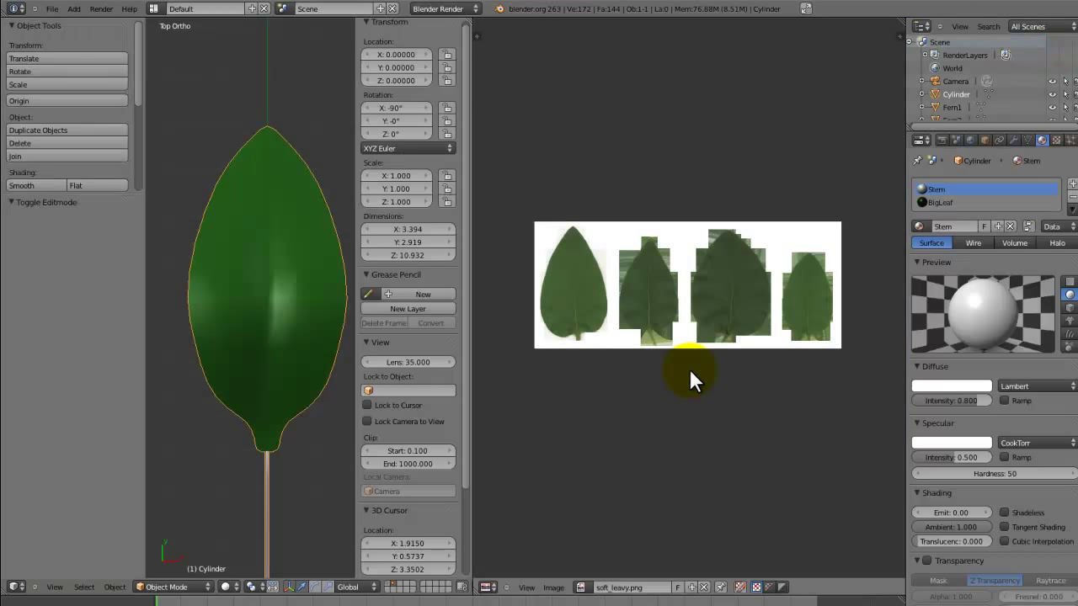
pyautogui.scroll(1, 691, 370)
pyautogui.scroll(-1, 691, 375)
pyautogui.press('t')
pyautogui.press('t')
pyautogui.press('n')
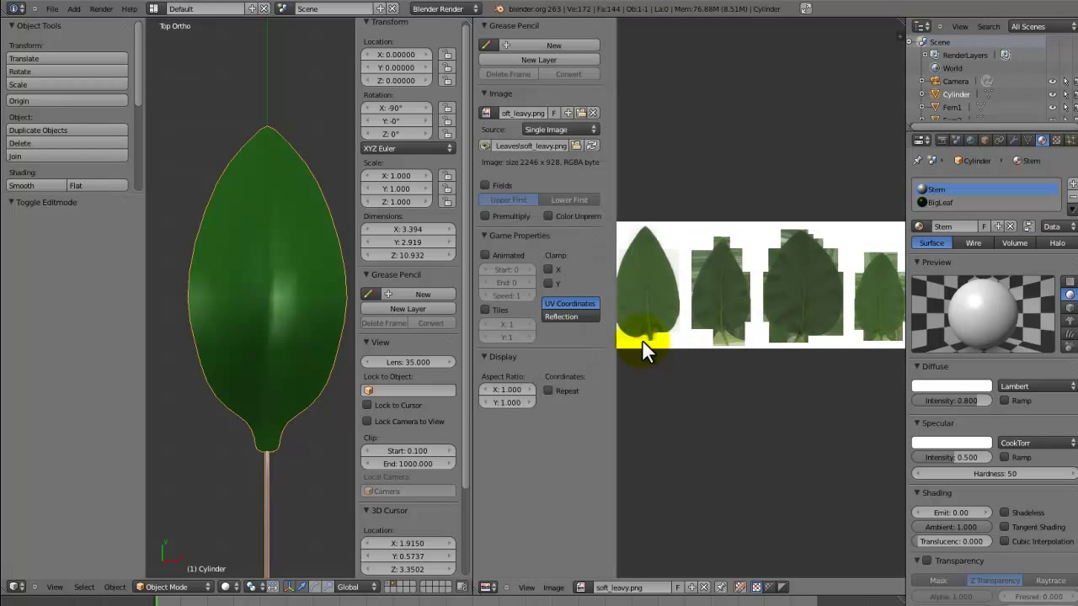
pyautogui.click(488, 214)
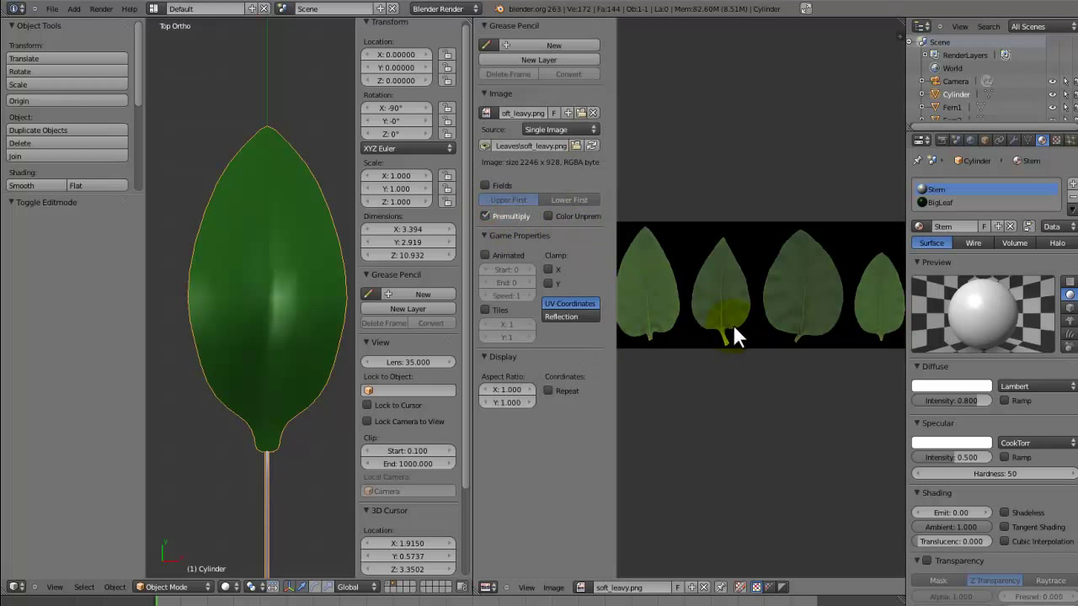
pyautogui.press('n')
pyautogui.scroll(2, 725, 335)
pyautogui.scroll(-2, 724, 333)
# Unwrap the selected leaf mesh onto the image with Project From View from the top view.
pyautogui.press('Tab')
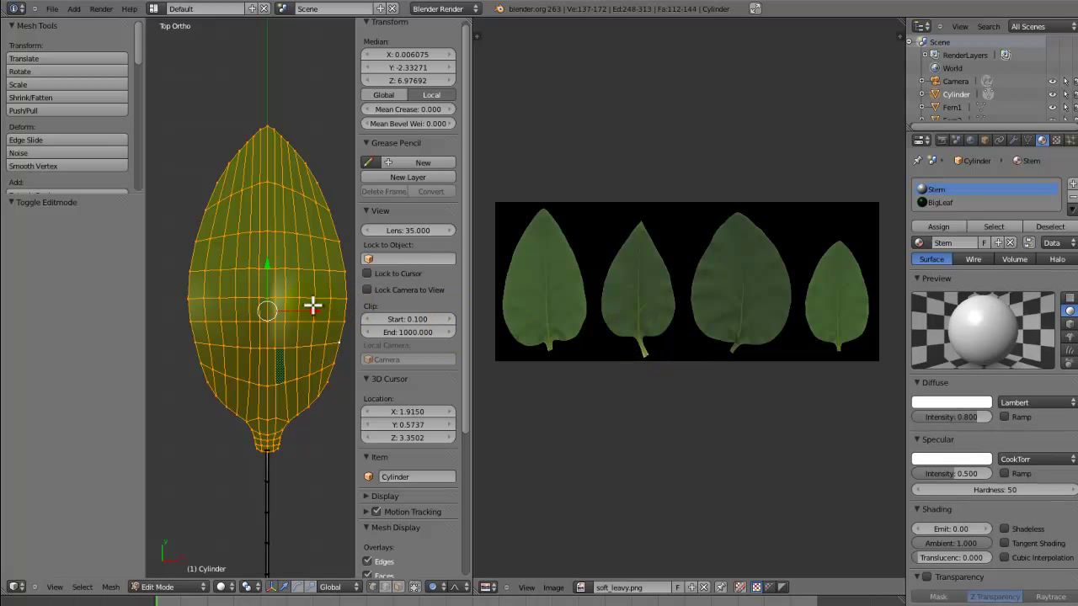
pyautogui.scroll(-2, 267, 306)
pyautogui.scroll(1, 274, 313)
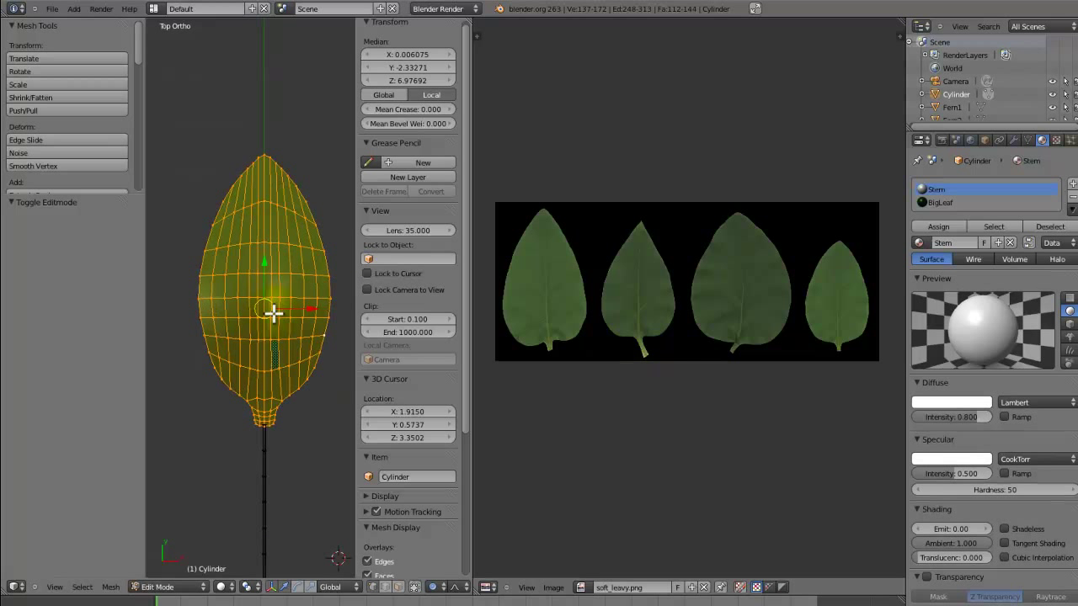
pyautogui.press('u')
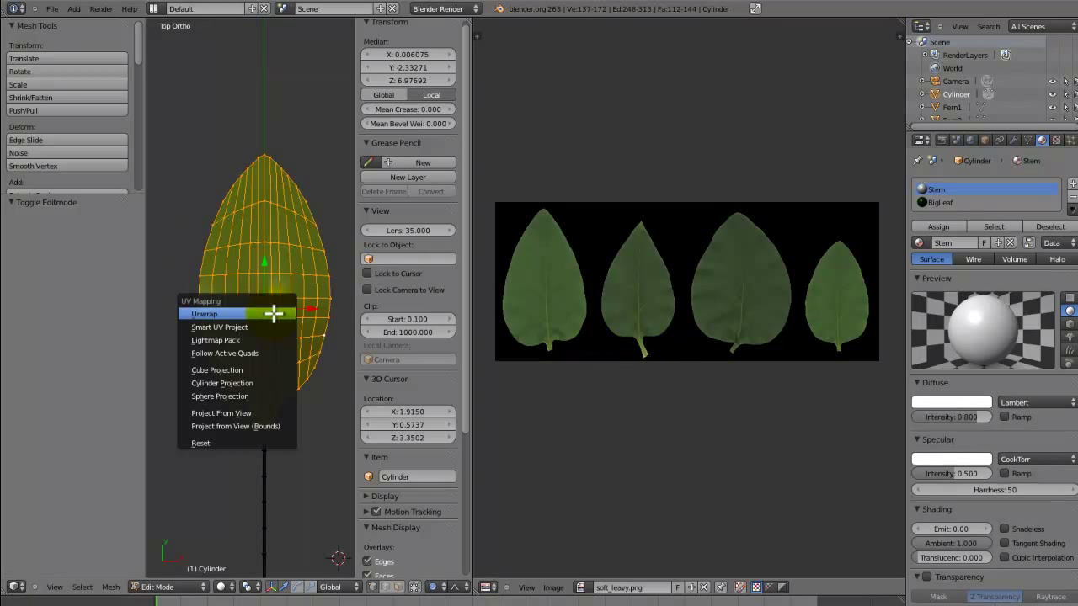
pyautogui.click(250, 413)
pyautogui.scroll(2, 595, 421)
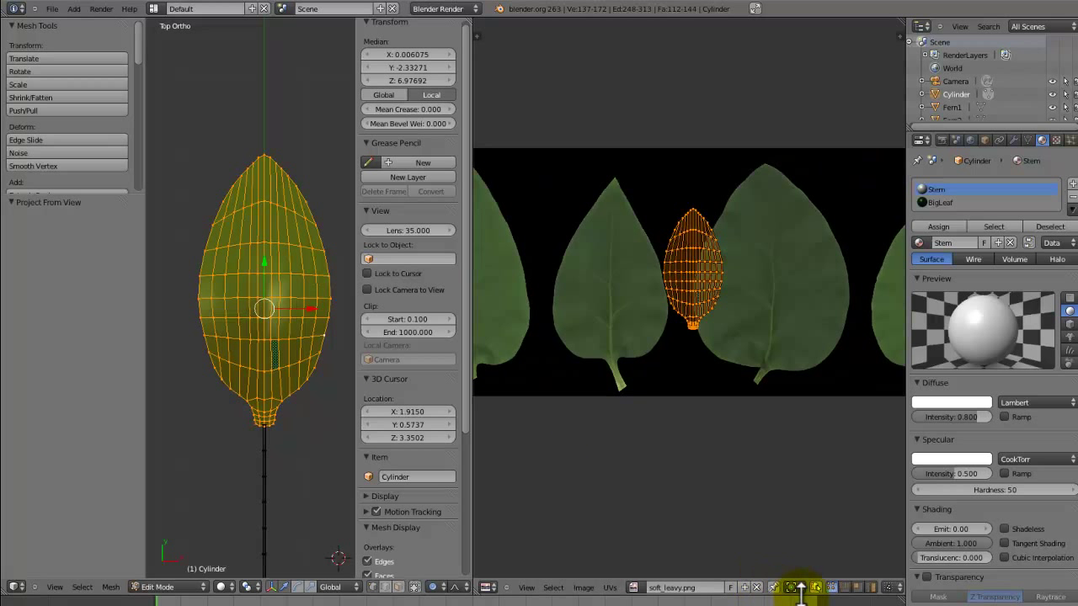
# Move the leaf's UV layout about -0.313 along X onto the second leaf of the image.
pyautogui.scroll(-2, 699, 370)
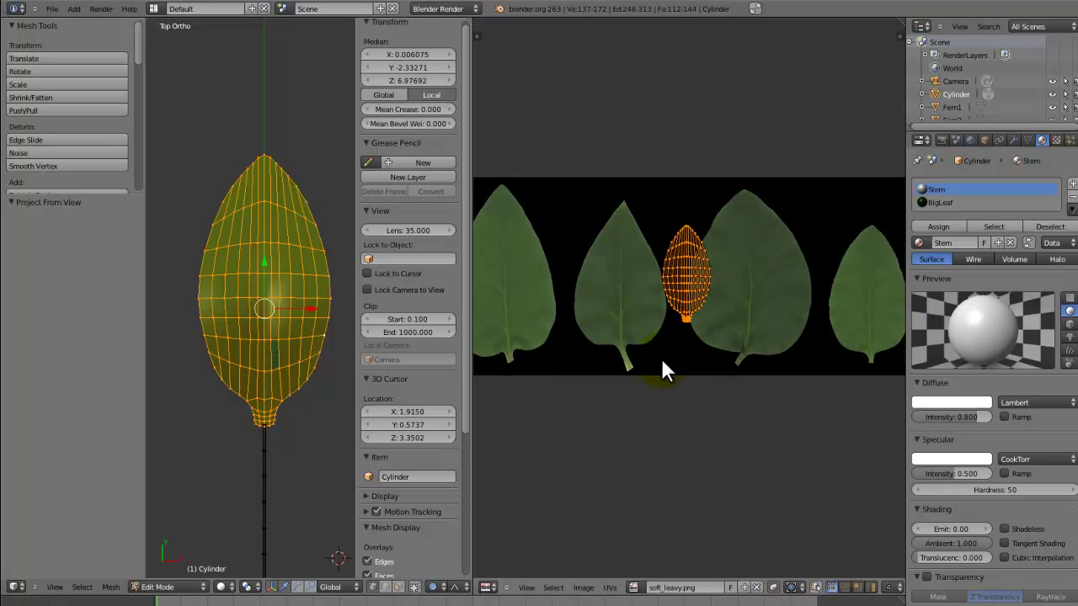
pyautogui.scroll(2, 665, 335)
pyautogui.press('g')
pyautogui.press('x')
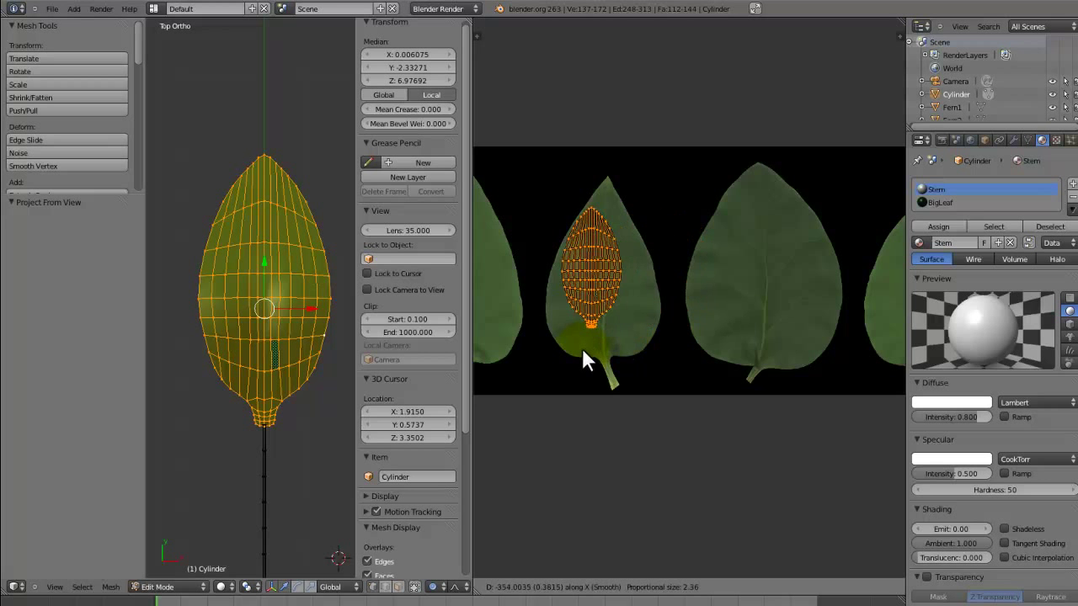
pyautogui.click(592, 354)
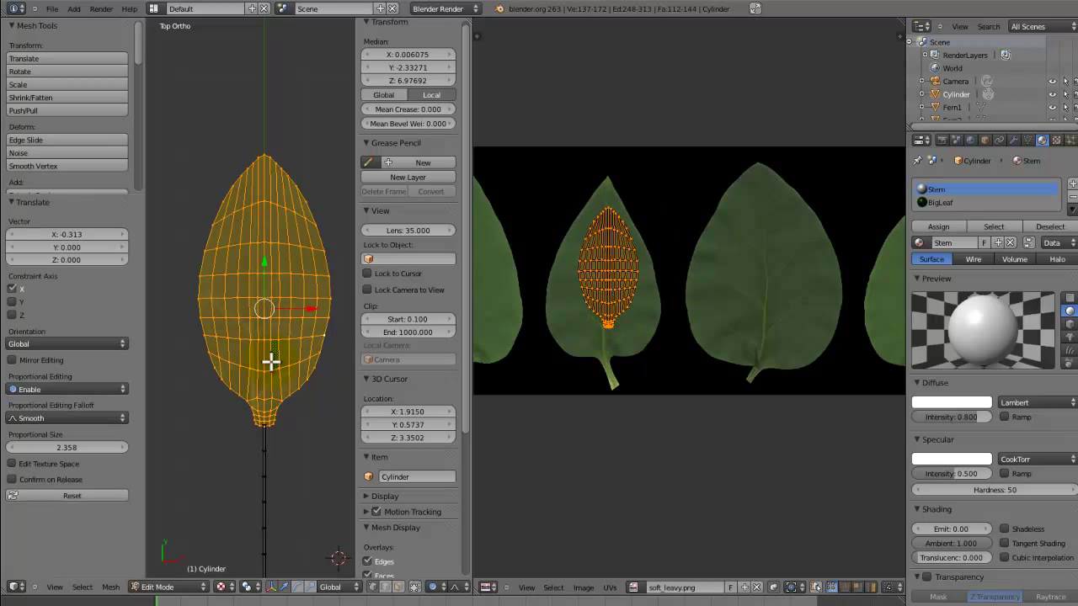
# Preview the texture on the leaf, then enlarge the UV layout and shift it slightly down inside the second leaf image.
pyautogui.scroll(2, 271, 363)
pyautogui.press('Tab')
pyautogui.scroll(-2, 270, 362)
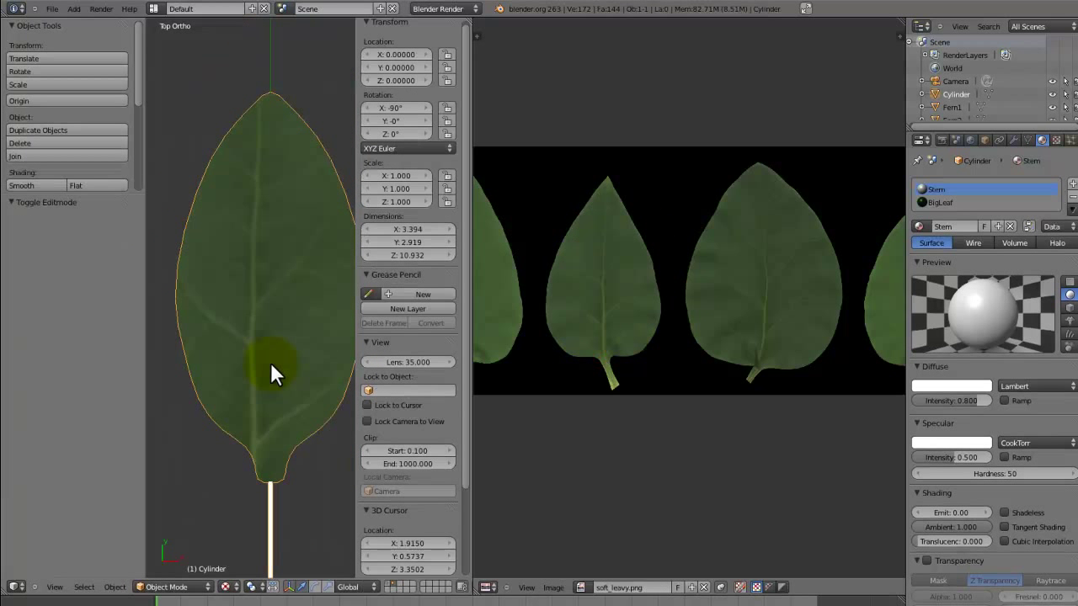
pyautogui.press('Tab')
pyautogui.press('s')
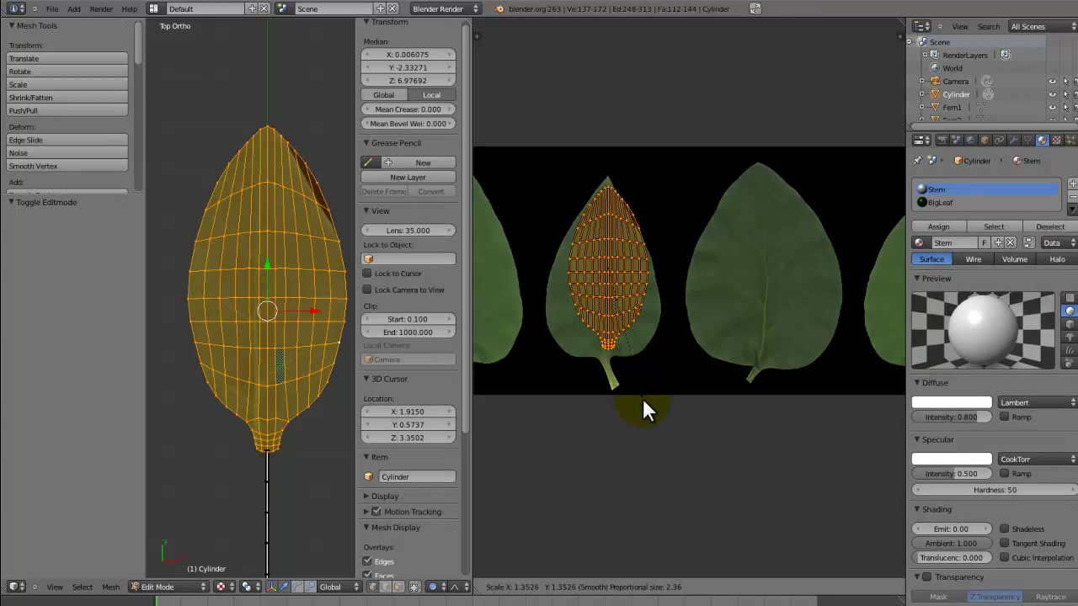
pyautogui.click(640, 409)
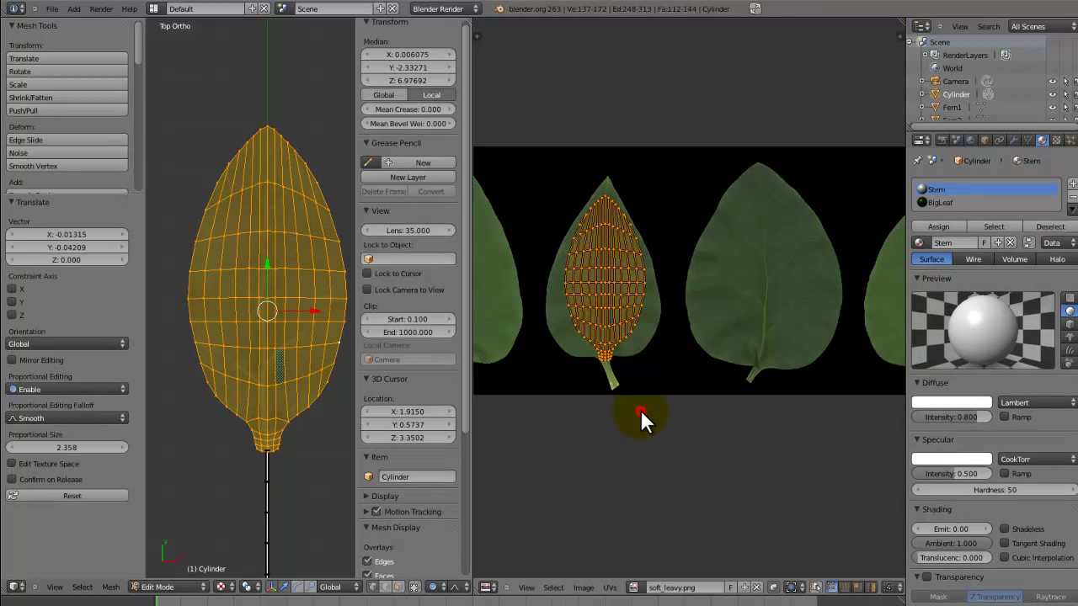
# Fine-tune the UV layout's position so the image's central vein runs down the middle of the leaf mesh.
pyautogui.scroll(3, 639, 405)
pyautogui.moveTo(638, 406); pyautogui.dragTo(717, 447, button='middle')
pyautogui.press('g')
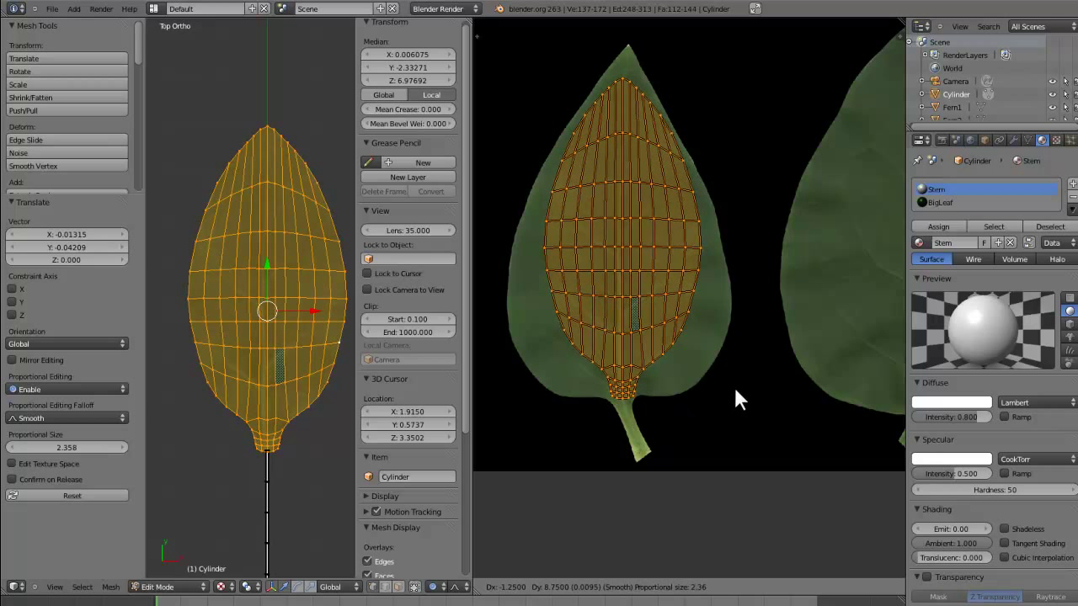
pyautogui.click(731, 382)
pyautogui.press('Tab')
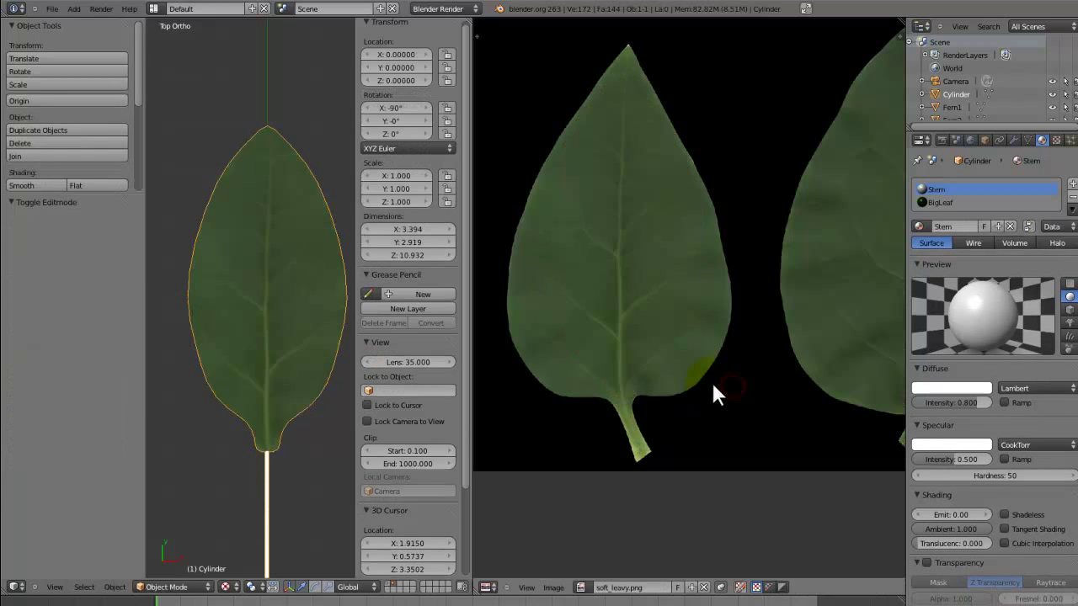
# Inspect the textured leaf from several angles and save over the current Blender file.
pyautogui.moveTo(305, 346); pyautogui.dragTo(447, 306, button='middle')
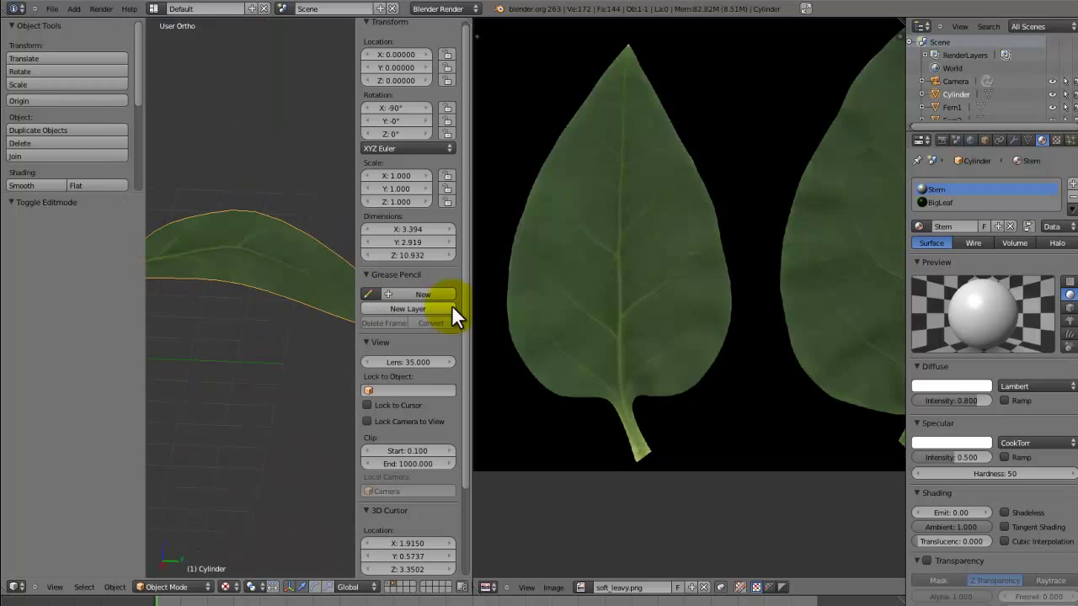
pyautogui.press('Tab')
pyautogui.moveTo(288, 301); pyautogui.dragTo(205, 312, button='middle')
pyautogui.press('Tab')
pyautogui.hotkey('ctrl', 's')
pyautogui.click(285, 338)
pyautogui.press('Tab')
pyautogui.press('Tab')
pyautogui.scroll(2, 314, 350)
pyautogui.scroll(-4, 284, 309)
pyautogui.scroll(3, 271, 437)
pyautogui.hotkey('ctrl', 's')
pyautogui.click(271, 437)
# Snap the 3D cursor to the scene centre at the base of the stem.
pyautogui.press('KP_7')
pyautogui.hotkey('shift', 's')
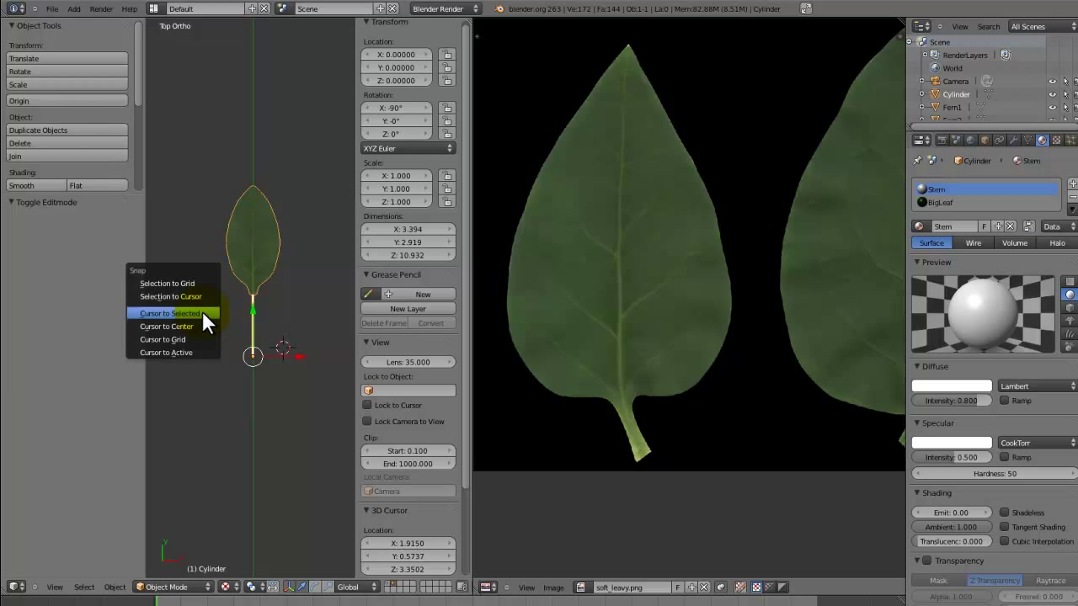
pyautogui.click(202, 317)
pyautogui.scroll(5, 190, 320)
pyautogui.scroll(1, 191, 320)
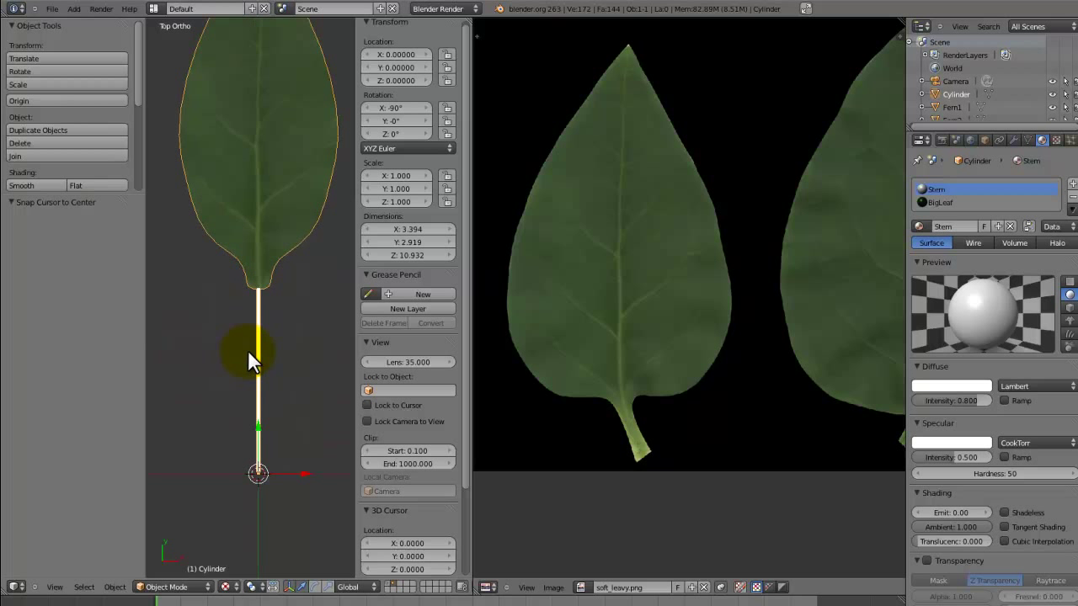
# Enlarge the leaf's UV layout slightly over the second leaf image and return to Object Mode.
pyautogui.keyDown('shift'); pyautogui.moveTo(250, 356); pyautogui.dragTo(261, 428, button='middle'); pyautogui.keyUp('shift')
pyautogui.press('Tab')
pyautogui.press('Tab')
pyautogui.press('Tab')
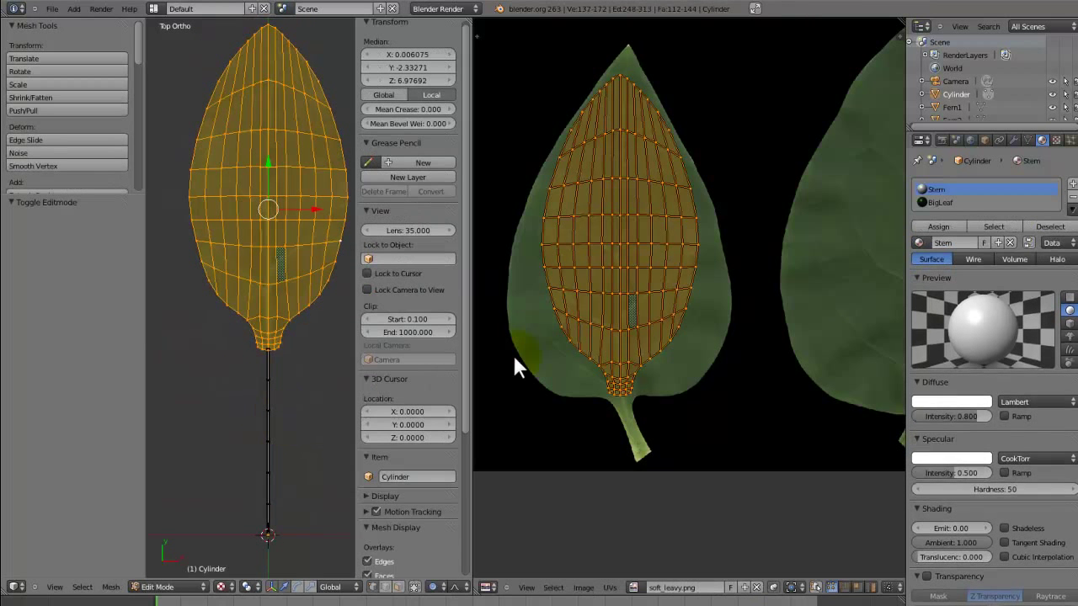
pyautogui.scroll(2, 703, 359)
pyautogui.press('s')
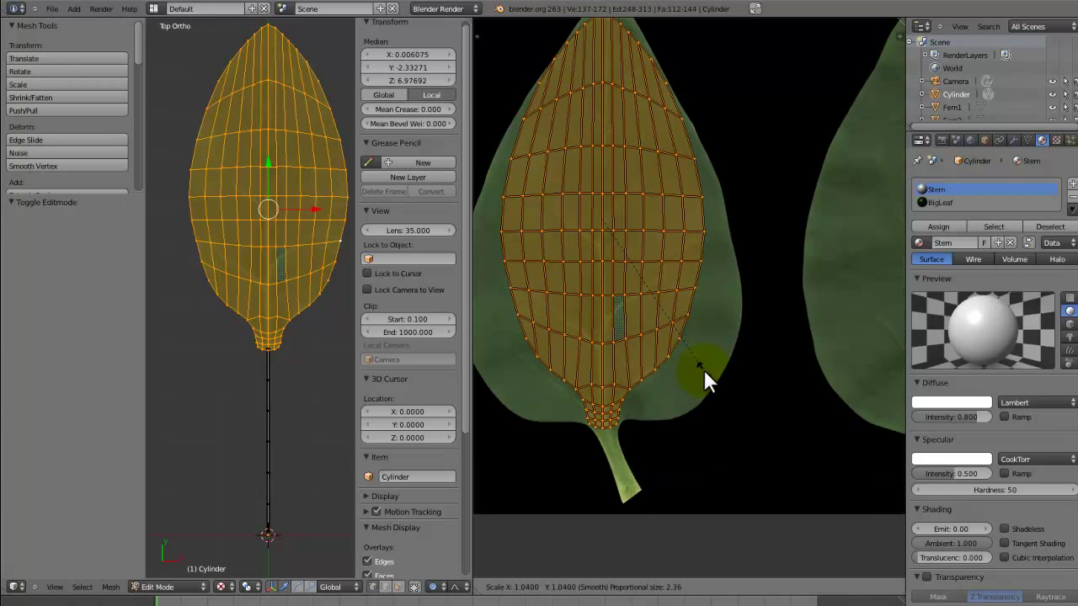
pyautogui.click(704, 370)
pyautogui.press('Tab')
pyautogui.press('Tab')
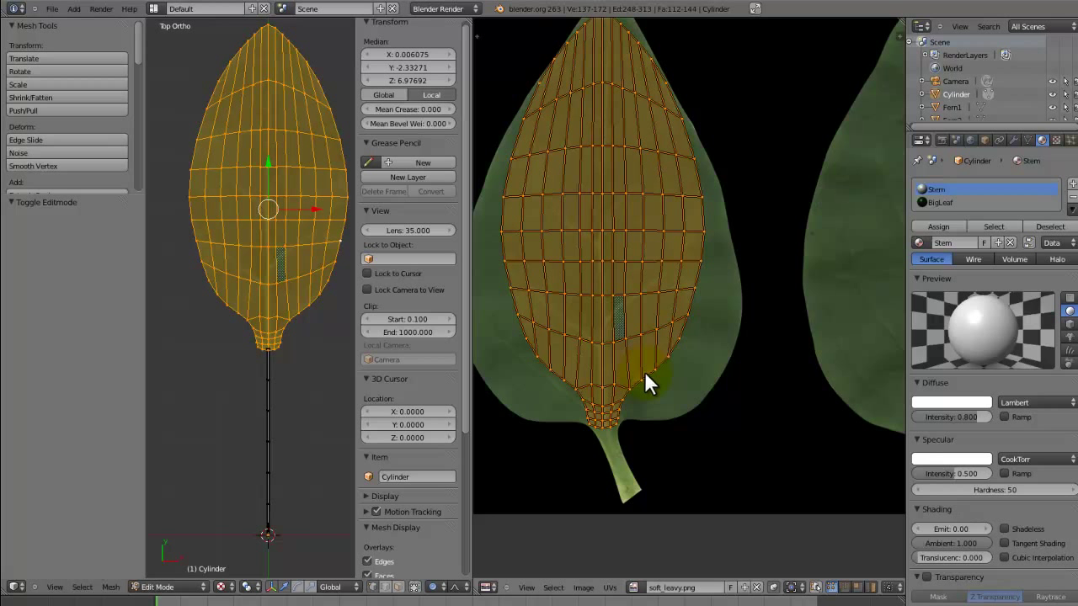
pyautogui.press('Tab')
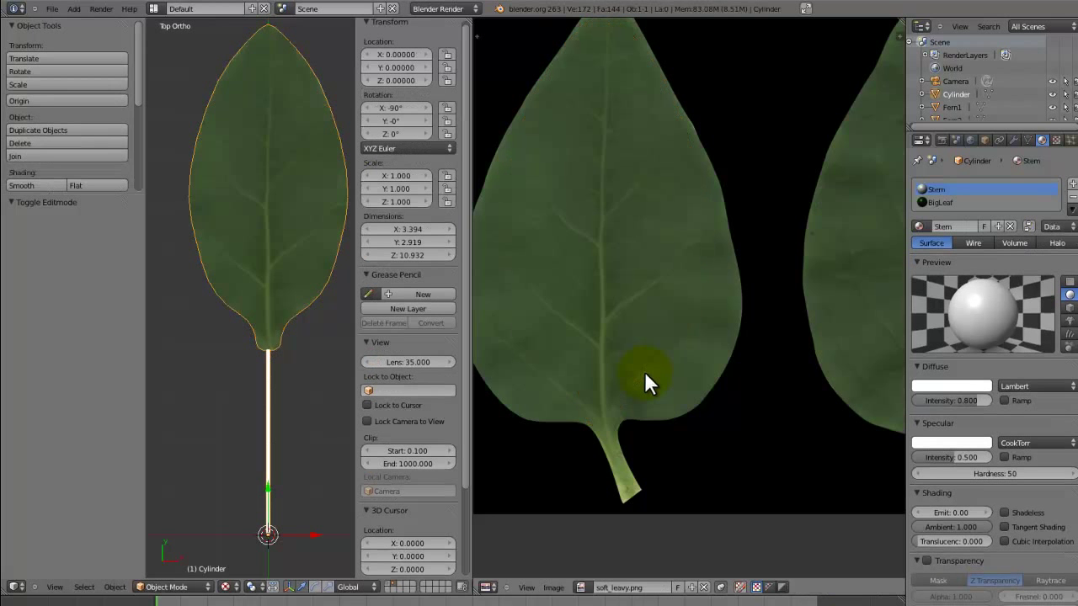
# Set the specular hardness of the BigLeaf material to 250.
pyautogui.click(986, 202)
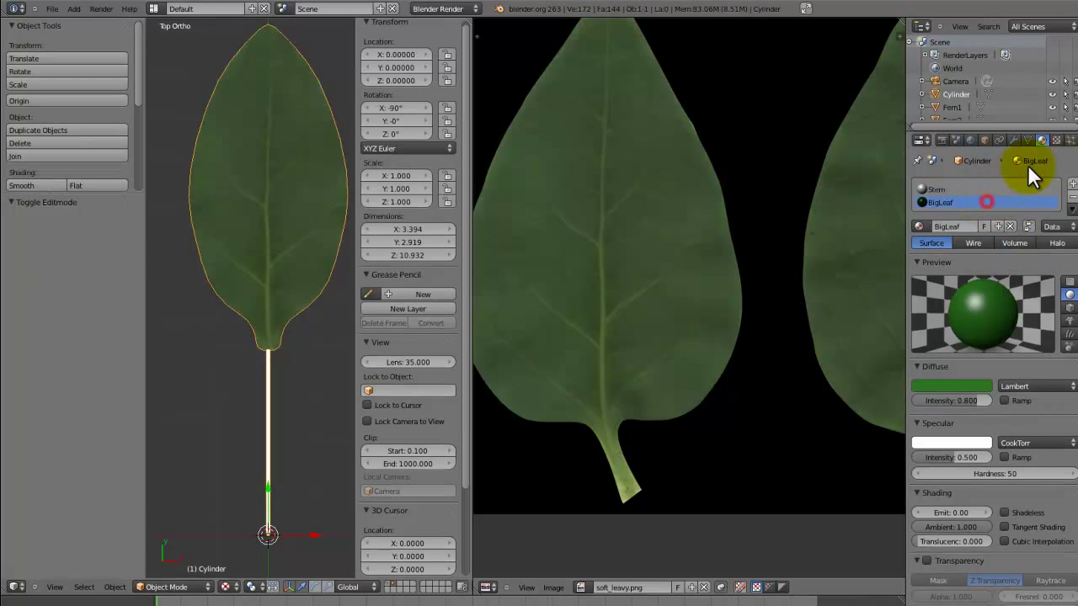
pyautogui.click(1056, 139)
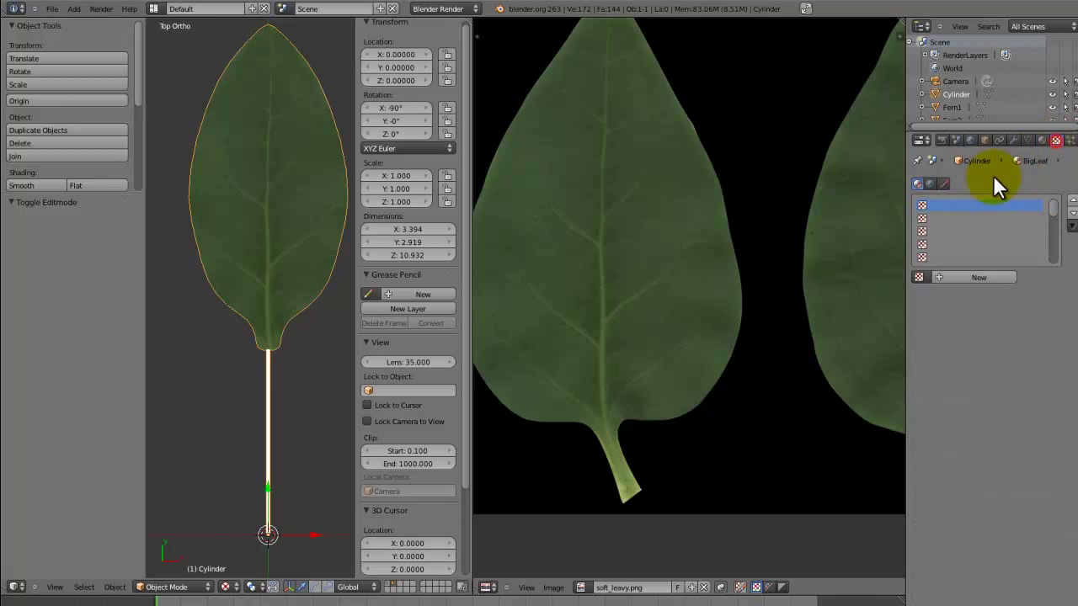
pyautogui.click(1042, 140)
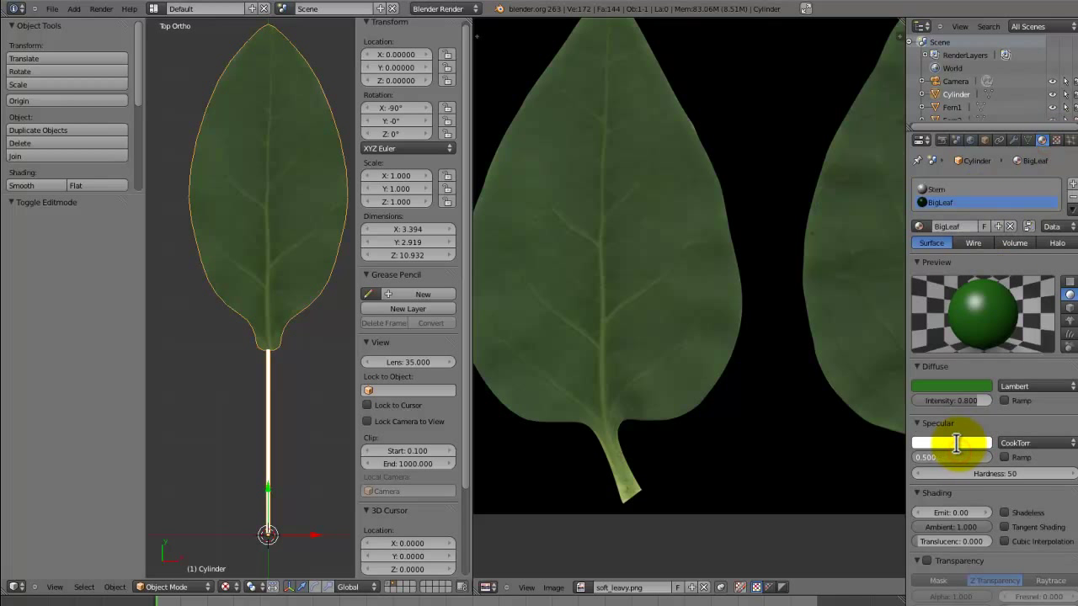
pyautogui.click(997, 473)
pyautogui.write('250')
pyautogui.press('Return')
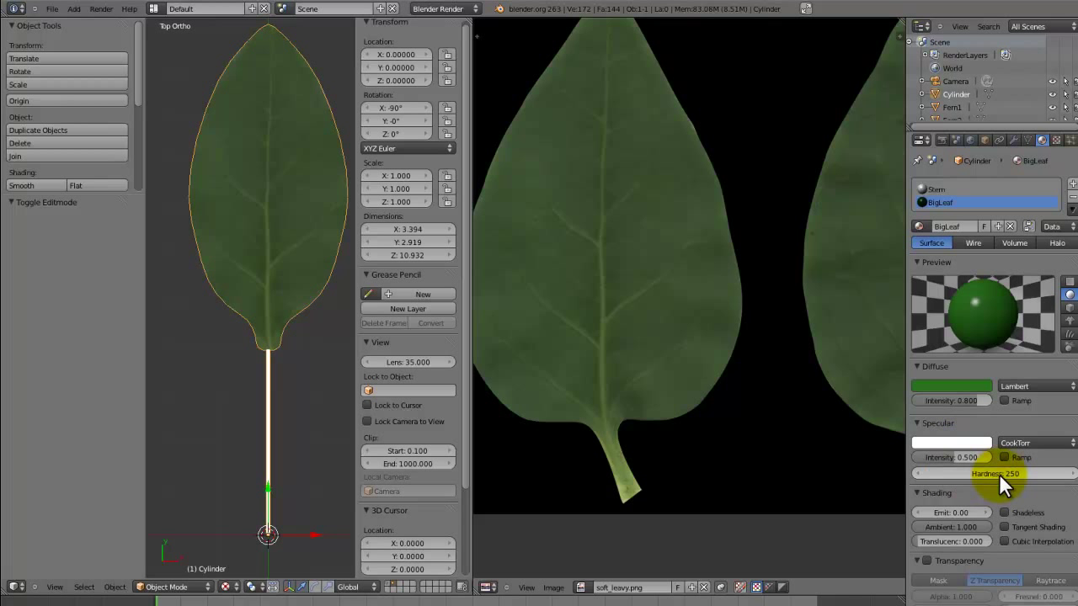
# Add an Image or Movie texture to the BigLeaf material using soft_leavy.png.
pyautogui.click(1057, 140)
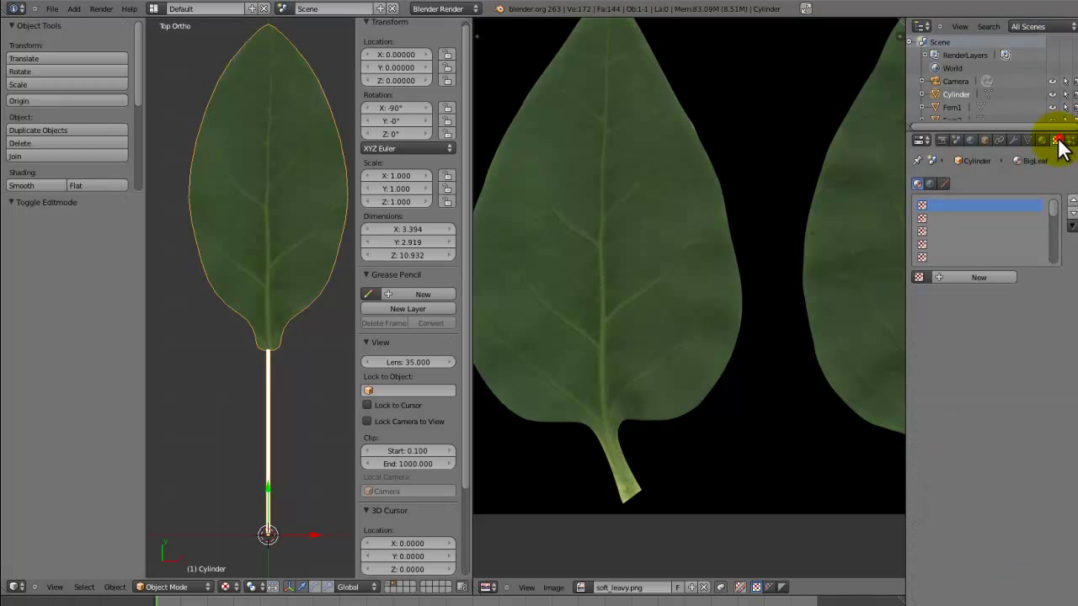
pyautogui.click(971, 279)
pyautogui.click(966, 294)
pyautogui.click(983, 209)
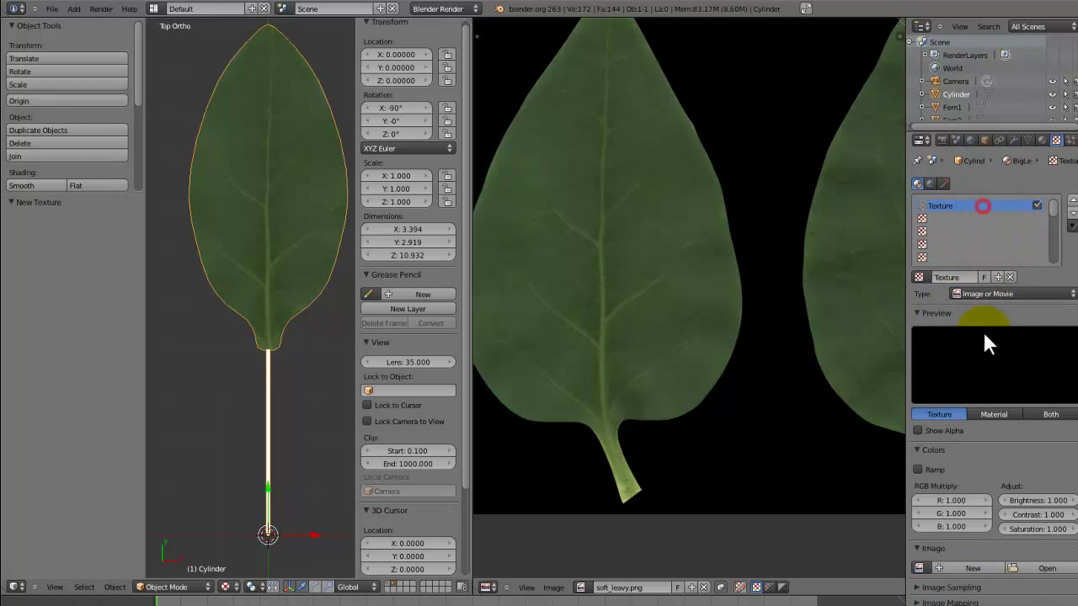
pyautogui.click(919, 569)
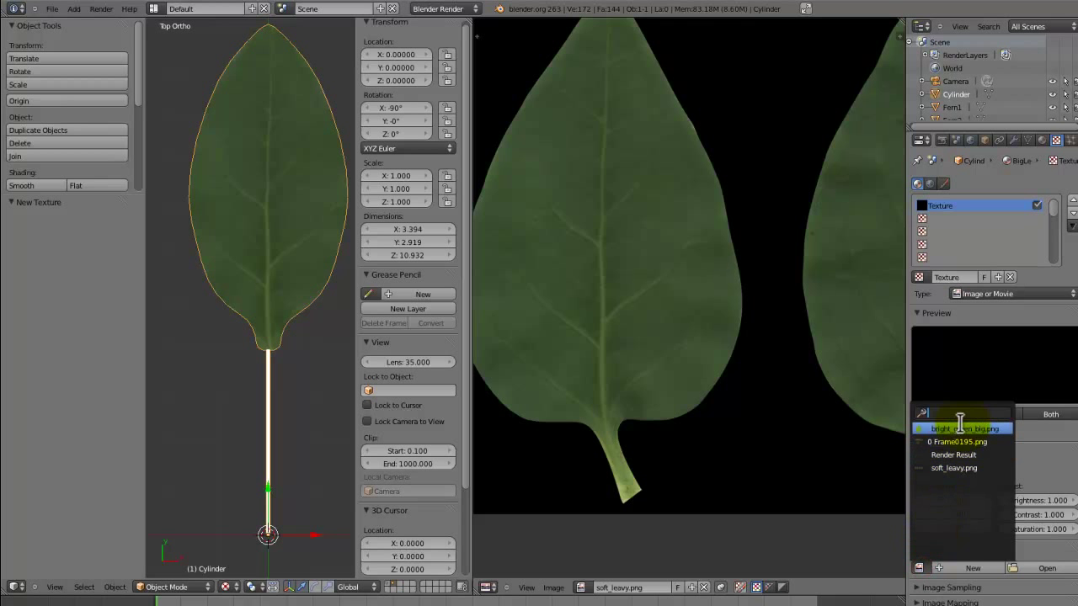
pyautogui.click(954, 469)
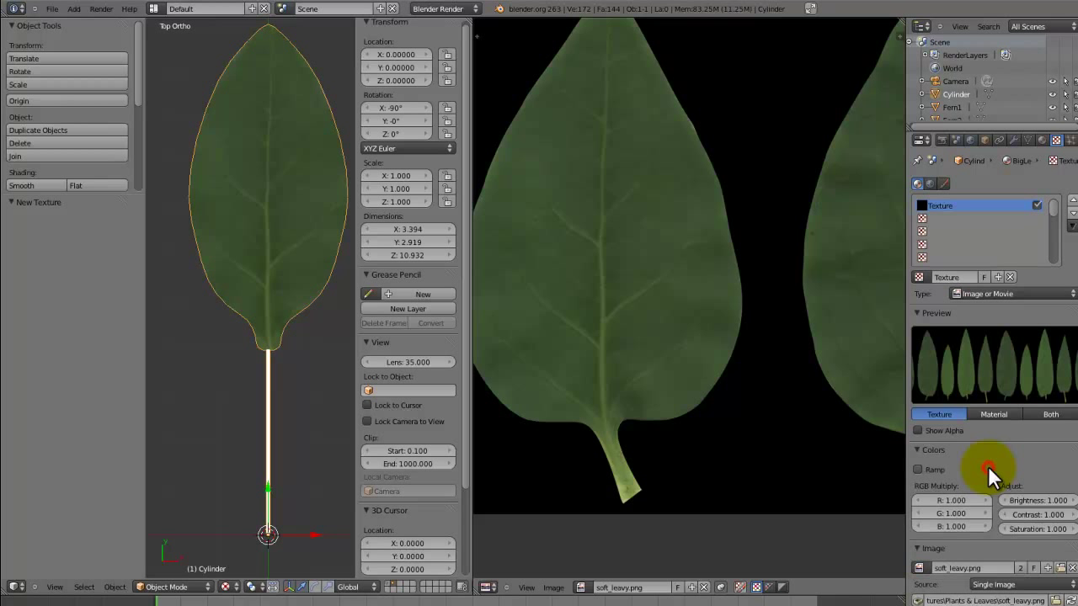
# Rename the new texture BigLeafCOL and save over the current Blender file.
pyautogui.click(960, 278)
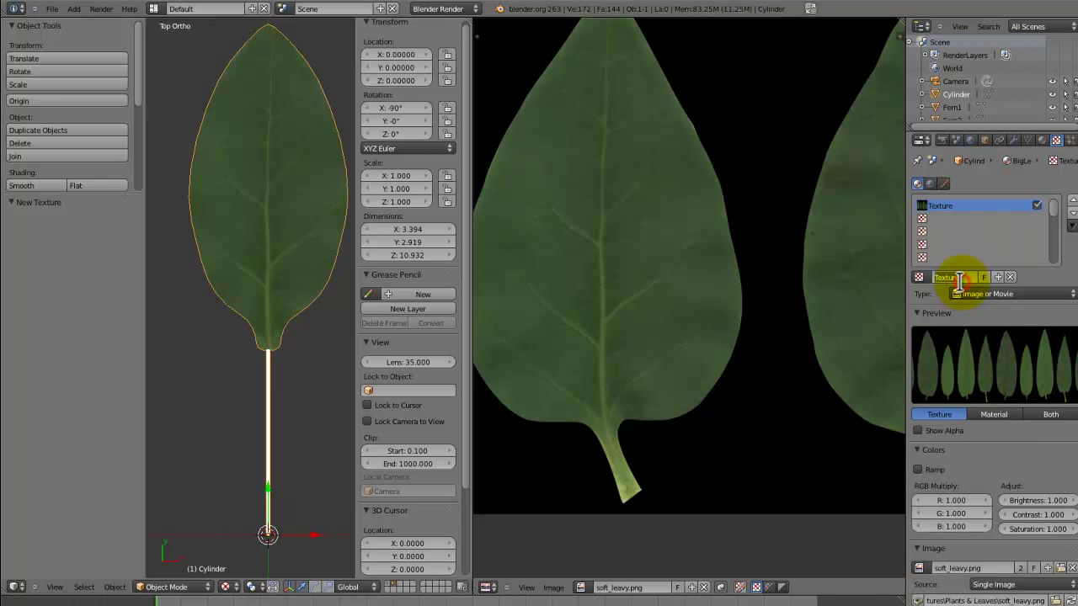
pyautogui.write('BigLeafCOL')
pyautogui.press('Return')
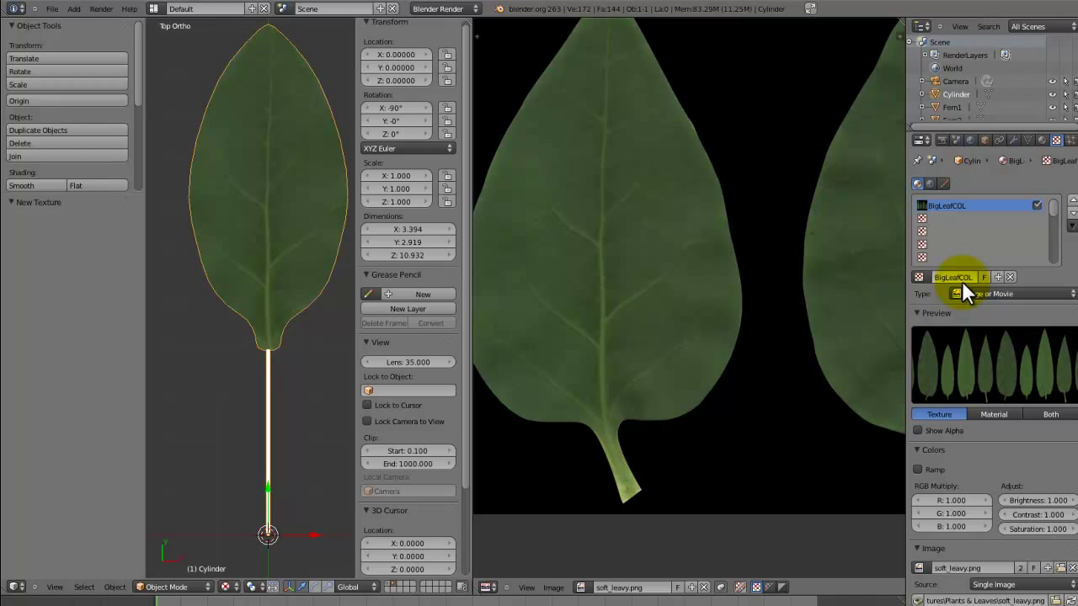
pyautogui.hotkey('ctrl', 's')
pyautogui.click(961, 283)
# Set the BigLeafCOL texture's mapping coordinates to UV.
pyautogui.scroll(-2, 967, 398)
pyautogui.scroll(-8, 995, 495)
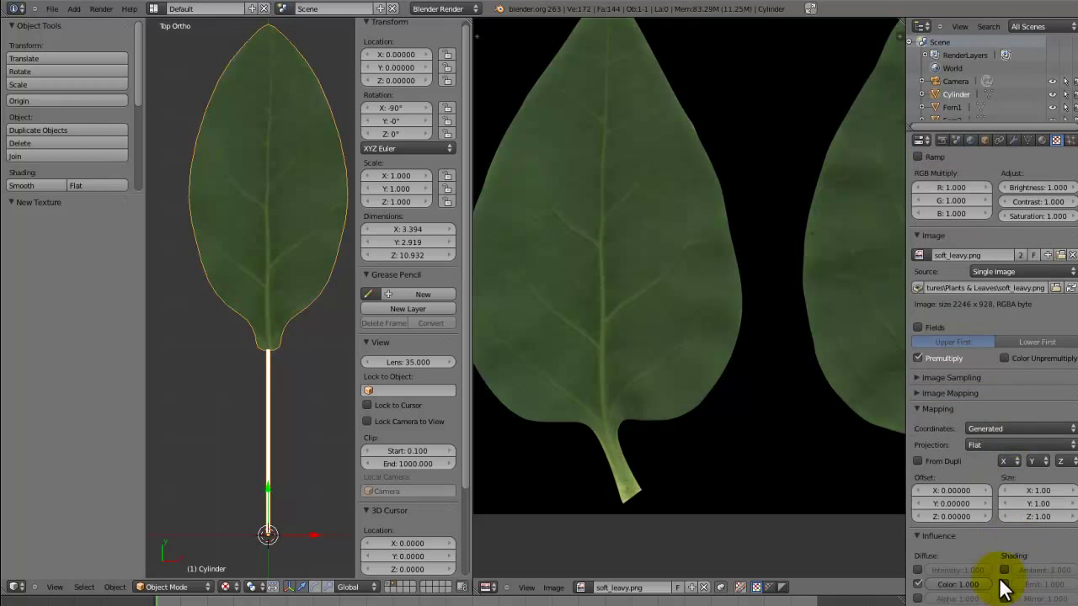
pyautogui.scroll(4, 1002, 573)
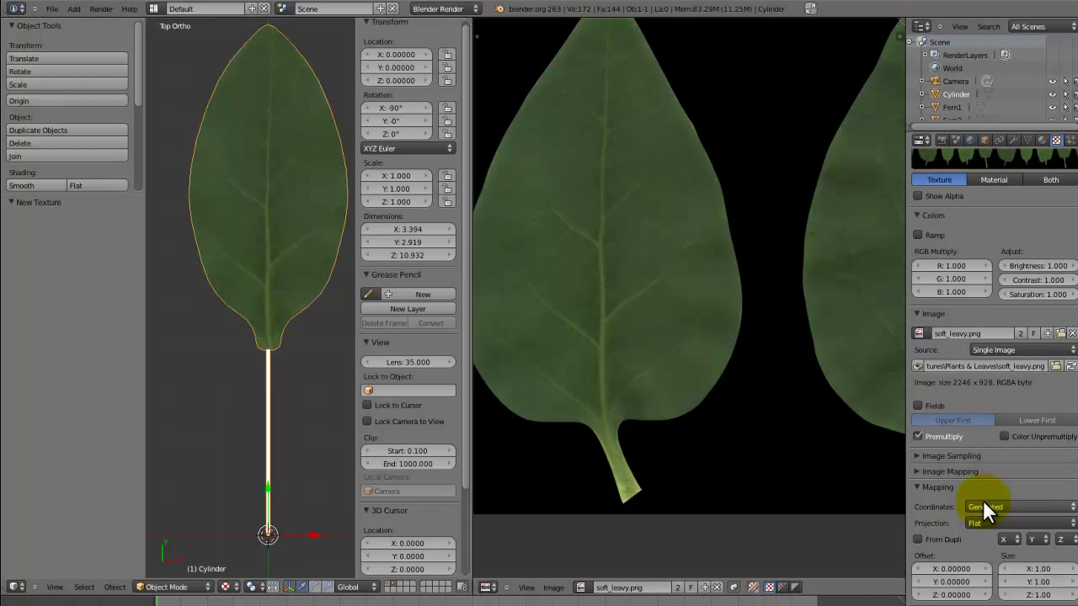
pyautogui.click(984, 504)
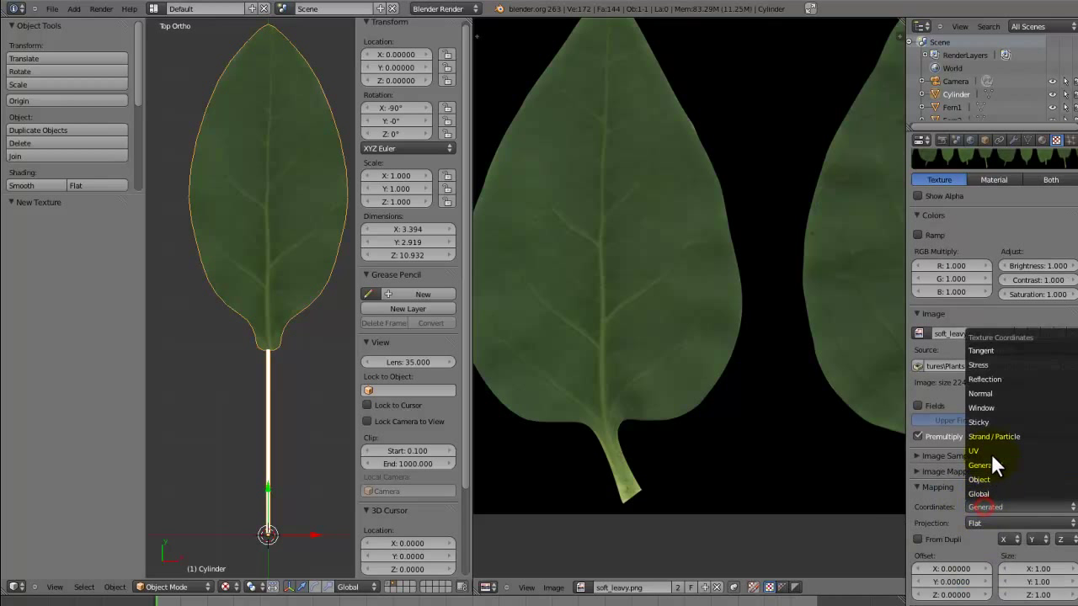
pyautogui.click(992, 454)
pyautogui.scroll(7, 1000, 477)
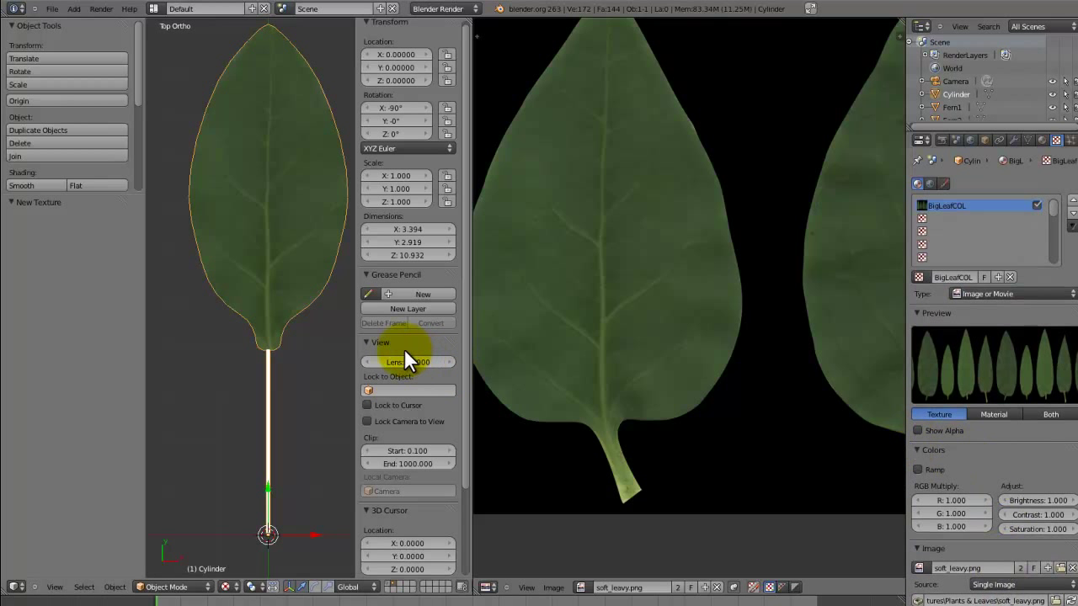
# Duplicate the stem-and-leaf object in place and rotate the copy about 36° clockwise around its stem base in top view.
pyautogui.scroll(-2, 269, 321)
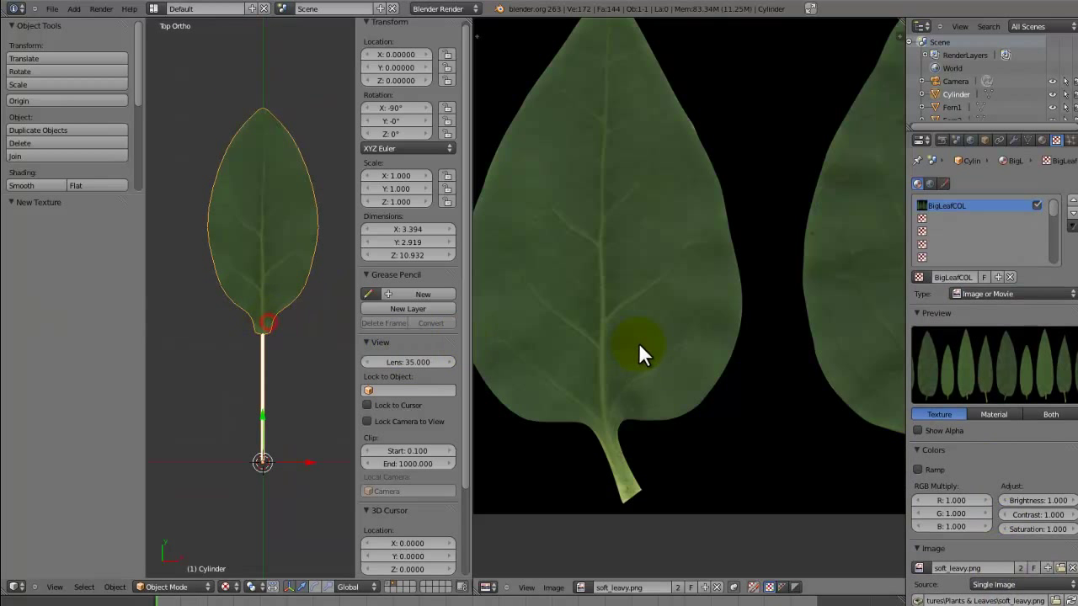
pyautogui.scroll(-4, 638, 343)
pyautogui.press('z')
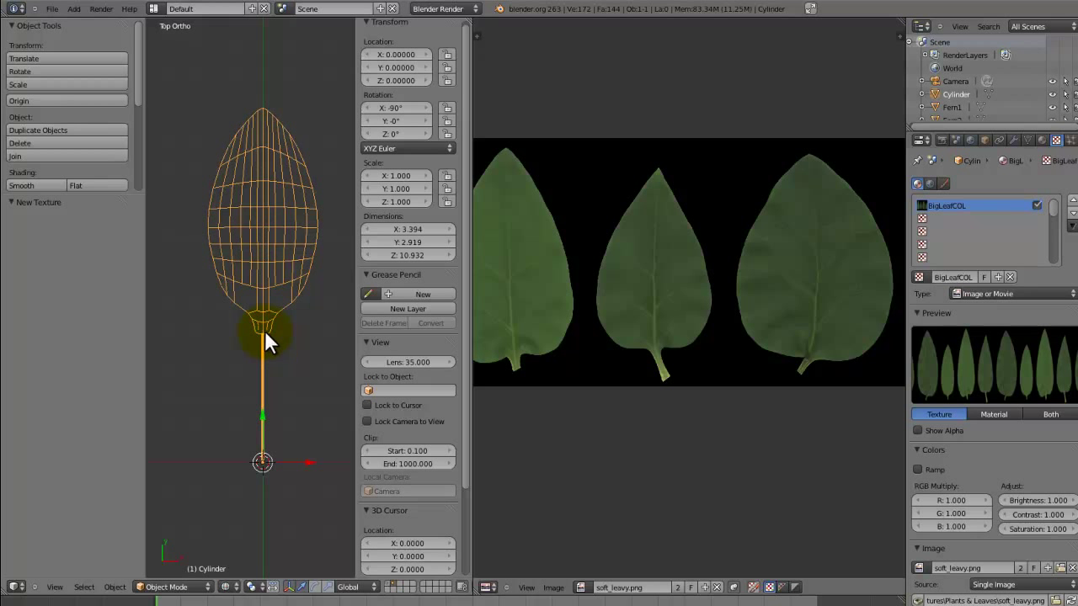
pyautogui.press('z')
pyautogui.hotkey('shift', 'd')
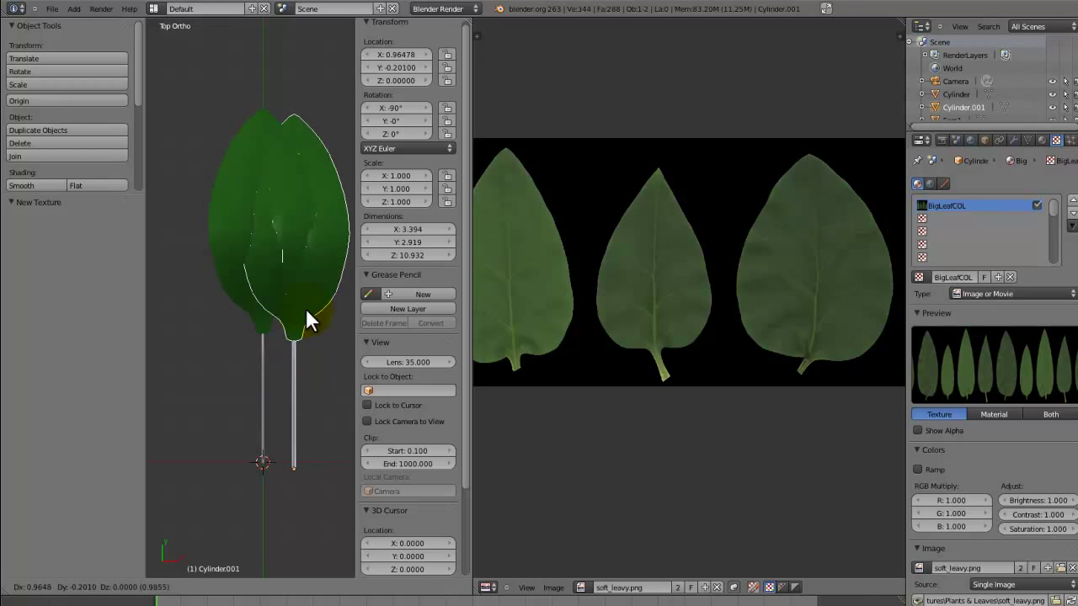
pyautogui.click(288, 286)
pyautogui.scroll(-3, 253, 294)
pyautogui.press('r')
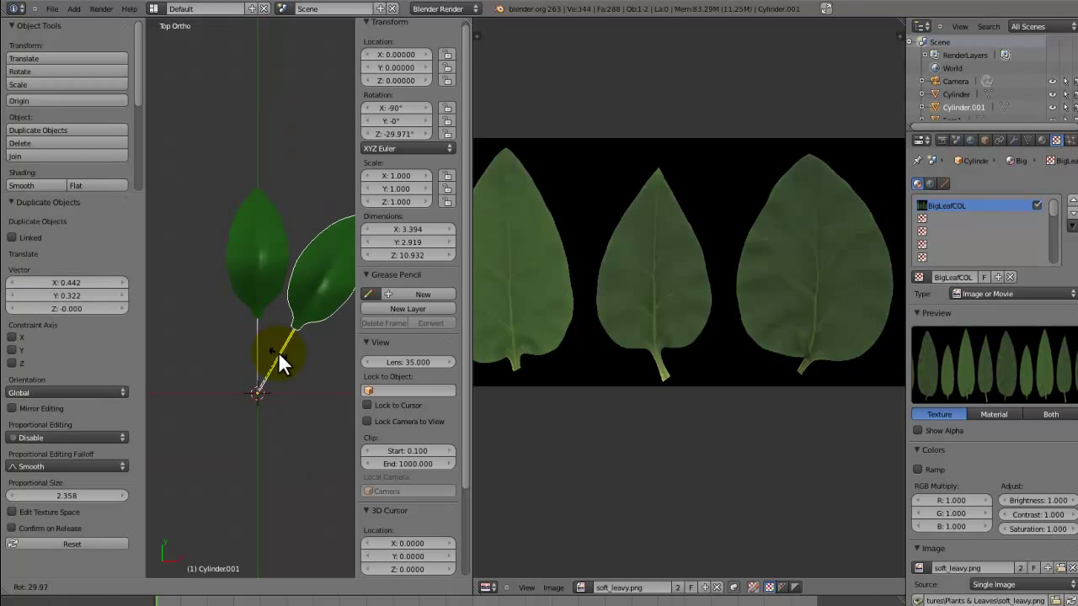
pyautogui.click(279, 354)
# Move the copy's UV layout about 0.655 along X onto the broad dark leaf image beside the current one.
pyautogui.press('Tab')
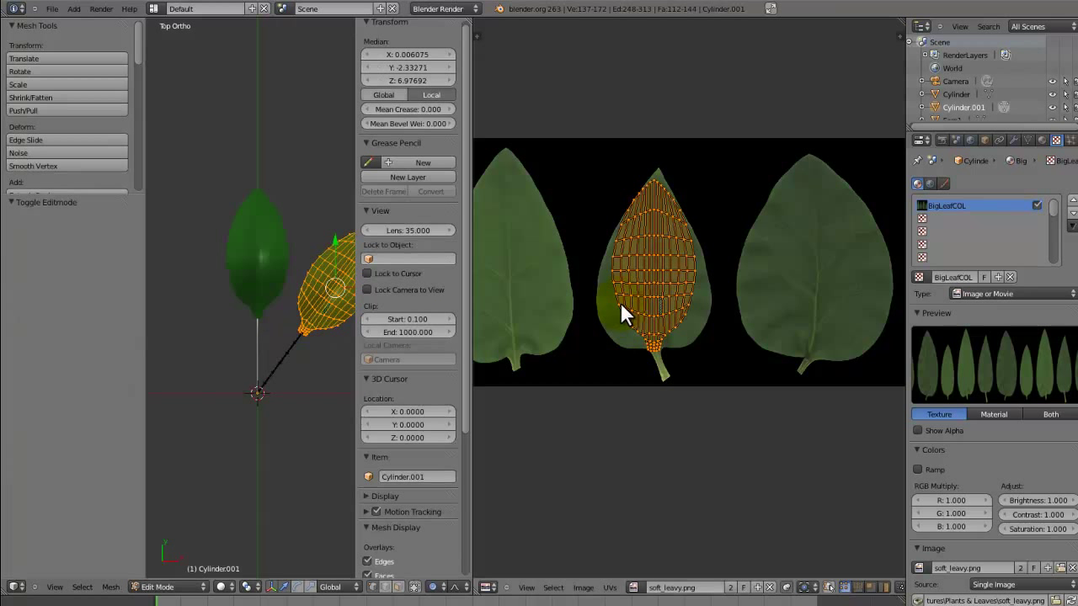
pyautogui.press('g')
pyautogui.press('x')
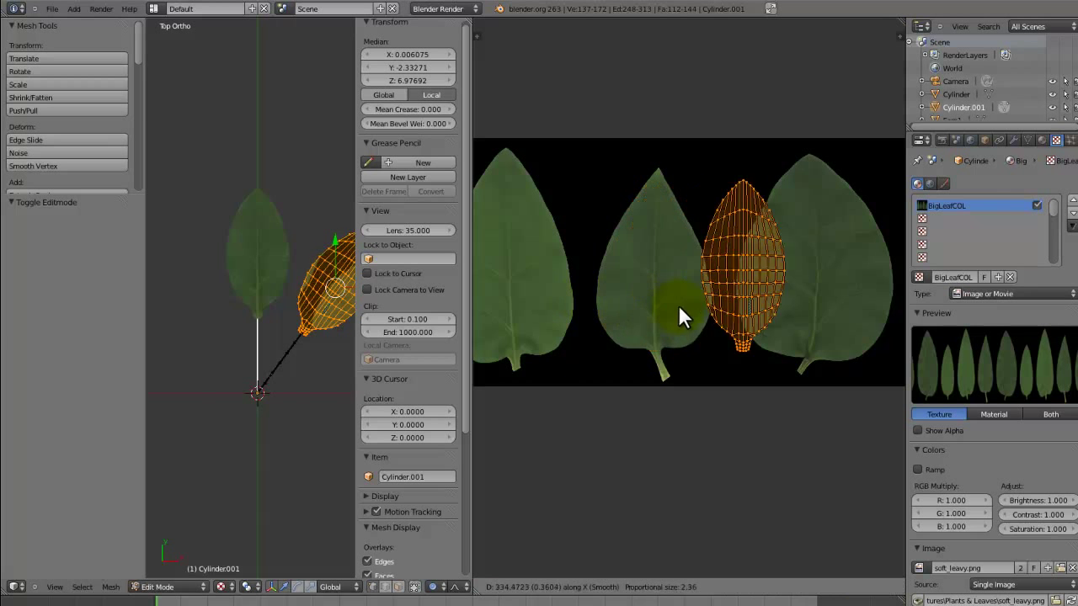
pyautogui.click(746, 323)
pyautogui.keyDown('shift'); pyautogui.moveTo(251, 297); pyautogui.dragTo(186, 293, button='middle'); pyautogui.keyUp('shift')
pyautogui.scroll(8, 238, 315)
pyautogui.keyDown('shift'); pyautogui.moveTo(239, 318); pyautogui.dragTo(209, 343, button='middle'); pyautogui.keyUp('shift')
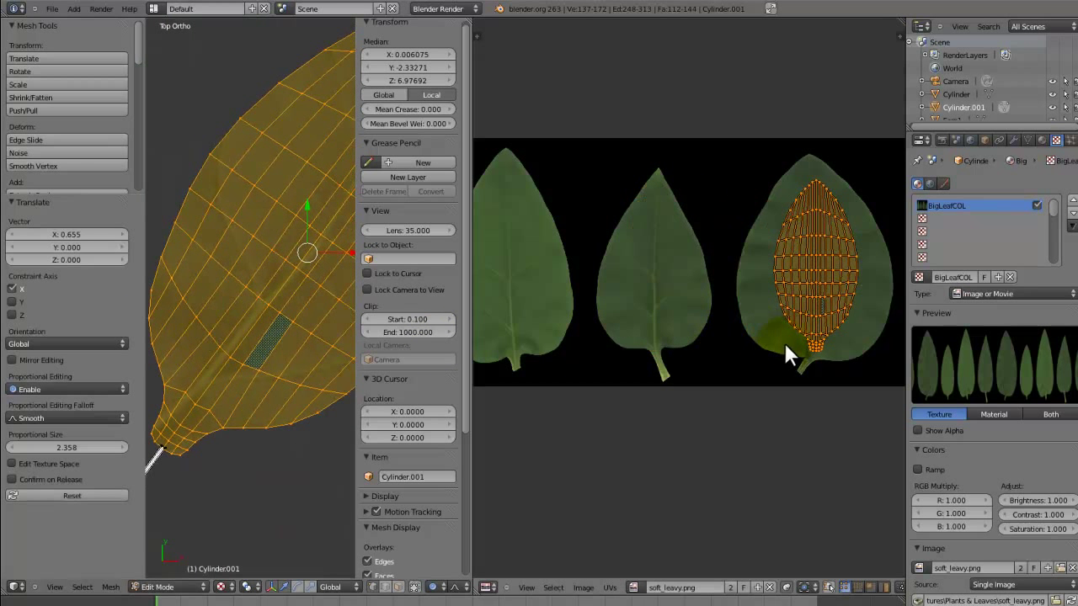
# Enlarge the copy's UV layout by about 1.153, centre it on the broad leaf's vein, and save over the Blender file.
pyautogui.press('s')
pyautogui.click(824, 362)
pyautogui.press('g')
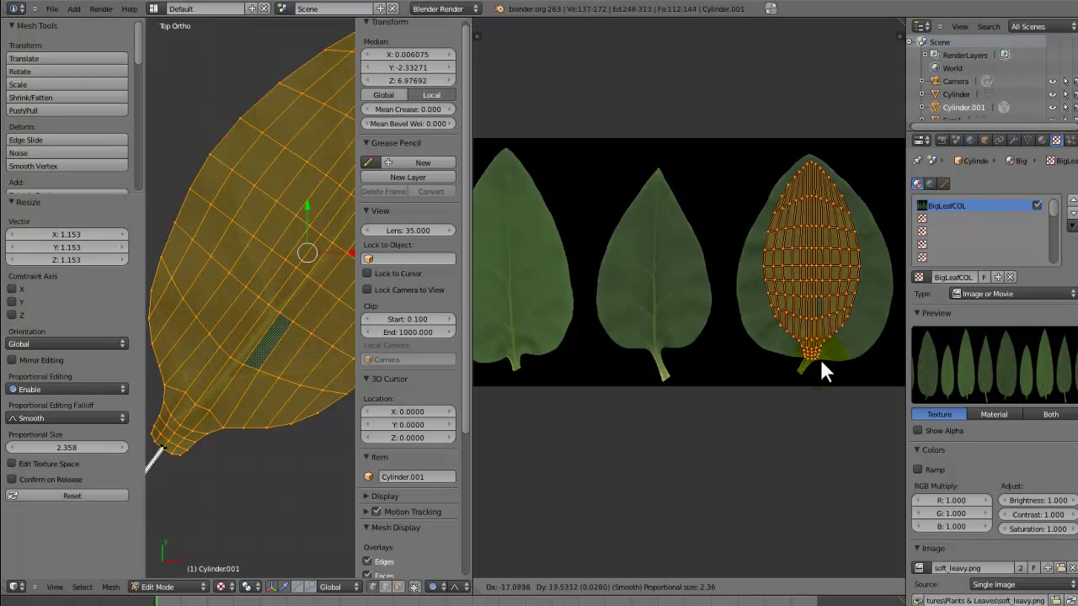
pyautogui.click(821, 363)
pyautogui.press('Tab')
pyautogui.scroll(-4, 241, 364)
pyautogui.hotkey('ctrl', 's')
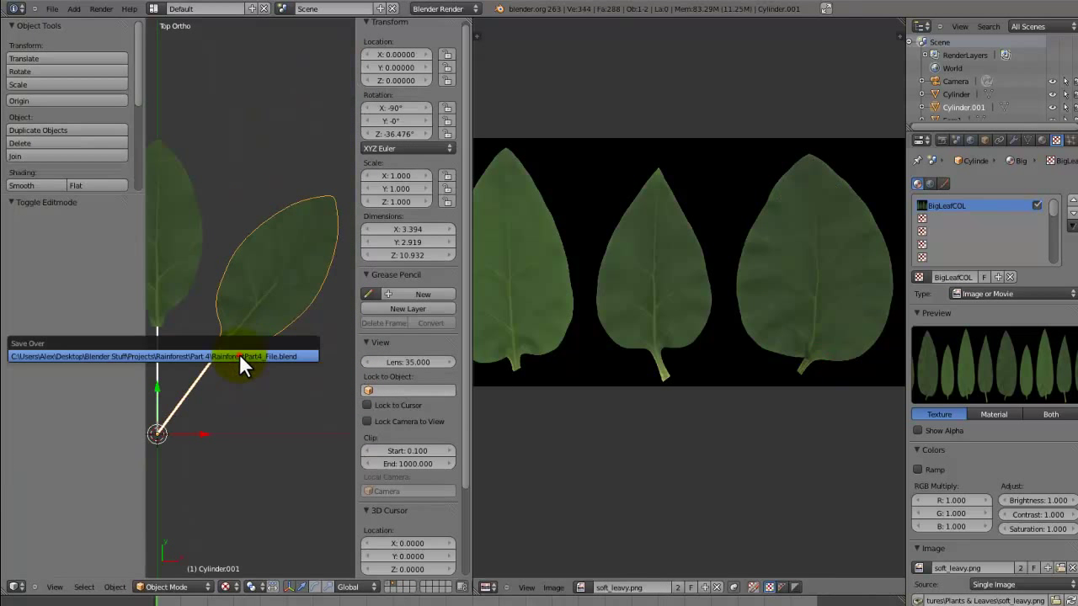
# Save over RainforestPart4_File.blend, and duplicate the tilted leaf with its copy rotated about 36.8 degrees further clockwise.
pyautogui.click(239, 355)
pyautogui.keyDown('shift'); pyautogui.moveTo(245, 349); pyautogui.dragTo(300, 341, button='middle'); pyautogui.keyUp('shift')
pyautogui.scroll(-1, 279, 365)
pyautogui.hotkey('shift', 'd')
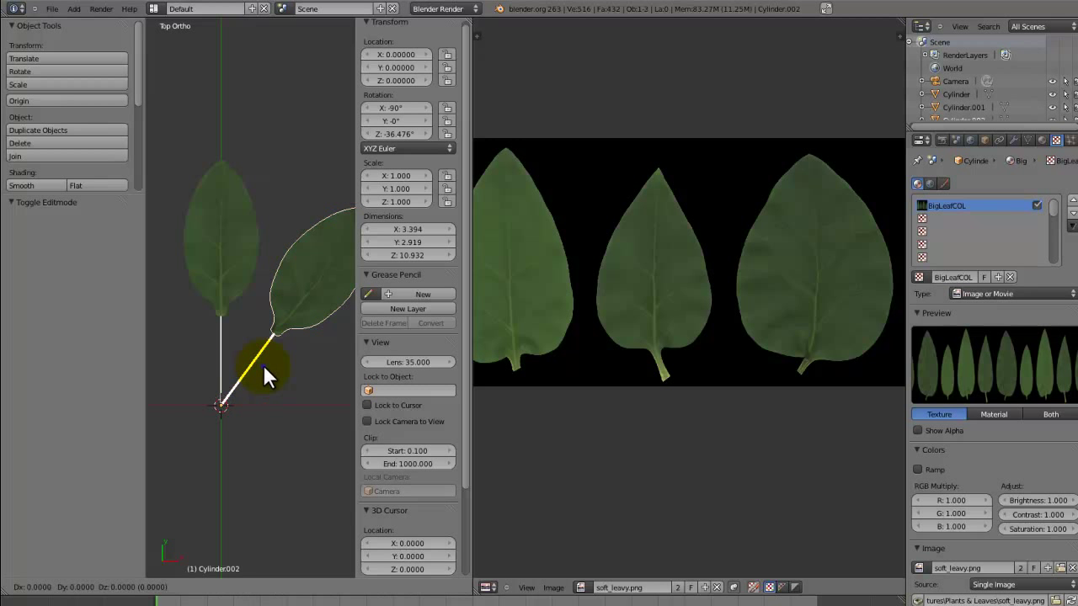
pyautogui.rightClick(263, 365)
pyautogui.press('r')
pyautogui.click(285, 394)
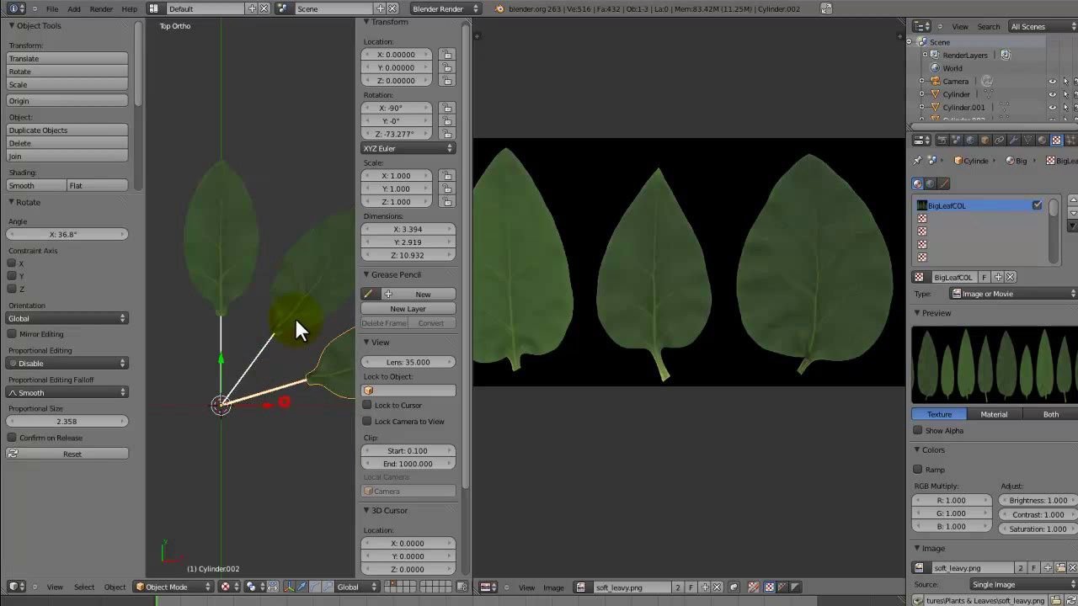
# Adjust the fan spacing by rotating the second leaf to about -31.65 degrees and the third leaf to about -66.19 degrees around Z.
pyautogui.rightClick(295, 317)
pyautogui.press('r')
pyautogui.click(290, 308)
pyautogui.rightClick(312, 359)
pyautogui.press('r')
pyautogui.click(311, 333)
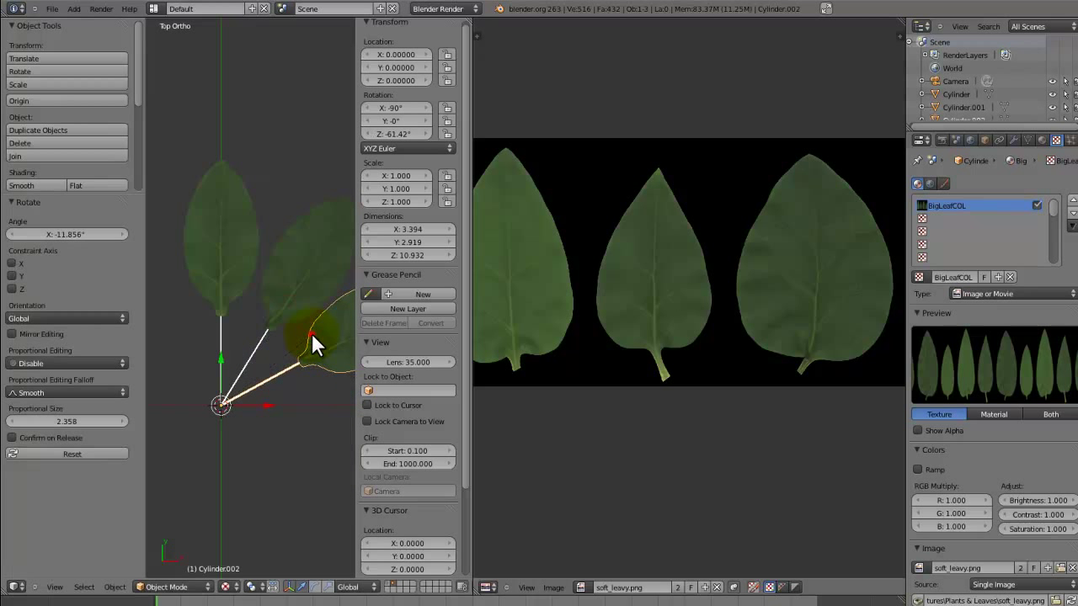
pyautogui.press('r')
pyautogui.click(310, 336)
pyautogui.moveTo(310, 336); pyautogui.dragTo(204, 223, button='middle')
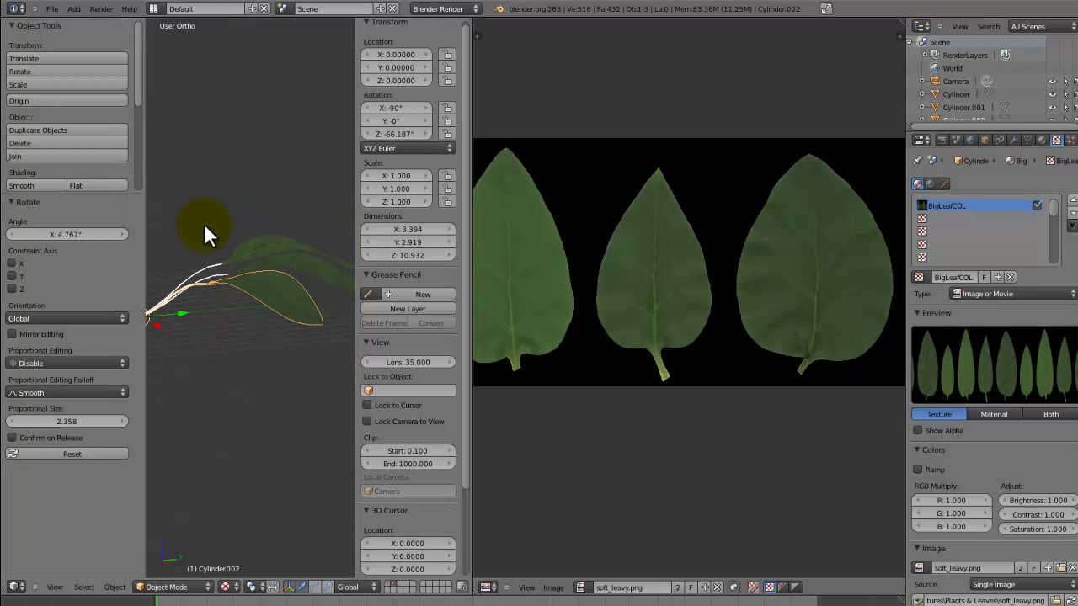
pyautogui.press('KP_7')
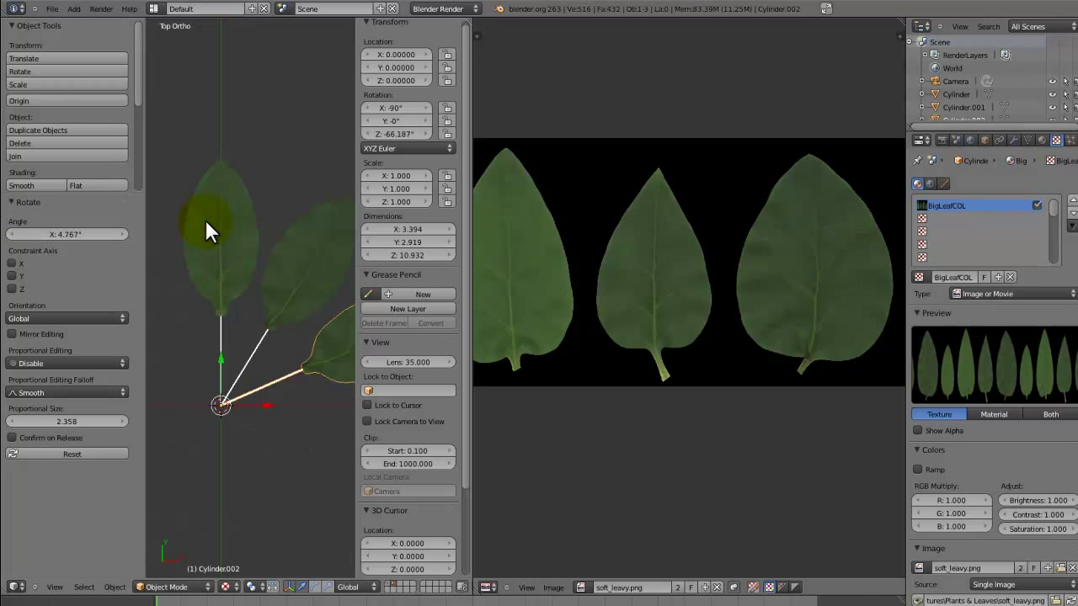
# Shift the third leaf's UVs about -1.236 along X onto the first leaf in the soft_leavy.png texture.
pyautogui.keyDown('shift'); pyautogui.moveTo(206, 220); pyautogui.dragTo(162, 184, button='middle'); pyautogui.keyUp('shift')
pyautogui.press('Tab')
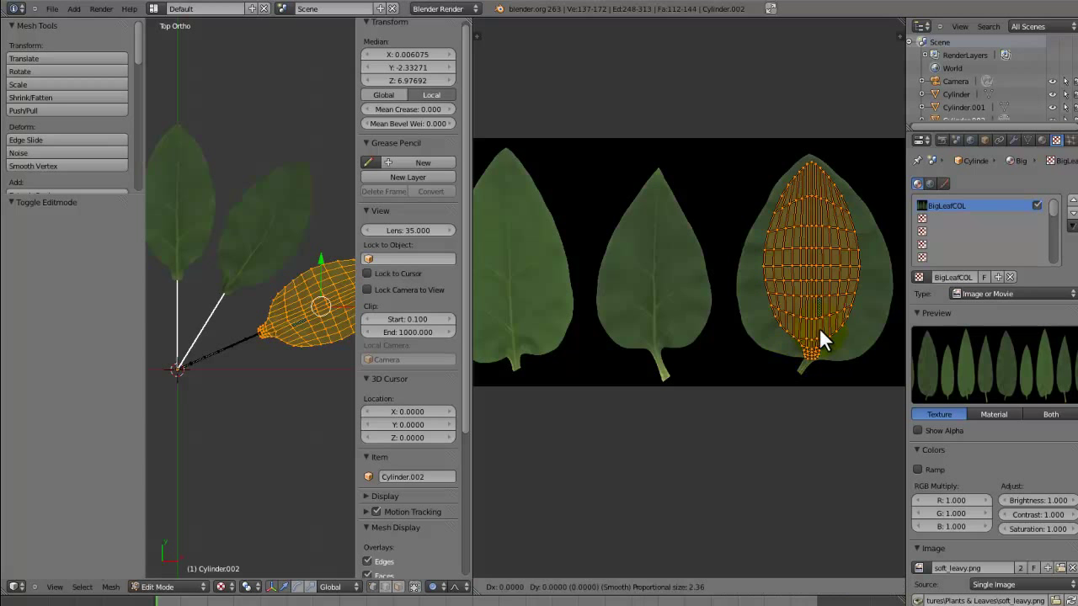
pyautogui.press('x')
pyautogui.click(532, 334)
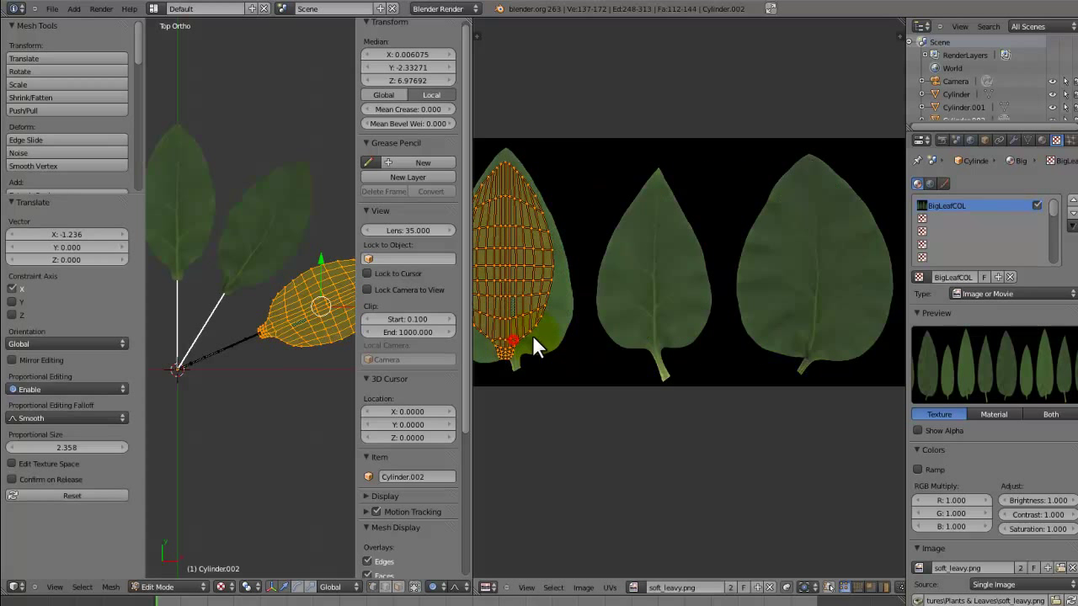
pyautogui.moveTo(532, 335); pyautogui.dragTo(744, 309, button='middle')
# Rotate the third leaf's UVs slightly and shift them about 0.008 along X to follow the texture leaf's midrib and stalk.
pyautogui.press('Tab')
pyautogui.rightClick(245, 352)
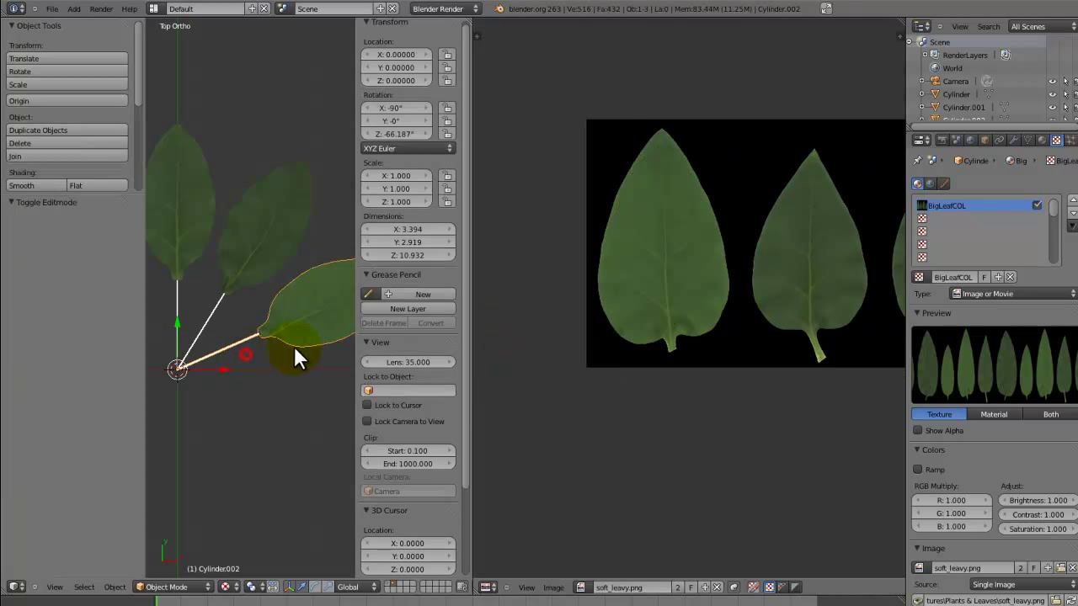
pyautogui.press('KP_Decimal')
pyautogui.press('Tab')
pyautogui.press('r')
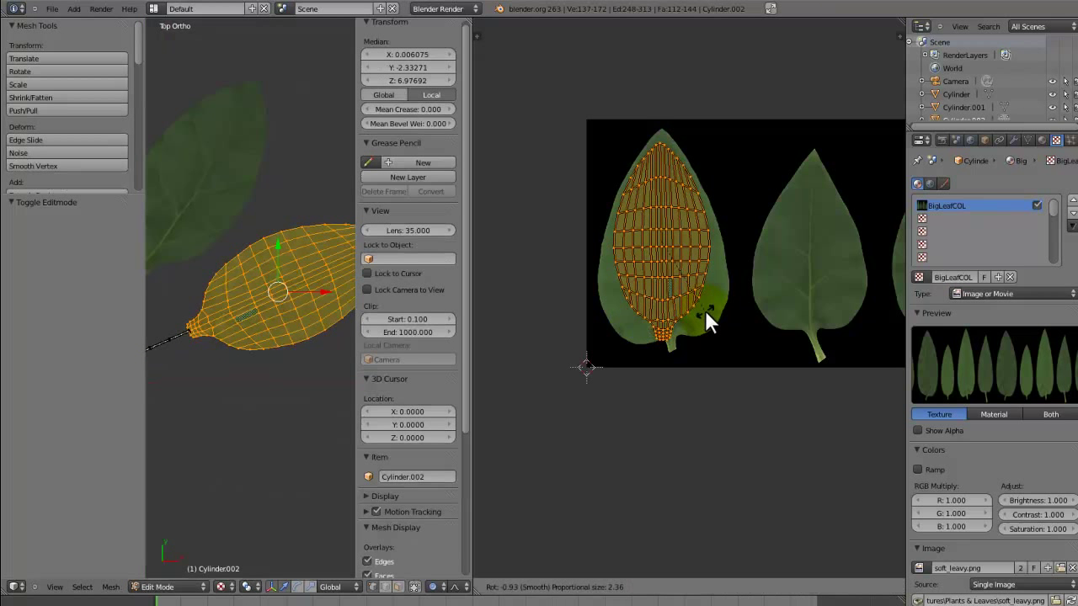
pyautogui.click(707, 306)
pyautogui.press('g')
pyautogui.press('x')
pyautogui.click(710, 306)
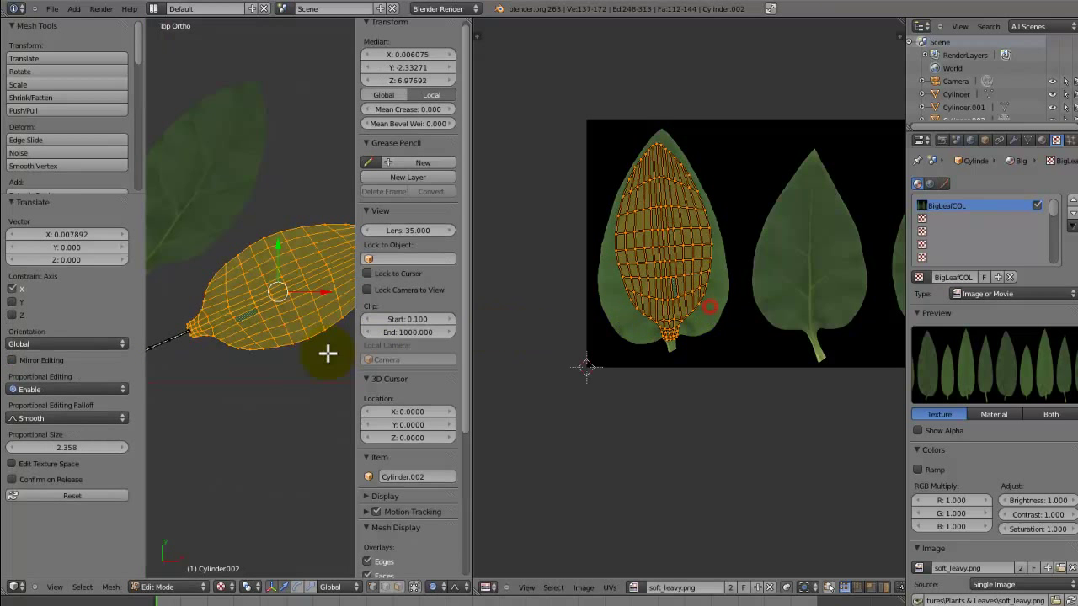
pyautogui.press('Tab')
pyautogui.scroll(-4, 267, 349)
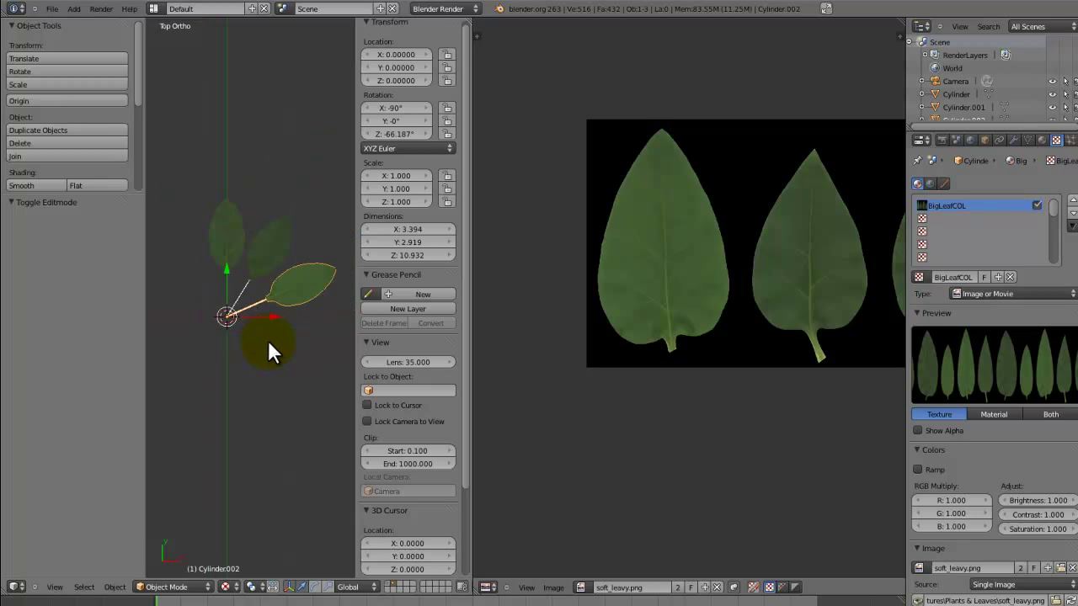
pyautogui.hotkey('shift', 'd')
pyautogui.press('Escape')
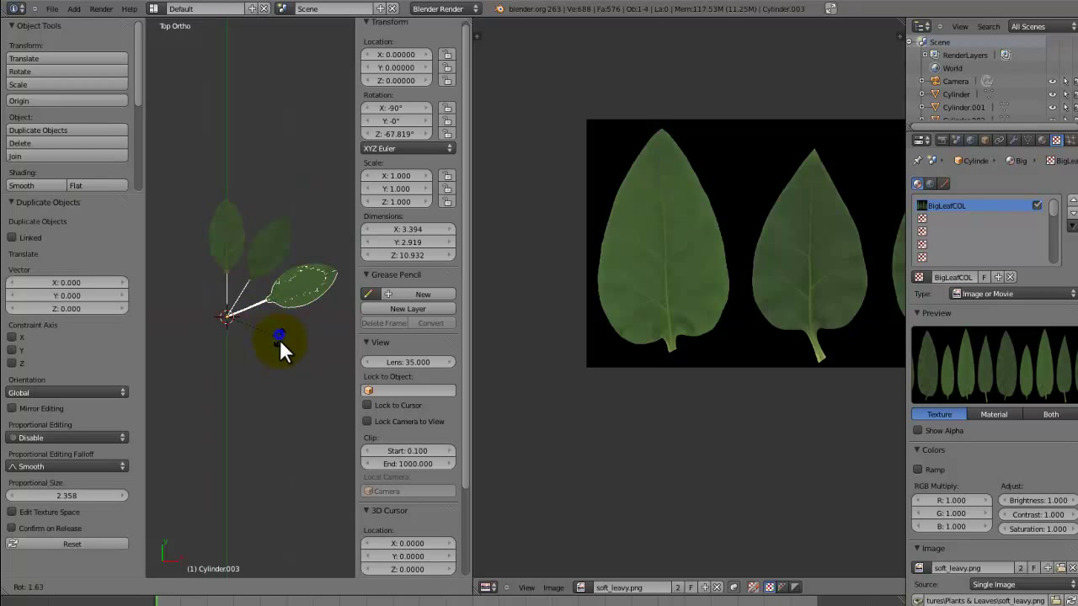
pyautogui.press('r')
pyautogui.click(267, 380)
pyautogui.press('Tab')
pyautogui.scroll(-4, 530, 310)
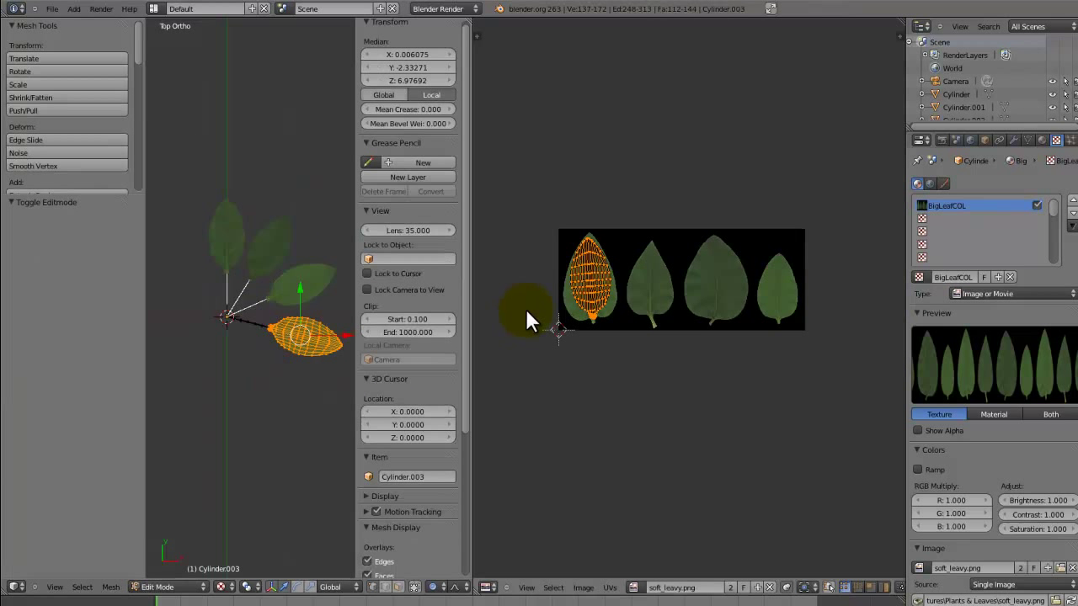
pyautogui.press('Tab')
pyautogui.press('x')
pyautogui.click(286, 328)
# Expand the 3D view over the image editor, and duplicate the second leaf with the copy rotated about 72.2 degrees clockwise.
pyautogui.scroll(3, 287, 328)
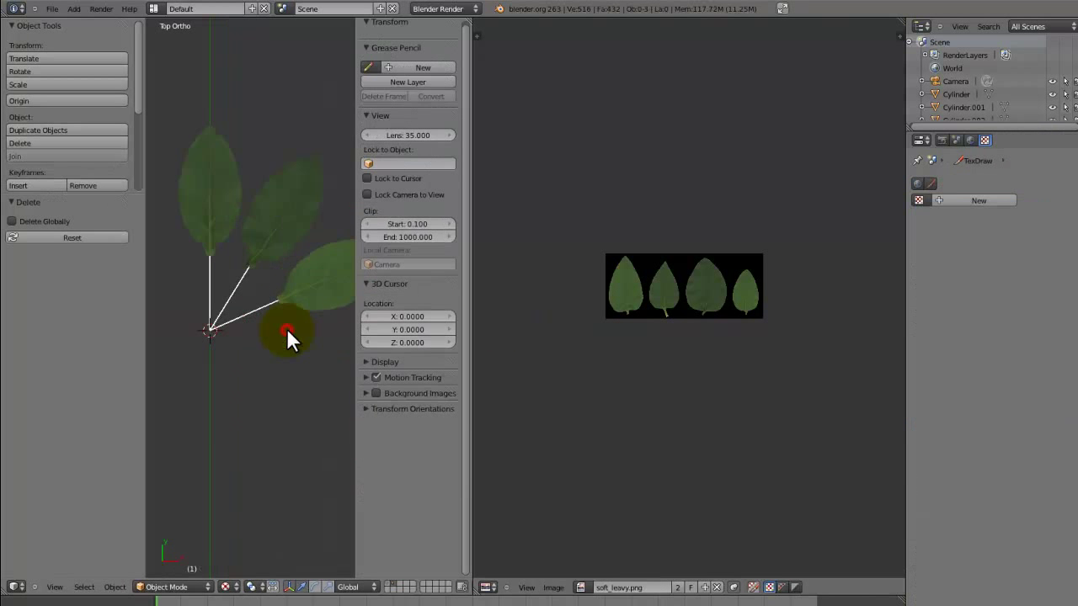
pyautogui.rightClick(269, 228)
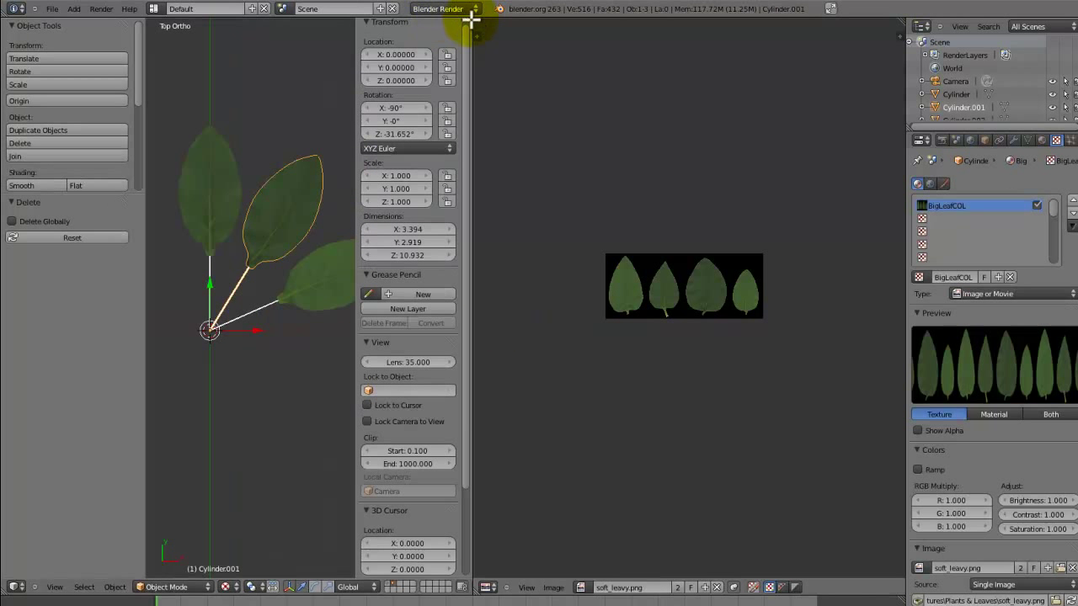
pyautogui.moveTo(468, 20); pyautogui.dragTo(655, 45)
pyautogui.scroll(4, 534, 278)
pyautogui.hotkey('shift', 'd')
pyautogui.rightClick(554, 271)
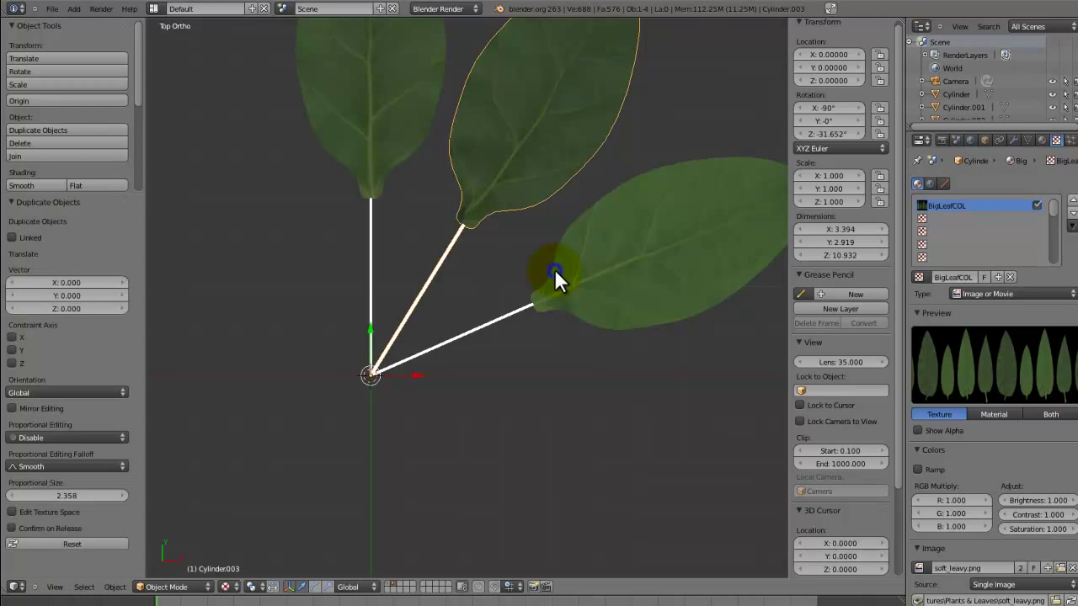
pyautogui.press('r')
pyautogui.click(458, 456)
# Duplicate the light green third leaf and rotate the copy to about -139.1 degrees around Z.
pyautogui.rightClick(544, 276)
pyautogui.hotkey('shift', 'd')
pyautogui.rightClick(545, 275)
pyautogui.press('r')
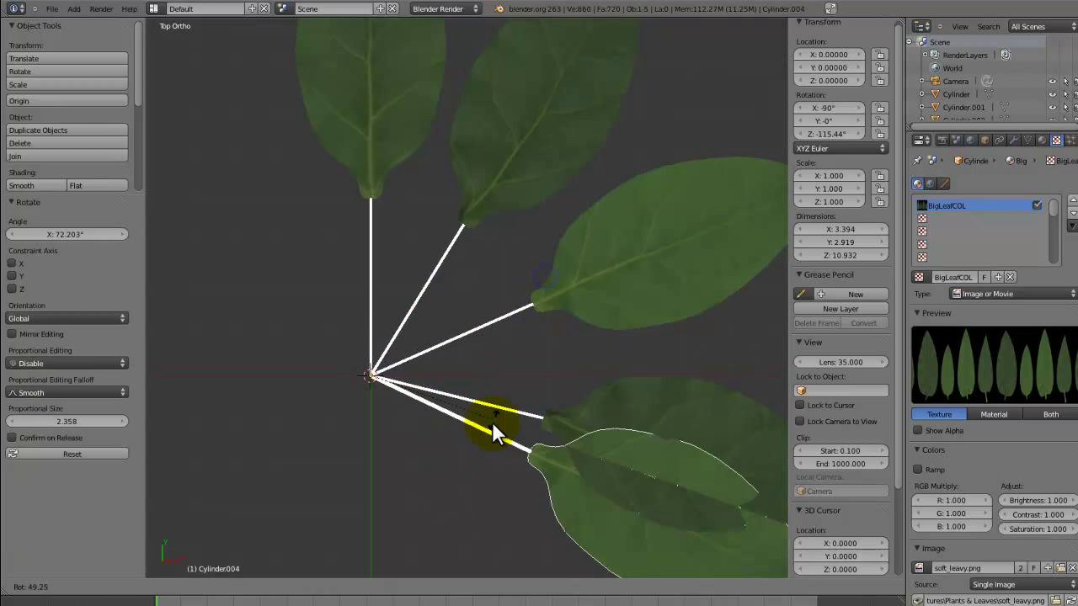
pyautogui.click(393, 399)
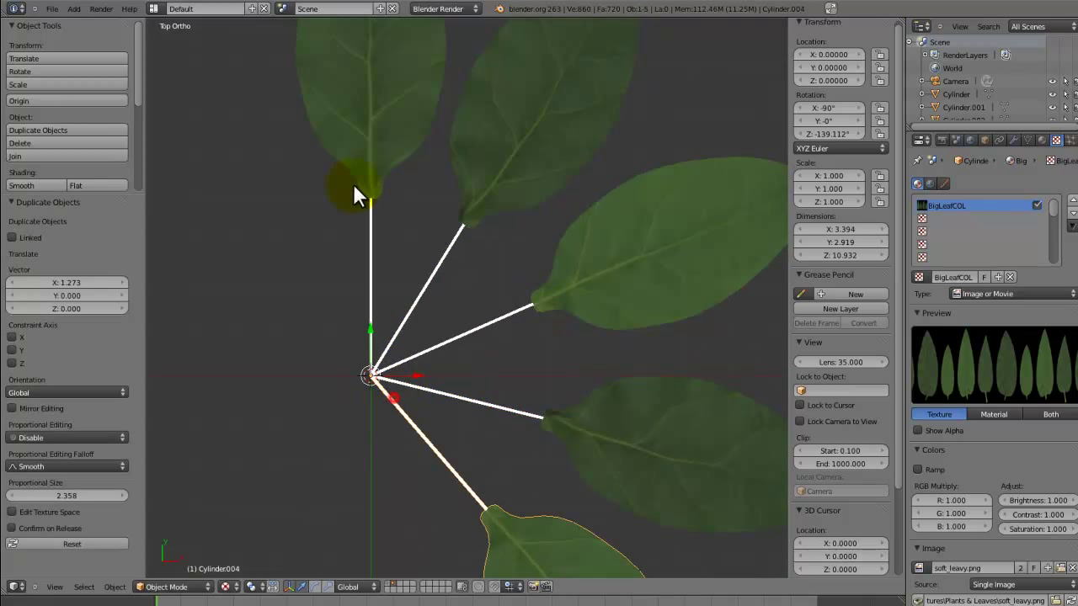
# Duplicate the upright first leaf and rotate the copy around the shared centre to point almost straight down.
pyautogui.rightClick(365, 155)
pyautogui.scroll(-2, 366, 149)
pyautogui.hotkey('shift', 'd')
pyautogui.press('r')
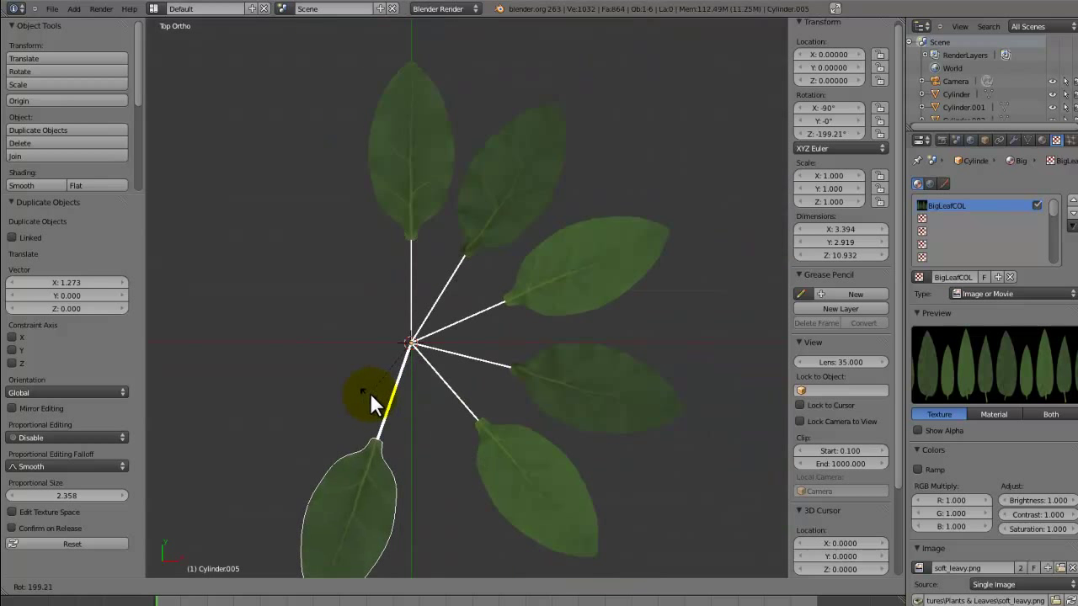
pyautogui.click(400, 385)
# Duplicate the second leaf and rotate the copy about -70.5 degrees to fill the gap beside the upright leaf.
pyautogui.rightClick(505, 184)
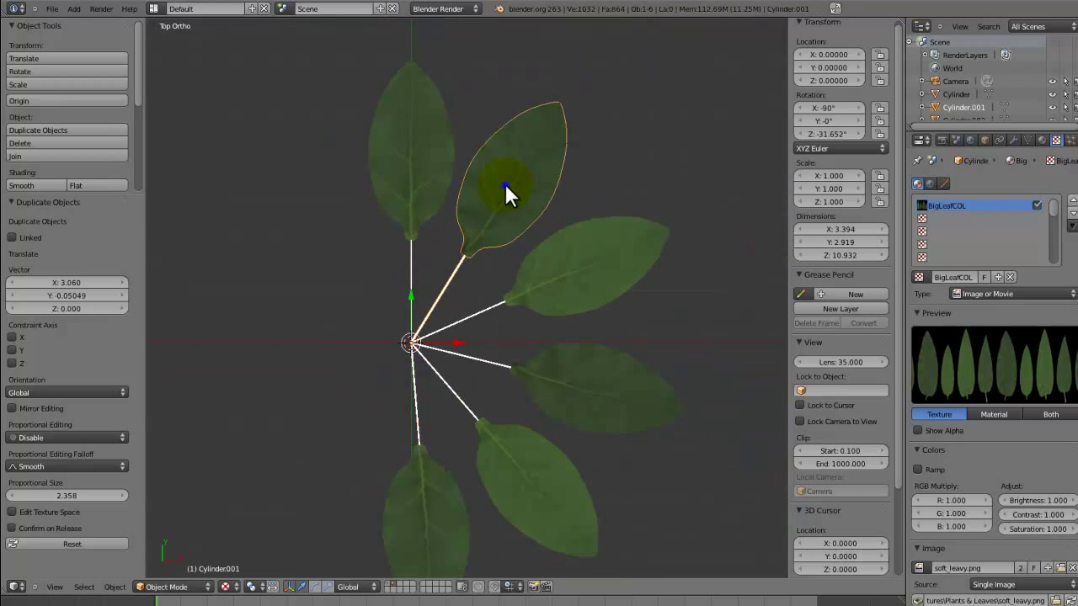
pyautogui.hotkey('shift', 'd')
pyautogui.hotkey('ctrl', 'z')
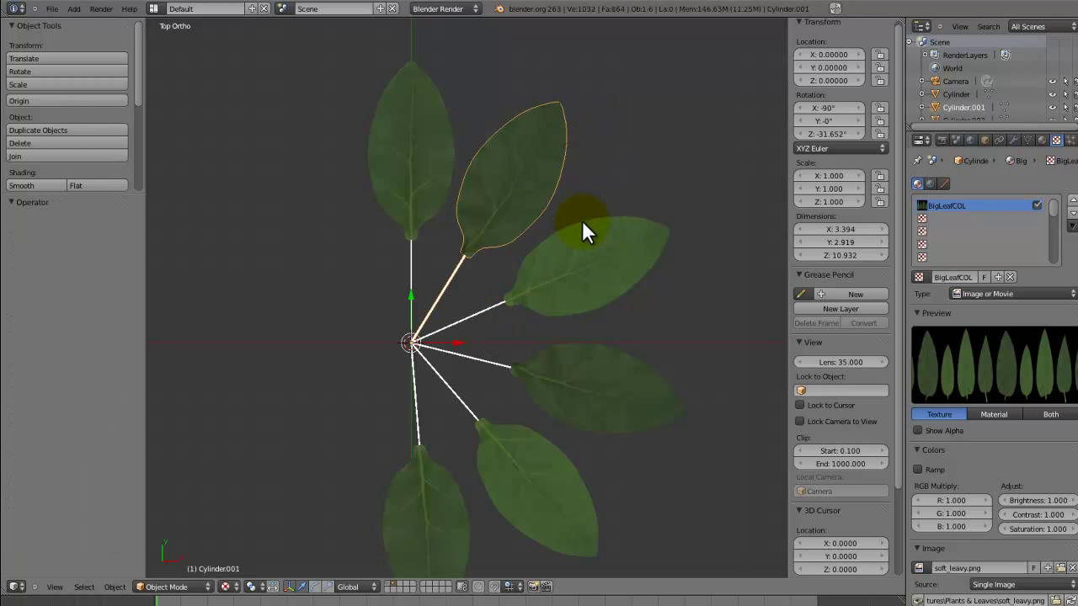
pyautogui.hotkey('shift', 'd')
pyautogui.rightClick(653, 250)
pyautogui.press('r')
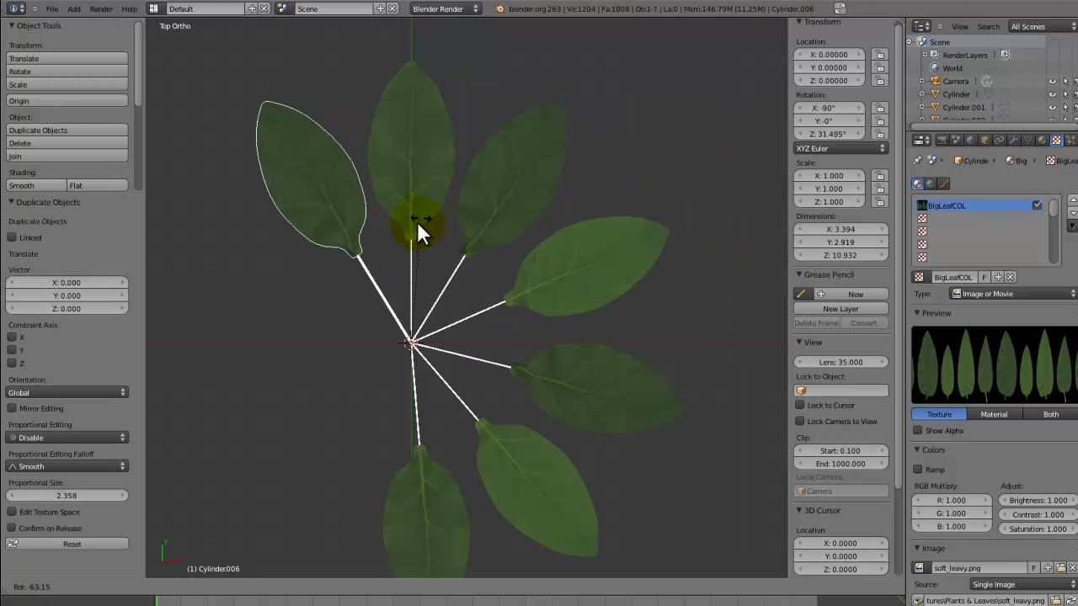
pyautogui.click(407, 242)
# Duplicate the light green third leaf and rotate the copy around the centre to lie almost opposite it.
pyautogui.hotkey('shift', 'd')
pyautogui.rightClick(649, 258)
pyautogui.press('r')
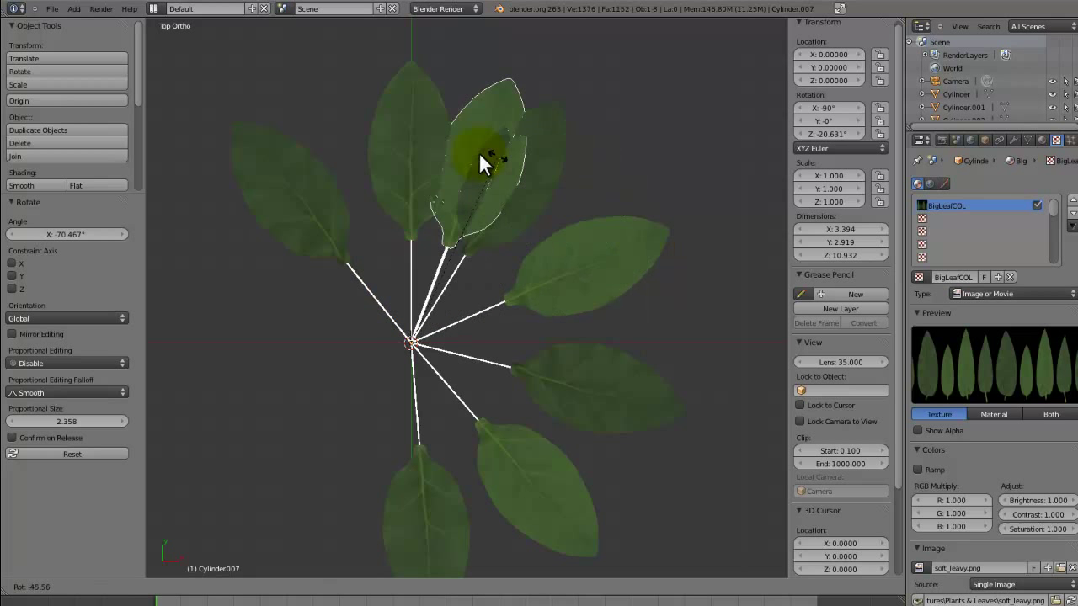
pyautogui.click(272, 328)
# Duplicate the upright first leaf and rotate the copy about -139.9 degrees into the remaining gap in the leaf ring.
pyautogui.rightClick(640, 375)
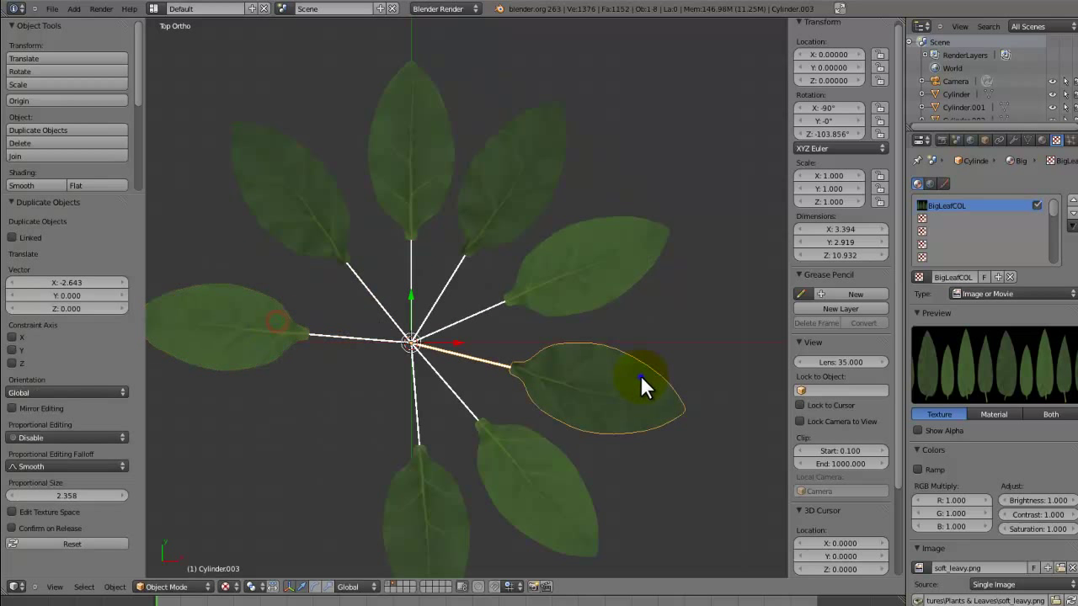
pyautogui.rightClick(420, 191)
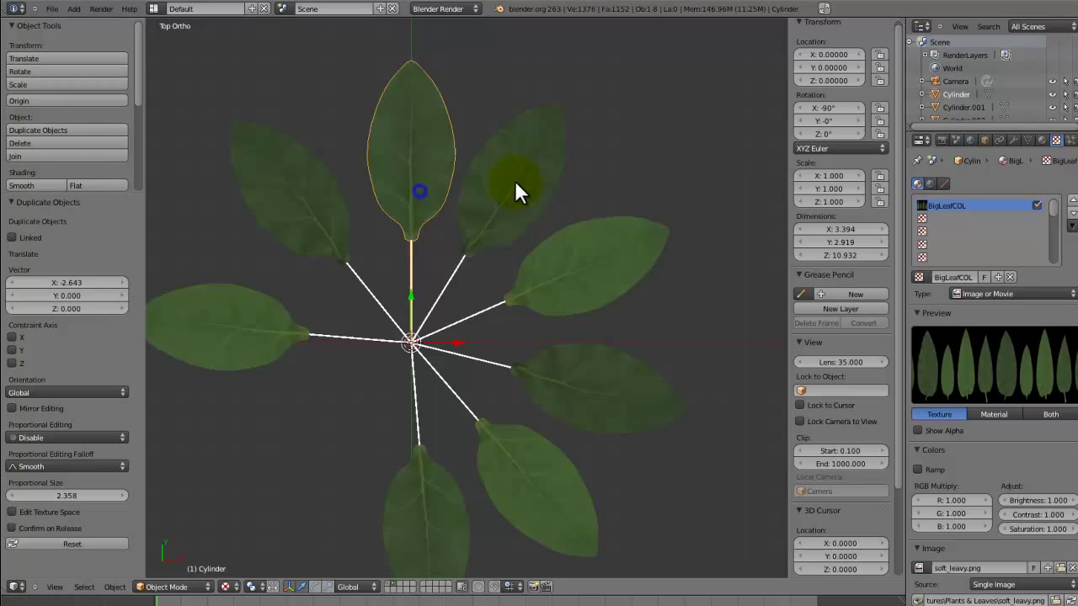
pyautogui.hotkey('shift', 'd')
pyautogui.rightClick(583, 180)
pyautogui.press('r')
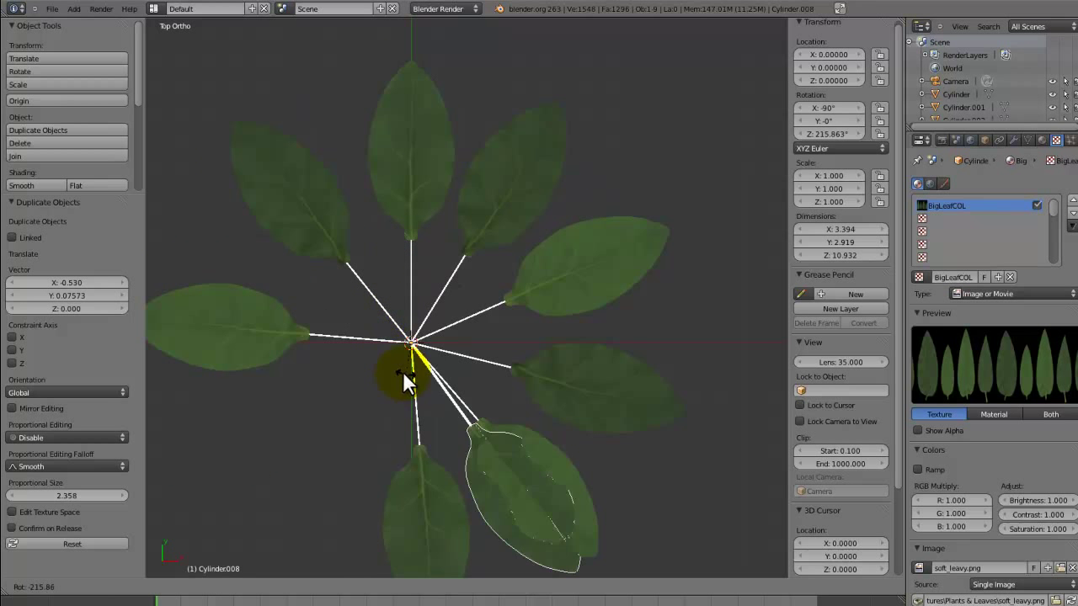
pyautogui.click(385, 365)
# Select the original leaf, open its material settings, and make the Stem material active.
pyautogui.moveTo(385, 366); pyautogui.dragTo(471, 272, button='middle')
pyautogui.rightClick(472, 274)
pyautogui.click(1041, 140)
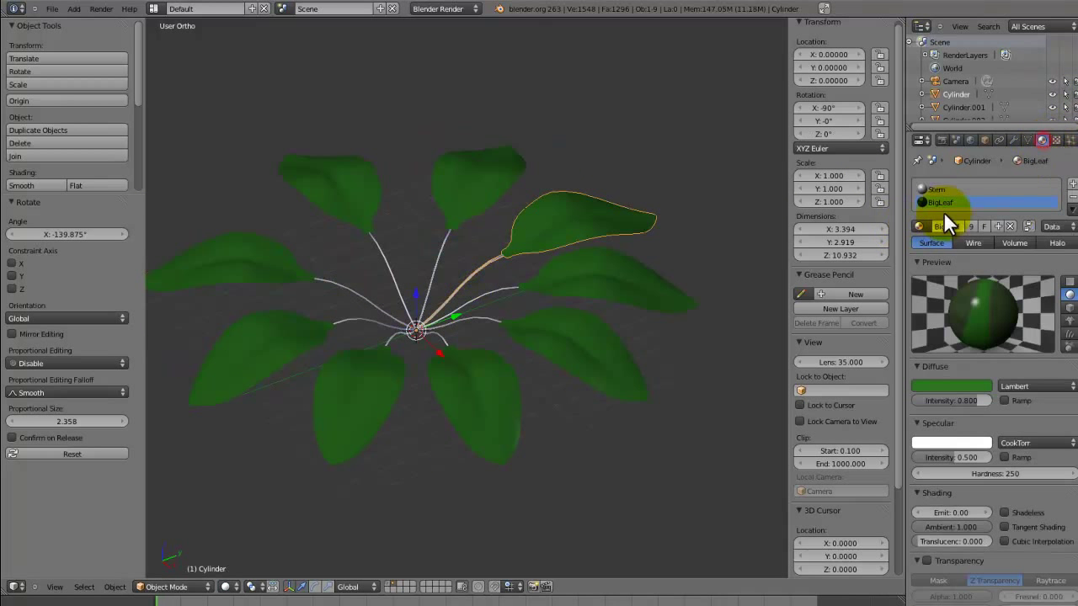
pyautogui.click(945, 191)
pyautogui.click(464, 352)
pyautogui.moveTo(501, 363); pyautogui.dragTo(465, 337, button='middle')
pyautogui.scroll(3, 615, 413)
pyautogui.scroll(-3, 584, 364)
pyautogui.moveTo(626, 293); pyautogui.dragTo(601, 373, button='middle')
pyautogui.scroll(4, 602, 373)
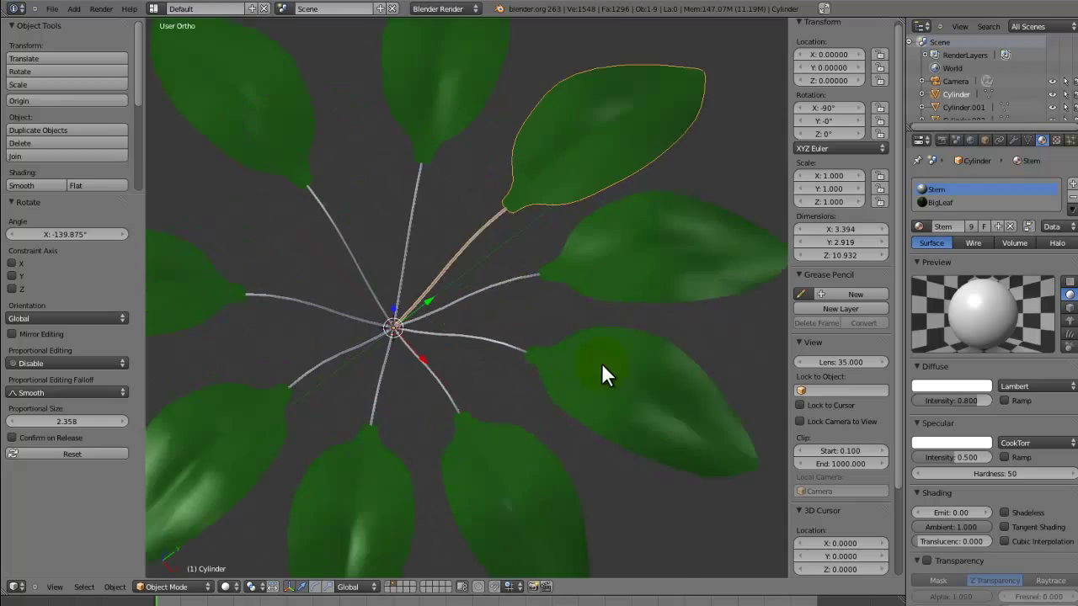
# Raise a vertex ring partway along the original leaf's stem about 0.45 along global Z with smooth proportional editing.
pyautogui.press('Tab')
pyautogui.scroll(2, 558, 353)
pyautogui.moveTo(550, 347); pyautogui.dragTo(519, 337, button='middle')
pyautogui.press('a')
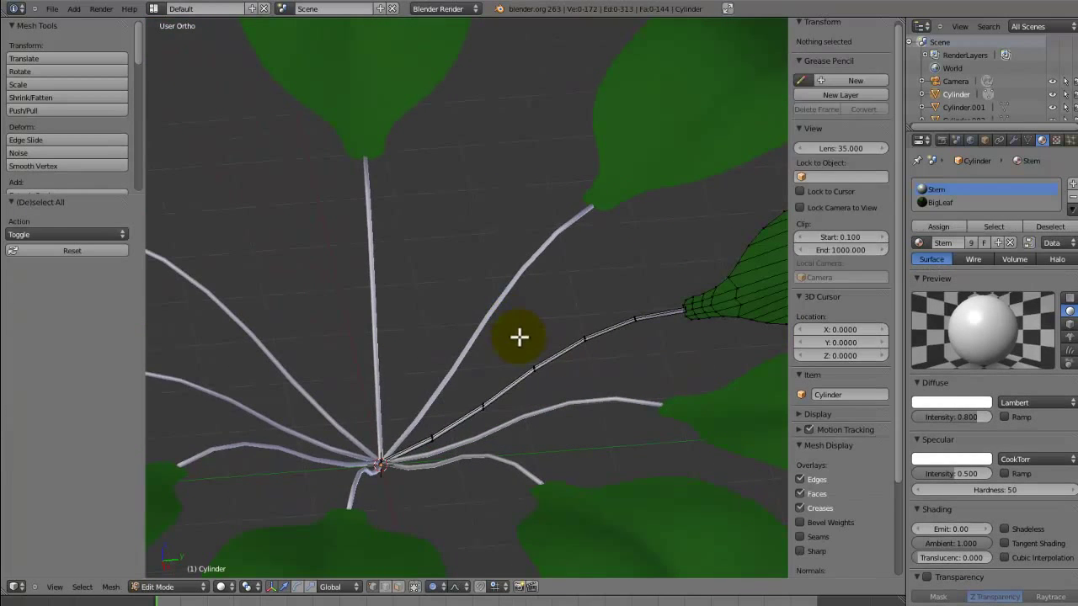
pyautogui.rightClick(489, 402)
pyautogui.press('g')
pyautogui.press('z')
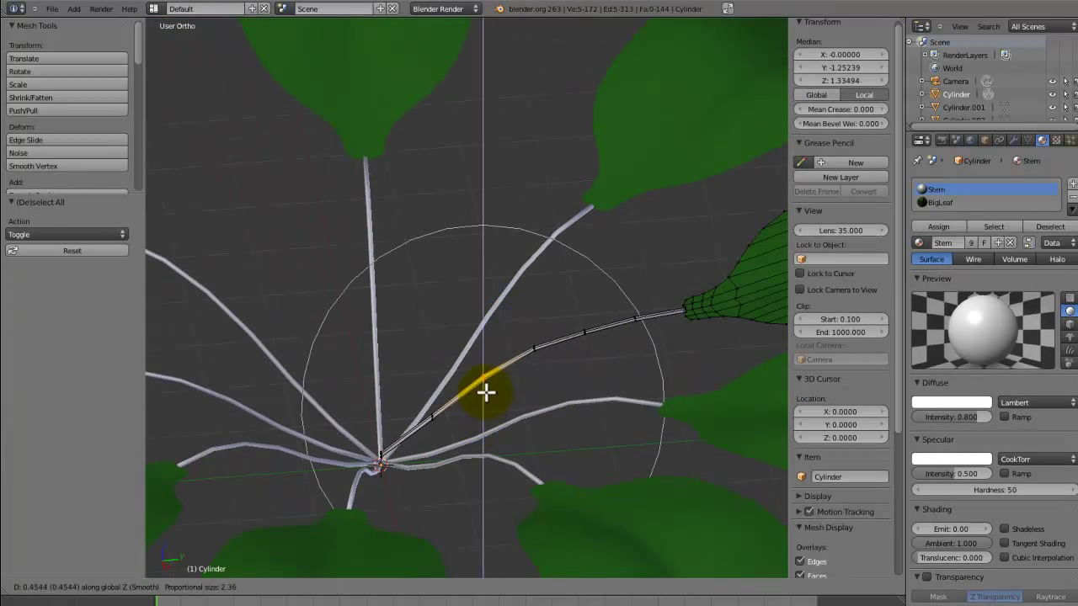
pyautogui.click(485, 392)
# Select the vertices at the base of the original leaf's stem, where all stems meet, and hide them.
pyautogui.moveTo(488, 392); pyautogui.dragTo(499, 423, button='middle')
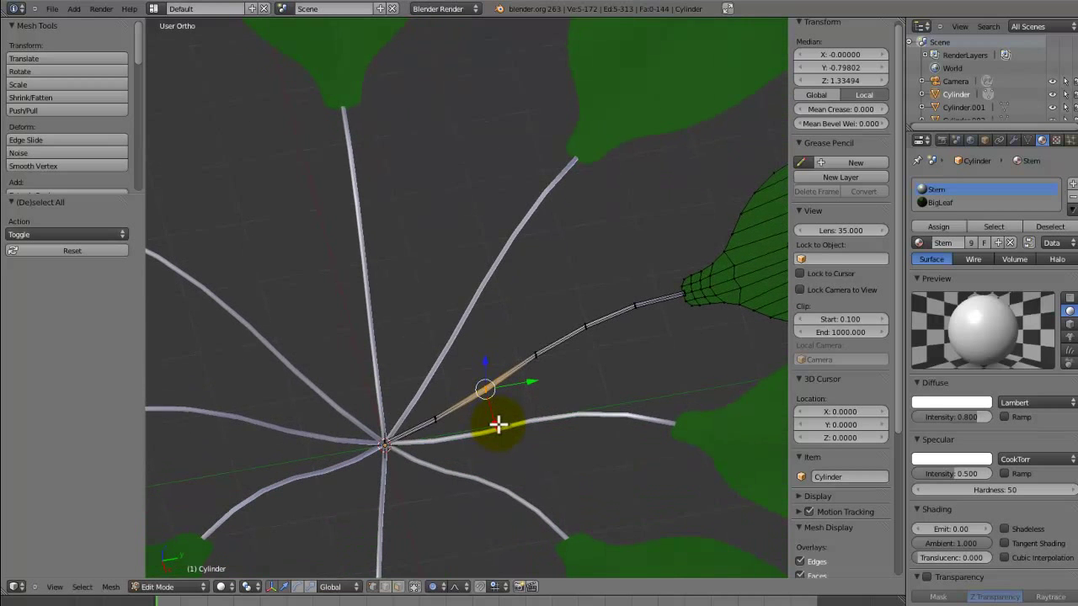
pyautogui.rightClick(400, 425)
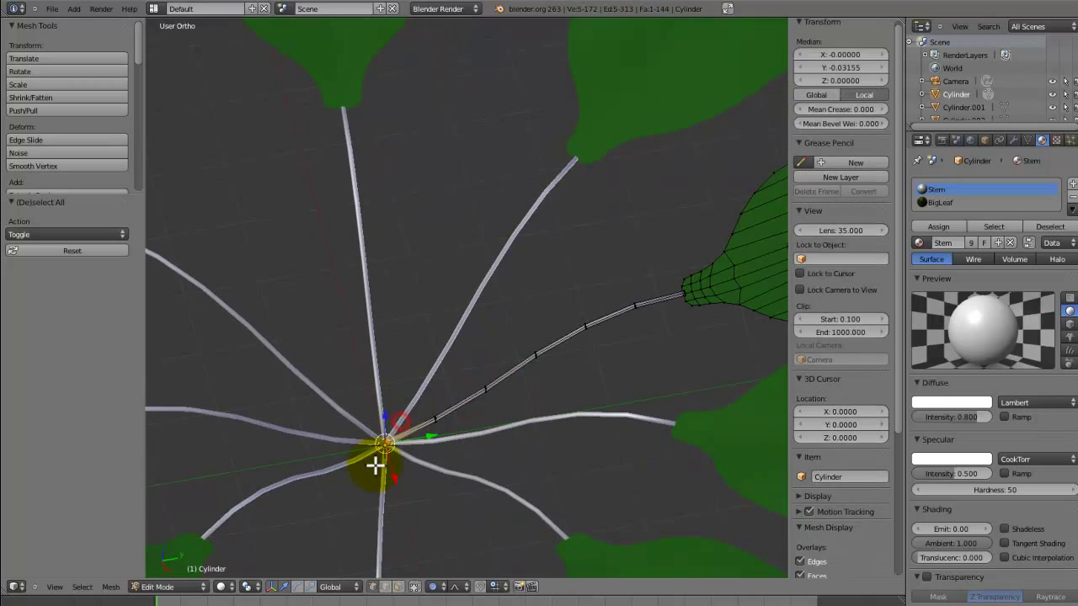
pyautogui.moveTo(378, 457); pyautogui.dragTo(436, 352, button='middle')
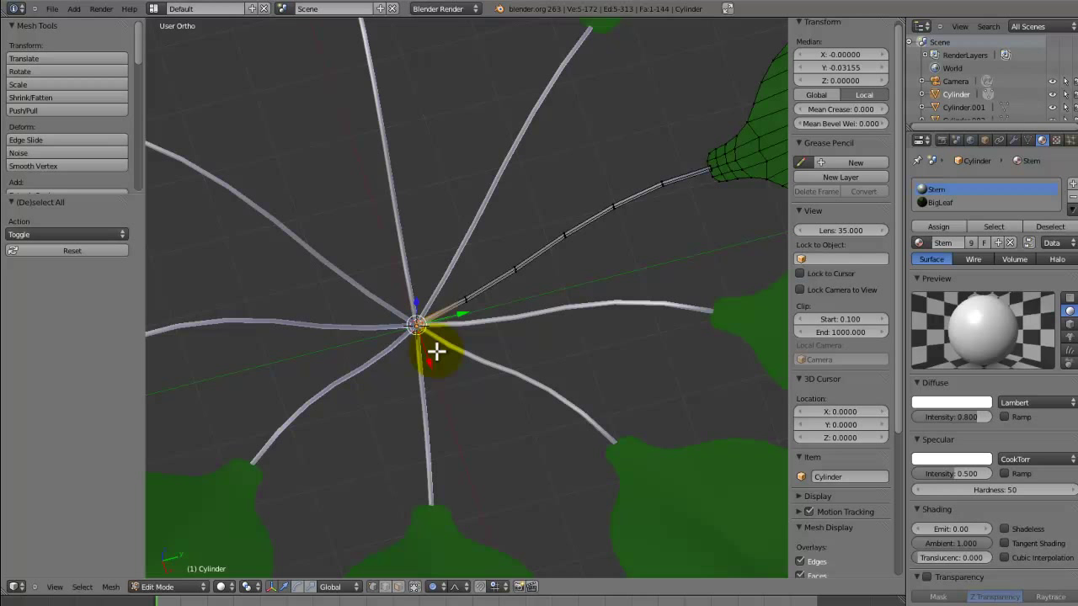
pyautogui.hotkey('alt', 'F11')
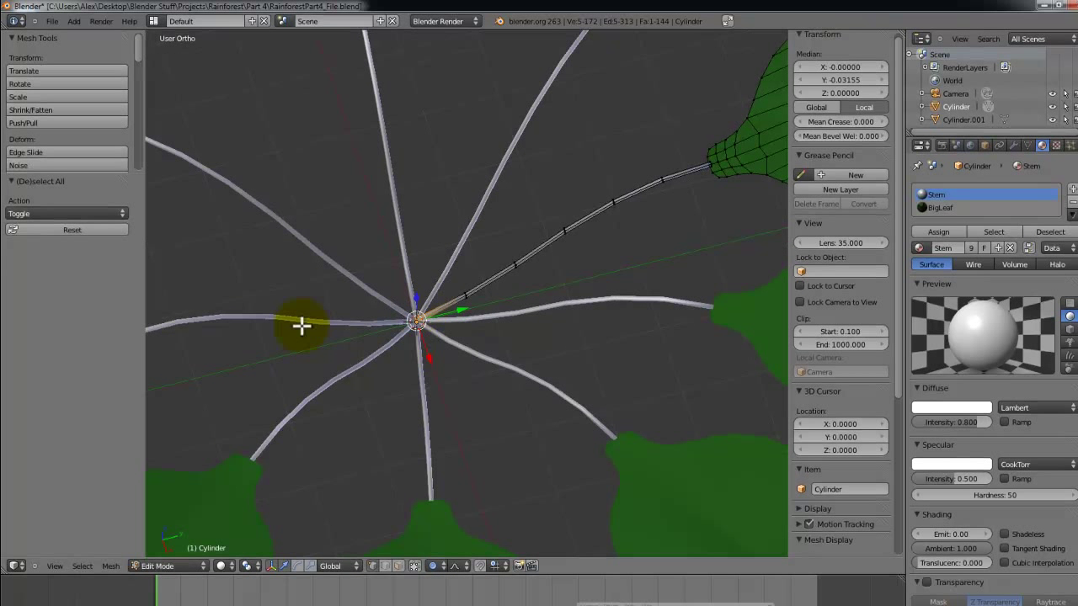
pyautogui.scroll(4, 471, 293)
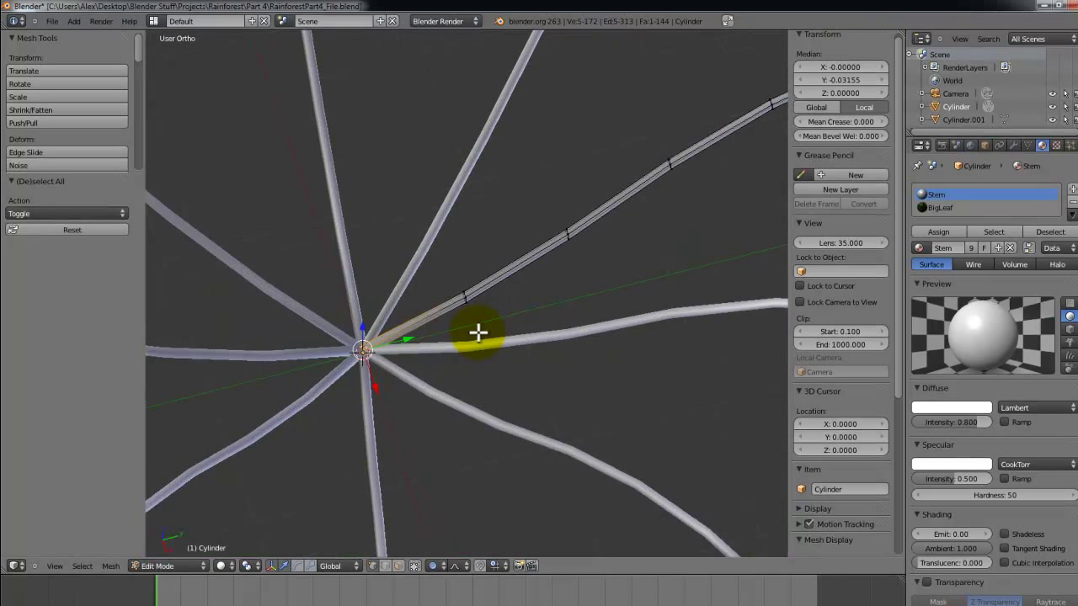
pyautogui.scroll(-3, 364, 360)
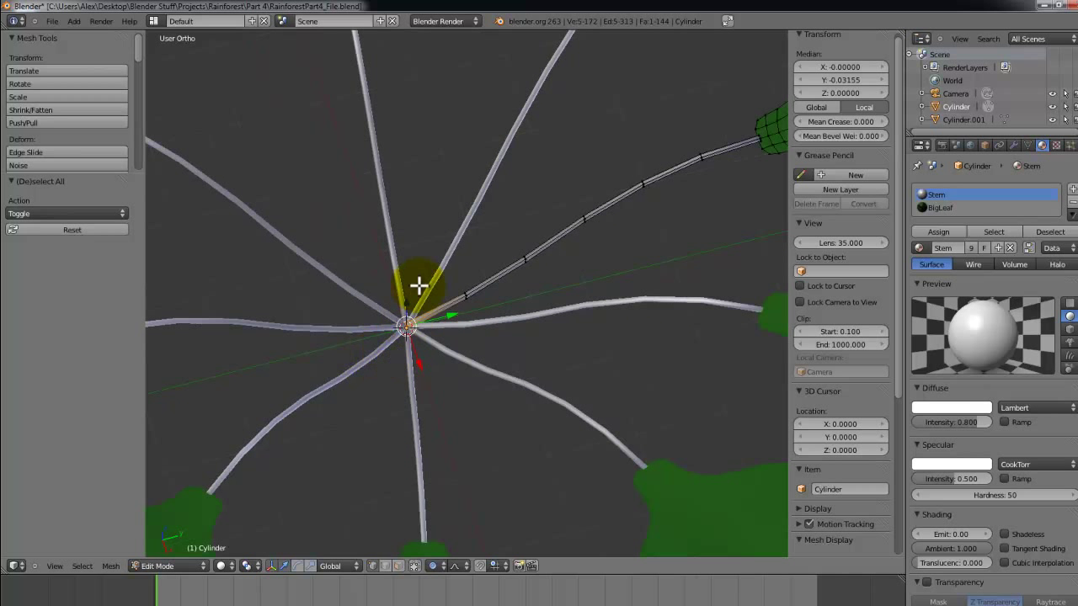
pyautogui.press('h')
pyautogui.scroll(1, 424, 297)
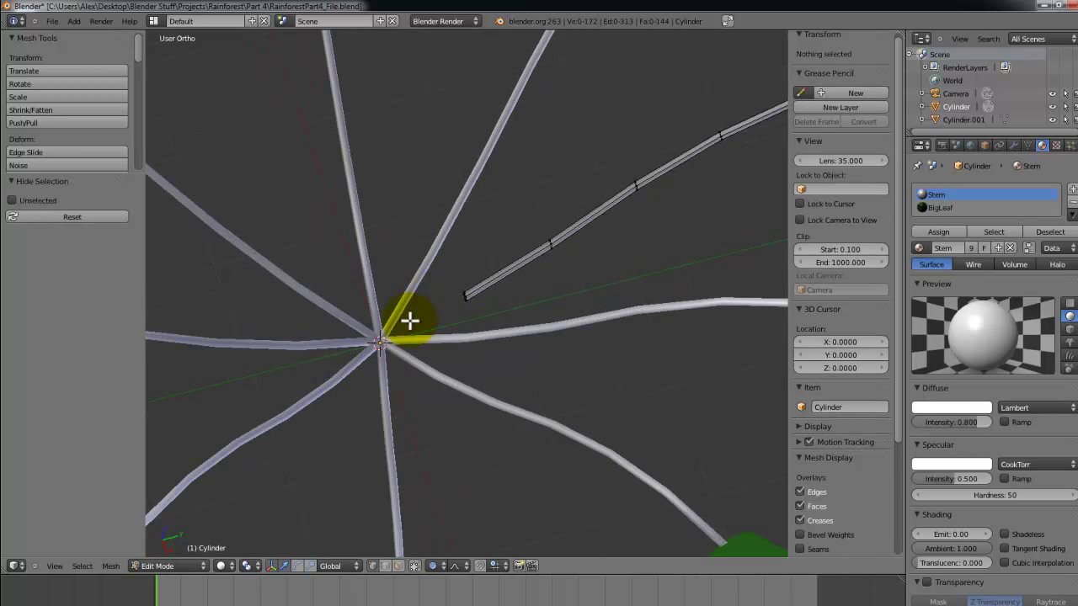
pyautogui.hotkey('alt', 'h')
pyautogui.press('a')
pyautogui.rightClick(358, 340)
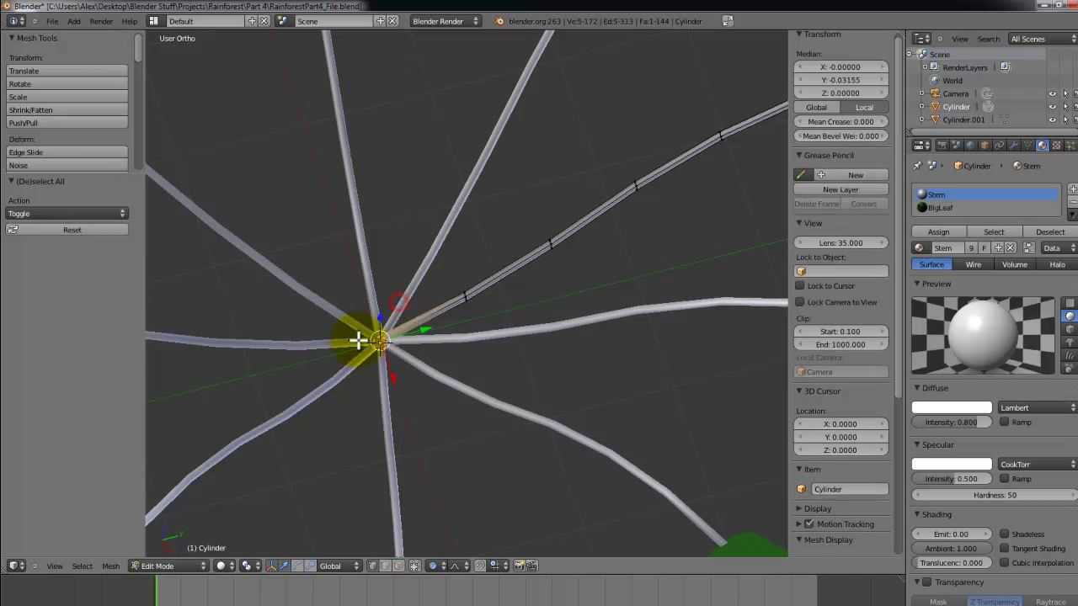
pyautogui.press('h')
pyautogui.scroll(-4, 475, 294)
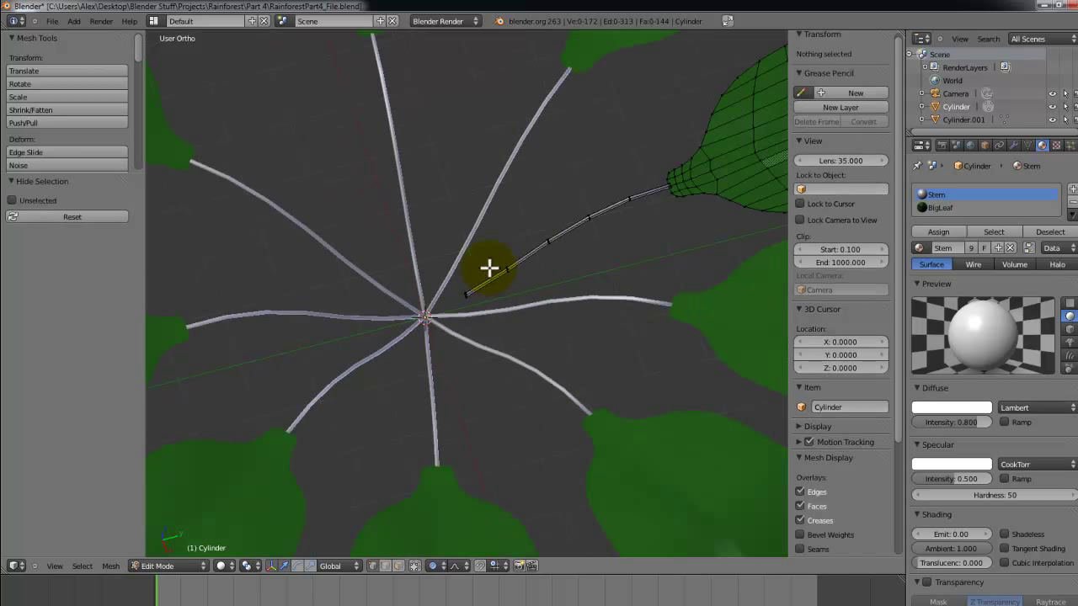
pyautogui.press('a')
pyautogui.press('a')
pyautogui.press('b')
pyautogui.moveTo(488, 280); pyautogui.dragTo(450, 304)
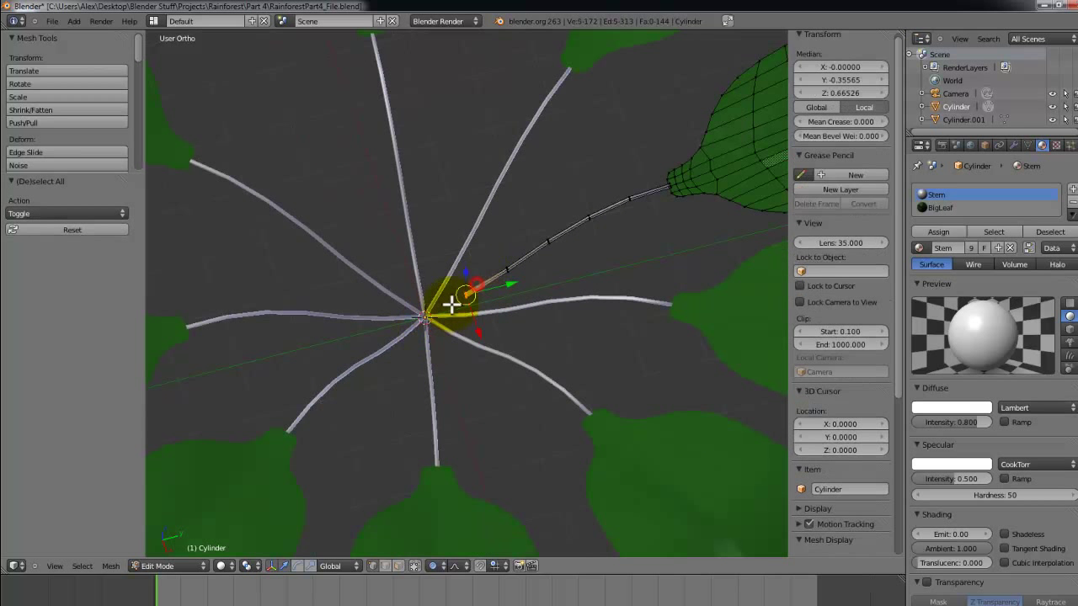
pyautogui.press('g')
pyautogui.press('z')
pyautogui.rightClick(464, 293)
pyautogui.press('a')
# In right view, raise a lower vertex ring of the original leaf's stem about 0.52 along global Z with smooth proportional editing.
pyautogui.moveTo(527, 255); pyautogui.dragTo(493, 228, button='middle')
pyautogui.press('KP_3')
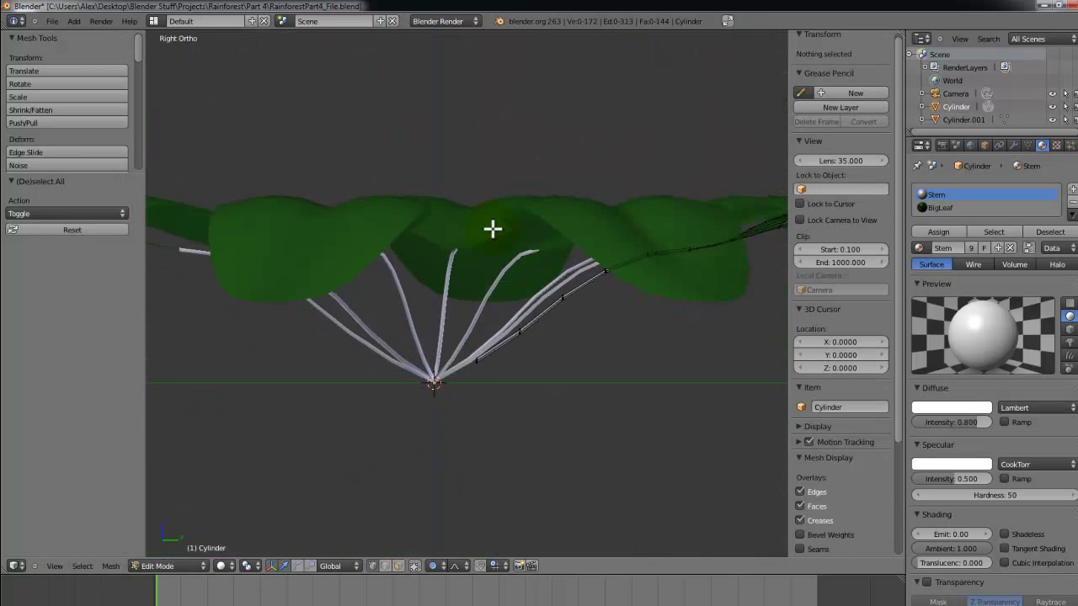
pyautogui.scroll(1, 492, 228)
pyautogui.click(558, 305)
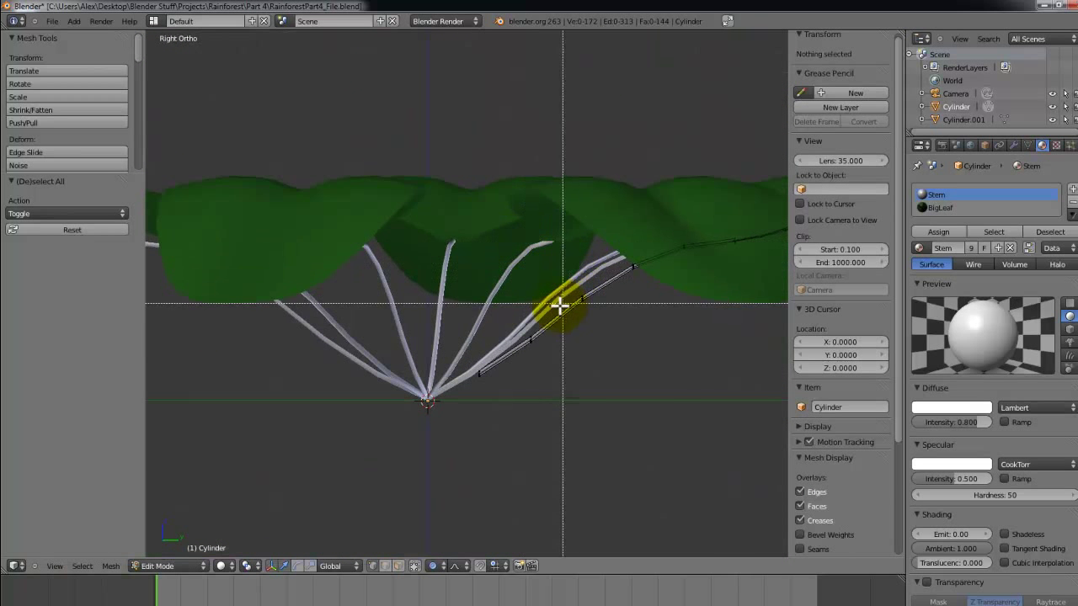
pyautogui.keyDown('alt'); pyautogui.rightClick(536, 342); pyautogui.keyUp('alt')
pyautogui.press('g')
pyautogui.press('z')
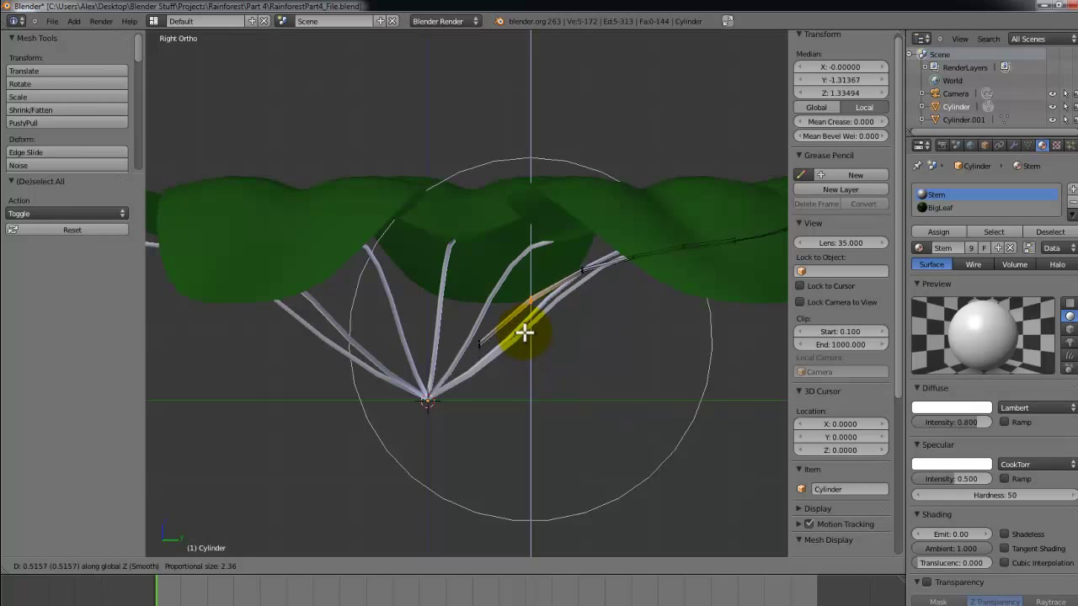
pyautogui.click(524, 331)
# Raise the vertex ring near the blade end of the original leaf's stem about 0.363 along global Z.
pyautogui.keyDown('alt'); pyautogui.rightClick(656, 262); pyautogui.keyUp('alt')
pyautogui.press('g')
pyautogui.press('z')
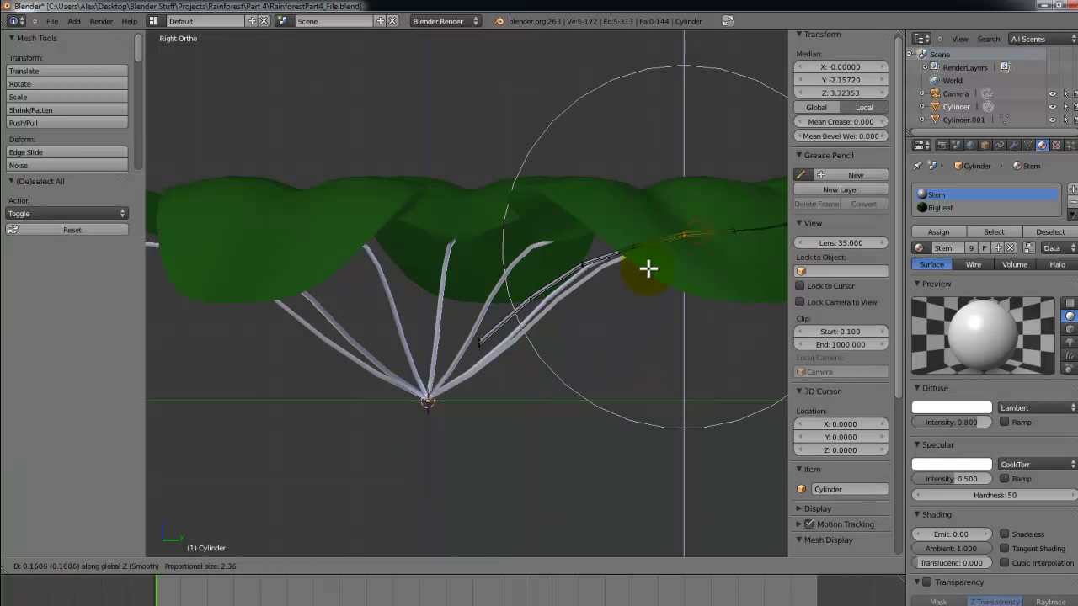
pyautogui.click(652, 253)
pyautogui.keyDown('shift'); pyautogui.moveTo(652, 253); pyautogui.dragTo(442, 433, button='middle'); pyautogui.keyUp('shift')
pyautogui.scroll(3, 453, 408)
pyautogui.keyDown('shift'); pyautogui.moveTo(270, 449); pyautogui.dragTo(421, 261, button='middle'); pyautogui.keyUp('shift')
pyautogui.press('KP_3')
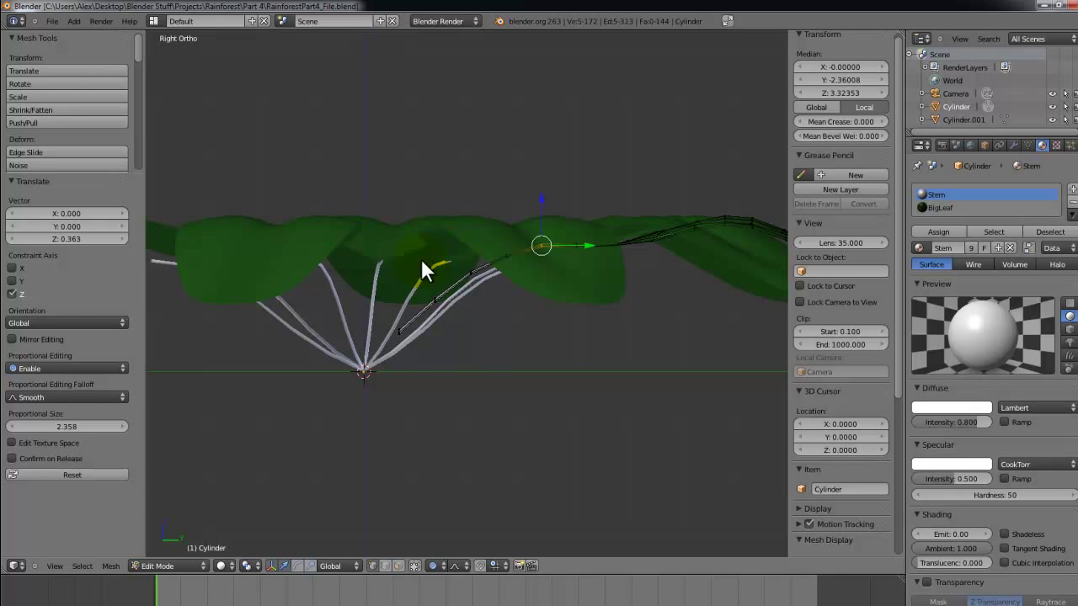
# Open the leaf Cylinder.002 for mesh editing and hide the vertices at the base of its stem.
pyautogui.press('Tab')
pyautogui.rightClick(497, 250)
pyautogui.moveTo(498, 250); pyautogui.dragTo(570, 296, button='middle')
pyautogui.press('Tab')
pyautogui.press('KP_3')
pyautogui.press('a')
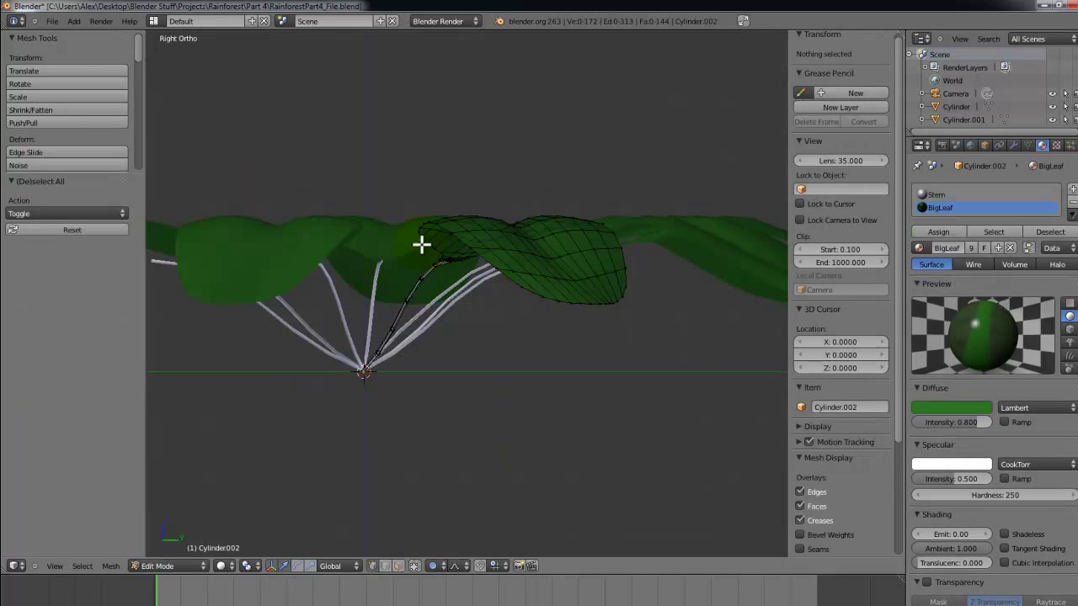
pyautogui.moveTo(430, 273); pyautogui.dragTo(409, 283)
pyautogui.press('a')
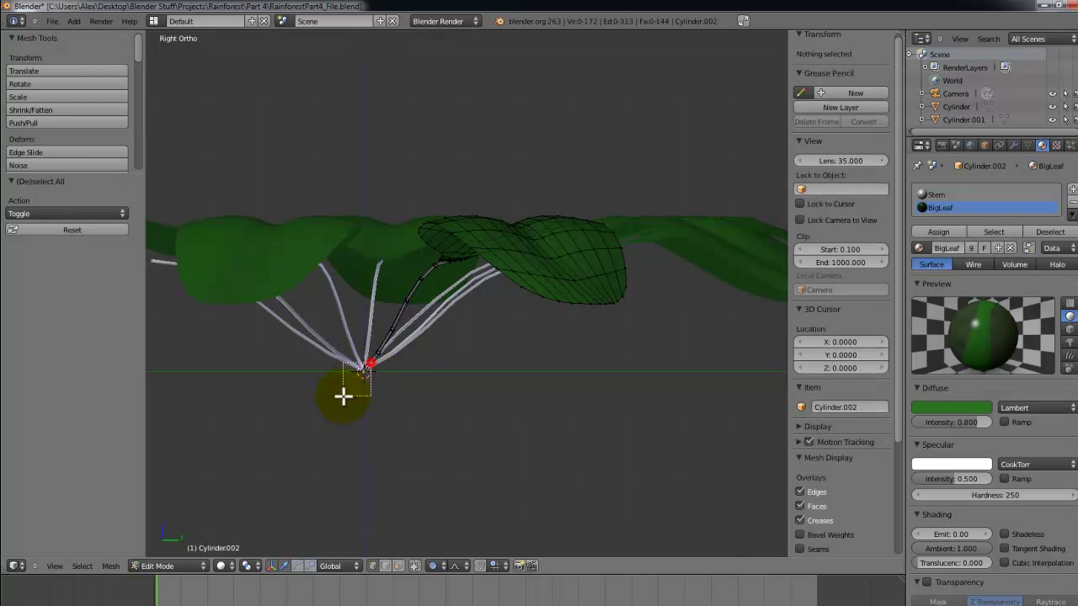
pyautogui.moveTo(342, 396); pyautogui.dragTo(345, 392)
pyautogui.press('h')
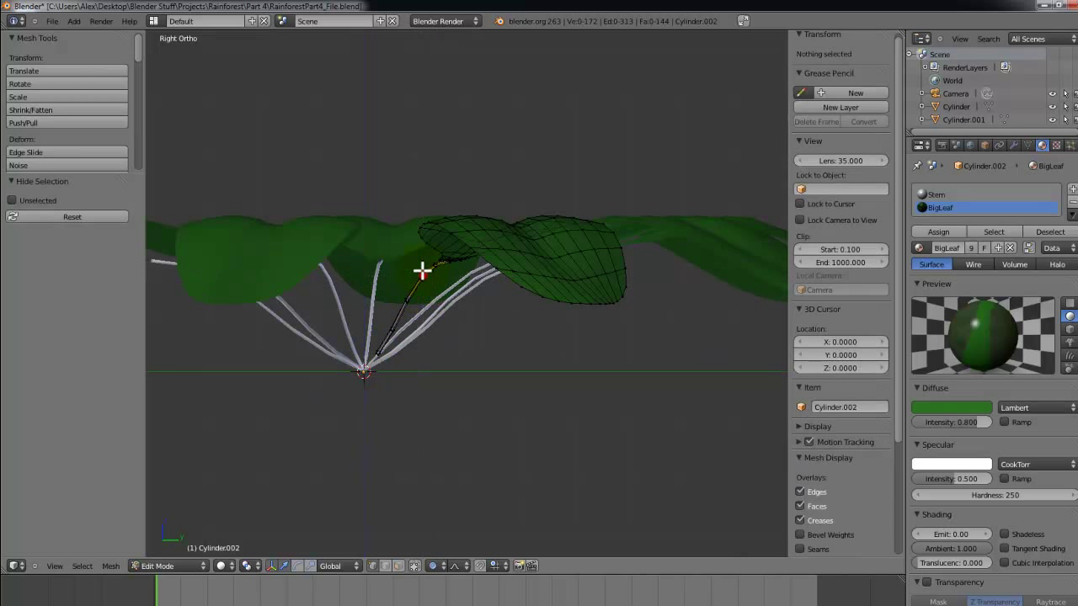
# Lower the upper part of Cylinder.002's stem along global Z with smooth proportional editing to flatten its curve.
pyautogui.rightClick(421, 271)
pyautogui.press('g')
pyautogui.press('z')
pyautogui.click(405, 319)
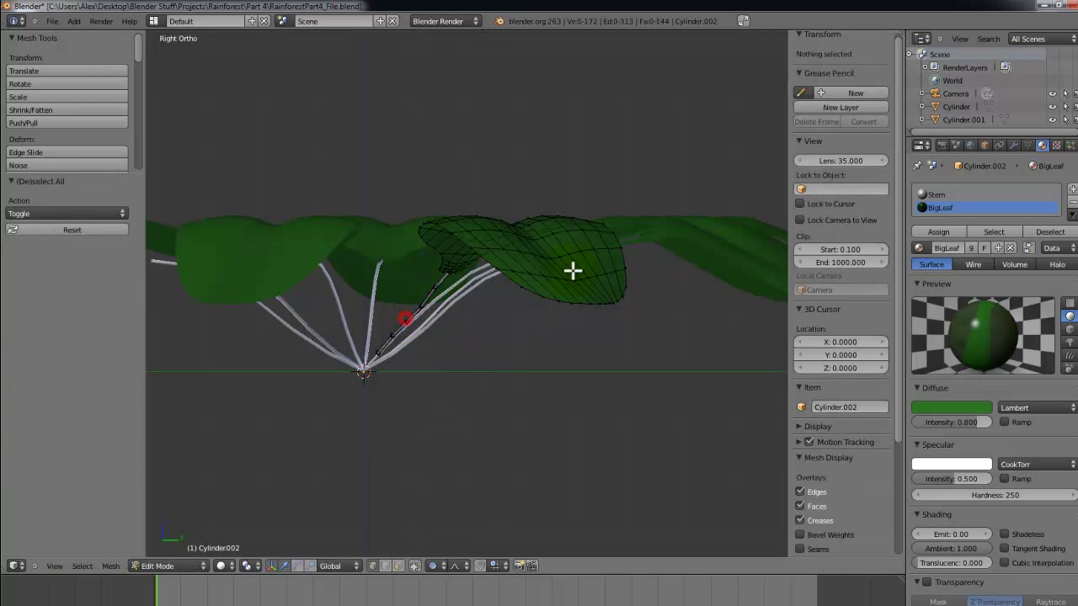
# Select the whole linked blade of Cylinder.002 and lower it along global Z.
pyautogui.rightClick(567, 260)
pyautogui.hotkey('ctrl', 'l')
pyautogui.press('g')
pyautogui.press('z')
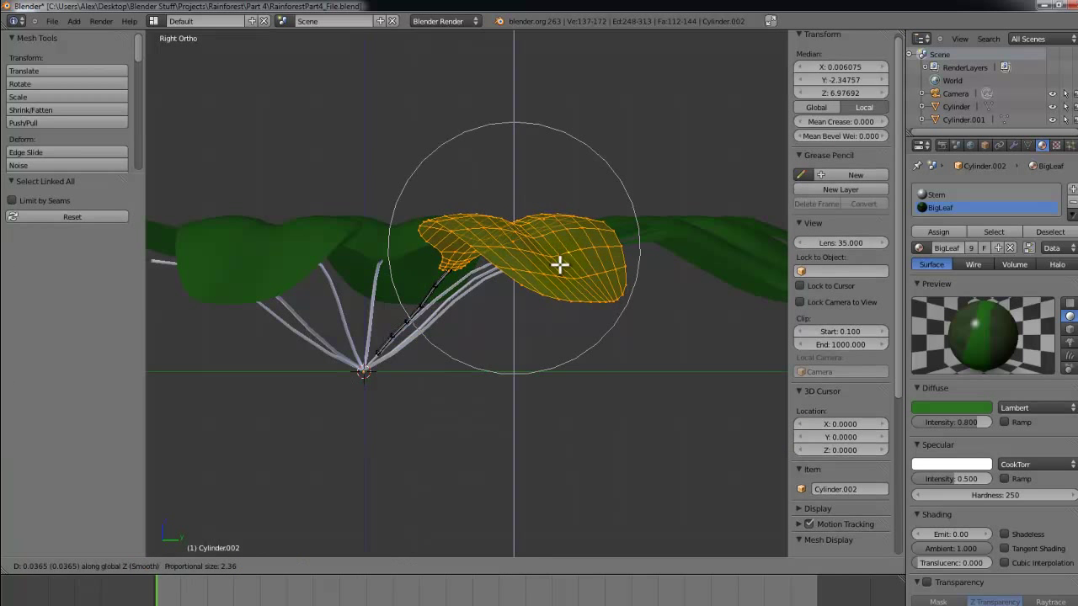
pyautogui.click(558, 295)
# Lower two crosswise edge loops near the base of Cylinder.002's blade along global Z, by about 0.122 and 0.157.
pyautogui.moveTo(558, 298); pyautogui.dragTo(626, 185, button='middle')
pyautogui.press('KP_7')
pyautogui.scroll(3, 409, 320)
pyautogui.keyDown('alt'); pyautogui.rightClick(596, 315); pyautogui.keyUp('alt')
pyautogui.press('g')
pyautogui.press('z')
pyautogui.click(624, 202)
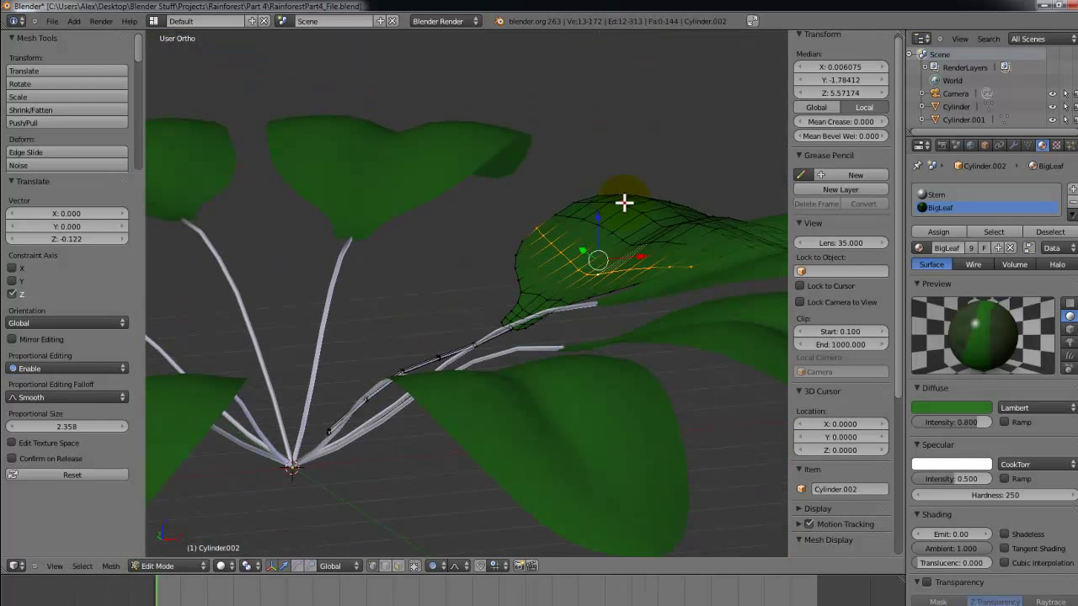
pyautogui.press('g')
pyautogui.press('z')
pyautogui.click(643, 238)
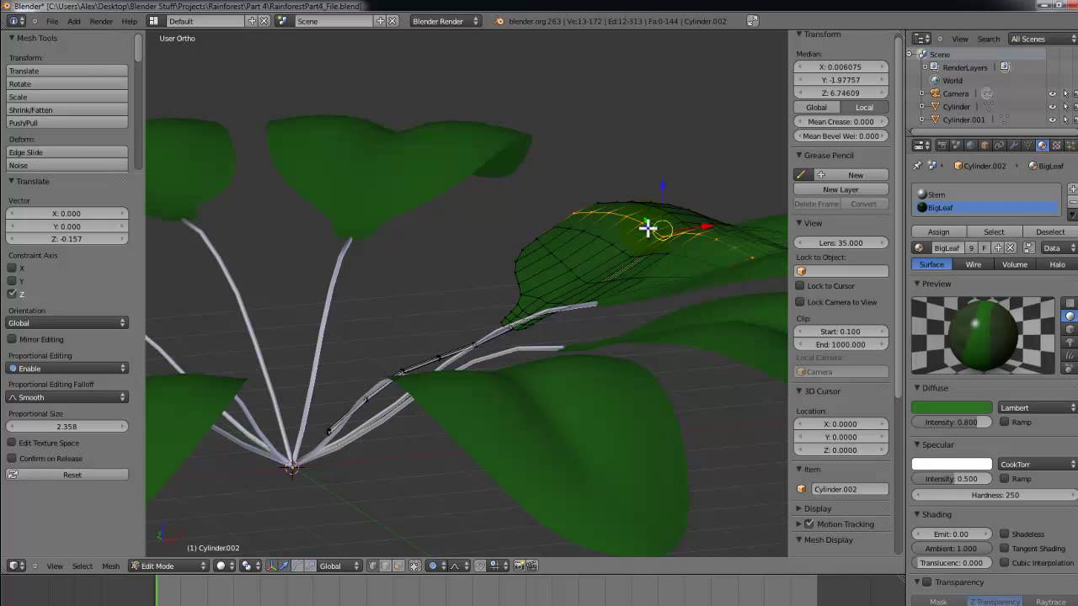
# Lower two edge loops across the middle of Cylinder.002's blade along global Z, by about 0.14 and 0.2.
pyautogui.press('g')
pyautogui.press('z')
pyautogui.click(592, 265)
pyautogui.moveTo(585, 282); pyautogui.dragTo(561, 313, button='middle')
pyautogui.press('g')
pyautogui.press('z')
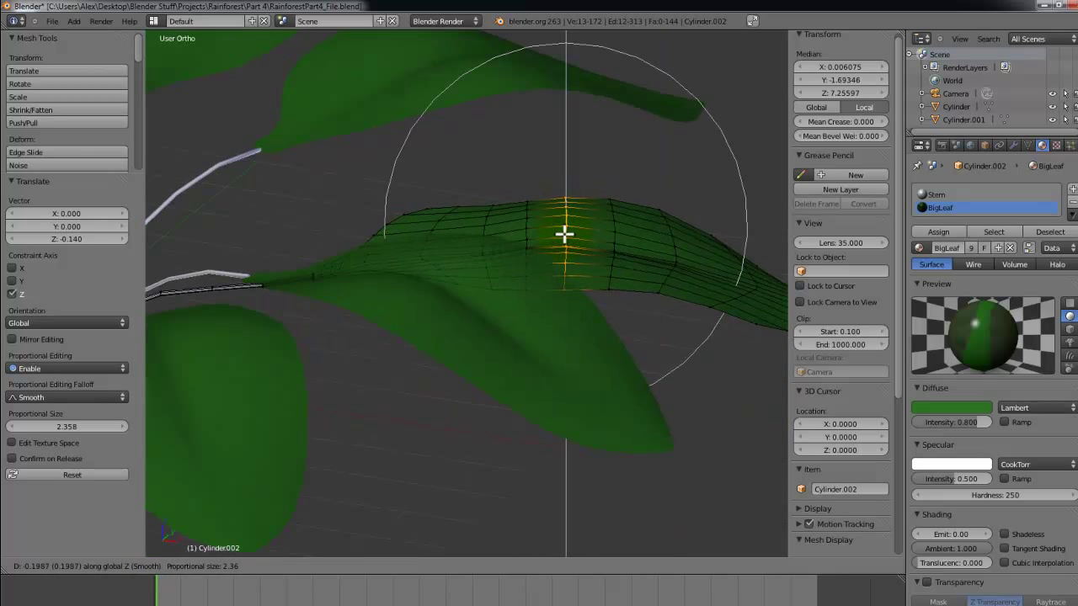
pyautogui.click(566, 236)
# Lower two further edge loops toward the blade's tip along global Z, the first by about 0.244, and leave mesh editing.
pyautogui.keyDown('alt'); pyautogui.rightClick(618, 238); pyautogui.keyUp('alt')
pyautogui.press('g')
pyautogui.press('z')
pyautogui.click(614, 256)
pyautogui.keyDown('alt'); pyautogui.rightClick(679, 252); pyautogui.keyUp('alt')
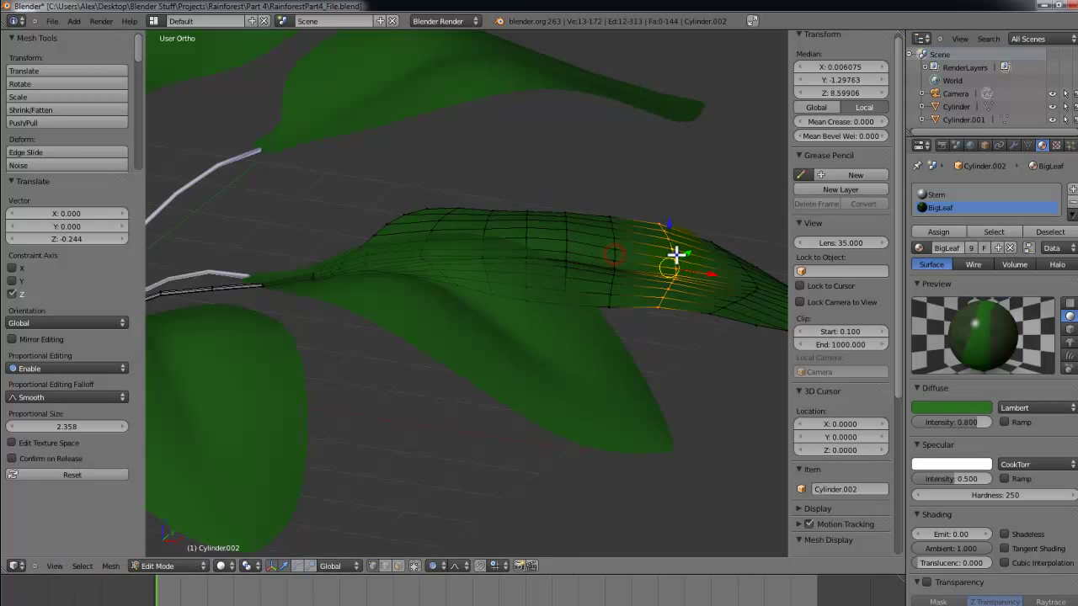
pyautogui.press('g')
pyautogui.press('z')
pyautogui.click(678, 270)
pyautogui.press('Tab')
pyautogui.scroll(-5, 580, 337)
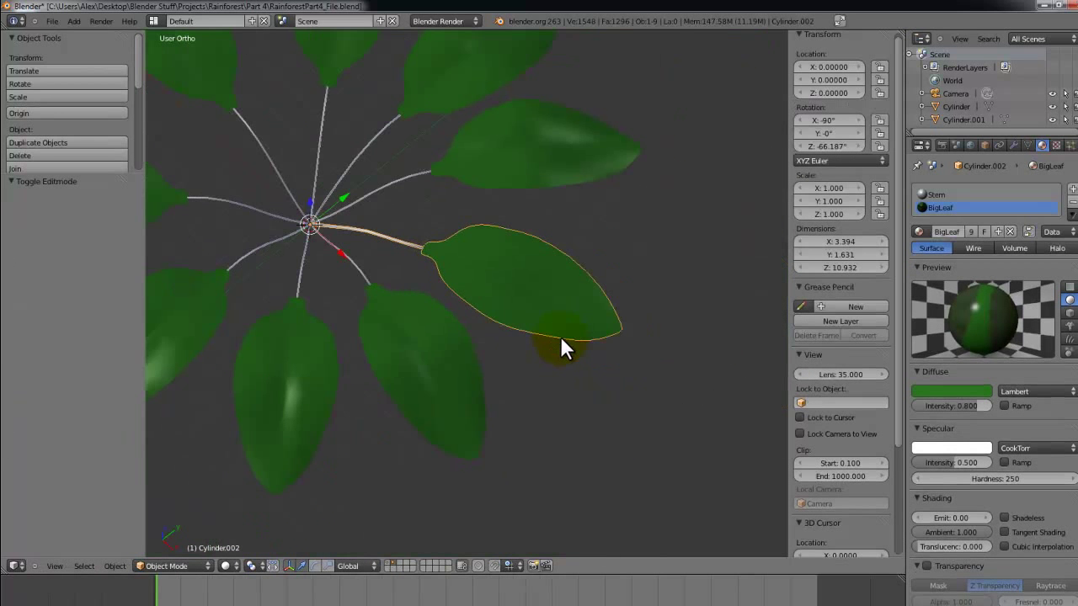
# Select the adjacent leaf Cylinder.003 from the top view, open it for mesh editing and deselect all its vertices.
pyautogui.moveTo(409, 306); pyautogui.dragTo(516, 294, button='middle')
pyautogui.press('KP_7')
pyautogui.keyDown('shift'); pyautogui.rightClick(515, 294); pyautogui.keyUp('shift')
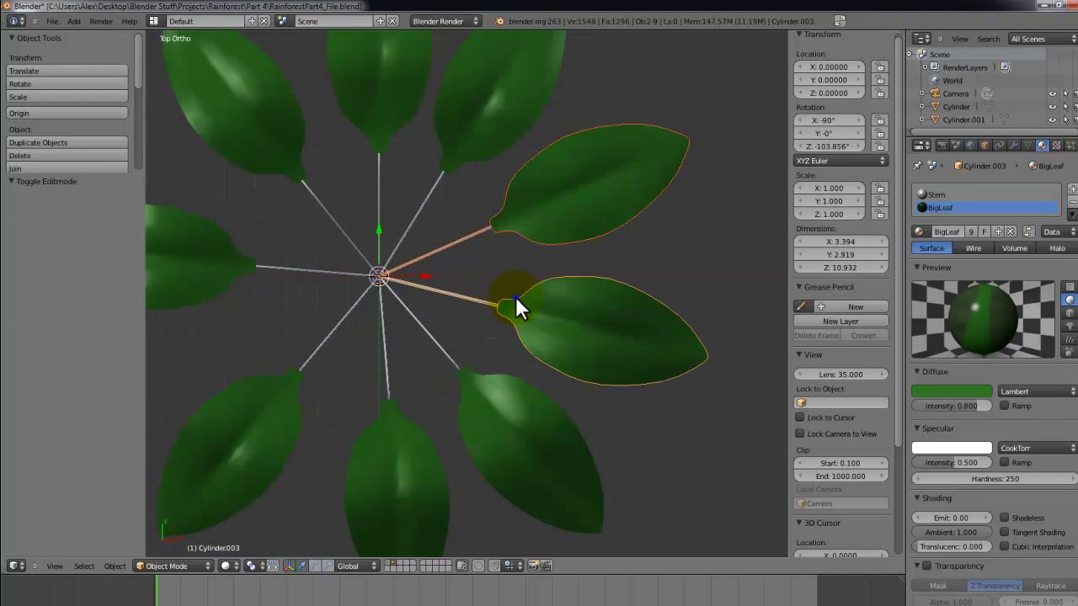
pyautogui.scroll(3, 438, 373)
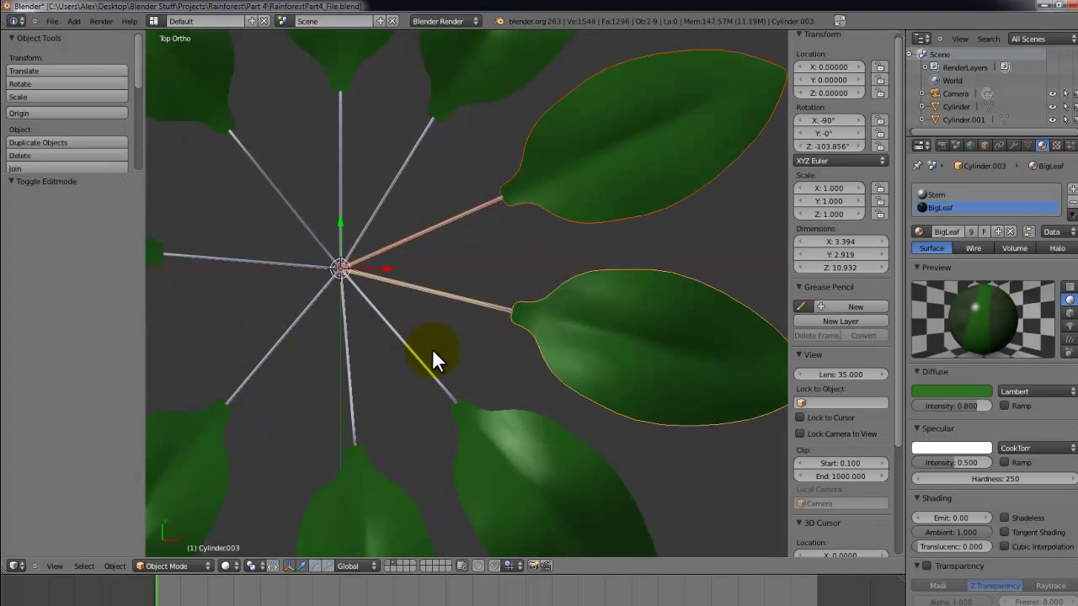
pyautogui.press('Tab')
pyautogui.scroll(2, 522, 307)
pyautogui.press('a')
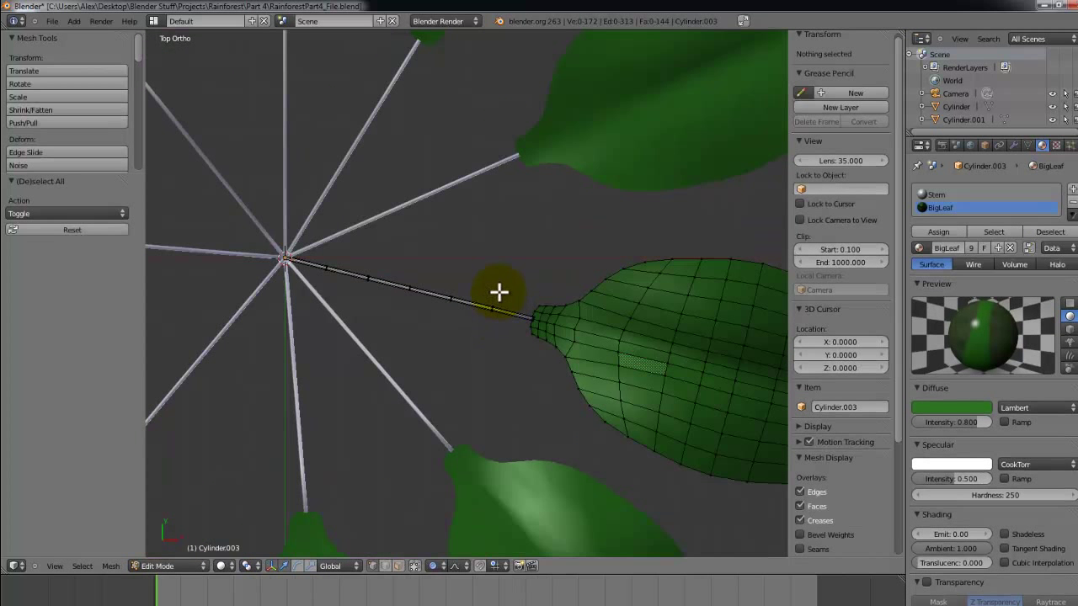
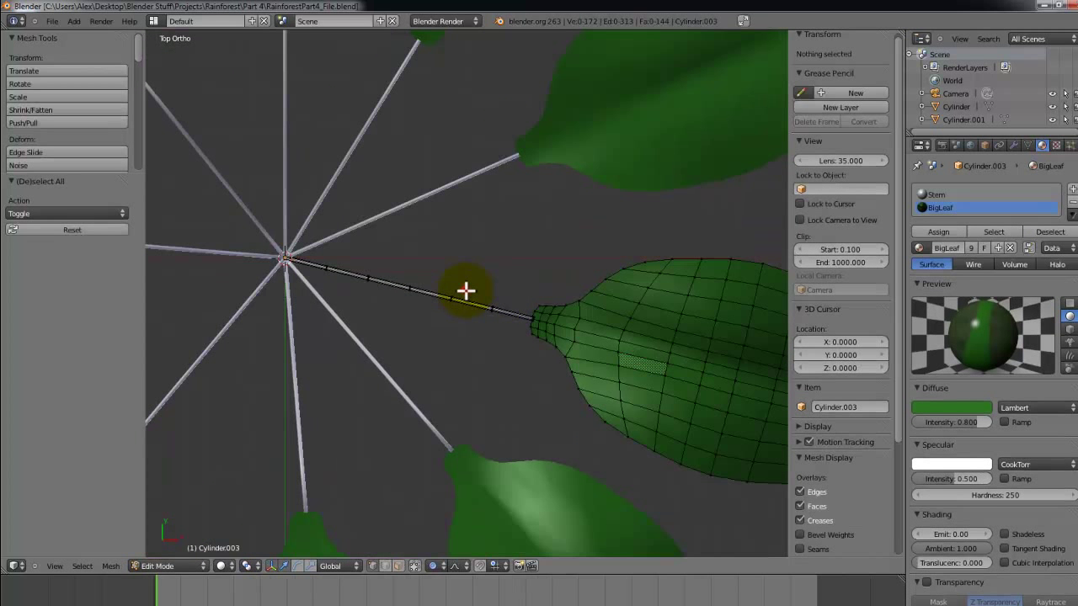
# Return to Object Mode and save the blend file over the existing one.
pyautogui.press('Tab')
pyautogui.scroll(-5, 465, 290)
pyautogui.moveTo(568, 313); pyautogui.dragTo(541, 237, button='middle')
pyautogui.hotkey('ctrl', 's')
pyautogui.click(371, 183)
pyautogui.press('KP_7')
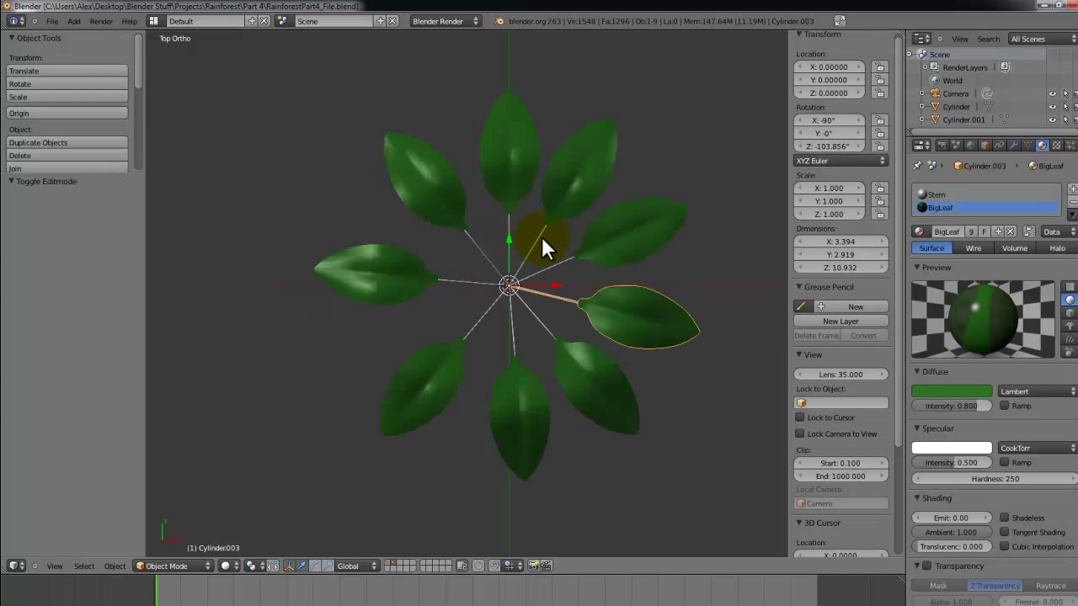
pyautogui.hotkey('ctrl', 's')
pyautogui.click(541, 237)
# In front view, rotate the leaf Cylinder.003 about 14.26 degrees around the shared centre so that it droops.
pyautogui.press('Tab')
pyautogui.press('Tab')
pyautogui.scroll(2, 534, 241)
pyautogui.press('Tab')
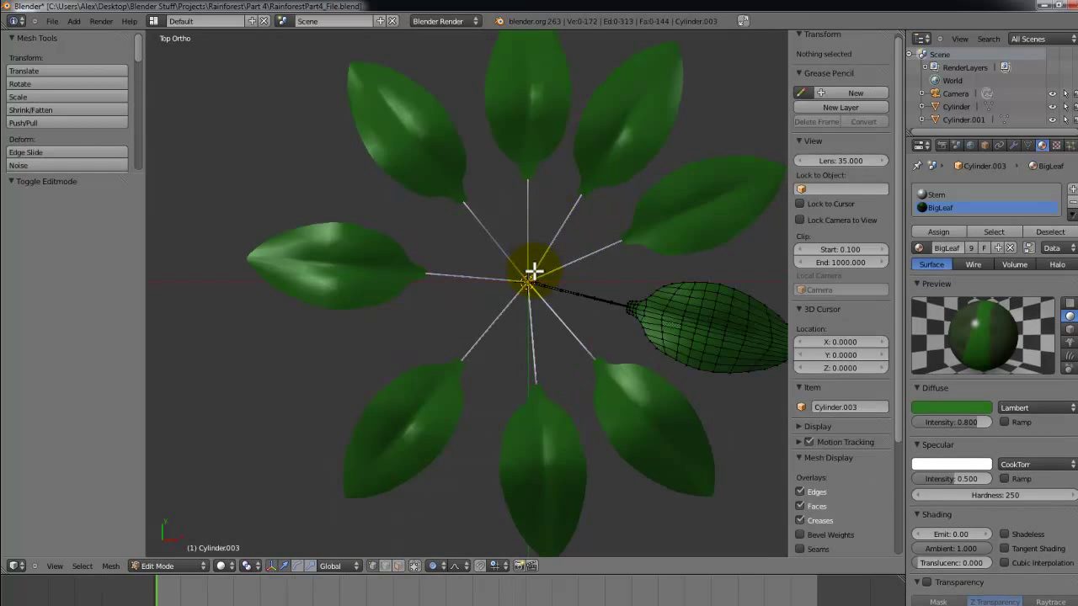
pyautogui.press('Tab')
pyautogui.moveTo(506, 272); pyautogui.dragTo(442, 241, button='middle')
pyautogui.press('r')
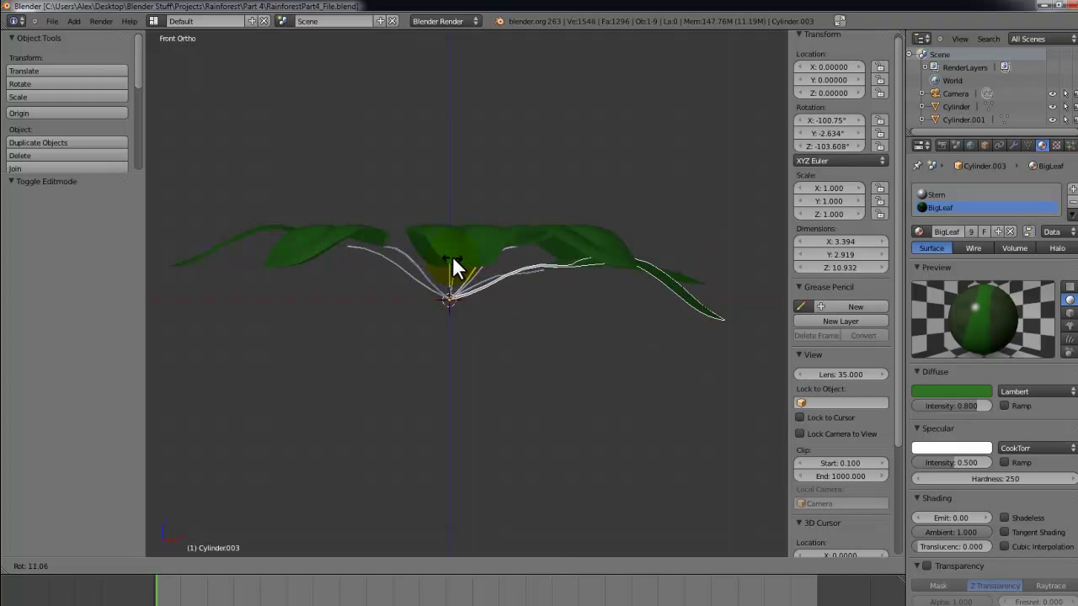
pyautogui.click(454, 259)
# Tilt the neighbouring leaf Cylinder.004 around the shared centre in front view, and adjust the rotation further about the global X axis.
pyautogui.rightClick(585, 232)
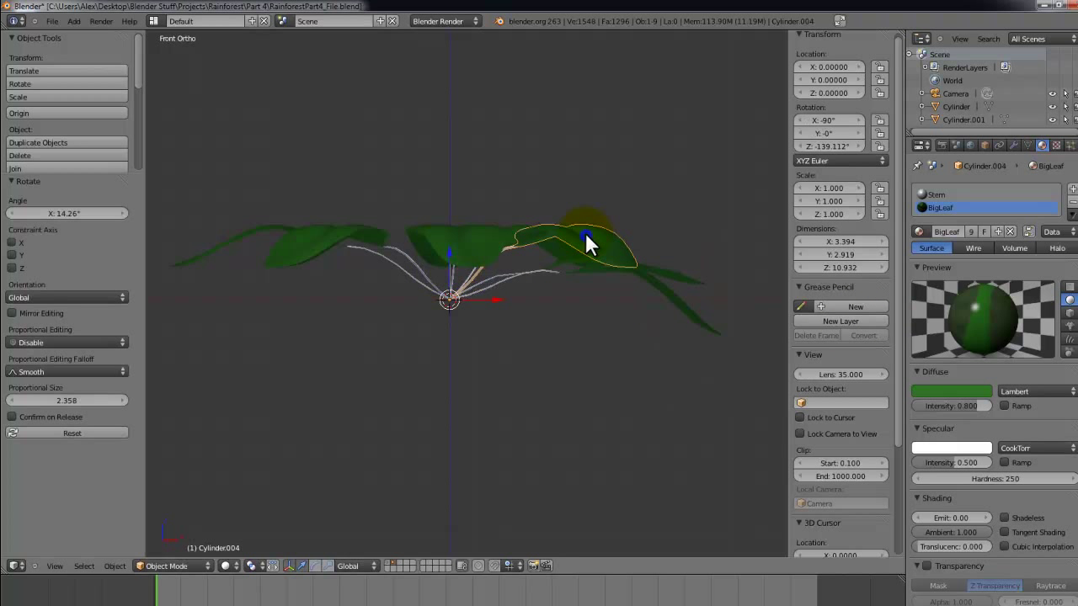
pyautogui.press('r')
pyautogui.click(510, 255)
pyautogui.moveTo(481, 266); pyautogui.dragTo(451, 334, button='middle')
pyautogui.press('r')
pyautogui.press('x')
pyautogui.click(551, 296)
pyautogui.press('r')
pyautogui.press('x')
pyautogui.click(436, 236)
# Select the leaf Cylinder.008 and tilt it slightly about the global X axis.
pyautogui.rightClick(423, 317)
pyautogui.press('r')
pyautogui.press('x')
pyautogui.click(421, 323)
pyautogui.press('Tab')
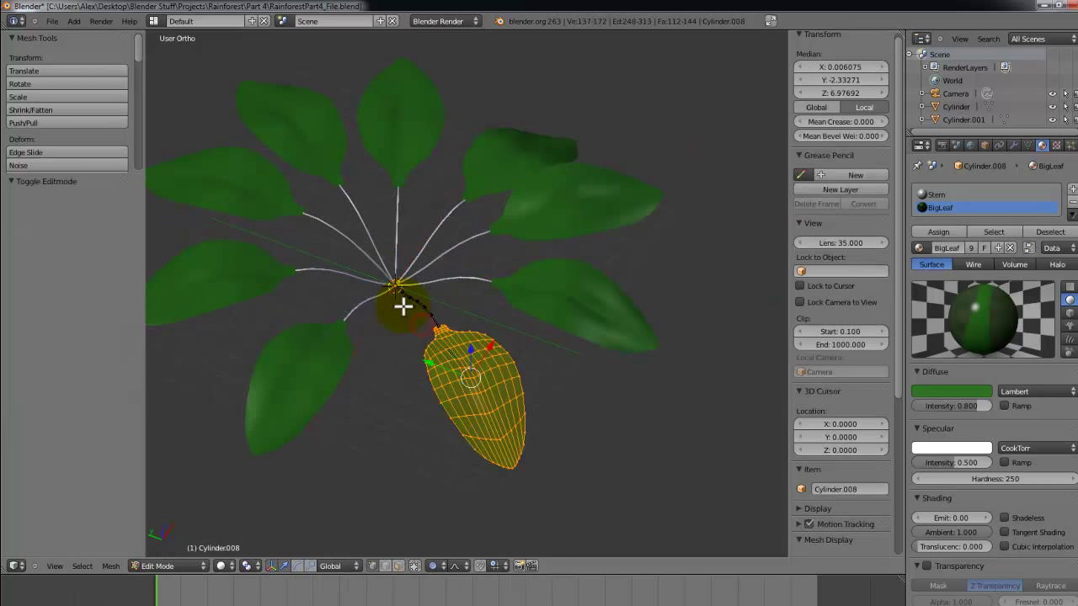
pyautogui.rightClick(372, 306)
pyautogui.press('Tab')
pyautogui.rightClick(350, 311)
pyautogui.press('Tab')
pyautogui.rightClick(397, 312)
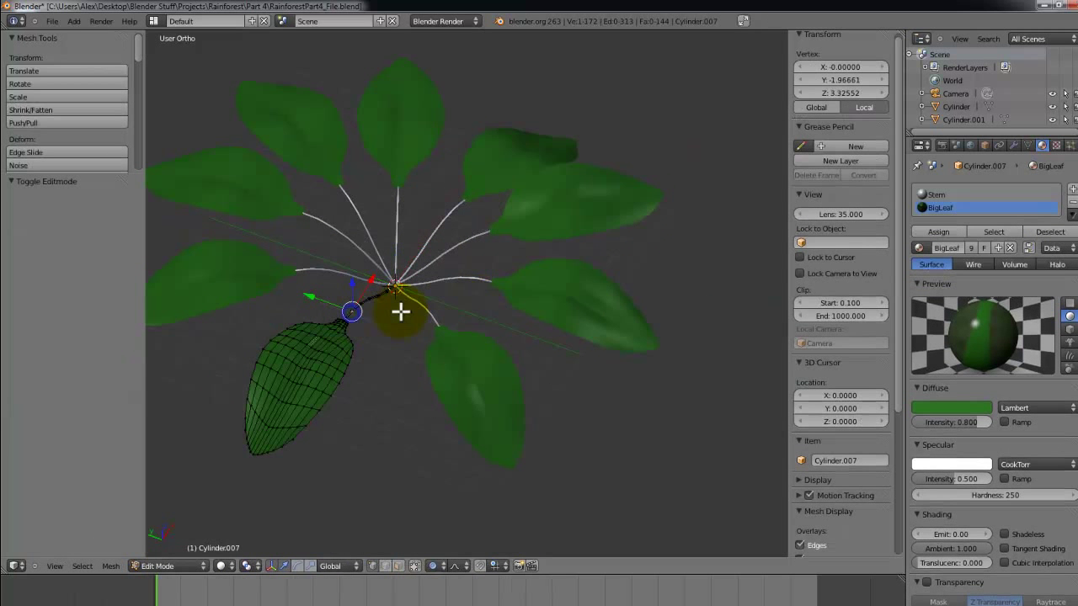
pyautogui.hotkey('ctrl', 'l')
pyautogui.press('x')
pyautogui.click(400, 312)
pyautogui.hotkey('ctrl', 'z')
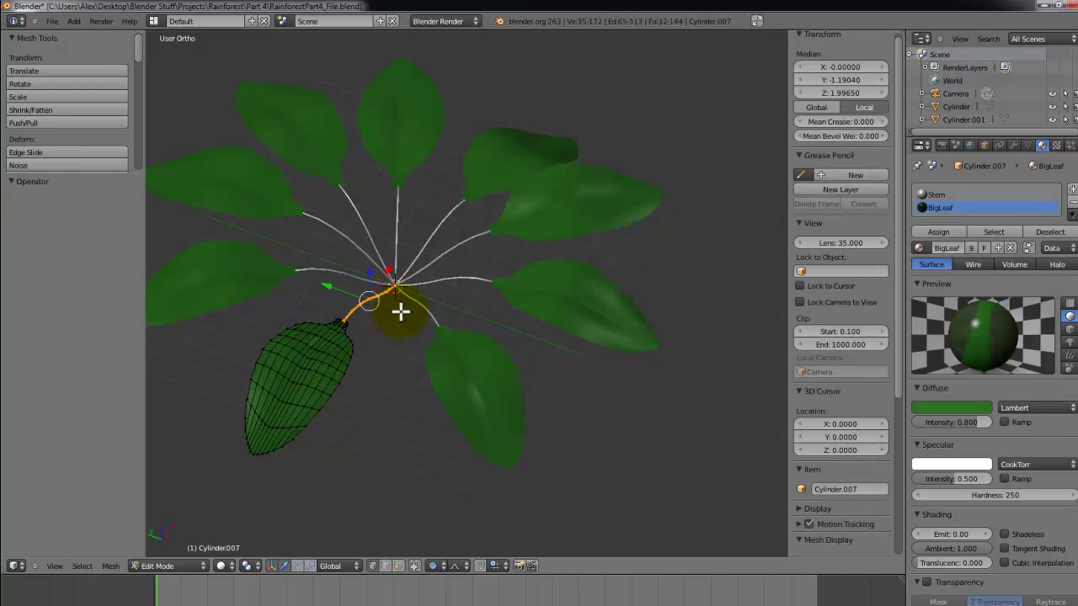
pyautogui.press('Tab')
pyautogui.moveTo(400, 310); pyautogui.dragTo(361, 335, button='middle')
pyautogui.click(362, 339)
pyautogui.rightClick(447, 406)
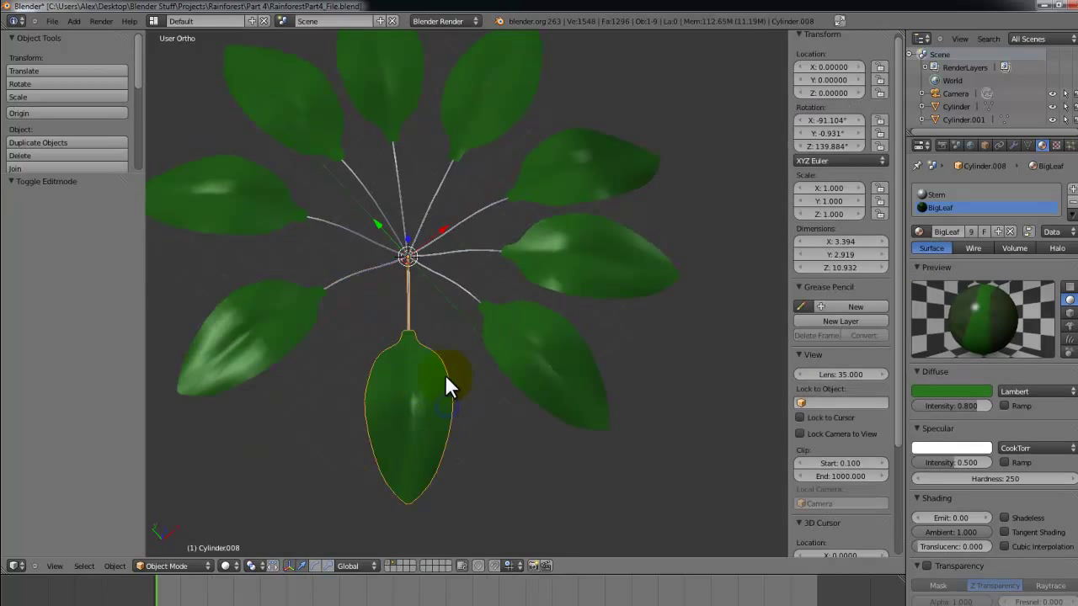
pyautogui.moveTo(444, 374); pyautogui.dragTo(343, 318, button='middle')
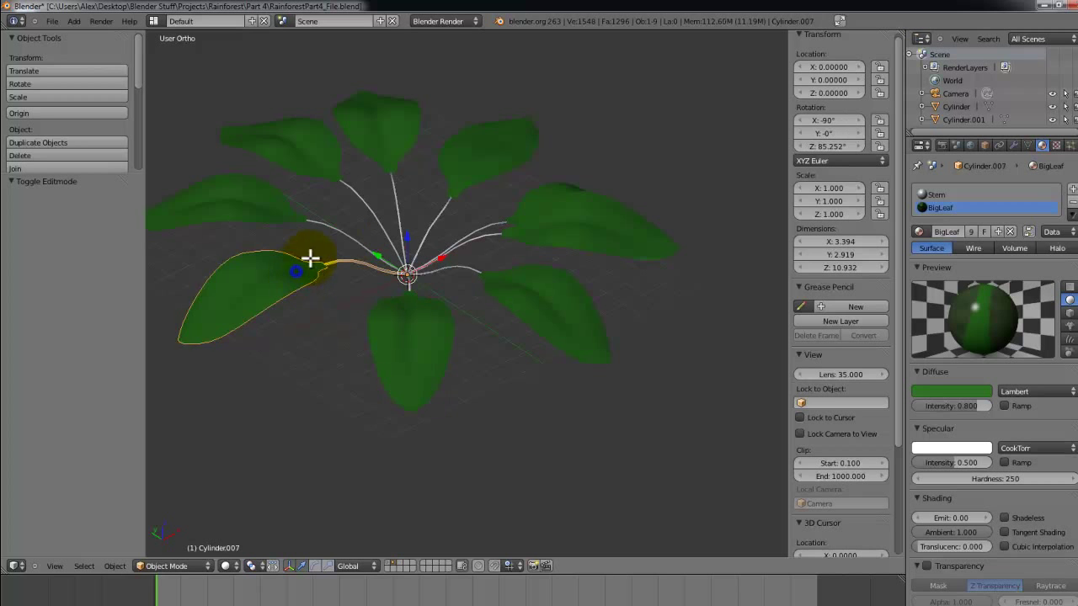
# In Edit Mode on the leaf Cylinder.007, box-select the stem vertices beside the blade and lower them along global Z with proportional editing.
pyautogui.press('Tab')
pyautogui.press('a')
pyautogui.press('b')
pyautogui.moveTo(342, 255); pyautogui.dragTo(328, 273)
pyautogui.press('g')
pyautogui.press('z')
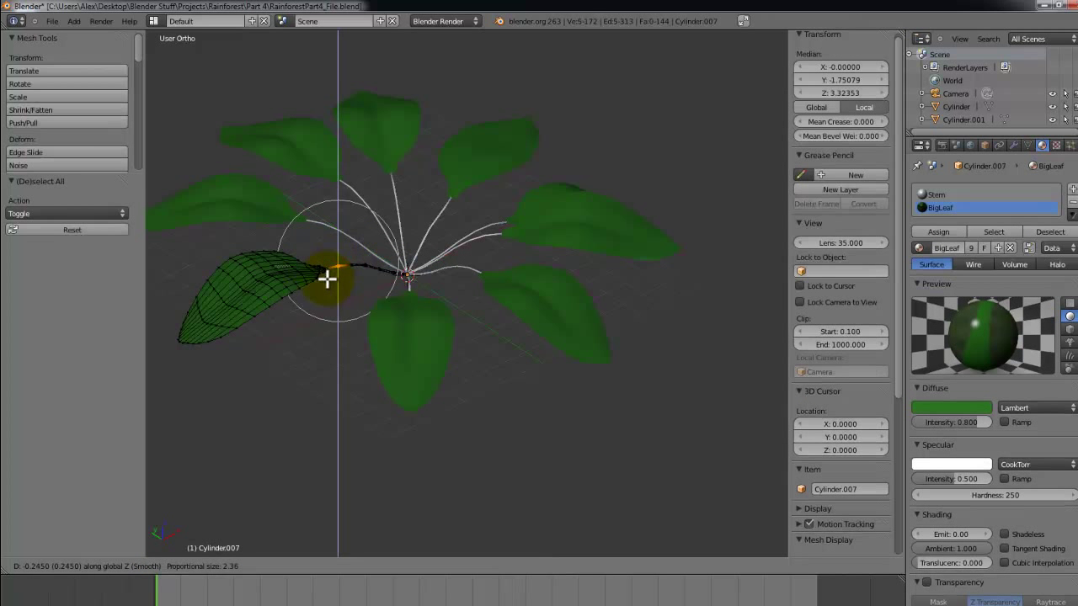
pyautogui.click(327, 279)
# Select the lengthwise middle edge loop of the Cylinder.007 blade and lower it 0.586 along global Z with proportional editing.
pyautogui.press('a')
pyautogui.moveTo(325, 281); pyautogui.dragTo(236, 262, button='middle')
pyautogui.click(253, 216)
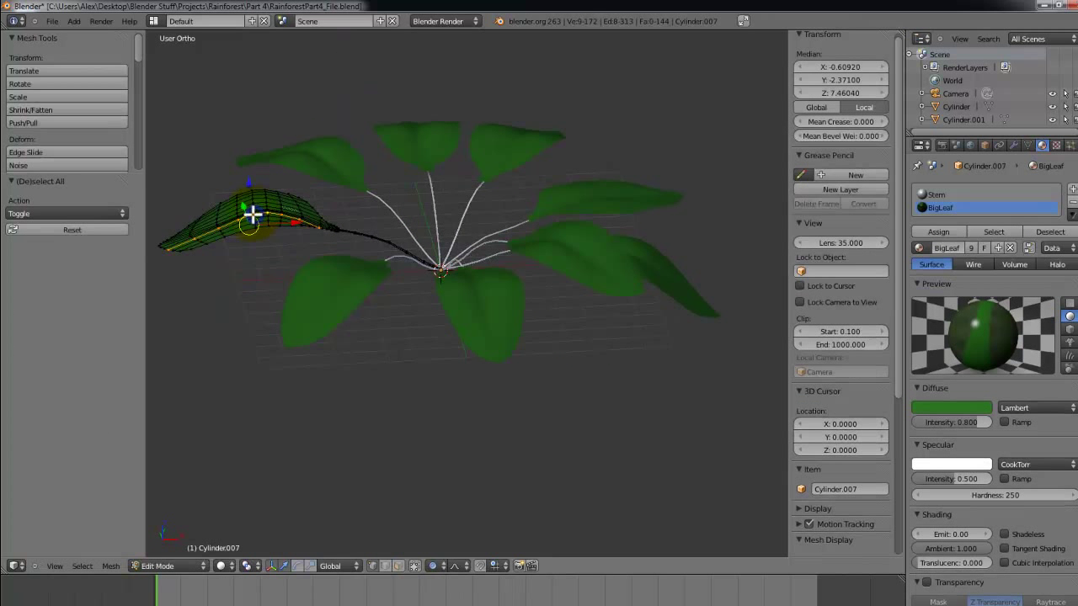
pyautogui.press('g')
pyautogui.press('z')
pyautogui.click(270, 210)
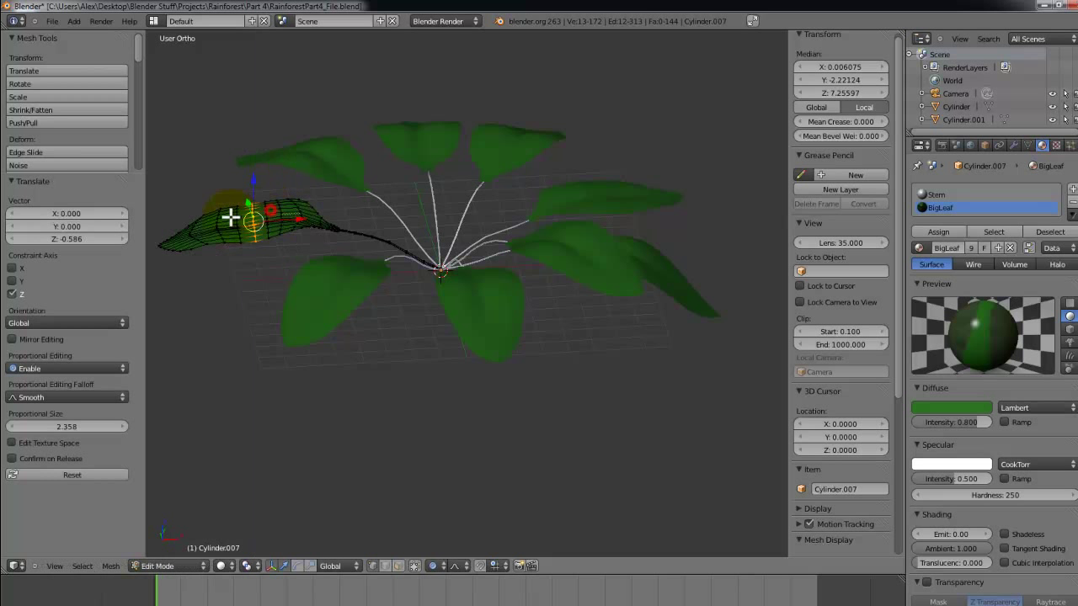
# Box-select the outer tip section of the Cylinder.007 blade and lower it 0.474 along global Z with proportional editing.
pyautogui.press('b')
pyautogui.moveTo(224, 197); pyautogui.dragTo(136, 273)
pyautogui.press('g')
pyautogui.press('z')
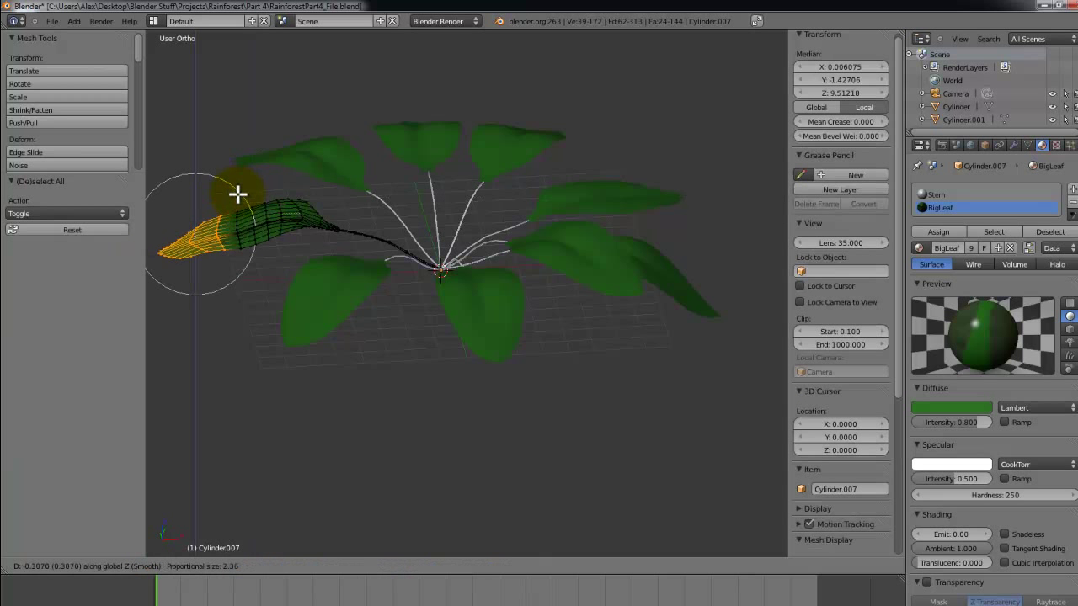
pyautogui.click(238, 196)
# Move the edge loop across the outer Cylinder.007 blade along global Z, return to Object Mode and save the blend file.
pyautogui.moveTo(238, 197); pyautogui.dragTo(235, 142, button='middle')
pyautogui.moveTo(403, 98); pyautogui.dragTo(370, 268, button='middle')
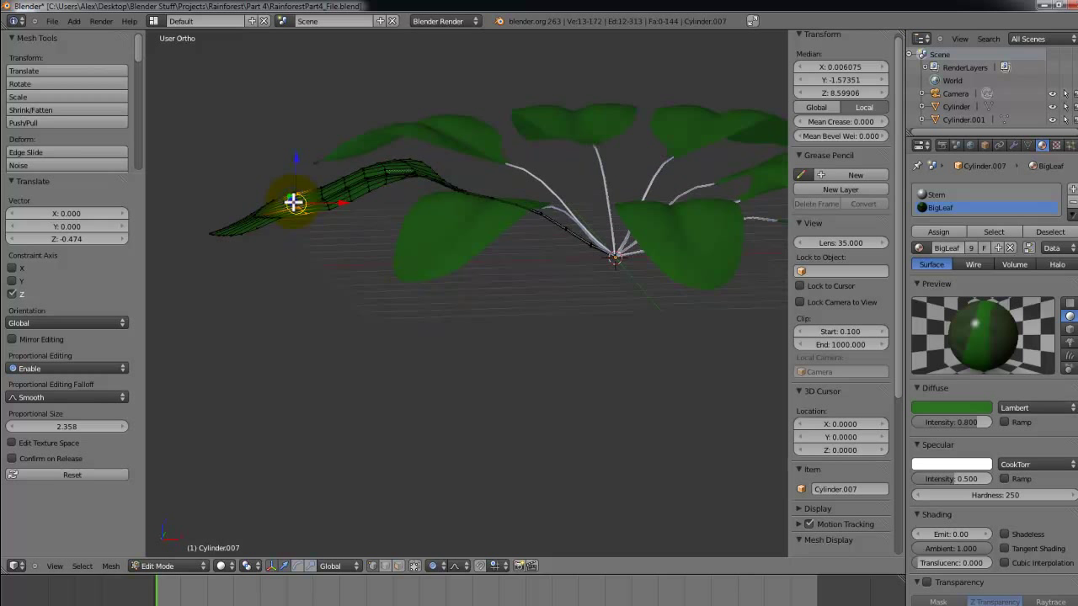
pyautogui.press('g')
pyautogui.press('z')
pyautogui.click(319, 201)
pyautogui.moveTo(301, 163); pyautogui.dragTo(389, 329, button='middle')
pyautogui.press('Tab')
pyautogui.scroll(-5, 389, 329)
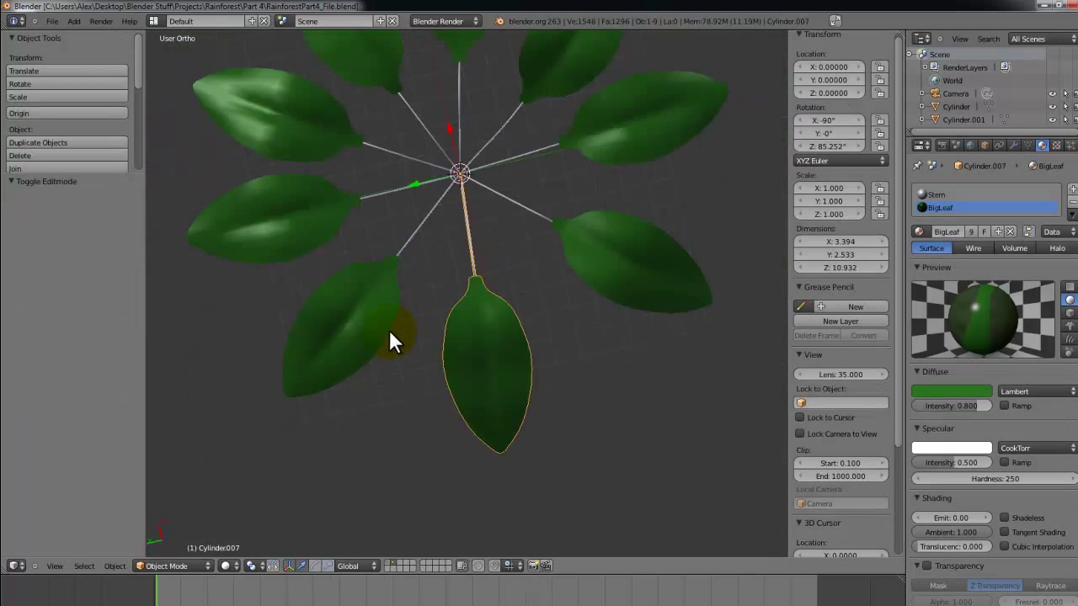
# In top view, rotate the leaf Cylinder.007 by 21.526 degrees around the shared centre.
pyautogui.moveTo(396, 286); pyautogui.dragTo(360, 275, button='middle')
pyautogui.press('KP_7')
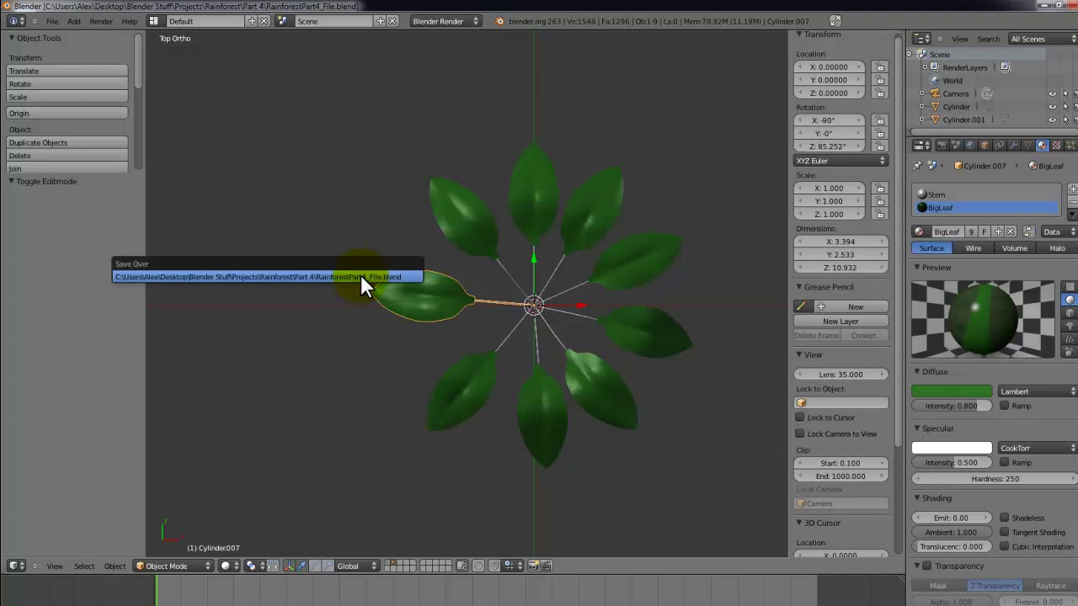
pyautogui.scroll(3, 439, 187)
pyautogui.keyDown('shift'); pyautogui.moveTo(545, 282); pyautogui.dragTo(438, 236, button='middle'); pyautogui.keyUp('shift')
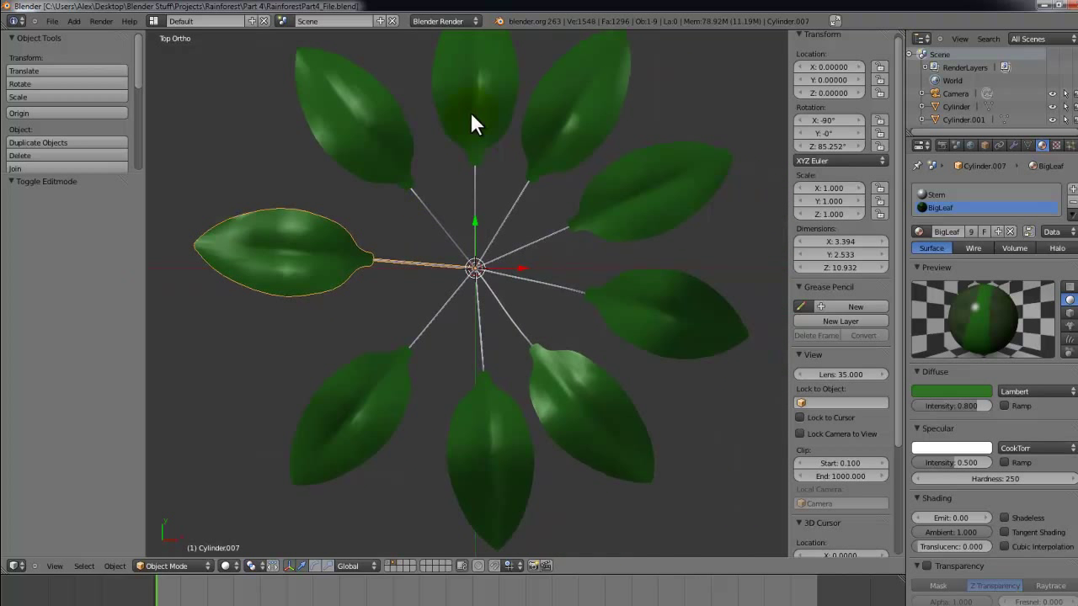
pyautogui.press('r')
pyautogui.click(402, 216)
# In top view, rotate the leaf Cylinder.006 about 17.7 degrees and the leaf Cylinder.003 by 14.713 degrees around the shared centre.
pyautogui.rightClick(376, 159)
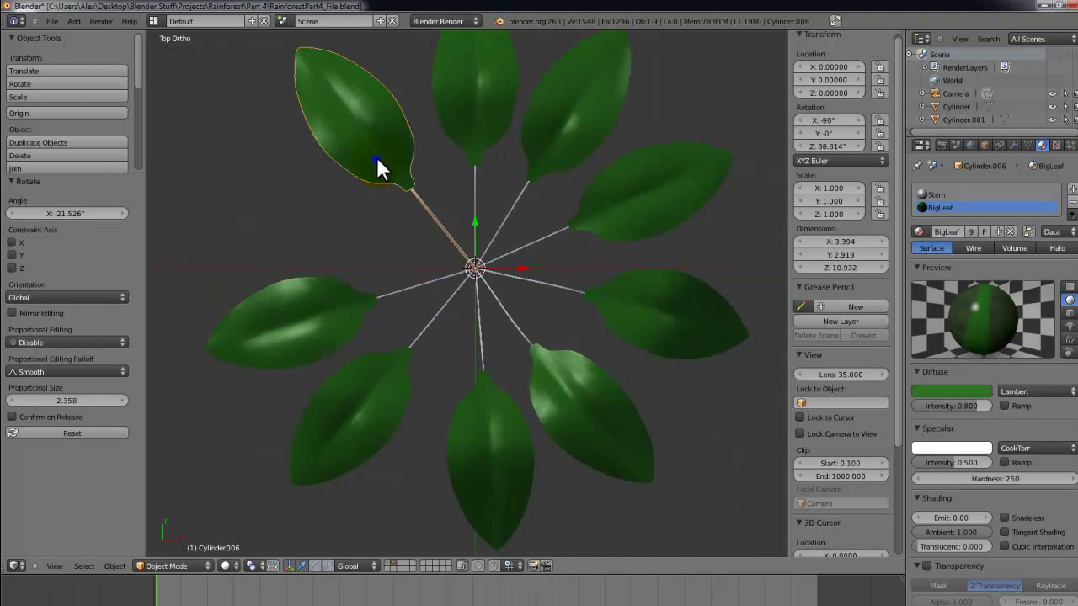
pyautogui.press('r')
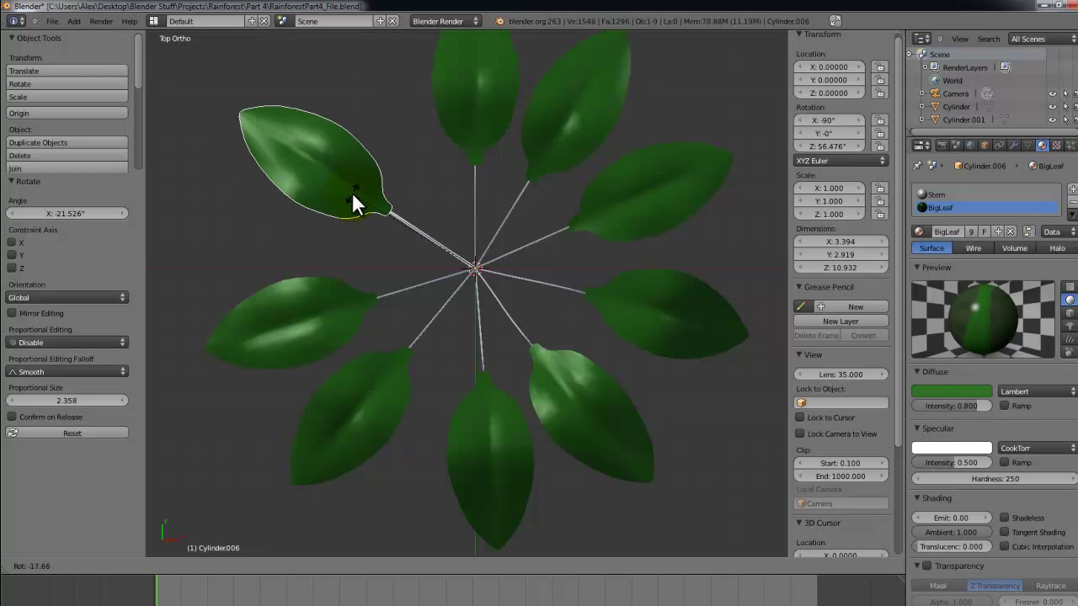
pyautogui.click(351, 194)
pyautogui.rightClick(604, 301)
pyautogui.press('r')
pyautogui.click(586, 352)
# Rotate the leaf Cylinder.002 by 6.474 degrees and Cylinder.005 by 5.498 degrees around the shared centre, and save the blend file.
pyautogui.rightClick(611, 222)
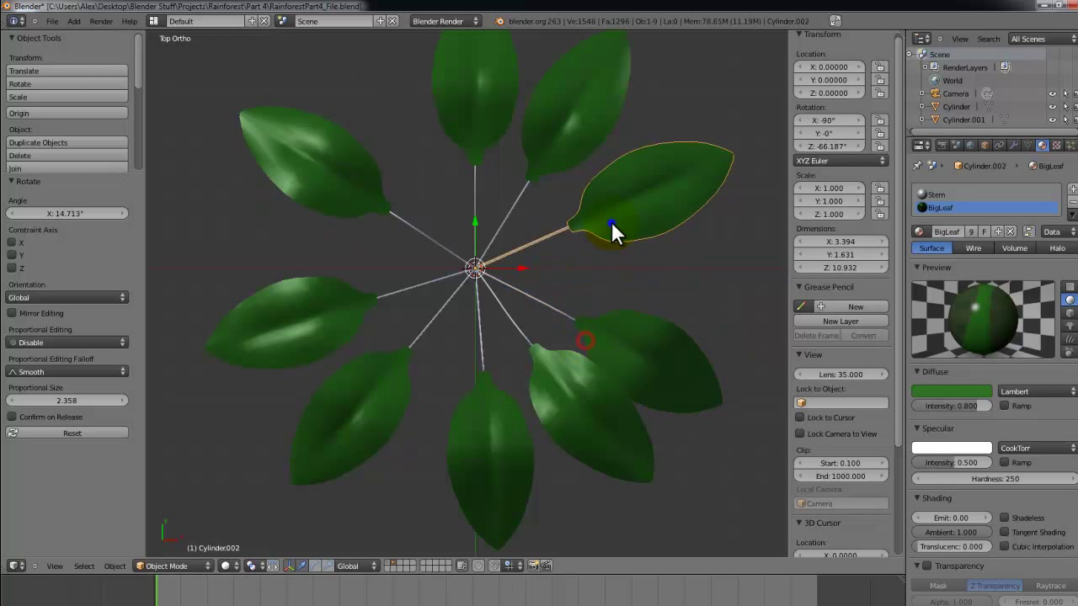
pyautogui.rightClick(450, 404)
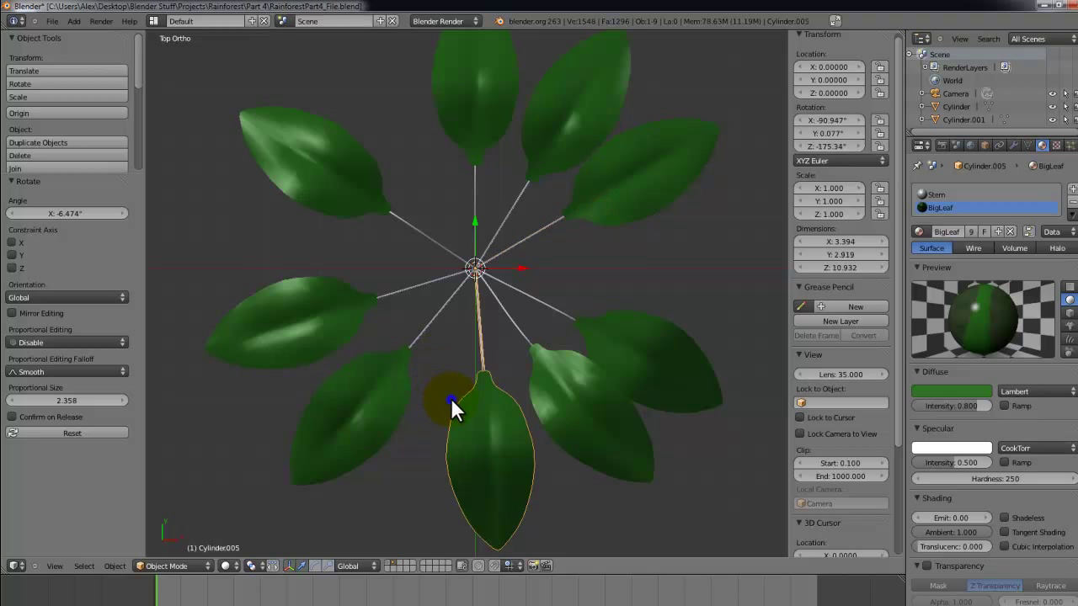
pyautogui.moveTo(435, 404); pyautogui.dragTo(511, 355, button='middle')
pyautogui.hotkey('ctrl', 's')
pyautogui.click(427, 245)
# In Edit Mode on the leaf Cylinder.001, select the blade's lengthwise middle edge loop and lower it 0.293 along global Z with proportional editing.
pyautogui.scroll(4, 511, 355)
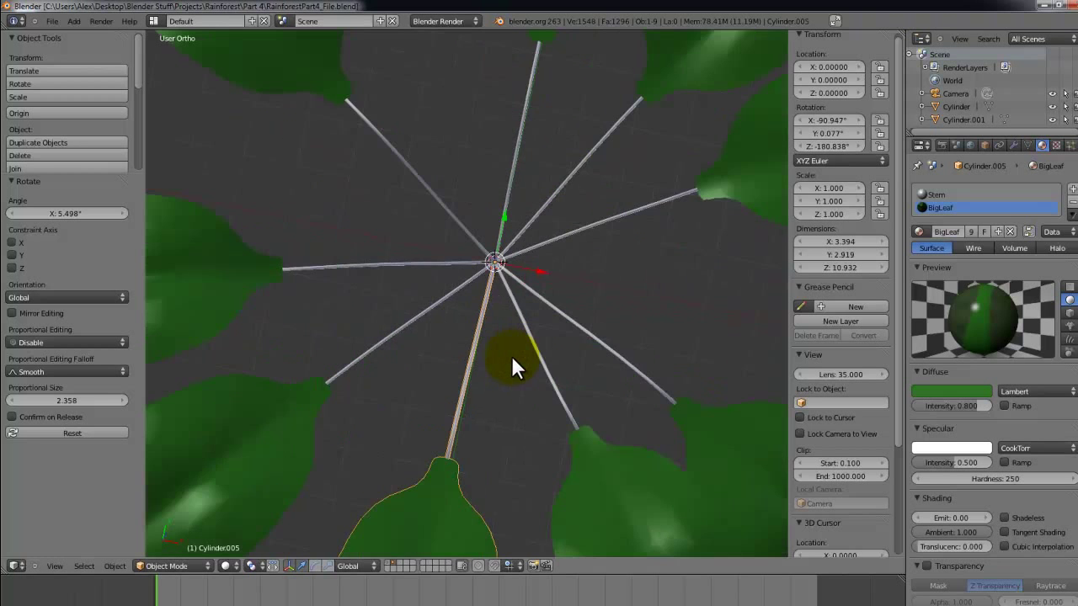
pyautogui.moveTo(515, 306); pyautogui.dragTo(423, 173, button='middle')
pyautogui.scroll(4, 481, 279)
pyautogui.scroll(-5, 477, 386)
pyautogui.press('Tab')
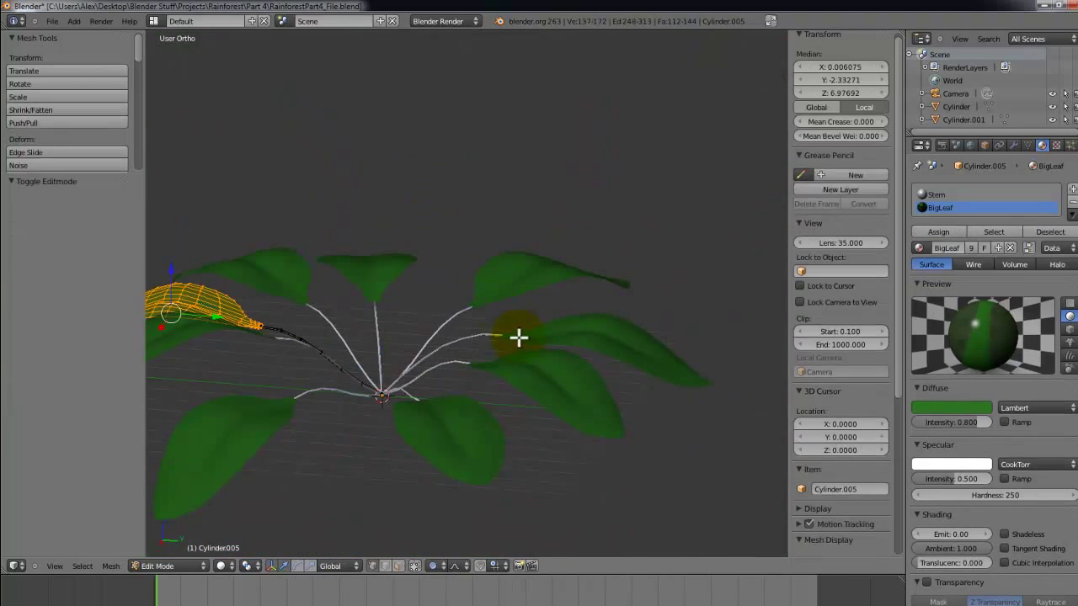
pyautogui.press('Tab')
pyautogui.rightClick(527, 357)
pyautogui.press('Tab')
pyautogui.moveTo(527, 358); pyautogui.dragTo(572, 334, button='middle')
pyautogui.press('a')
pyautogui.keyDown('alt'); pyautogui.rightClick(572, 335); pyautogui.keyUp('alt')
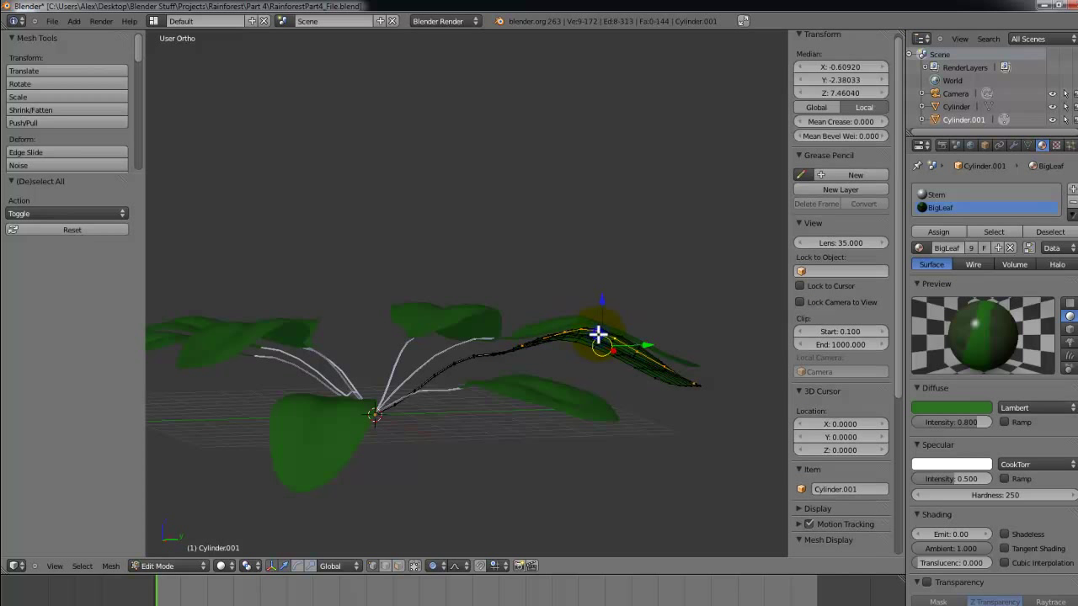
pyautogui.moveTo(597, 334); pyautogui.dragTo(523, 252, button='middle')
pyautogui.scroll(2, 515, 290)
pyautogui.scroll(-3, 552, 285)
pyautogui.press('g')
pyautogui.press('z')
pyautogui.click(552, 265)
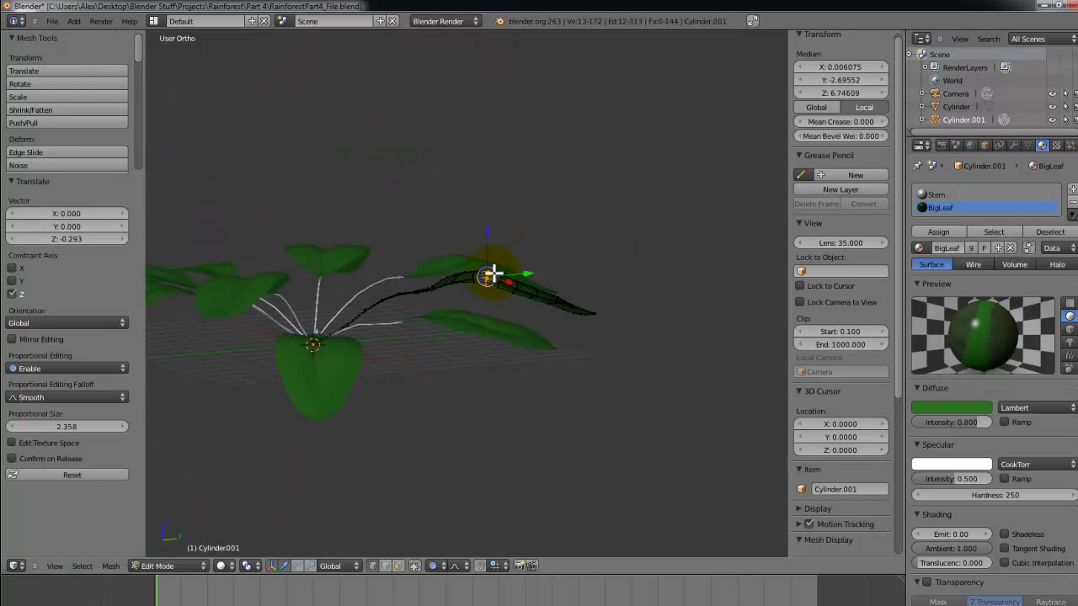
# Lower the edge loop across the Cylinder.001 blade along global Z with proportional size 3.45, return to Object Mode and save the file.
pyautogui.press('g')
pyautogui.press('z')
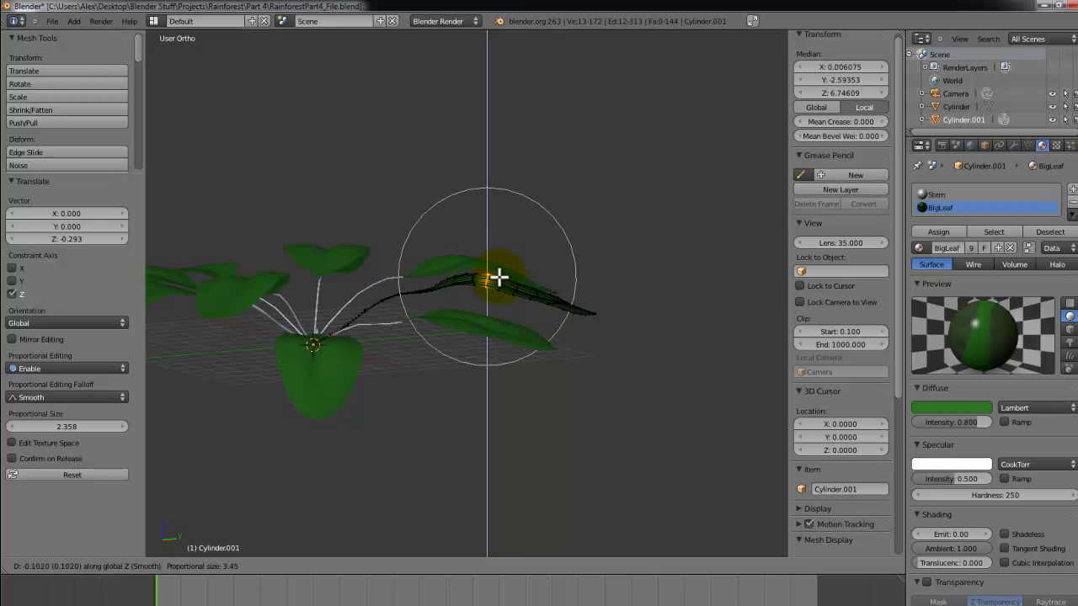
pyautogui.click(499, 278)
pyautogui.press('Tab')
pyautogui.hotkey('ctrl', 's')
pyautogui.click(499, 280)
# Reshape the leaf Cylinder in Edit Mode by moving blade vertices along global Z, return to Object Mode and save the blend file.
pyautogui.moveTo(499, 281); pyautogui.dragTo(471, 154, button='middle')
pyautogui.press('Tab')
pyautogui.press('Tab')
pyautogui.rightClick(531, 298)
pyautogui.press('Tab')
pyautogui.press('g')
pyautogui.press('z')
pyautogui.click(537, 263)
pyautogui.press('Tab')
pyautogui.scroll(-5, 526, 246)
pyautogui.scroll(5, 561, 283)
pyautogui.hotkey('ctrl', 's')
pyautogui.click(560, 283)
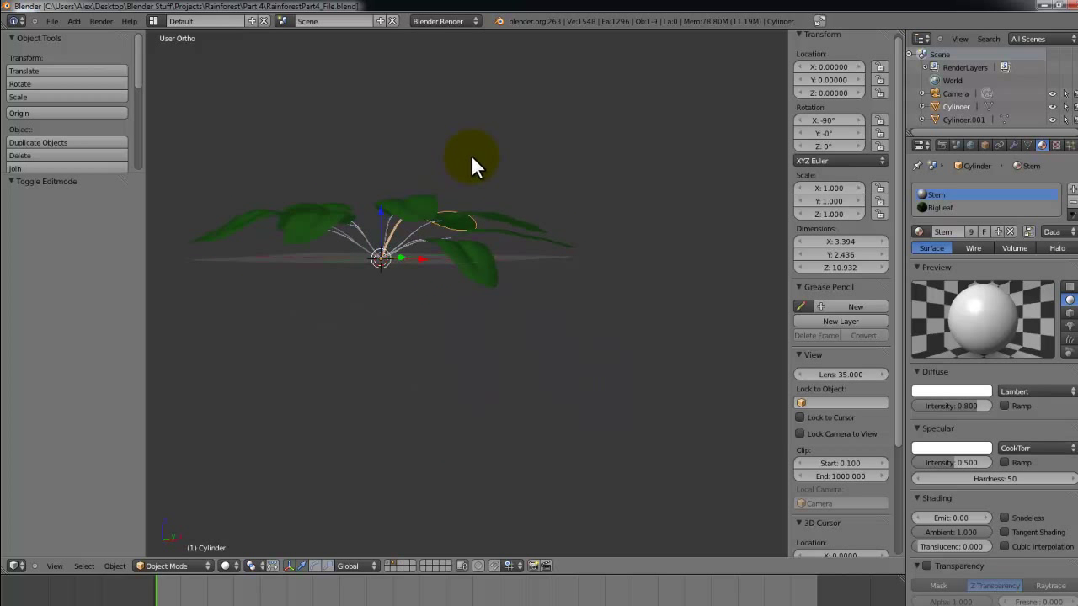
# Examine the shared base of the leaf stems up close in front view, using wireframe shading.
pyautogui.press('KP_1')
pyautogui.scroll(4, 459, 159)
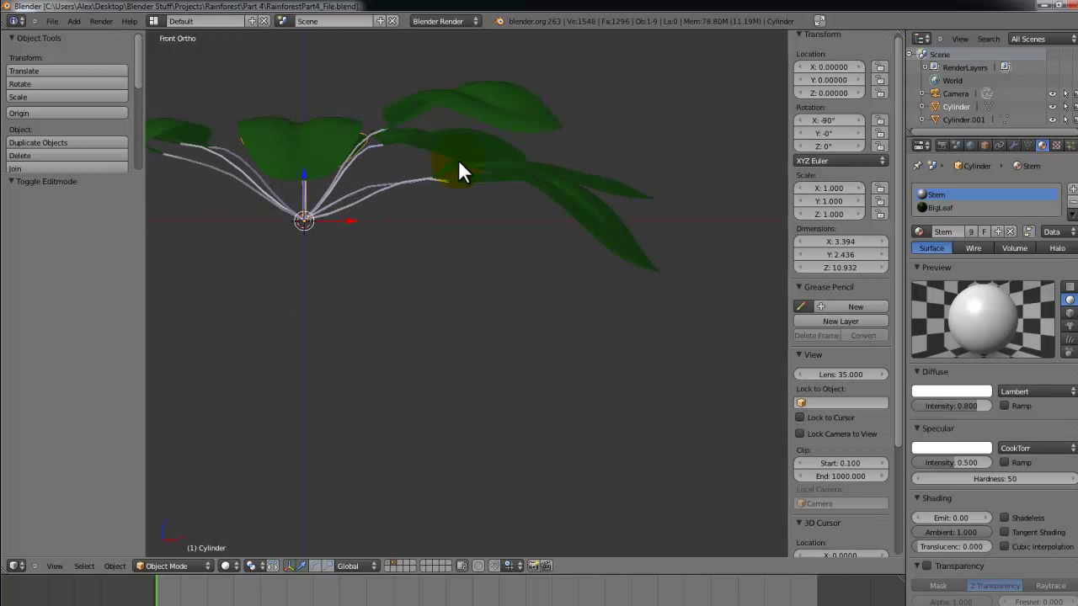
pyautogui.scroll(3, 320, 238)
pyautogui.scroll(2, 320, 210)
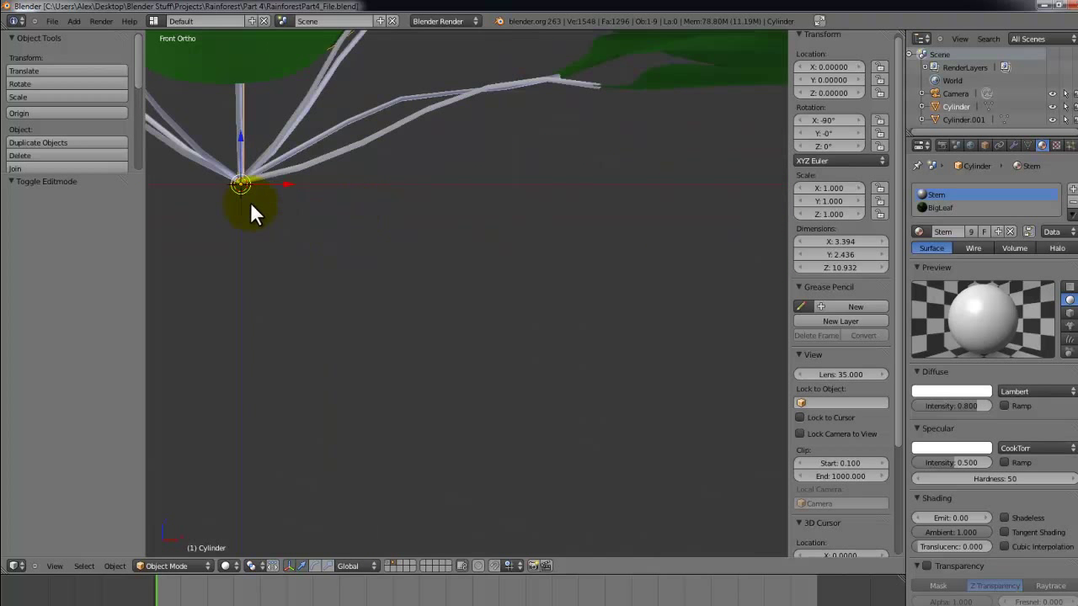
pyautogui.press('z')
pyautogui.press('s')
pyautogui.press('Escape')
pyautogui.hotkey('ctrl', 's')
pyautogui.click(247, 160)
pyautogui.scroll(-4, 248, 164)
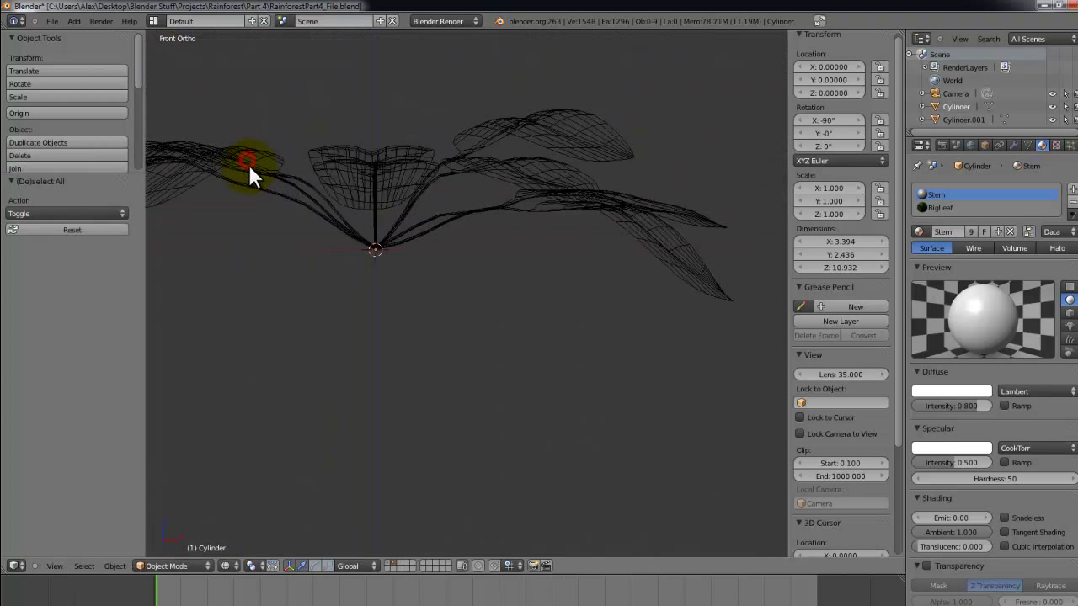
pyautogui.press('z')
# Clear the object selection and save the blend file over the existing one.
pyautogui.press('a')
pyautogui.scroll(2, 362, 207)
pyautogui.hotkey('ctrl', 's')
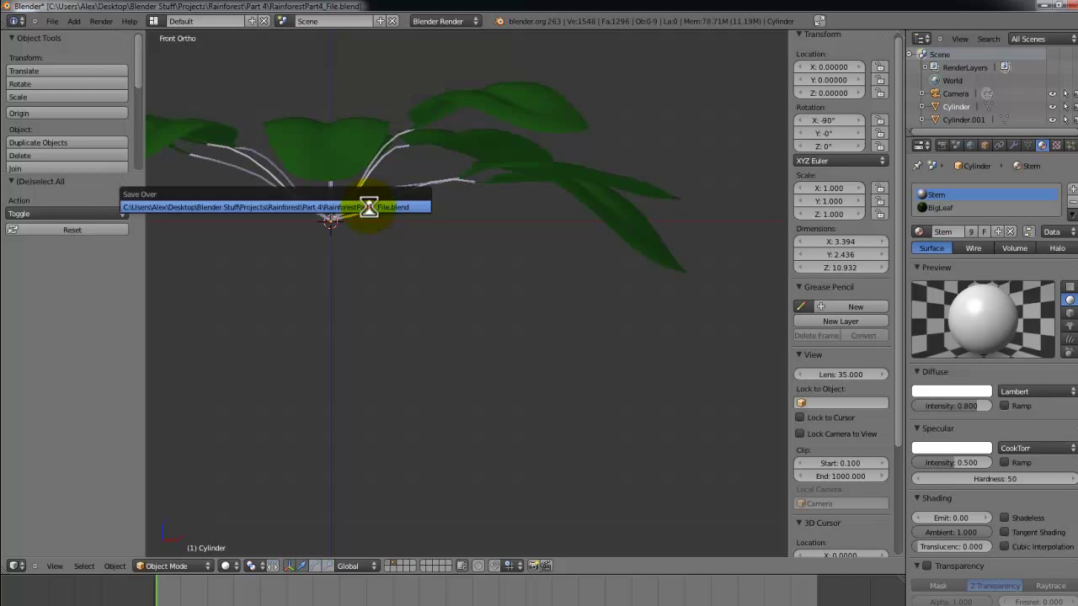
pyautogui.click(368, 208)
# In Edit Mode on the leaf Cylinder.003, box-select the blade tip and raise it 0.736 along global Z with proportional editing.
pyautogui.rightClick(651, 239)
pyautogui.press('Tab')
pyautogui.press('a')
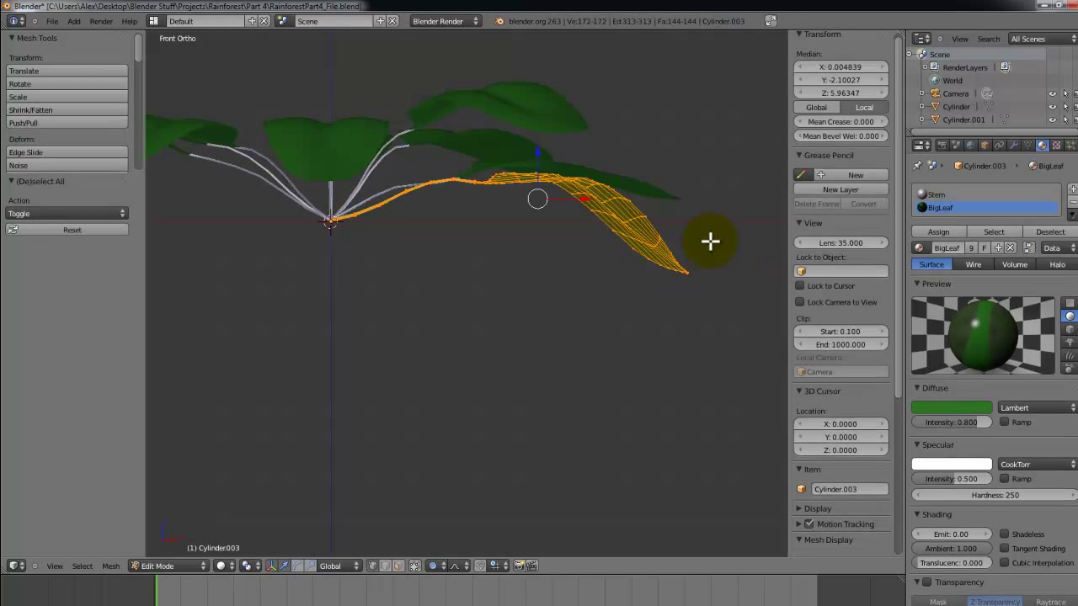
pyautogui.press('a')
pyautogui.press('b')
pyautogui.moveTo(711, 235); pyautogui.dragTo(621, 295)
pyautogui.press('g')
pyautogui.press('z')
pyautogui.click(624, 277)
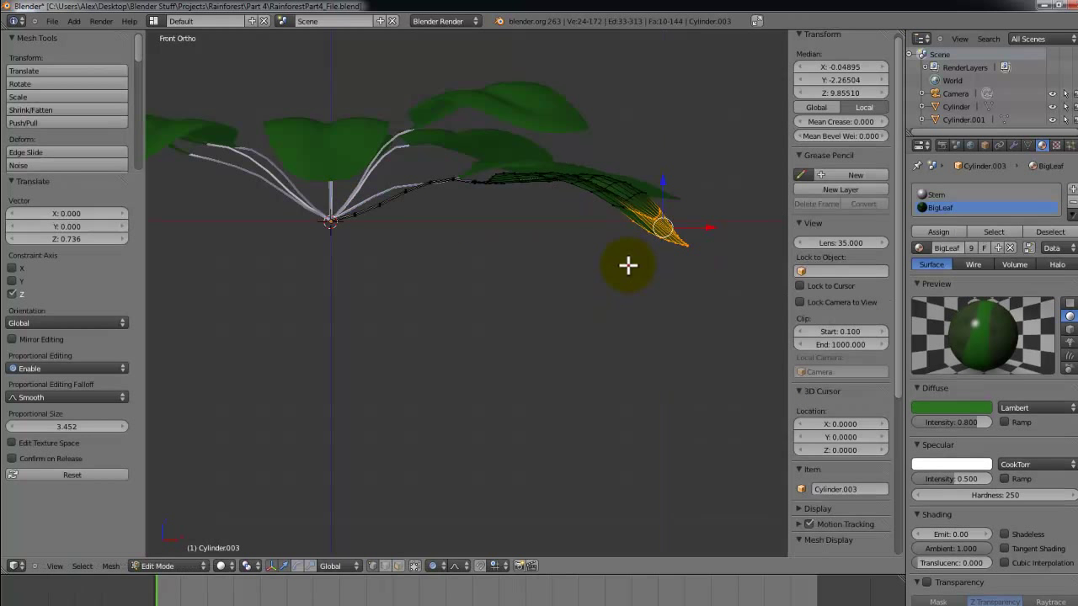
# Rotate the selected tip of Cylinder.003 upward by 37.578 degrees in front view with proportional editing.
pyautogui.press('r')
pyautogui.click(687, 236)
pyautogui.press('z')
pyautogui.press('z')
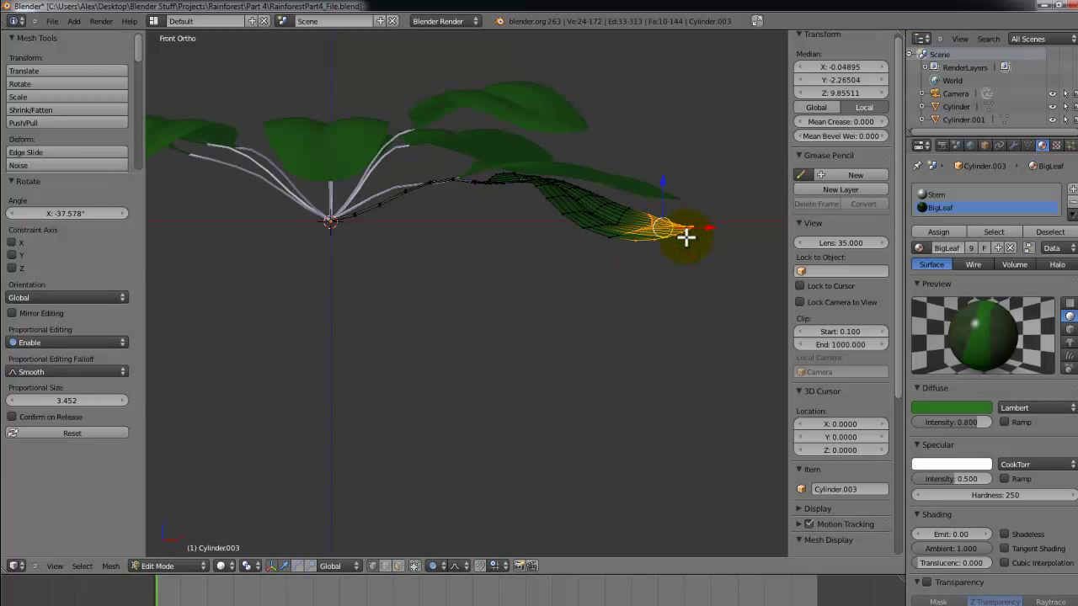
# Raise the Cylinder.003 tip further along global Z, return to Object Mode and save the blend file over the existing one.
pyautogui.press('g')
pyautogui.press('z')
pyautogui.click(688, 213)
pyautogui.press('Tab')
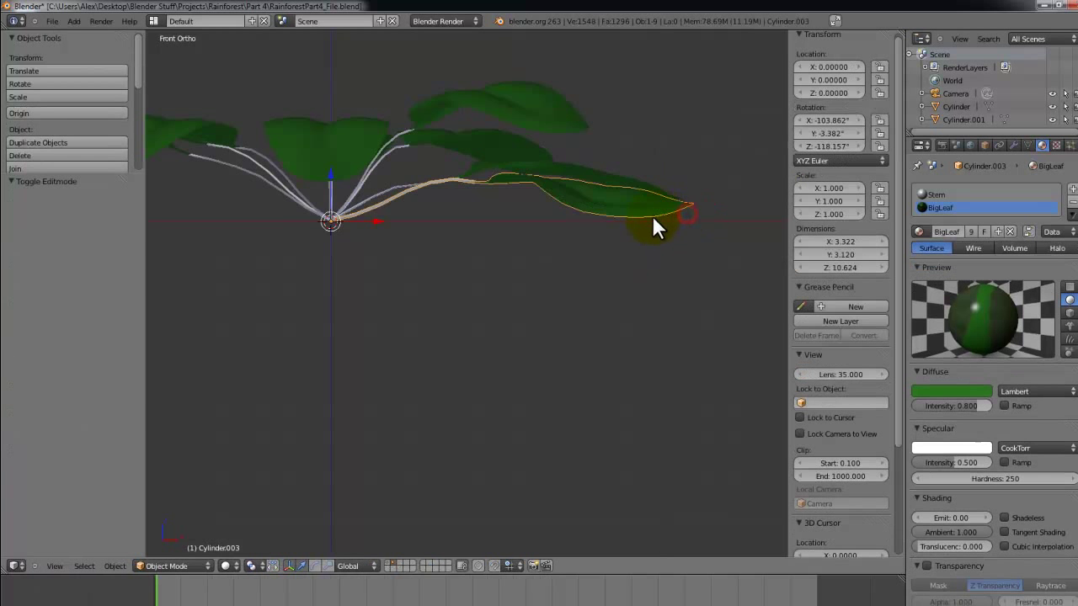
pyautogui.moveTo(654, 228); pyautogui.dragTo(569, 277, button='middle')
pyautogui.hotkey('ctrl', 's')
pyautogui.click(531, 239)
# In top view, select all nine leaves with Cylinder.004 active and join them into a single object.
pyautogui.press('KP_1')
pyautogui.press('KP_7')
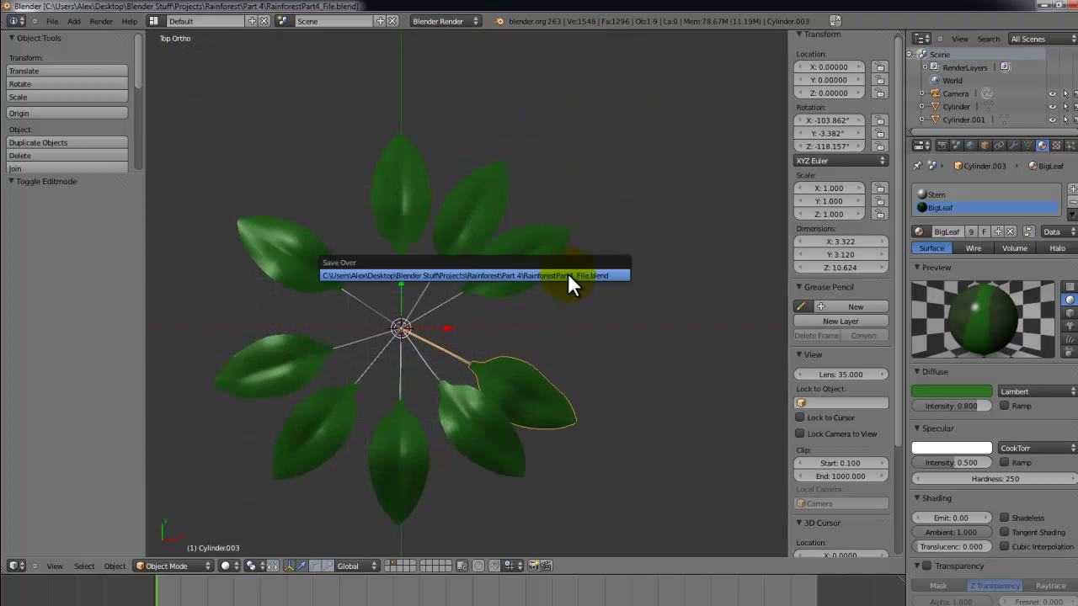
pyautogui.keyDown('shift'); pyautogui.rightClick(544, 267); pyautogui.keyUp('shift')
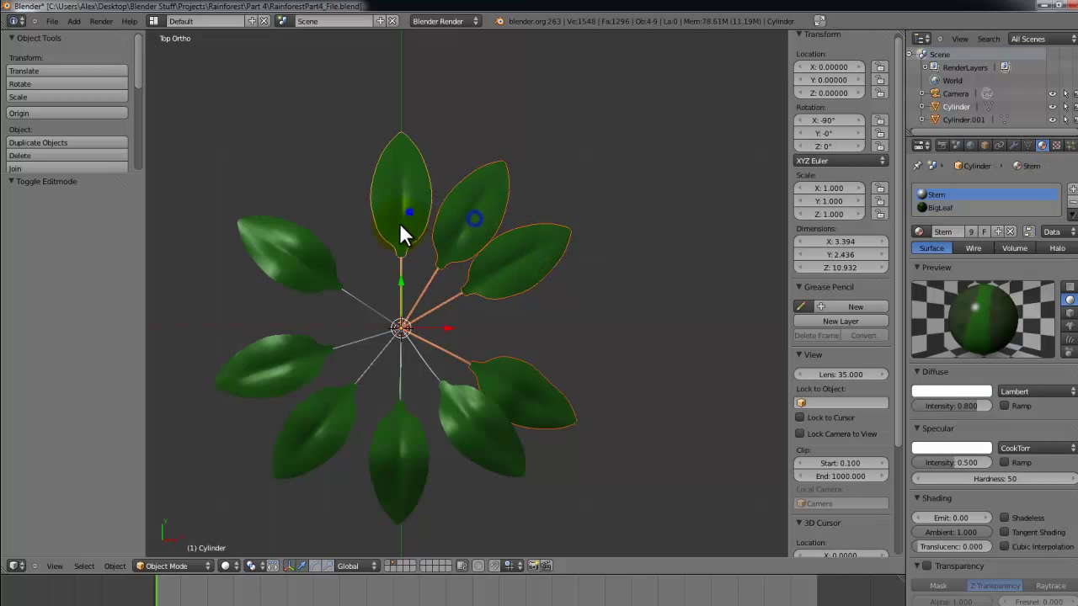
pyautogui.keyDown('shift'); pyautogui.rightClick(308, 300); pyautogui.keyUp('shift')
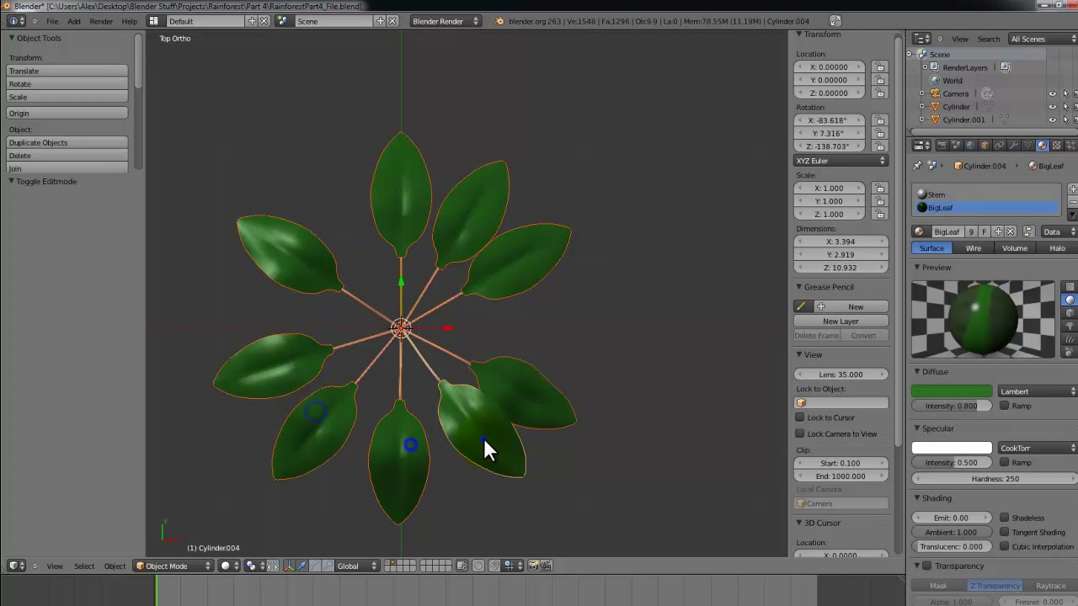
pyautogui.hotkey('ctrl', 'j')
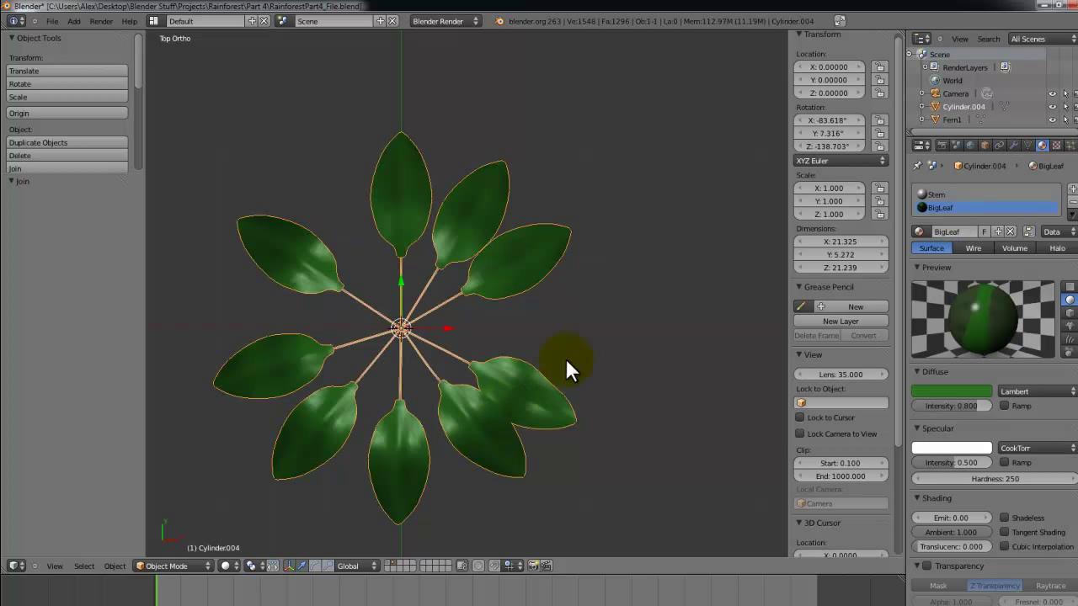
# Rename the joined leaf object as LeafyPlant1.
pyautogui.scroll(-4, 838, 475)
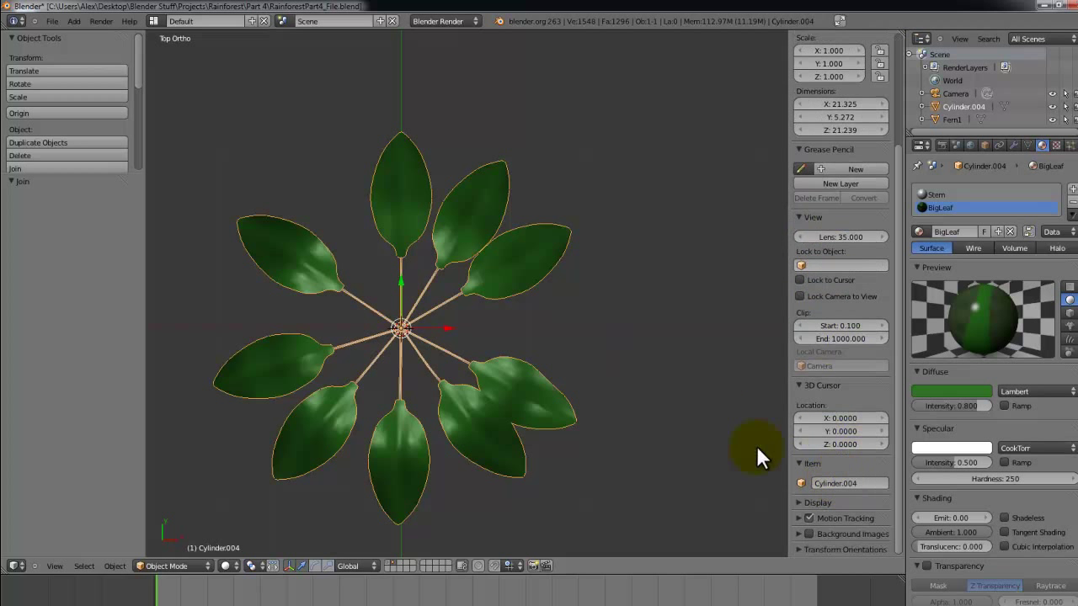
pyautogui.rightClick(516, 352)
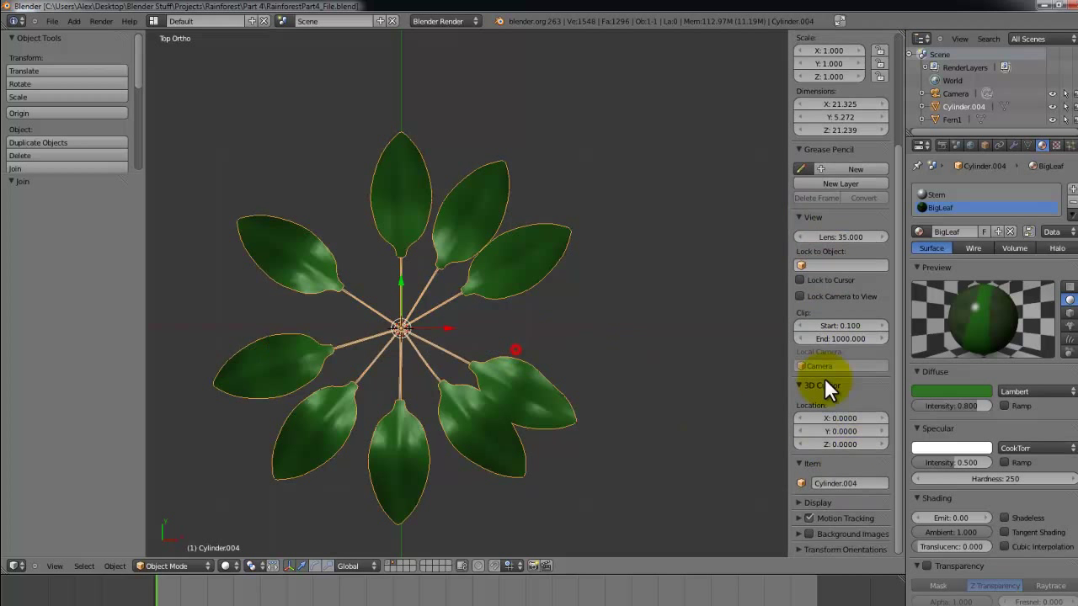
pyautogui.click(853, 478)
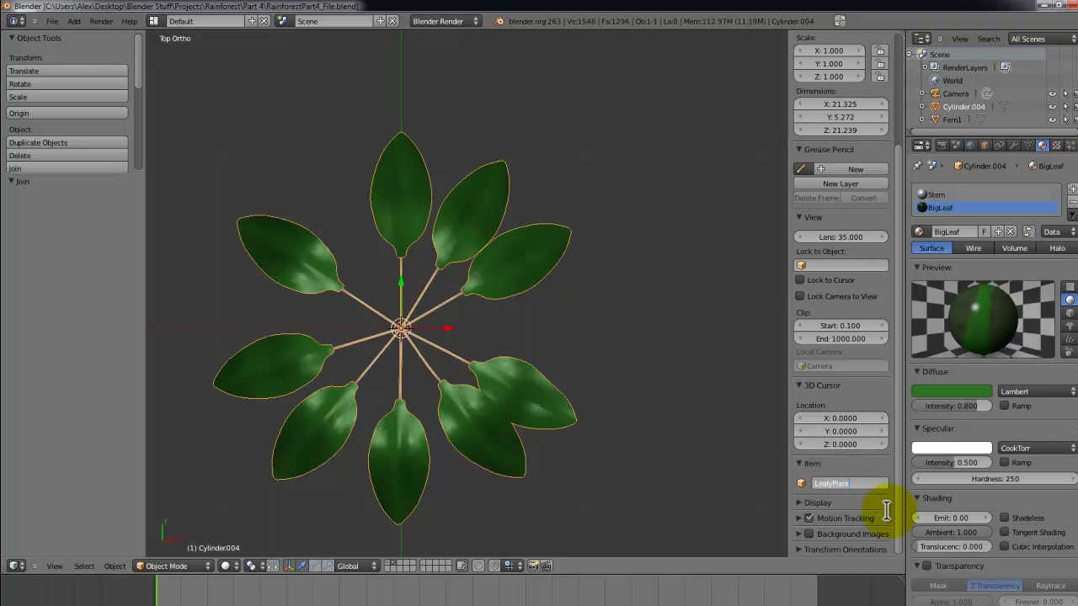
# Duplicate LeafyPlant1 and place the copy beside the original, about 21 units along X.
pyautogui.scroll(-3, 484, 295)
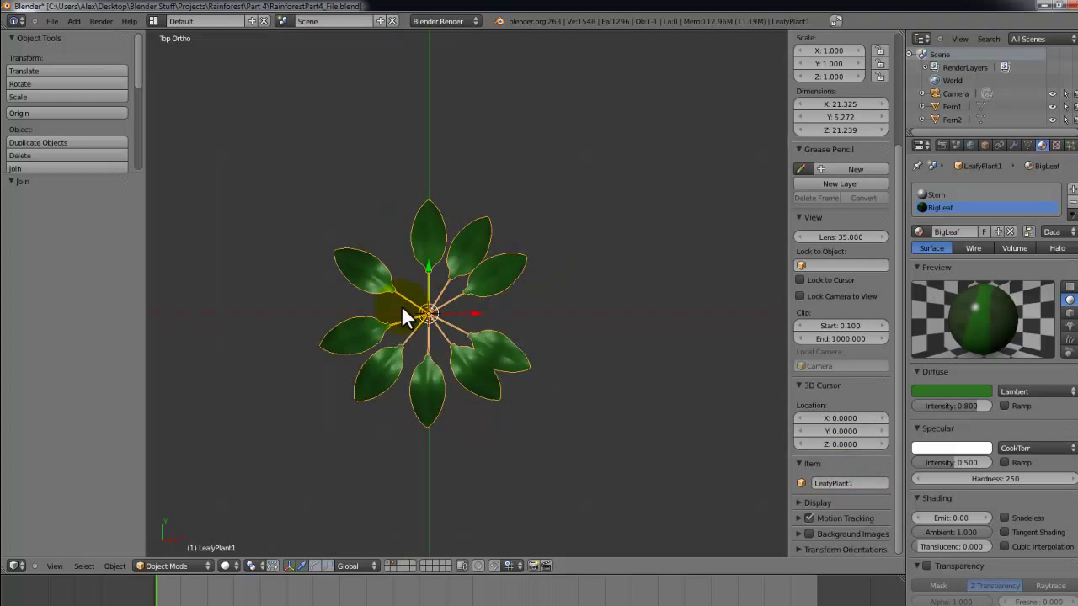
pyautogui.hotkey('shift', 'd')
pyautogui.click(640, 316)
# In Edit Mode on LeafyPlant1.001, select the upper of the two overlapping lower-right leaves with its stem and delete its faces.
pyautogui.press('Tab')
pyautogui.keyDown('shift'); pyautogui.moveTo(583, 326); pyautogui.dragTo(492, 292, button='middle'); pyautogui.keyUp('shift')
pyautogui.scroll(4, 478, 291)
pyautogui.rightClick(558, 289)
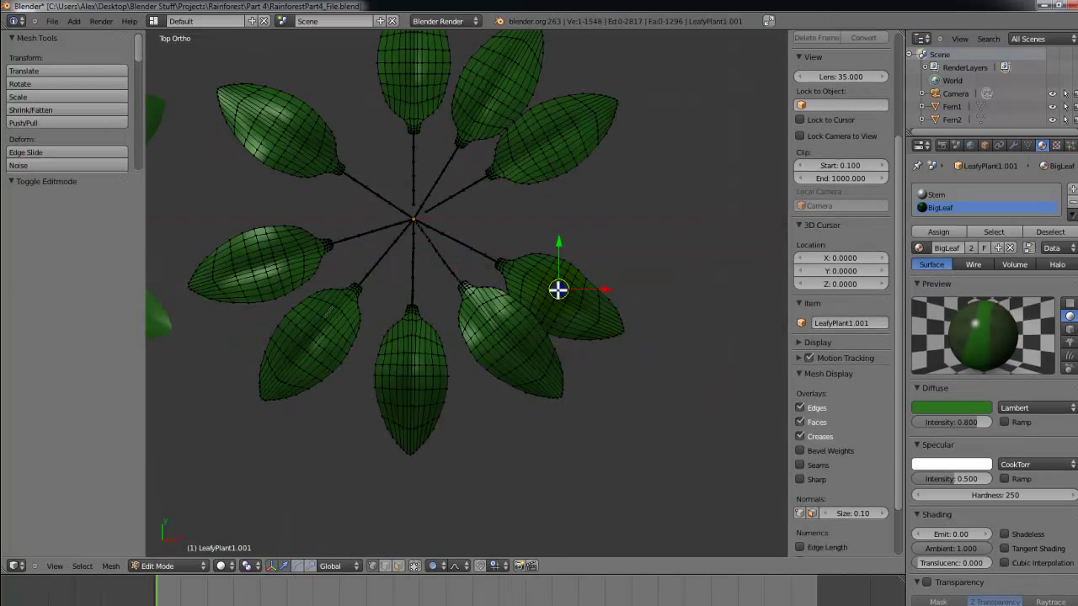
pyautogui.press('l')
pyautogui.press('x')
pyautogui.click(486, 253)
# Reveal any hidden geometry in LeafyPlant1.001, deselect everything and return to Object Mode.
pyautogui.scroll(6, 371, 282)
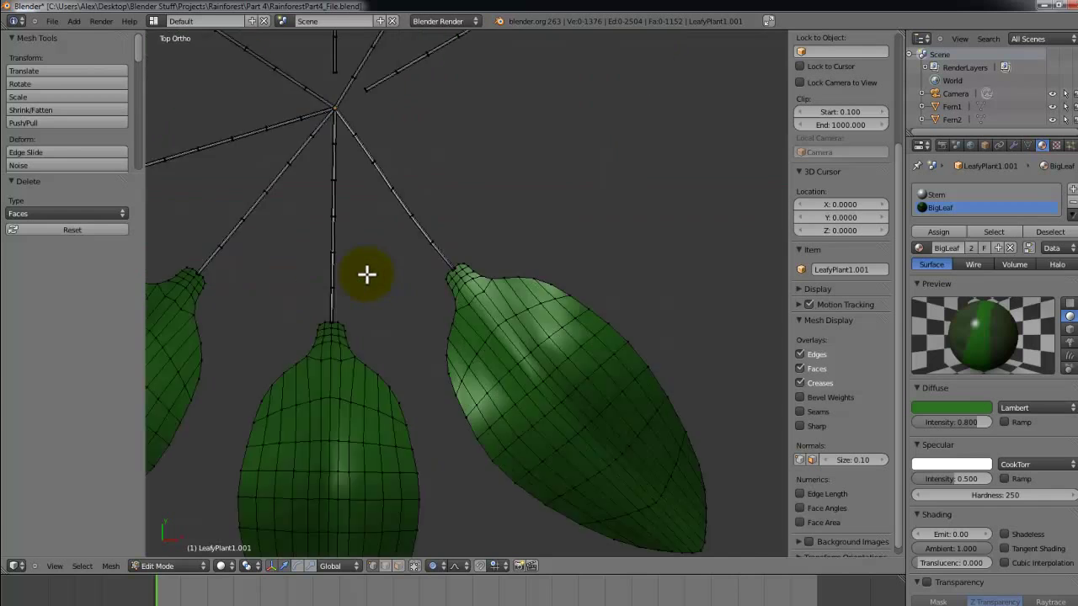
pyautogui.keyDown('shift'); pyautogui.moveTo(429, 271); pyautogui.dragTo(571, 450, button='middle'); pyautogui.keyUp('shift')
pyautogui.scroll(3, 551, 404)
pyautogui.hotkey('alt', 'h')
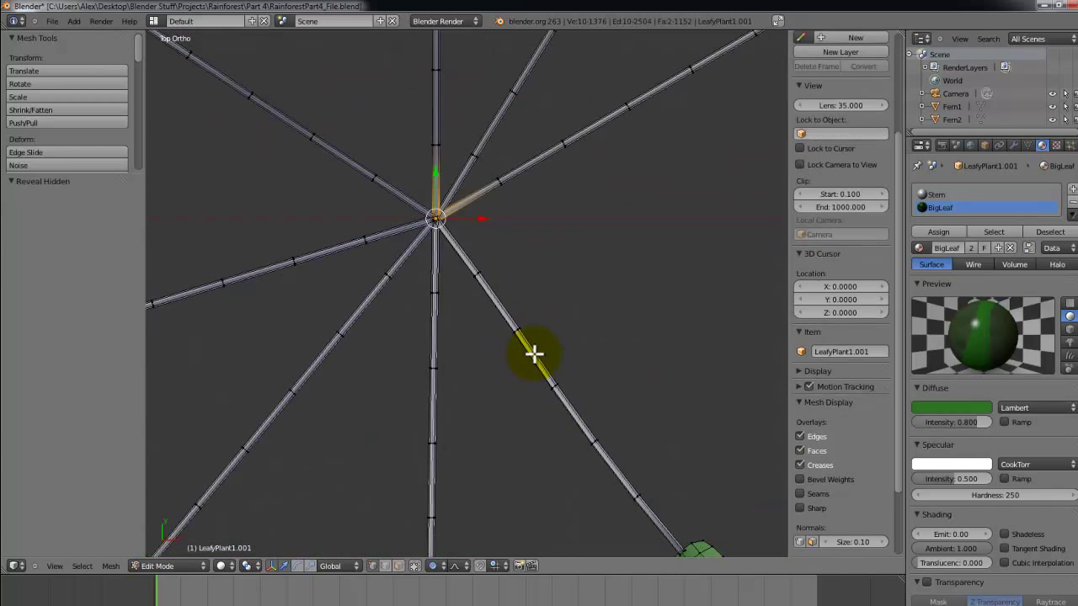
pyautogui.press('a')
pyautogui.scroll(-7, 515, 331)
pyautogui.keyDown('shift'); pyautogui.moveTo(396, 334); pyautogui.dragTo(717, 323, button='middle'); pyautogui.keyUp('shift')
pyautogui.press('Tab')
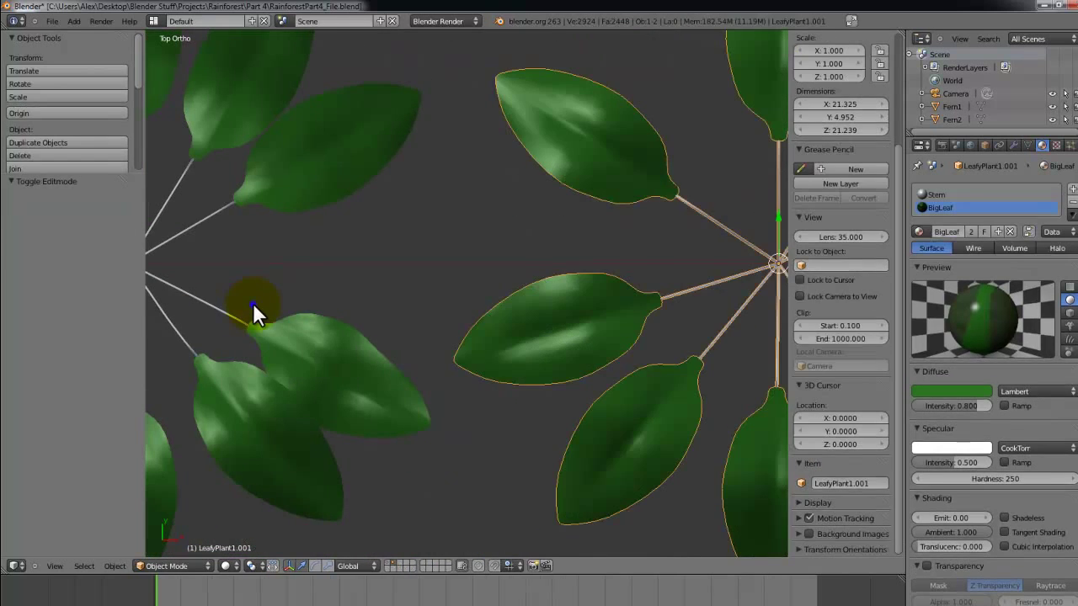
# Reveal any hidden geometry in the original LeafyPlant1 mesh, return to Object Mode and save the blend file over the existing one.
pyautogui.rightClick(253, 303)
pyautogui.press('Tab')
pyautogui.press('KP_Decimal')
pyautogui.press('a')
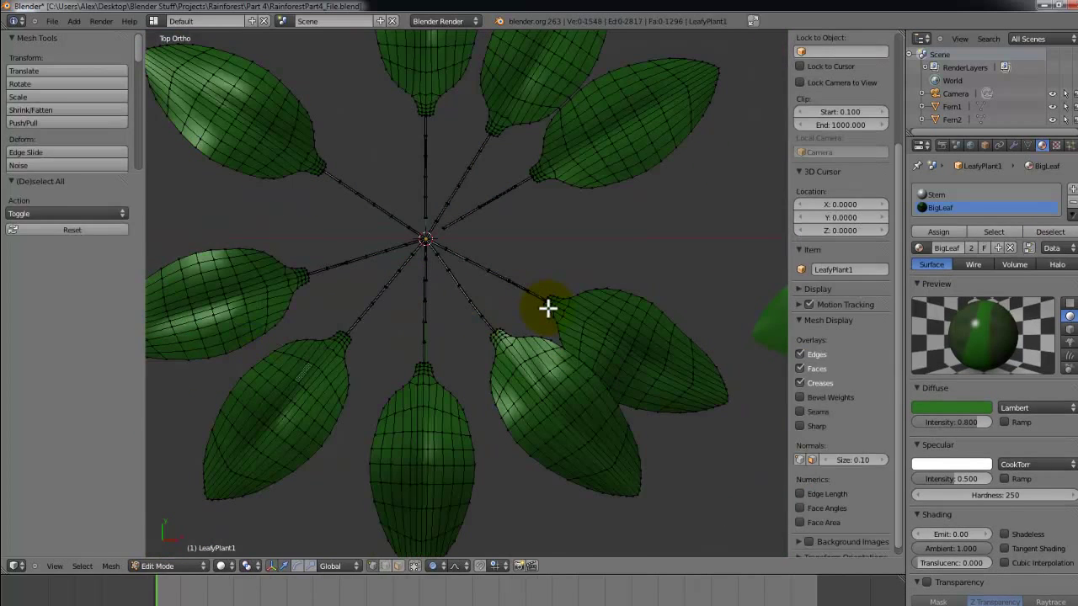
pyautogui.hotkey('alt', 'h')
pyautogui.press('Tab')
pyautogui.moveTo(548, 308)
pyautogui.keyDown('shift'); pyautogui.mouseDown(button='middle')
pyautogui.moveTo(291, 288)
pyautogui.moveTo(593, 247)
pyautogui.mouseUp(button='middle'); pyautogui.keyUp('shift')
pyautogui.hotkey('ctrl', 's')
pyautogui.click(413, 265)
# Select LeafyPlant1.001 and open its mesh in Edit Mode in top view.
pyautogui.rightClick(521, 298)
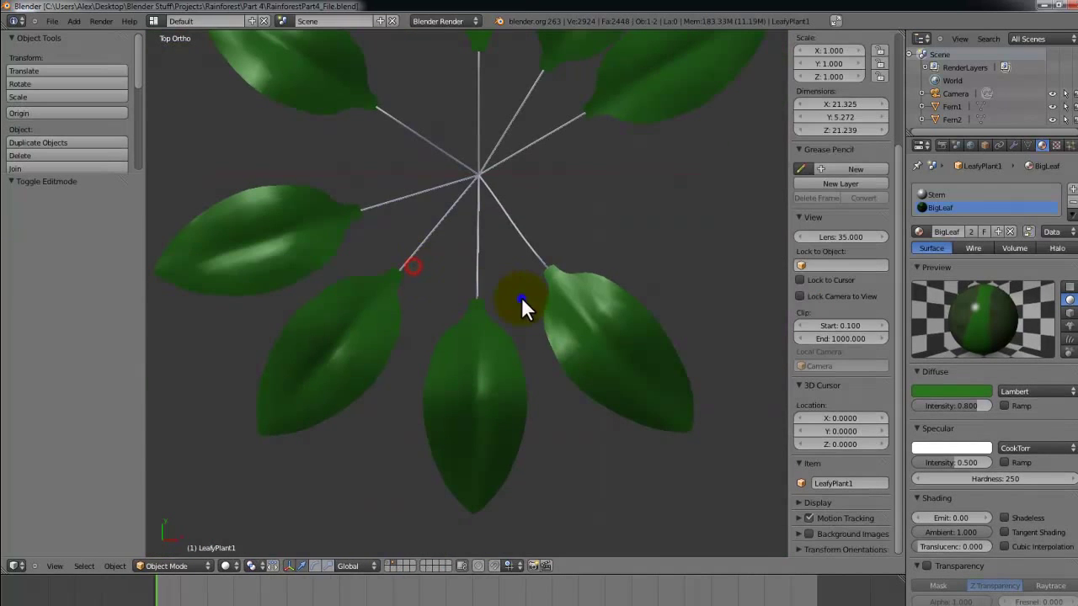
pyautogui.moveTo(520, 296); pyautogui.dragTo(402, 183, button='middle')
pyautogui.press('KP_7')
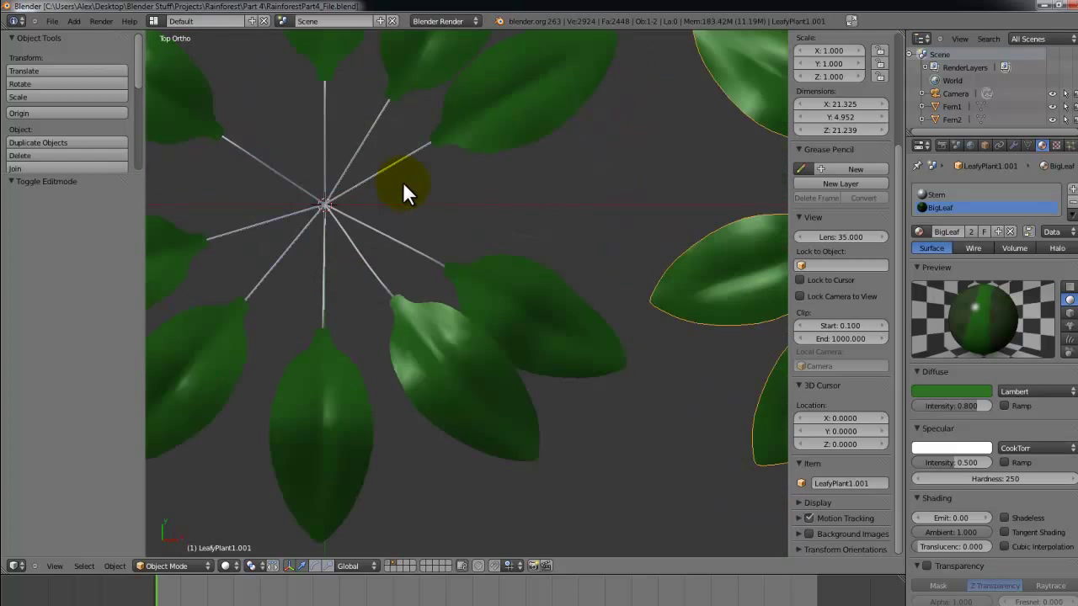
pyautogui.scroll(-5, 403, 192)
pyautogui.keyDown('shift'); pyautogui.moveTo(433, 236); pyautogui.dragTo(193, 224, button='middle'); pyautogui.keyUp('shift')
pyautogui.scroll(4, 192, 224)
pyautogui.press('Tab')
pyautogui.keyDown('shift'); pyautogui.moveTo(264, 224); pyautogui.dragTo(425, 234, button='middle'); pyautogui.keyUp('shift')
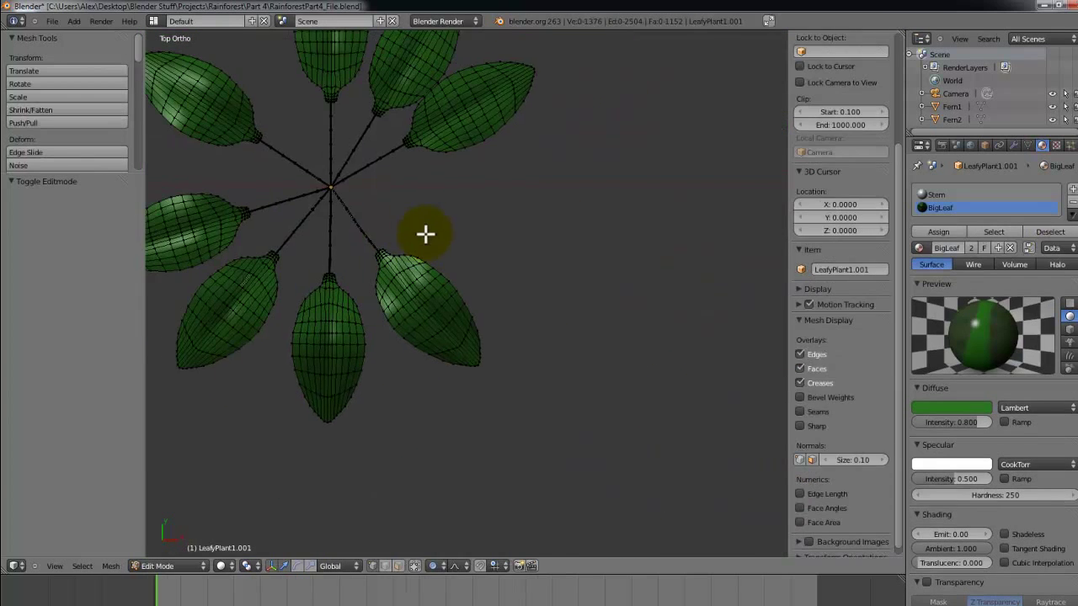
# Try to rotate the lower-right leaf and its stem on LeafyPlant1.001 with proportional editing.
pyautogui.rightClick(370, 240)
pyautogui.hotkey('ctrl', 'l')
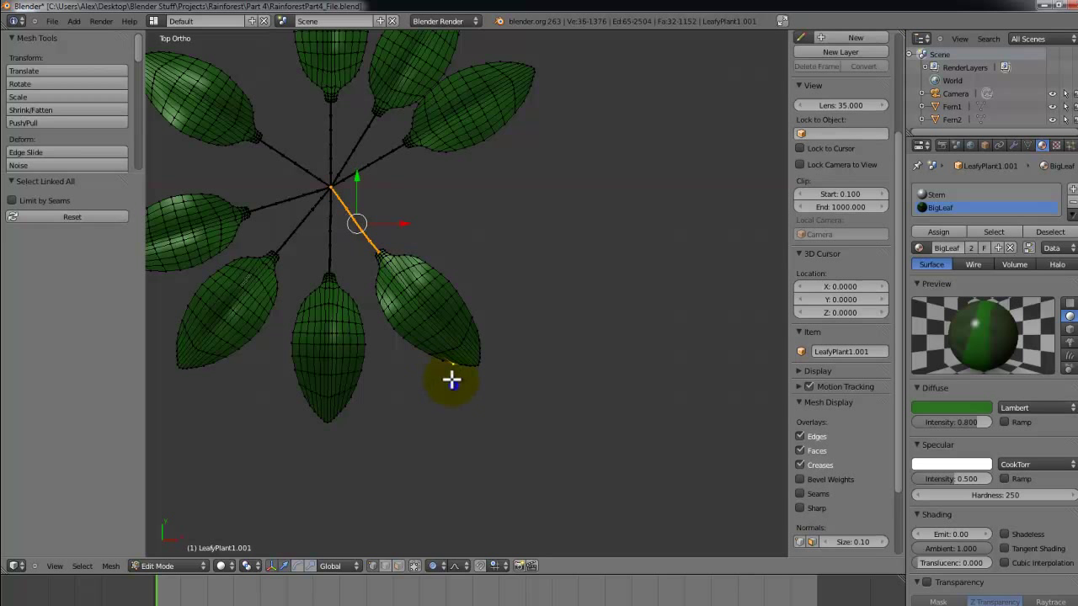
pyautogui.press('l')
pyautogui.press('r')
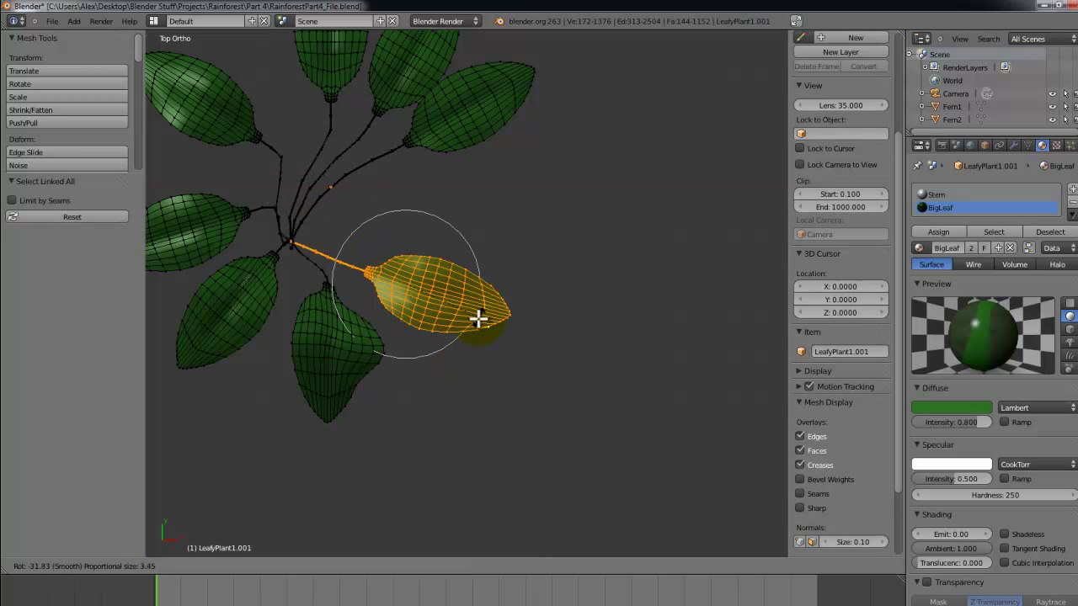
pyautogui.rightClick(471, 326)
# Turn off proportional editing for the LeafyPlant1.001 mesh.
pyautogui.press('p')
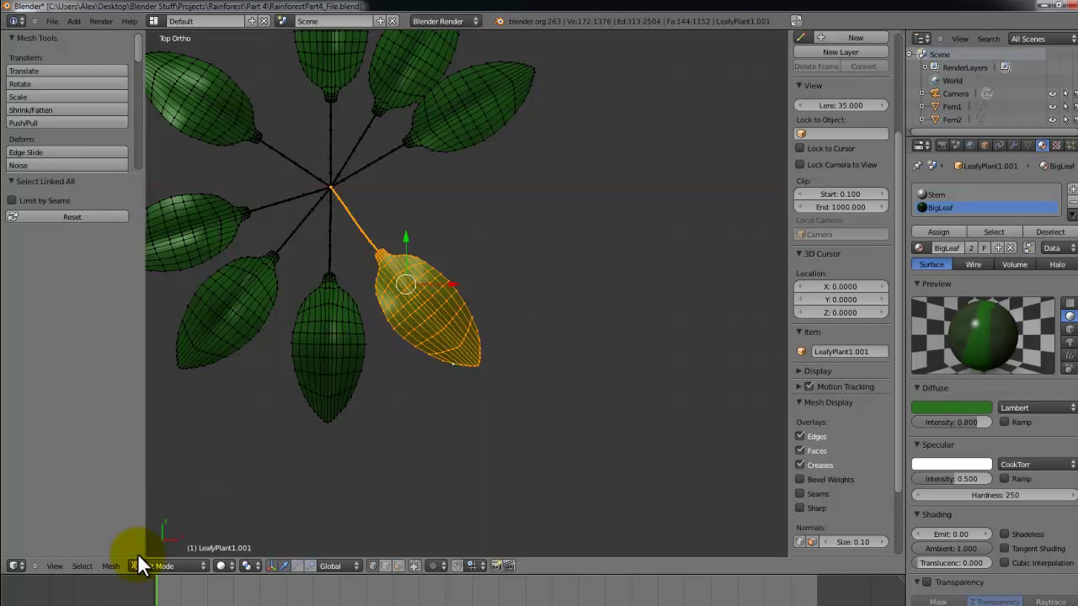
pyautogui.click(221, 566)
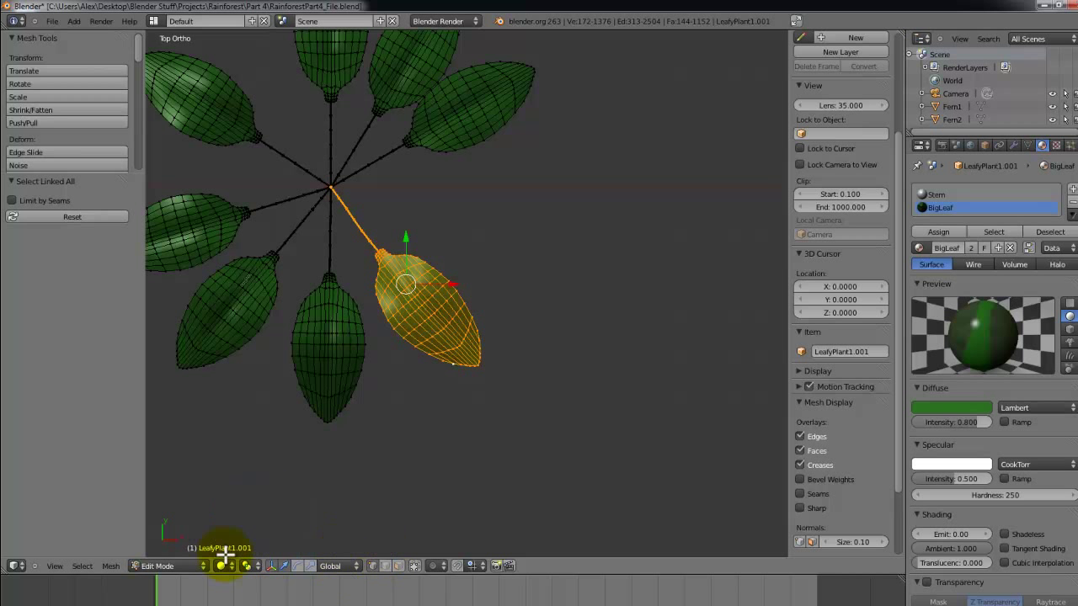
pyautogui.click(250, 566)
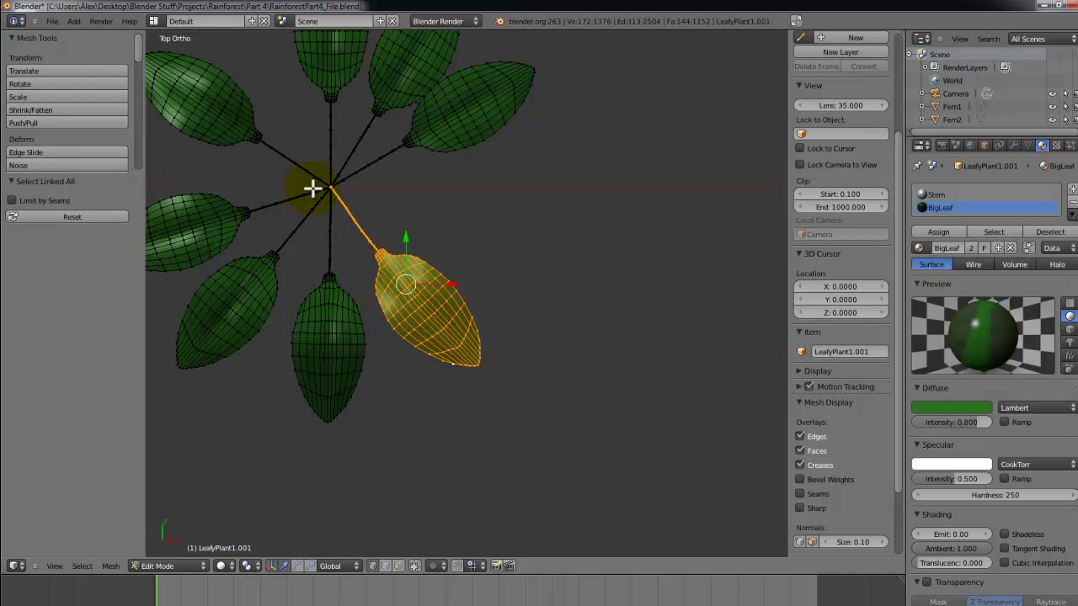
# Clear the selection and box-select the stem ends that meet at the center of LeafyPlant1.001.
pyautogui.press('a')
pyautogui.press('b')
pyautogui.moveTo(326, 195); pyautogui.dragTo(343, 199)
pyautogui.keyDown('shift'); pyautogui.moveTo(374, 207); pyautogui.dragTo(580, 380, button='middle'); pyautogui.keyUp('shift')
pyautogui.scroll(7, 474, 284)
pyautogui.scroll(4, 580, 380)
pyautogui.keyDown('shift'); pyautogui.moveTo(521, 344); pyautogui.dragTo(508, 277, button='middle'); pyautogui.keyUp('shift')
pyautogui.press('e')
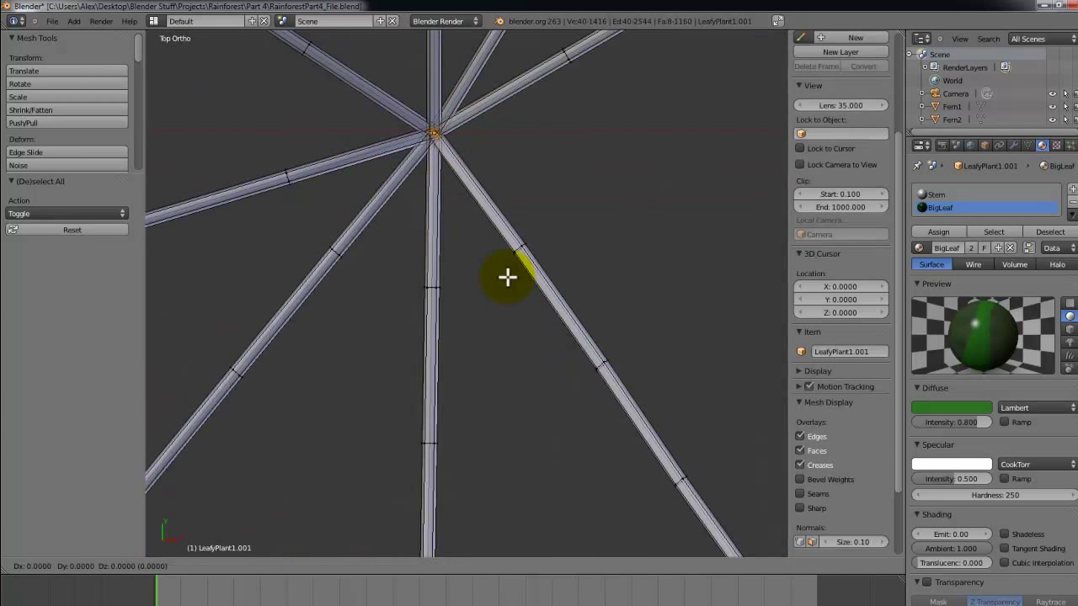
pyautogui.press('Escape')
pyautogui.hotkey('ctrl', 'z')
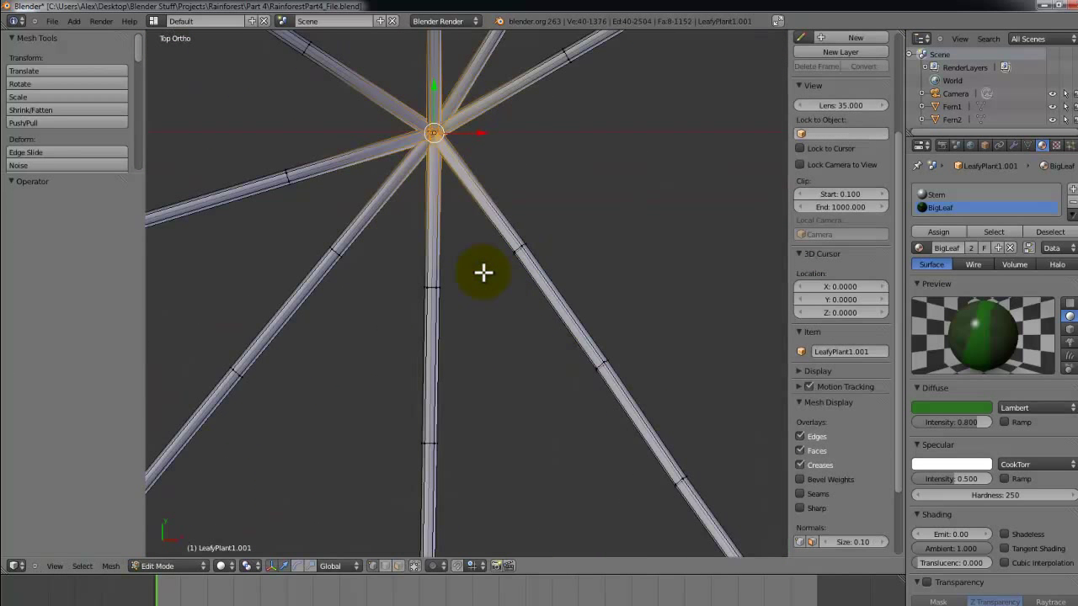
# Snap the 3D cursor to the selected stem ends at the plant's center.
pyautogui.hotkey('shift', 's')
pyautogui.click(475, 261)
pyautogui.scroll(-8, 495, 306)
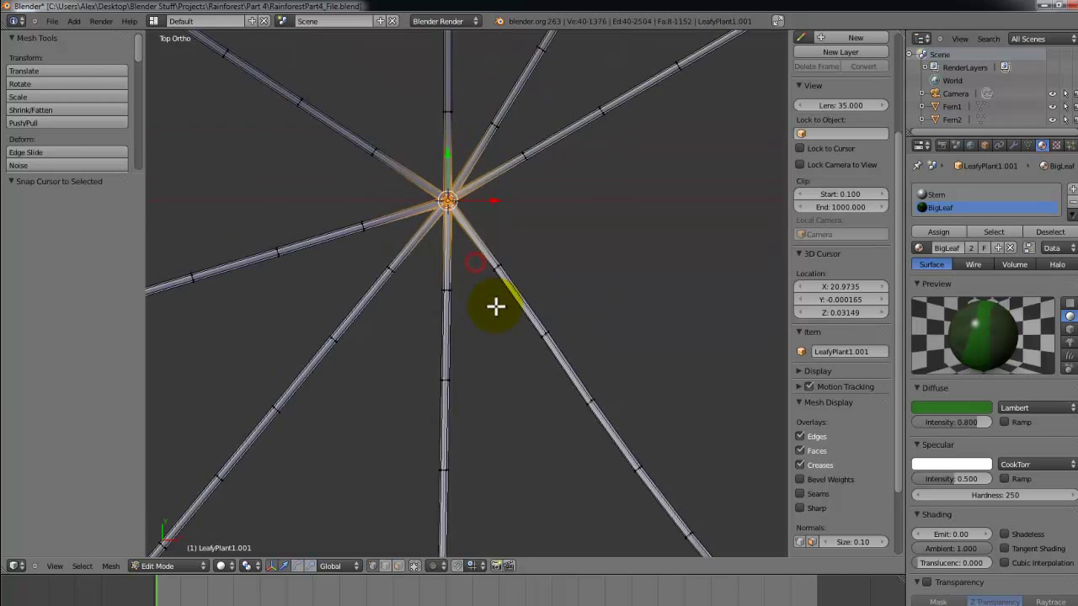
# Rotate the lower-right leaf with its stem by -24.7 degrees, using the 3D Cursor as pivot point, and save over the blend file.
pyautogui.press('Tab')
pyautogui.keyDown('shift'); pyautogui.moveTo(515, 361); pyautogui.dragTo(346, 274, button='middle'); pyautogui.keyUp('shift')
pyautogui.press('Tab')
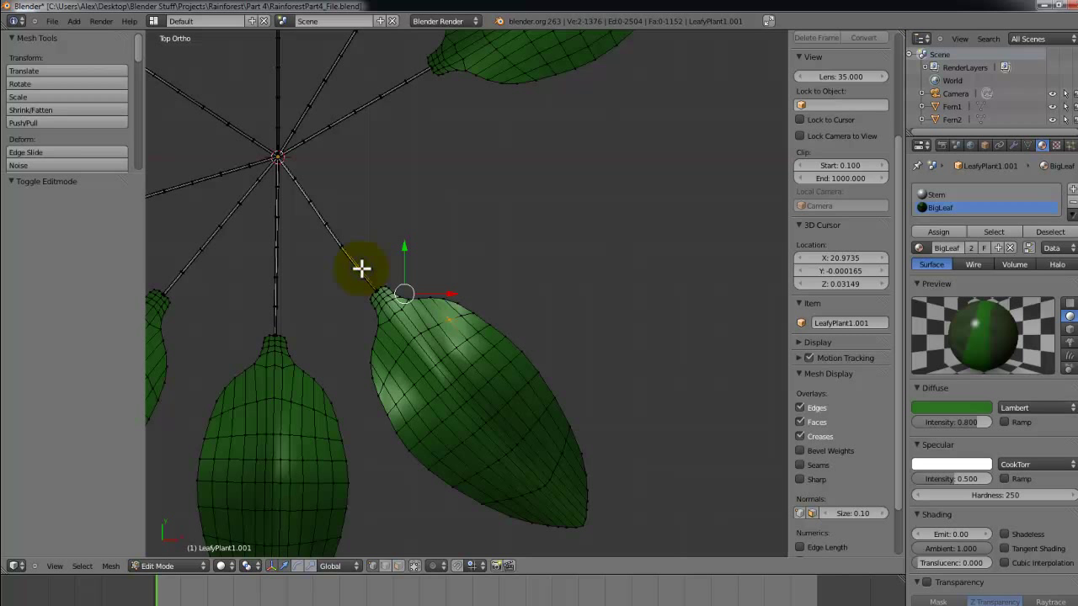
pyautogui.hotkey('ctrl', 'l')
pyautogui.click(251, 566)
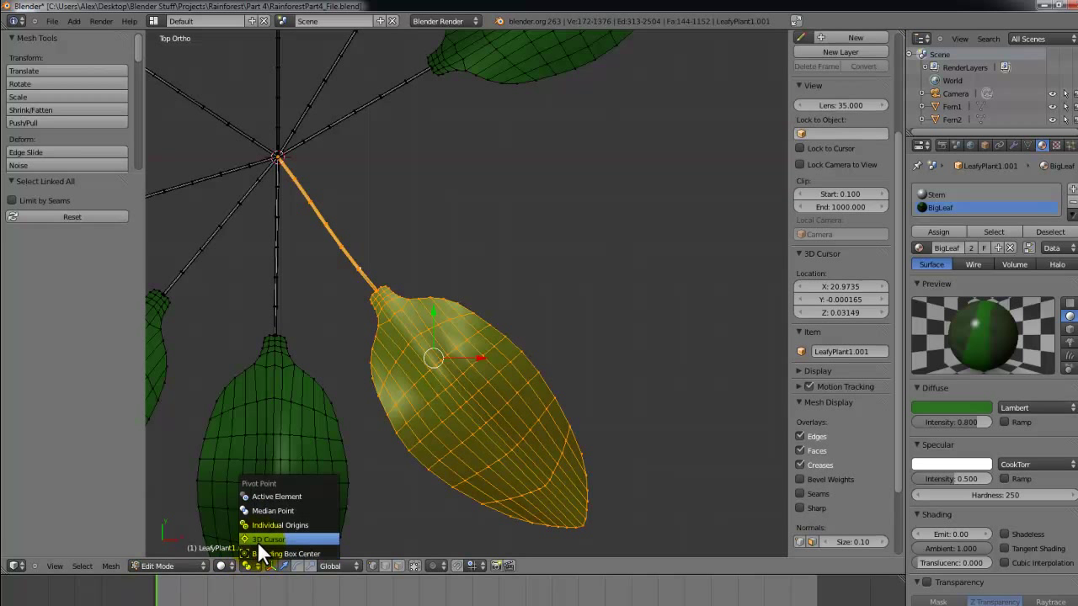
pyautogui.click(256, 540)
pyautogui.press('r')
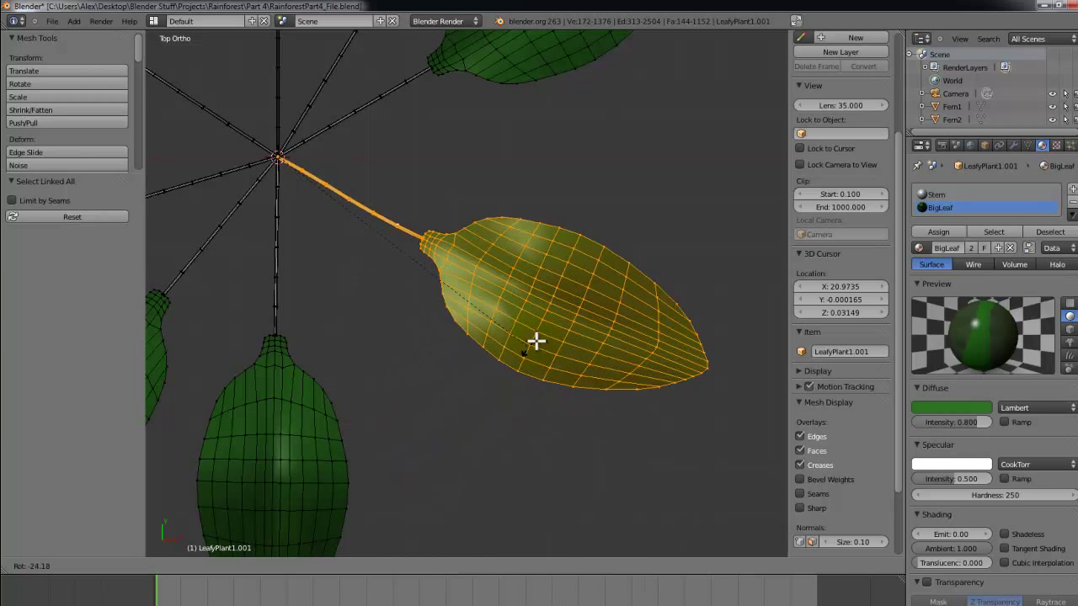
pyautogui.click(530, 346)
pyautogui.hotkey('ctrl', 's')
pyautogui.click(529, 346)
# Select the entire LeafyPlant1.001 mesh in Edit Mode and rotate it by 93.975 degrees about the 3D cursor in top view.
pyautogui.keyDown('shift'); pyautogui.moveTo(530, 346); pyautogui.dragTo(599, 402, button='middle'); pyautogui.keyUp('shift')
pyautogui.scroll(-8, 600, 397)
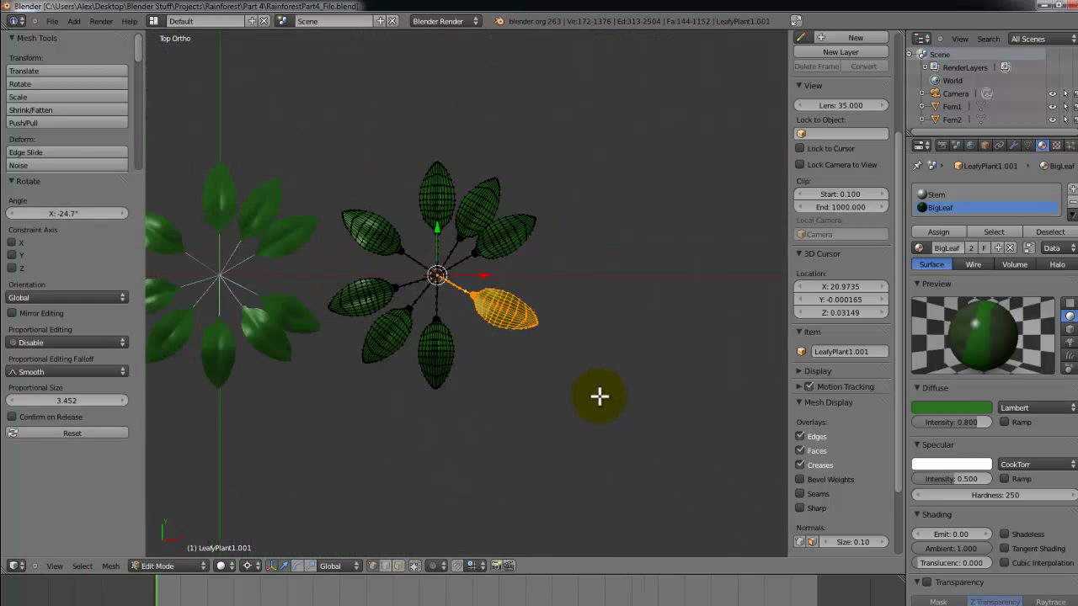
pyautogui.keyDown('shift'); pyautogui.moveTo(537, 357); pyautogui.dragTo(587, 486, button='middle'); pyautogui.keyUp('shift')
pyautogui.scroll(6, 542, 324)
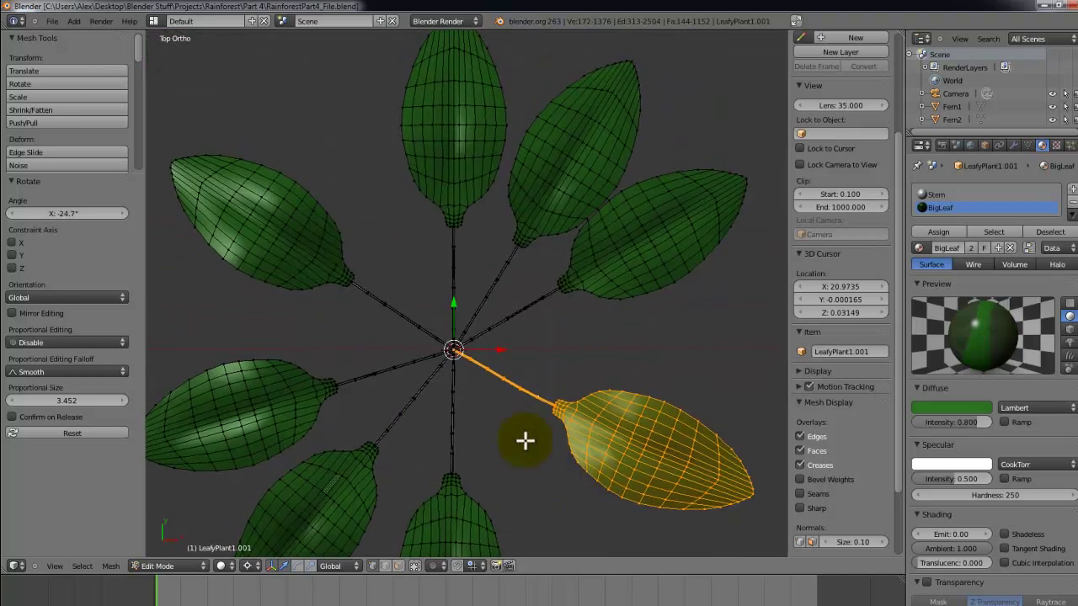
pyautogui.scroll(-4, 496, 445)
pyautogui.moveTo(488, 447); pyautogui.dragTo(441, 372, button='middle')
pyautogui.press('Tab')
pyautogui.press('KP_7')
pyautogui.press('Tab')
pyautogui.press('a')
pyautogui.press('a')
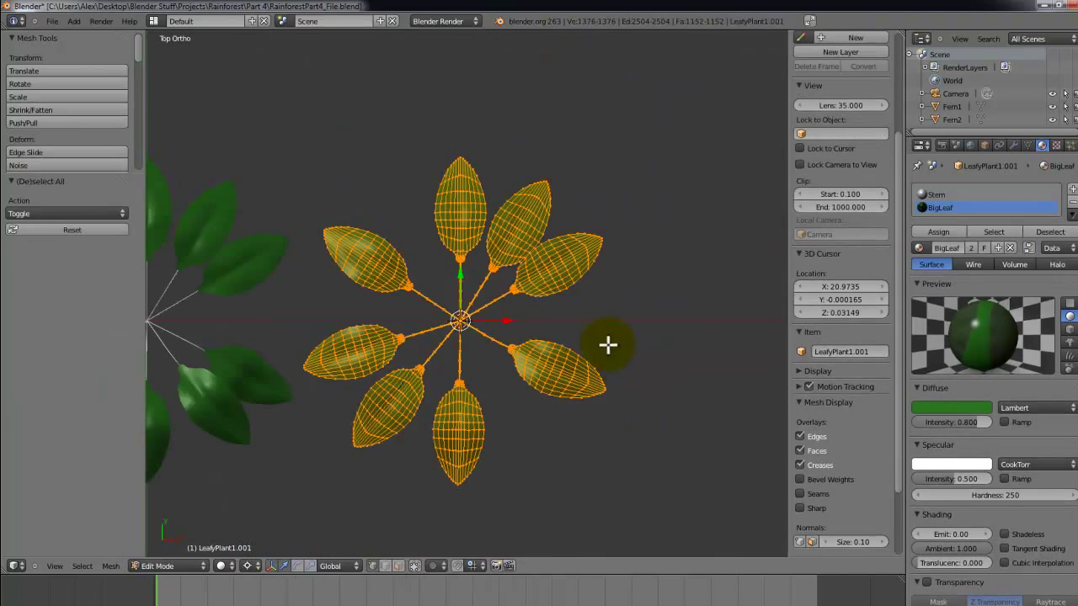
pyautogui.press('r')
pyautogui.click(434, 488)
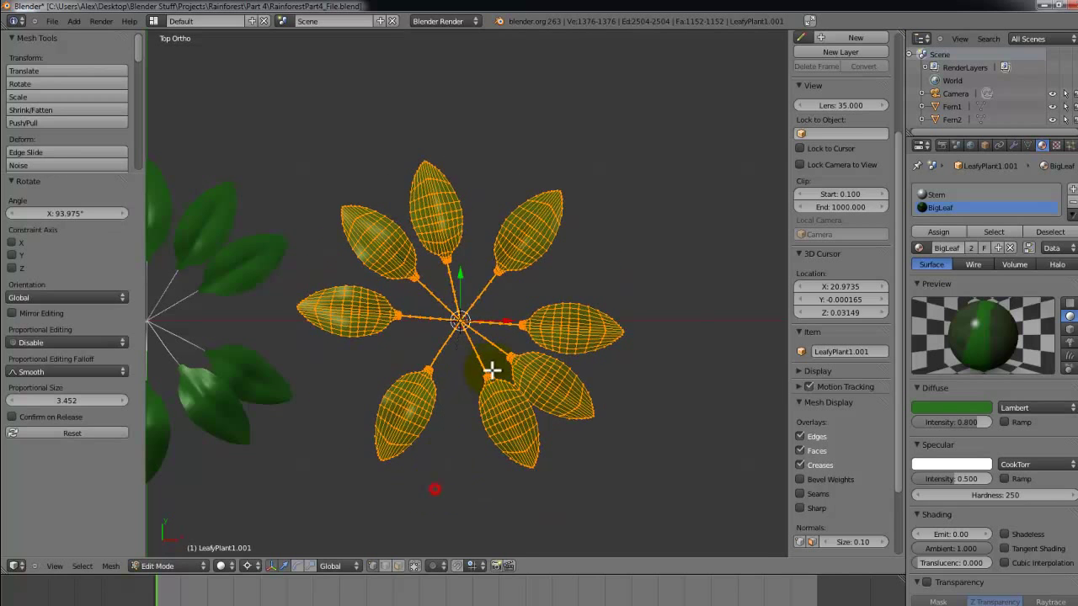
# Select only the lower leaf that overlaps its neighbor, together with its linked stem.
pyautogui.press('a')
pyautogui.rightClick(485, 361)
pyautogui.hotkey('ctrl', 'l')
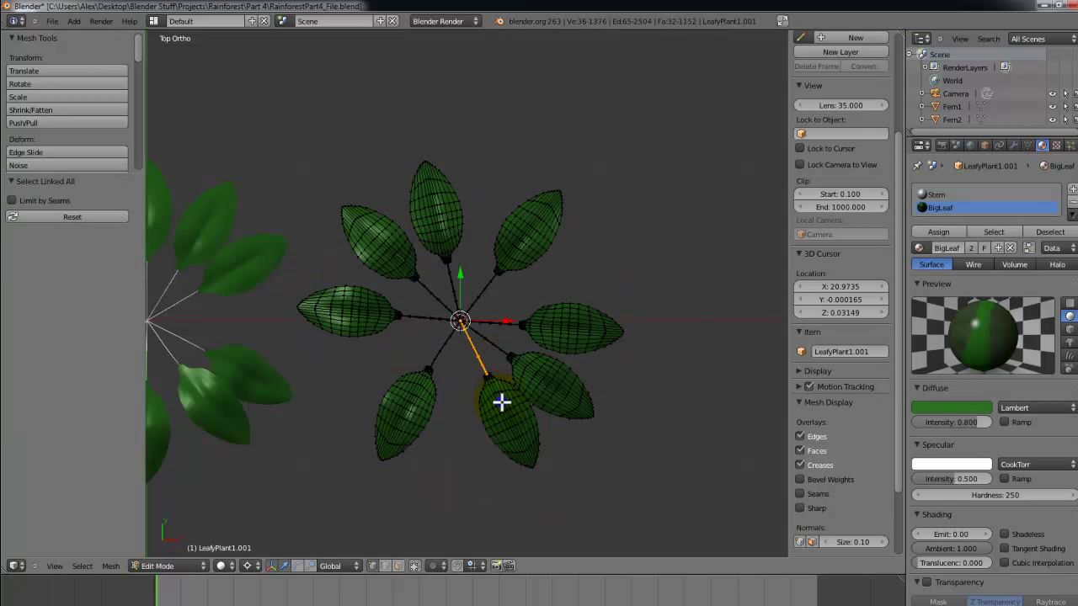
pyautogui.press('l')
# Try to extrude and rotate the selected leaf, then undo the extrusion.
pyautogui.hotkey('shift', 'd')
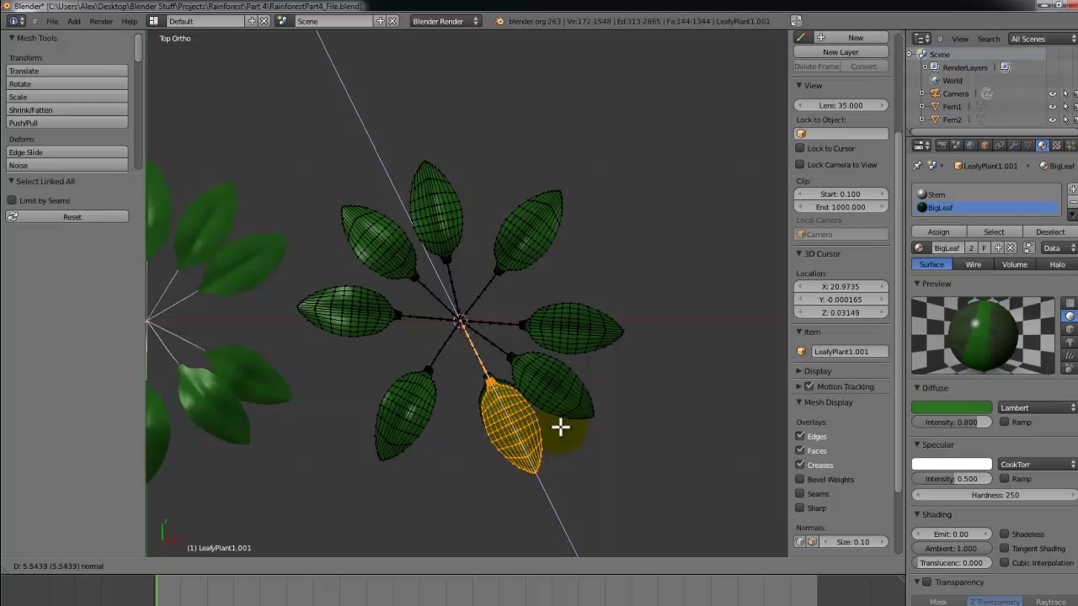
pyautogui.click(625, 525)
pyautogui.press('r')
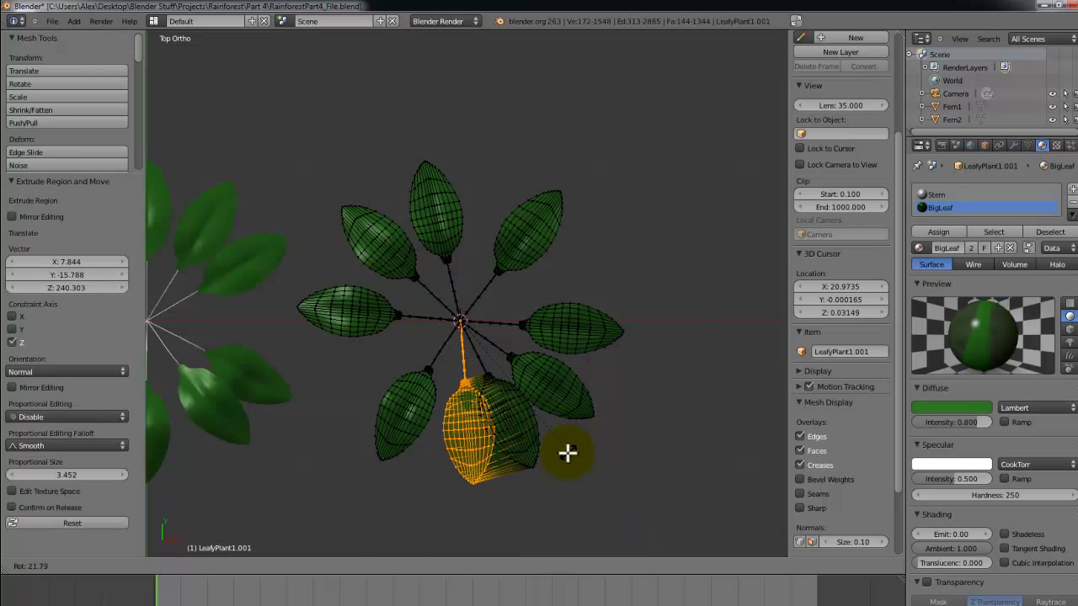
pyautogui.rightClick(530, 455)
pyautogui.hotkey('ctrl', 'z')
# Rotate the selected leaf and stem by 18.304 degrees about the 3D cursor, away from the overlapping leaf.
pyautogui.press('r')
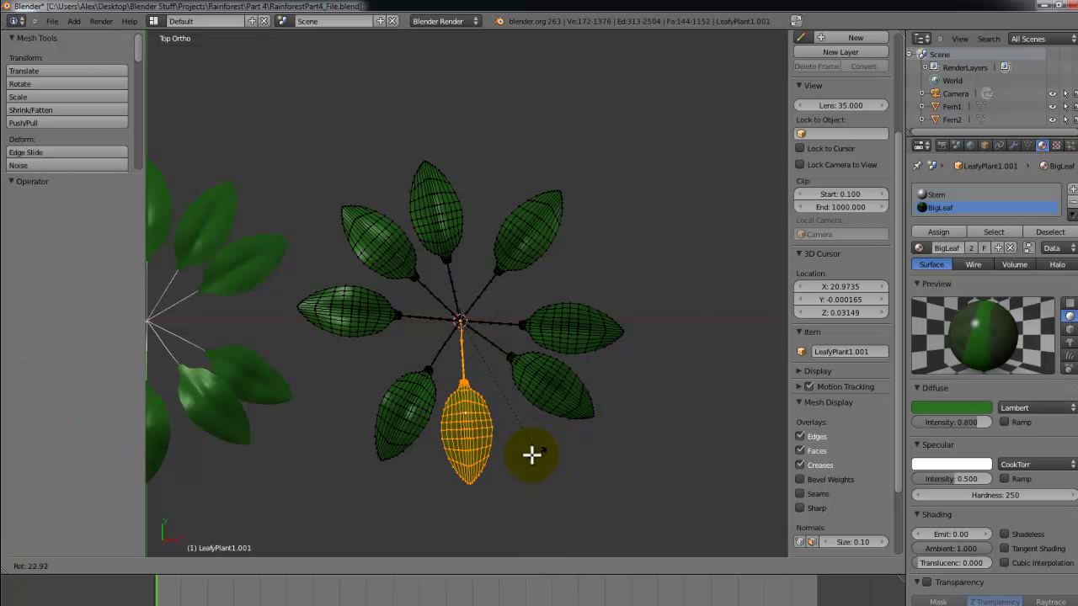
pyautogui.click(543, 447)
pyautogui.scroll(3, 548, 443)
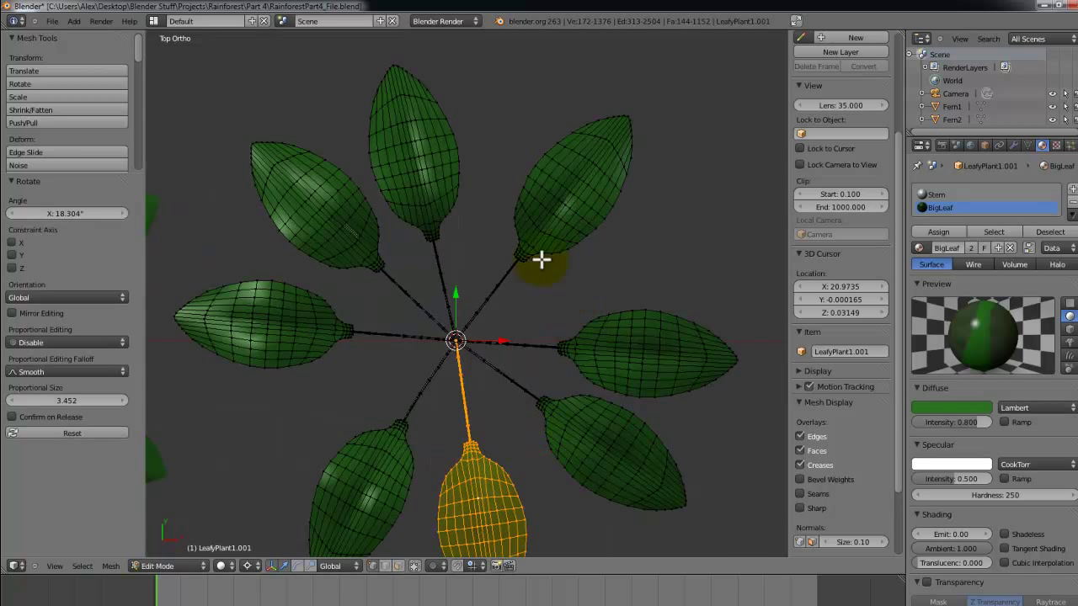
# Return to Object Mode, check the plant at an angle and save over the existing blend file.
pyautogui.scroll(-5, 550, 305)
pyautogui.press('Tab')
pyautogui.moveTo(551, 308); pyautogui.dragTo(603, 370, button='middle')
pyautogui.hotkey('ctrl', 's')
pyautogui.click(509, 244)
# Duplicate the second leafy plant and place the copy beside it along the X axis, about 22 units away.
pyautogui.press('KP_7')
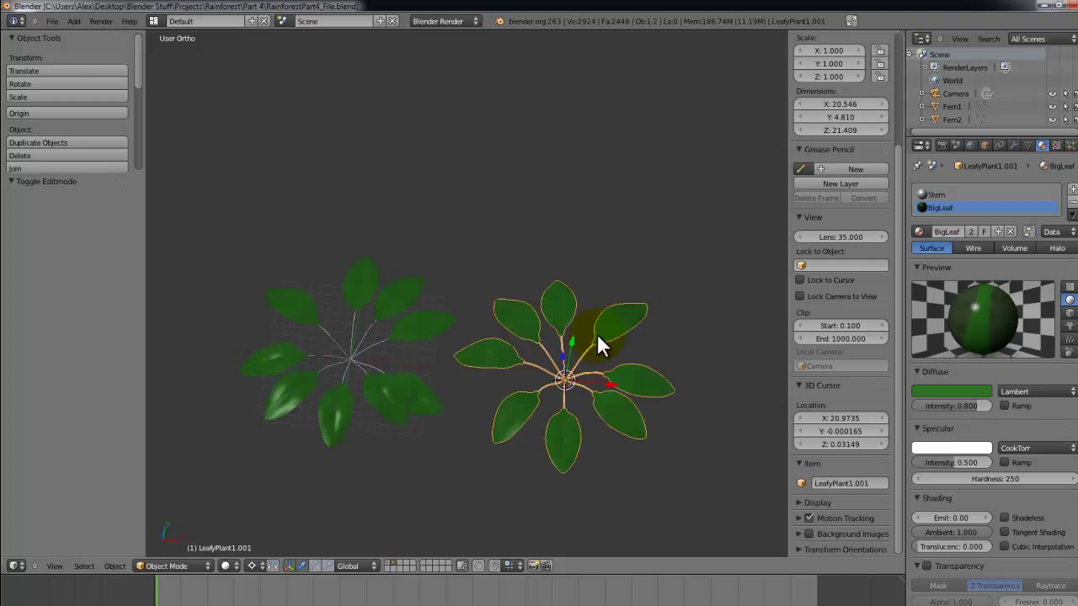
pyautogui.keyDown('shift'); pyautogui.moveTo(597, 333); pyautogui.dragTo(279, 325, button='middle'); pyautogui.keyUp('shift')
pyautogui.hotkey('shift', 'd')
pyautogui.press('x')
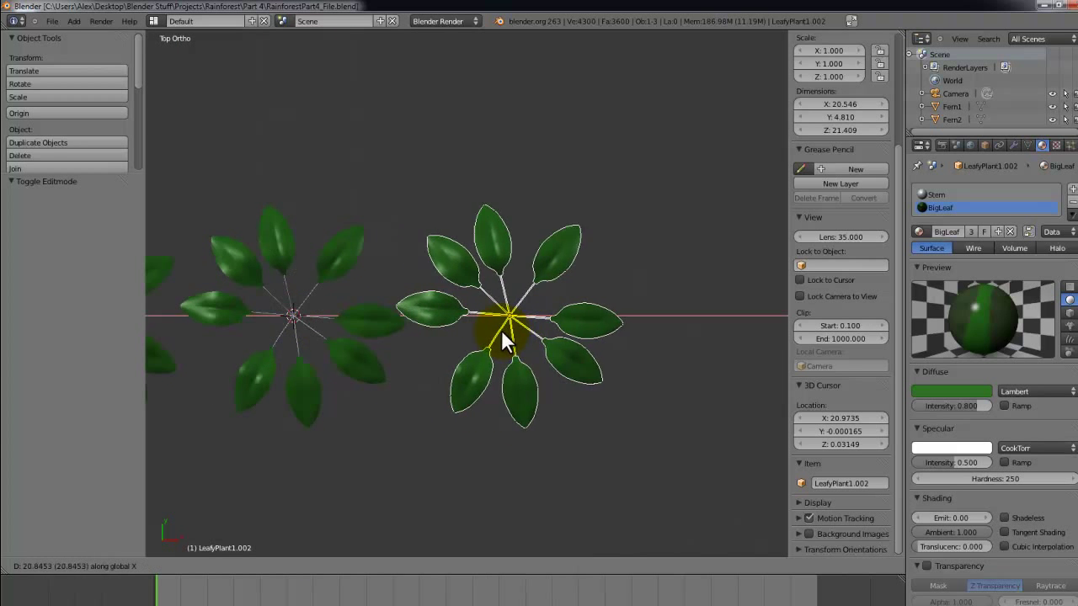
pyautogui.click(505, 330)
pyautogui.press('Tab')
pyautogui.press('Tab')
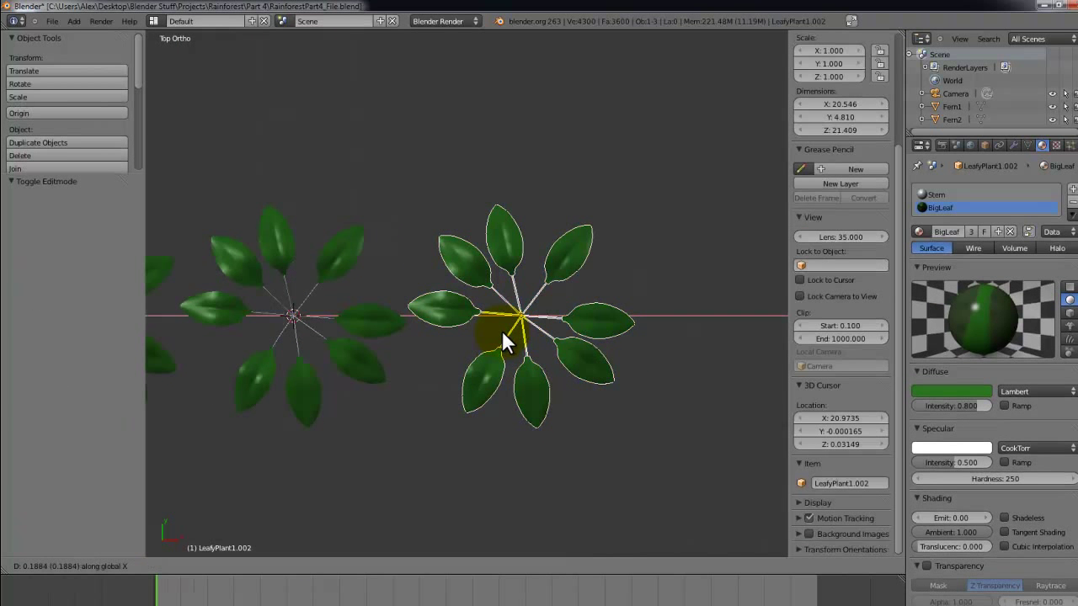
# Enter Edit Mode on the new copy and select its upper-left leaf together with the linked stem.
pyautogui.press('Tab')
pyautogui.scroll(6, 511, 291)
pyautogui.press('a')
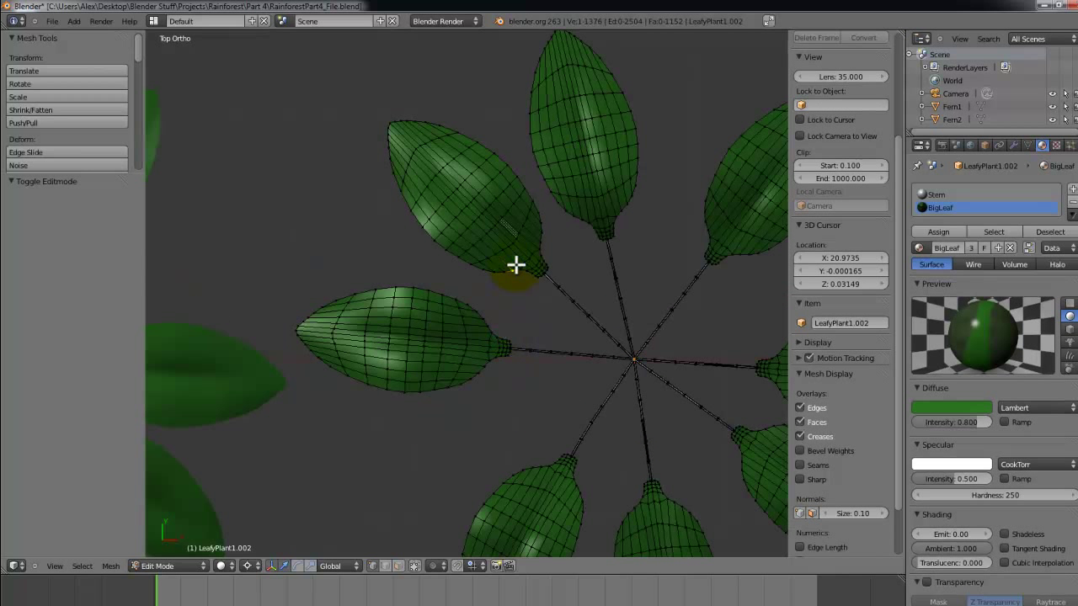
pyautogui.rightClick(515, 266)
pyautogui.hotkey('ctrl', 'l')
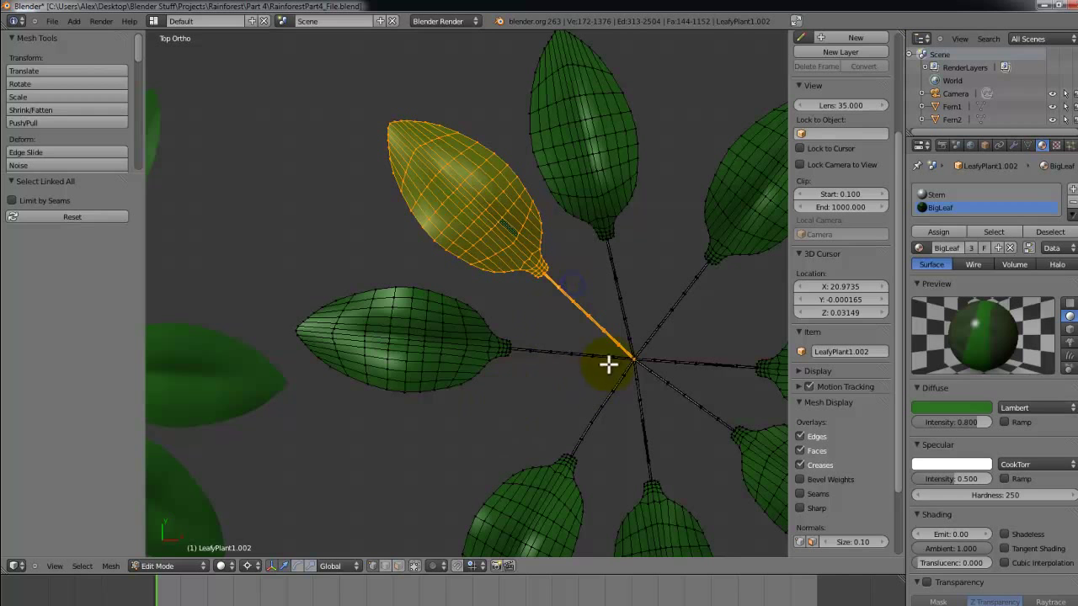
# Clear the leaf selection, select the stem junction at the plant's centre and snap the 3D cursor to it.
pyautogui.press('a')
pyautogui.scroll(8, 645, 349)
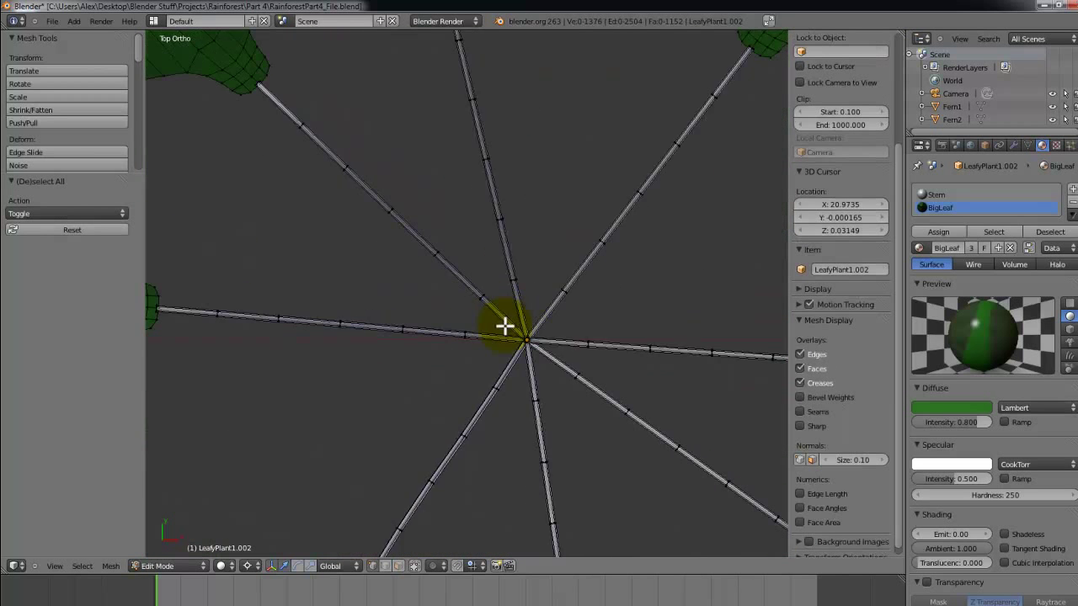
pyautogui.scroll(3, 505, 325)
pyautogui.rightClick(570, 375)
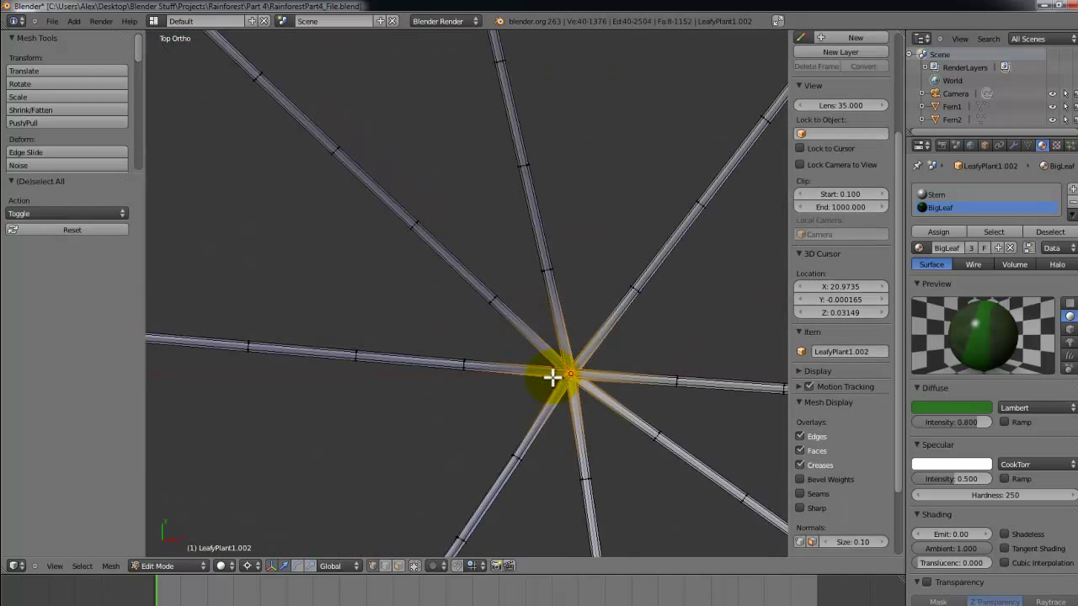
pyautogui.hotkey('shift', 's')
pyautogui.click(539, 379)
pyautogui.scroll(-6, 334, 284)
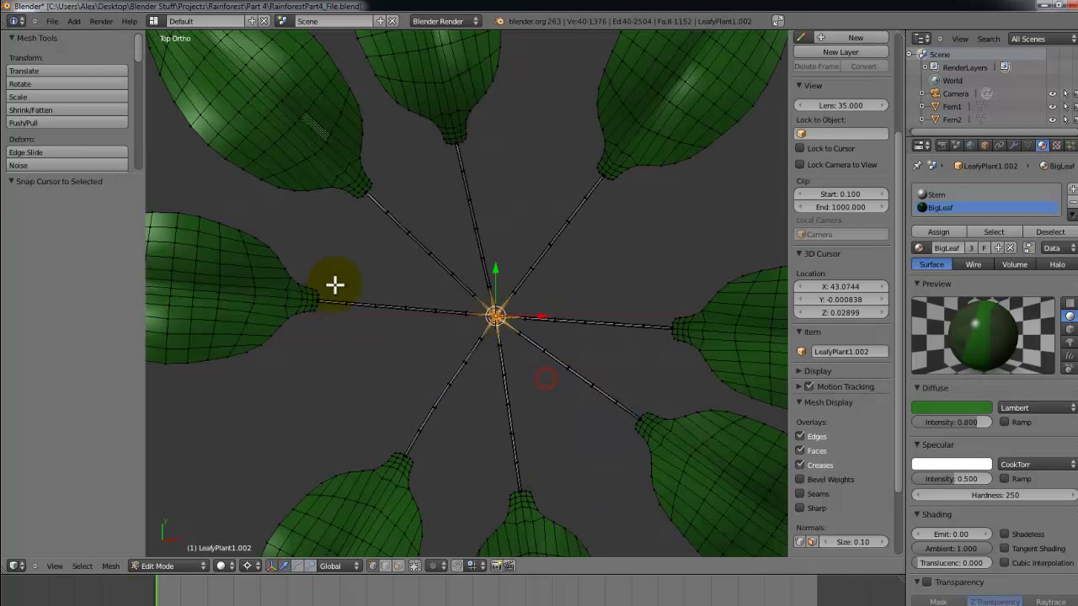
# Select the upper-left leaf with its linked stem and rotate it by -14.888 degrees about the 3D cursor.
pyautogui.hotkey('ctrl', 'l')
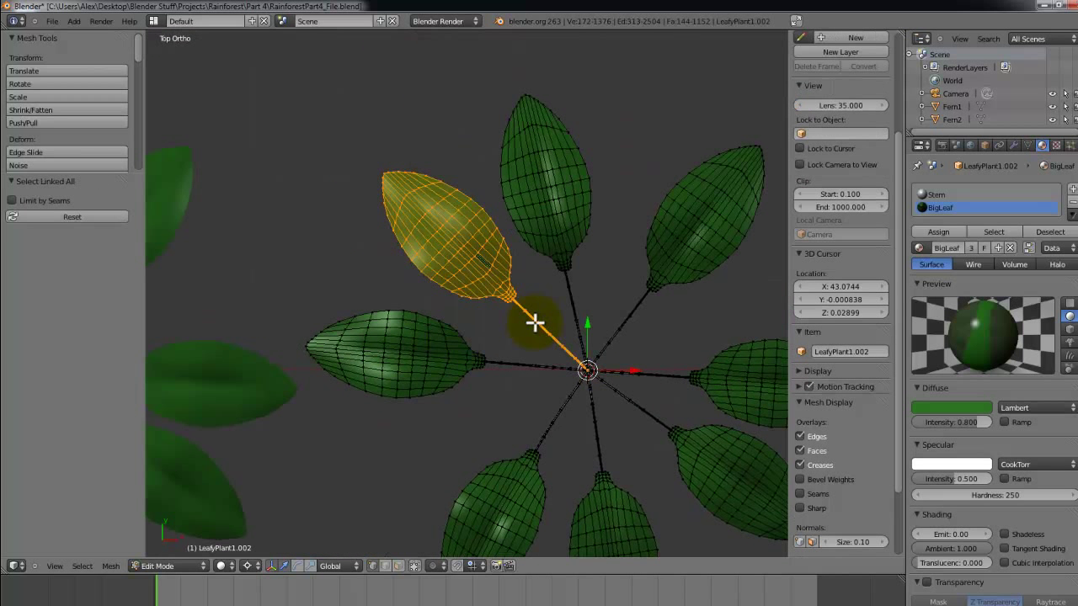
pyautogui.press('r')
pyautogui.press('x')
pyautogui.click(433, 324)
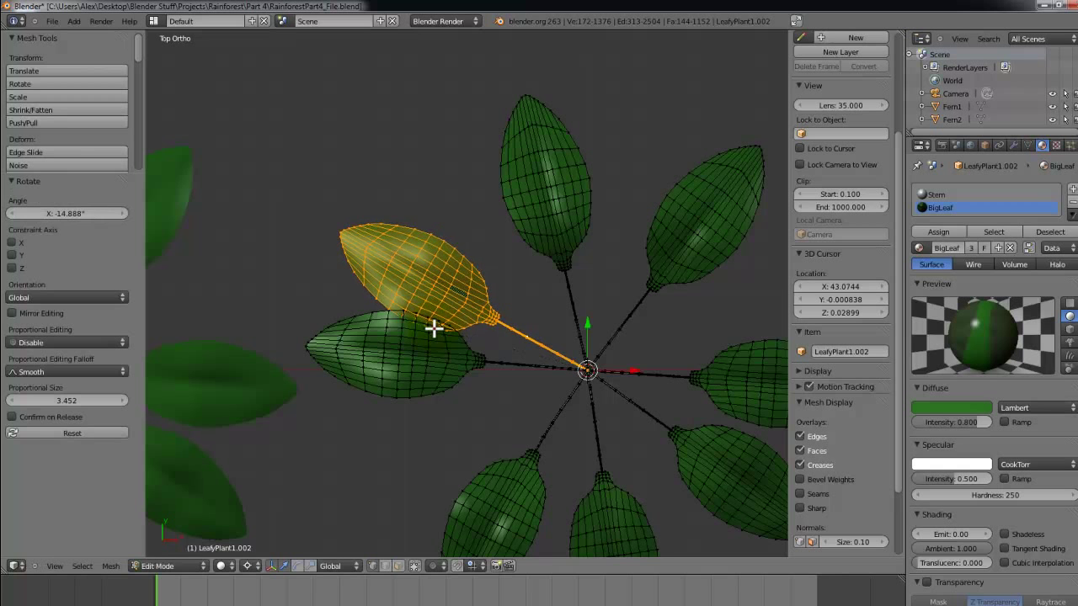
# Tilt the same leaf downward by about 5 degrees in the front view and return to Object Mode.
pyautogui.moveTo(433, 325); pyautogui.dragTo(500, 219, button='middle')
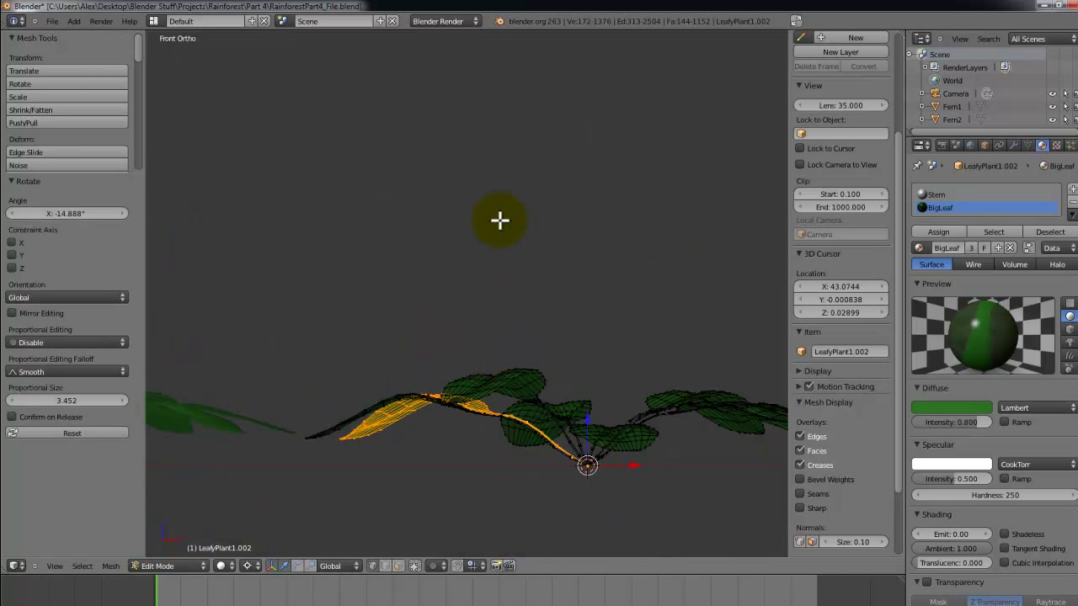
pyautogui.press('r')
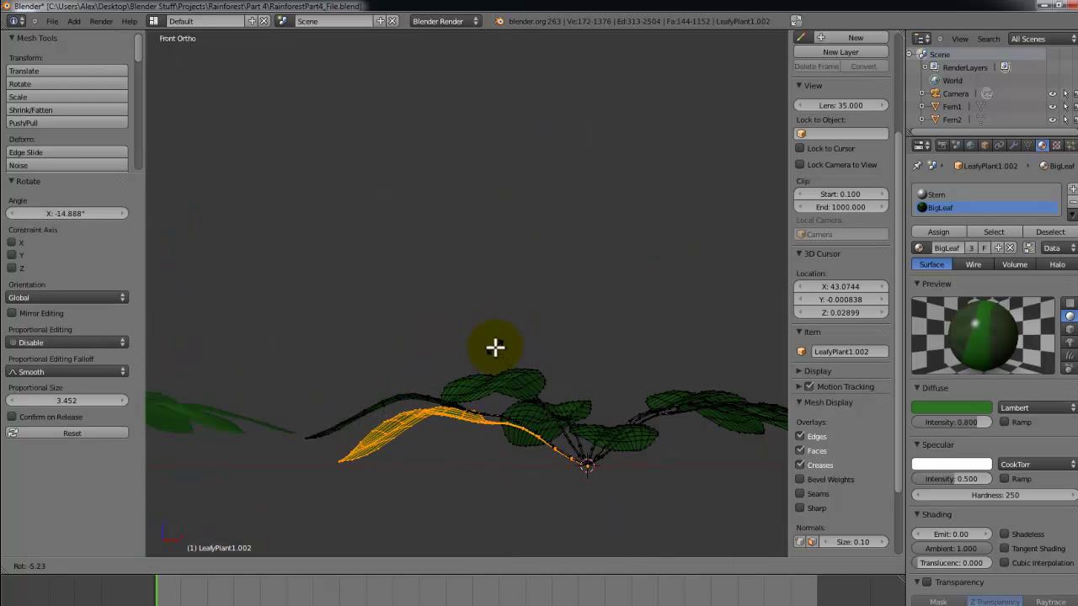
pyautogui.click(495, 347)
pyautogui.press('Tab')
pyautogui.moveTo(500, 347); pyautogui.dragTo(536, 349, button='middle')
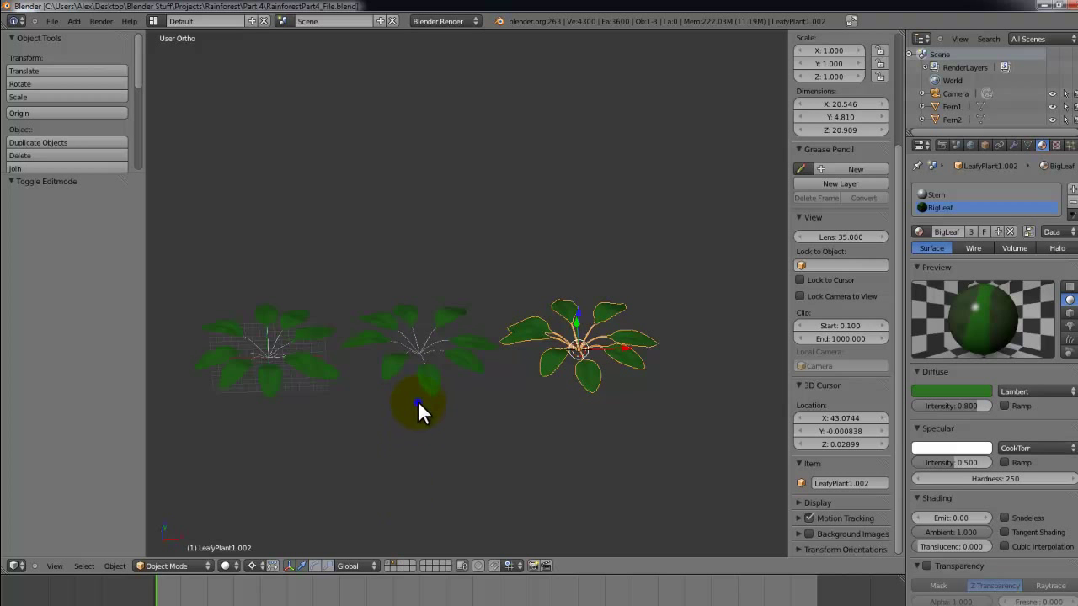
# Add the other two leafy plants to the selection and save over the existing blend file.
pyautogui.keyDown('shift'); pyautogui.rightClick(418, 400); pyautogui.keyUp('shift')
pyautogui.keyDown('shift'); pyautogui.rightClick(298, 361); pyautogui.keyUp('shift')
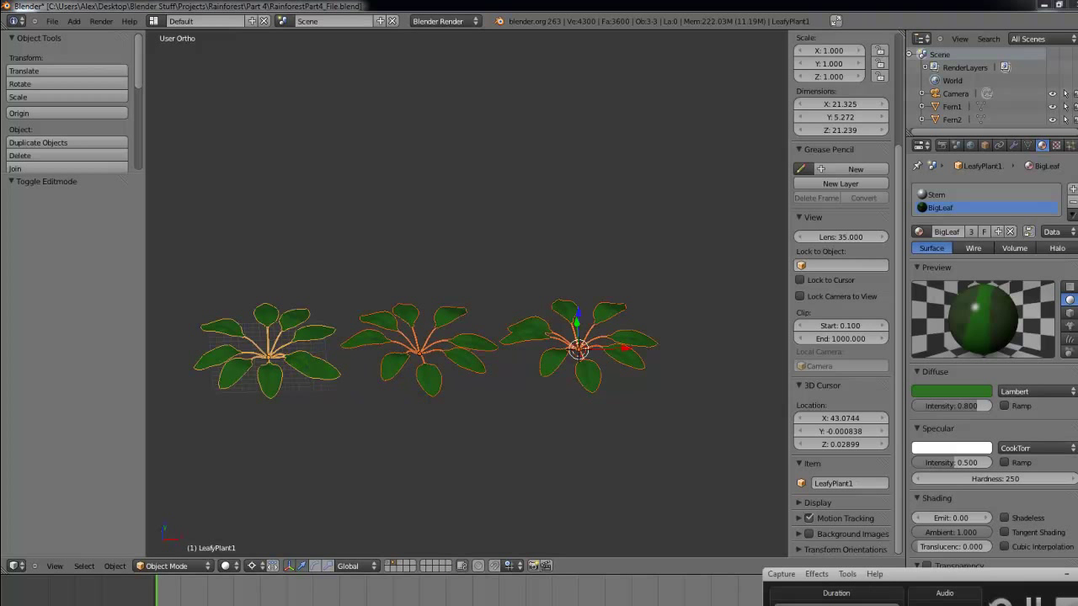
pyautogui.click(813, 9)
pyautogui.click(834, 23)
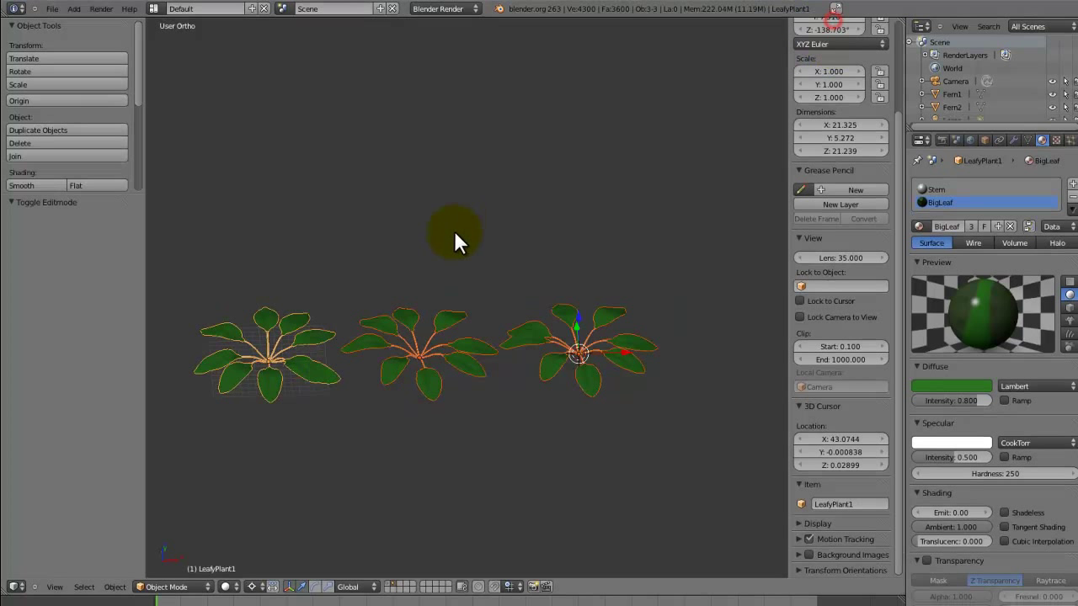
pyautogui.hotkey('ctrl', 's')
pyautogui.click(455, 231)
# Select all three leafy plants, move them to the first layer and display that layer.
pyautogui.rightClick(569, 344)
pyautogui.keyDown('shift'); pyautogui.rightClick(427, 329); pyautogui.keyUp('shift')
pyautogui.keyDown('shift'); pyautogui.rightClick(318, 325); pyautogui.keyUp('shift')
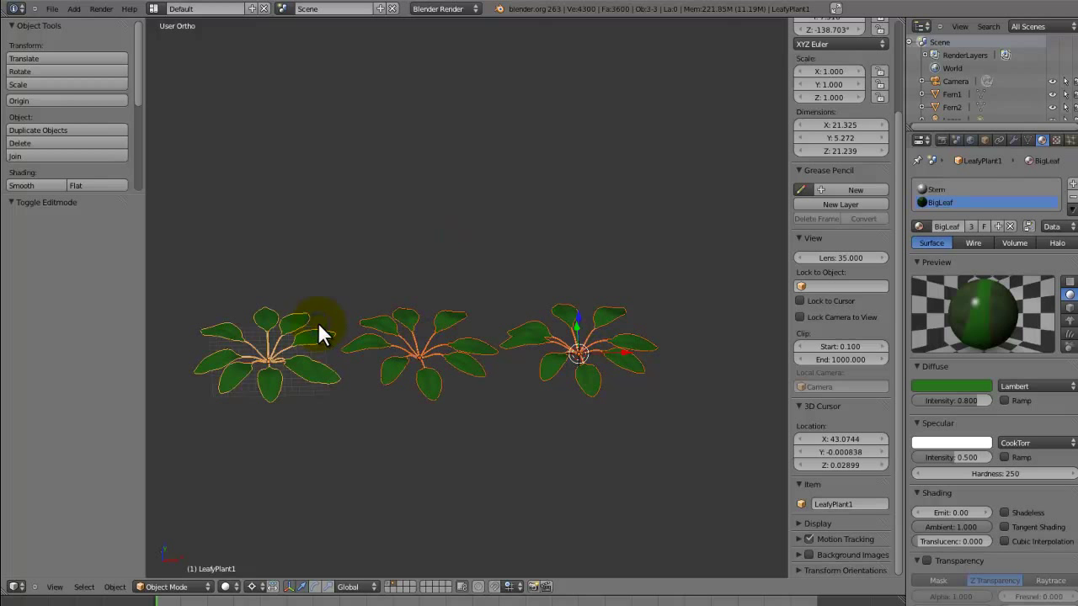
pyautogui.press('m')
pyautogui.click(420, 348)
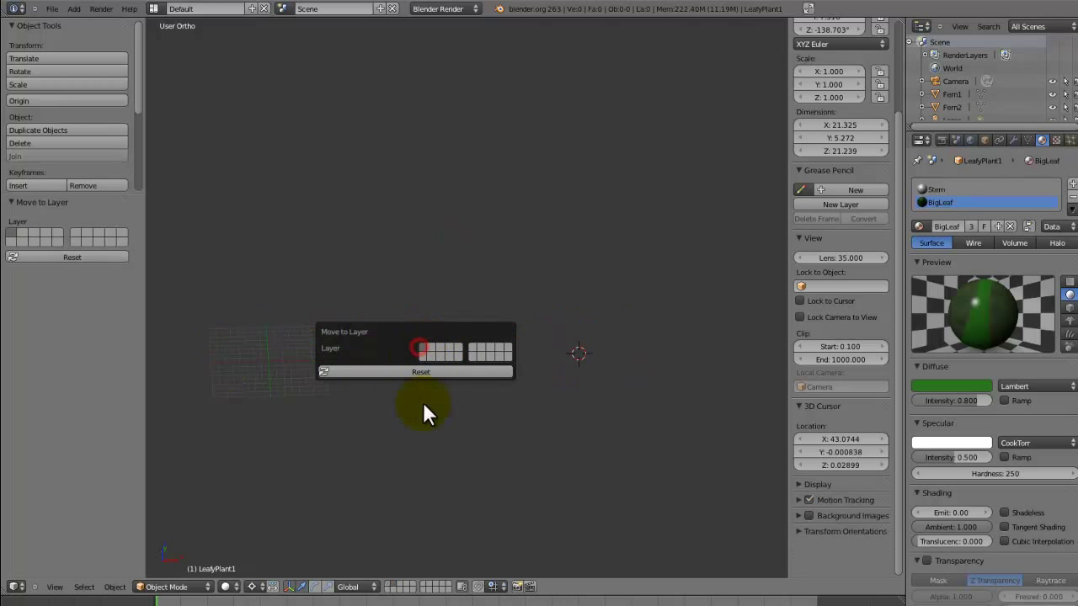
pyautogui.click(387, 585)
pyautogui.moveTo(643, 310); pyautogui.dragTo(636, 349, button='middle')
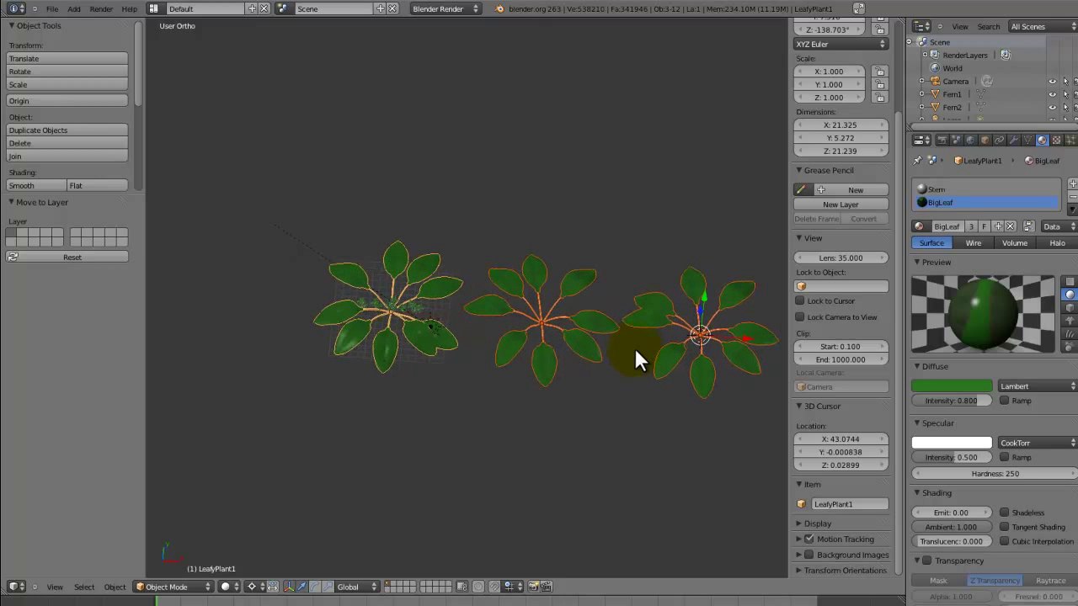
pyautogui.scroll(2, 637, 352)
pyautogui.press('s')
pyautogui.rightClick(652, 379)
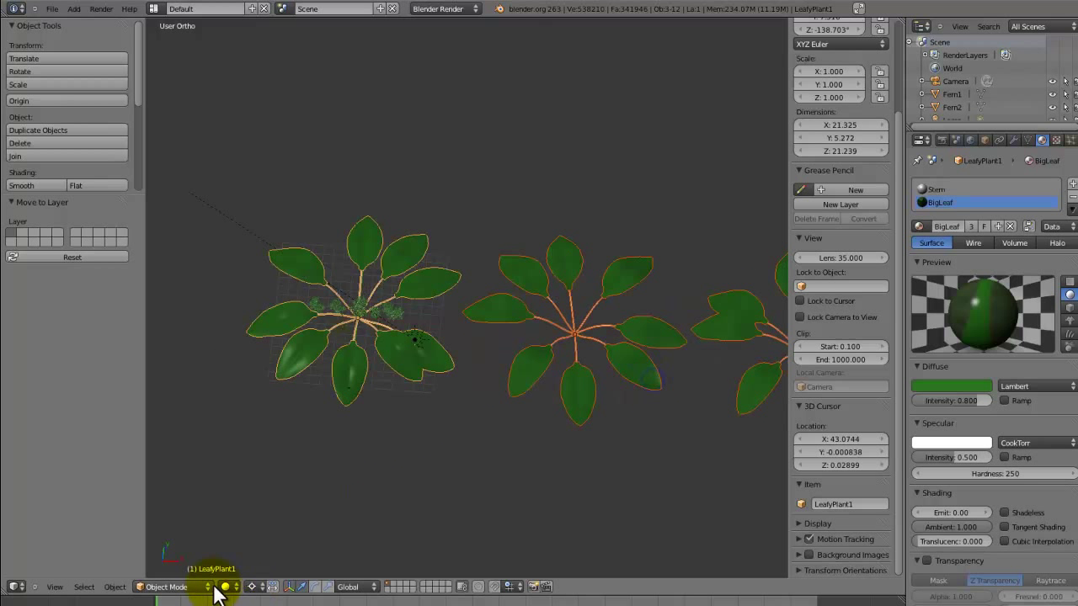
# Set the pivot point to Individual Origins and scale the three leafy plants down to 0.279.
pyautogui.click(252, 587)
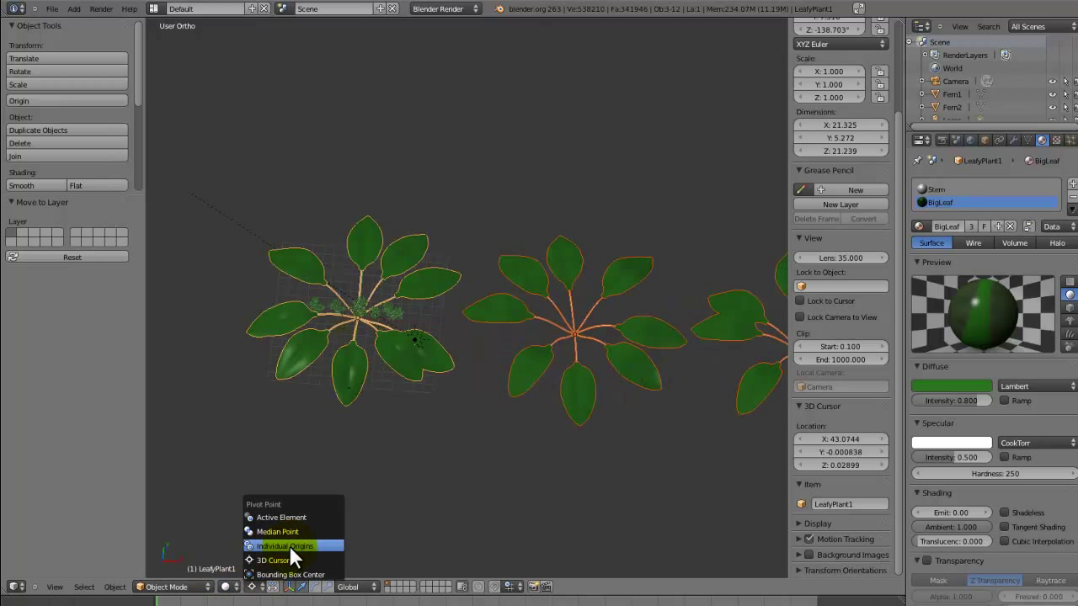
pyautogui.click(300, 546)
pyautogui.scroll(-3, 581, 434)
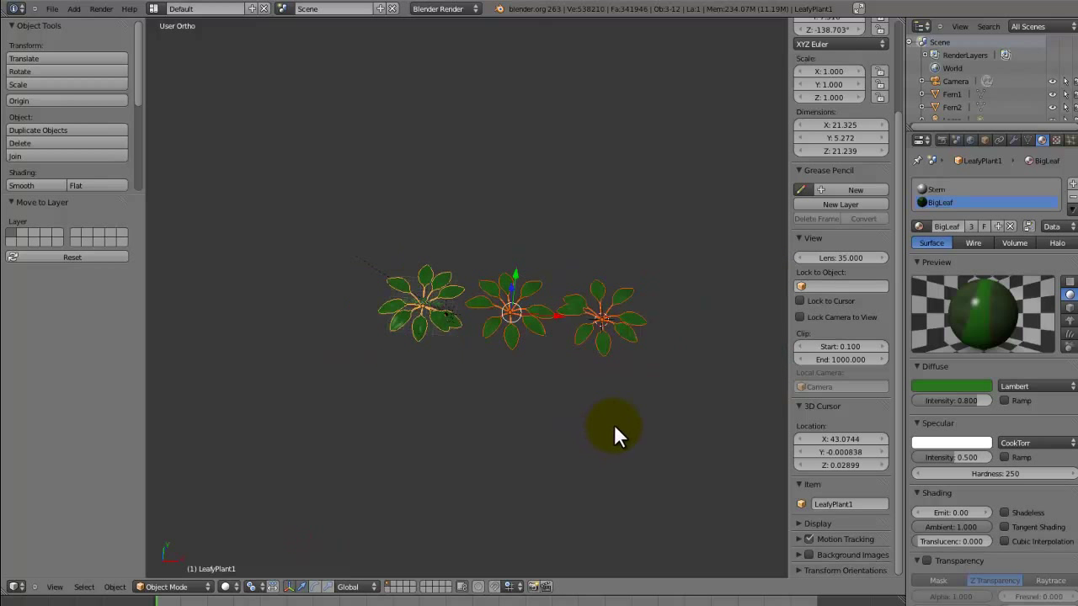
pyautogui.press('s')
pyautogui.click(533, 371)
pyautogui.scroll(2, 586, 440)
pyautogui.press('s')
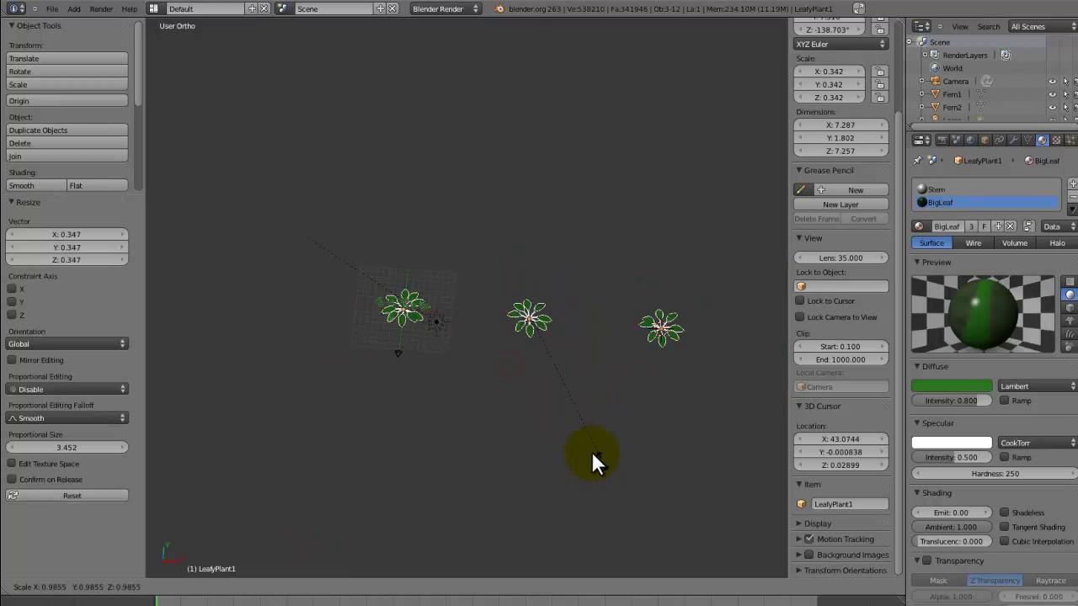
pyautogui.click(581, 443)
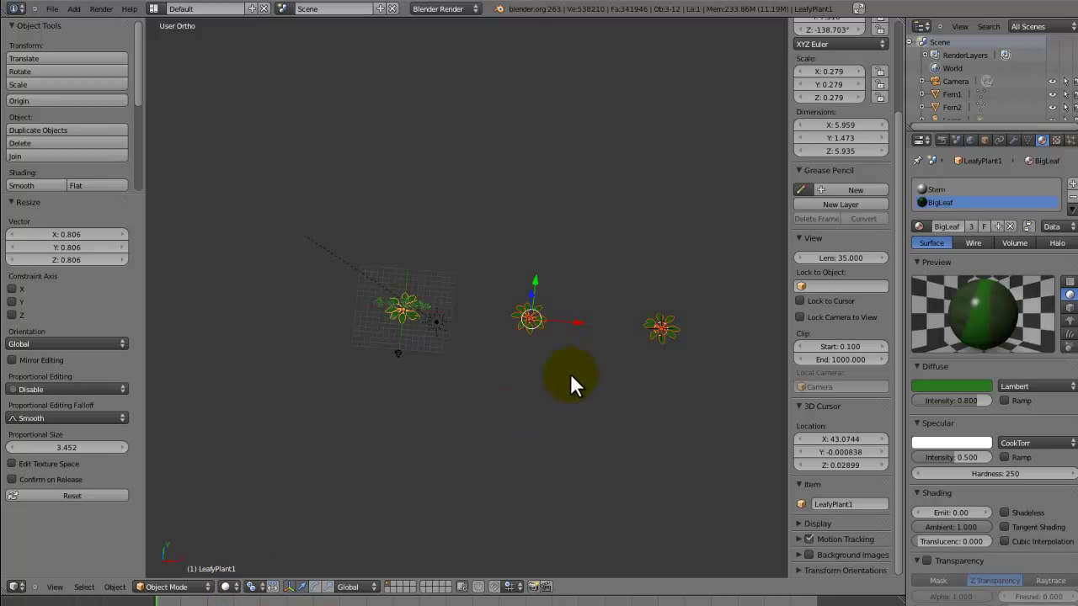
# In the top view, move the middle leafy plant by about -20.04 in X and -6.23 in Y, in front of the first plant.
pyautogui.scroll(4, 581, 378)
pyautogui.press('KP_7')
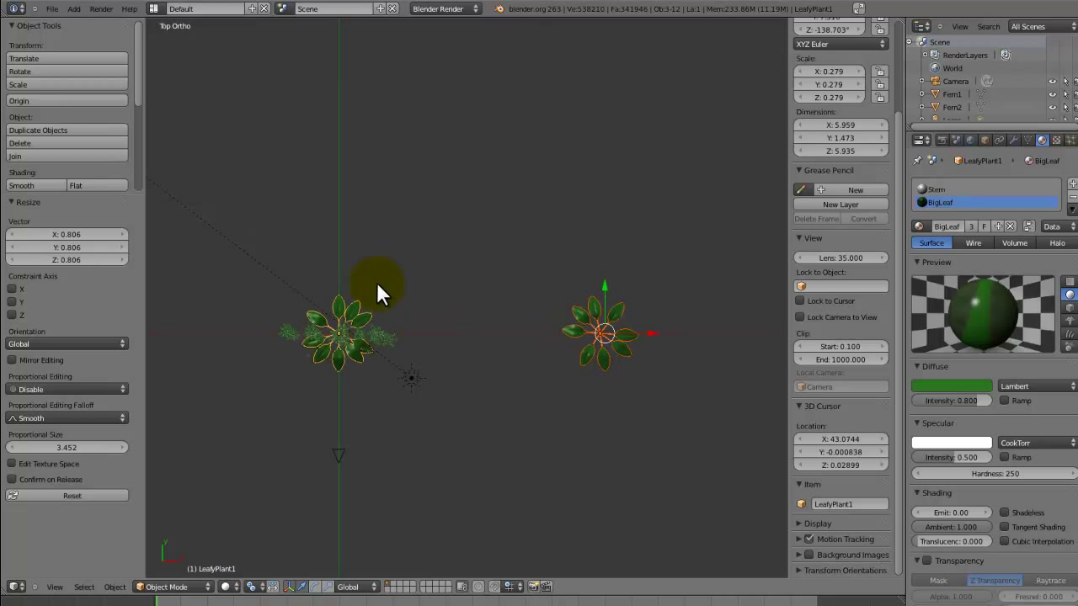
pyautogui.rightClick(594, 329)
pyautogui.press('g')
pyautogui.click(344, 414)
# Move the far third leafy plant by about -46.94 in X and -5.5 in Y, beside the second plant.
pyautogui.scroll(-2, 704, 311)
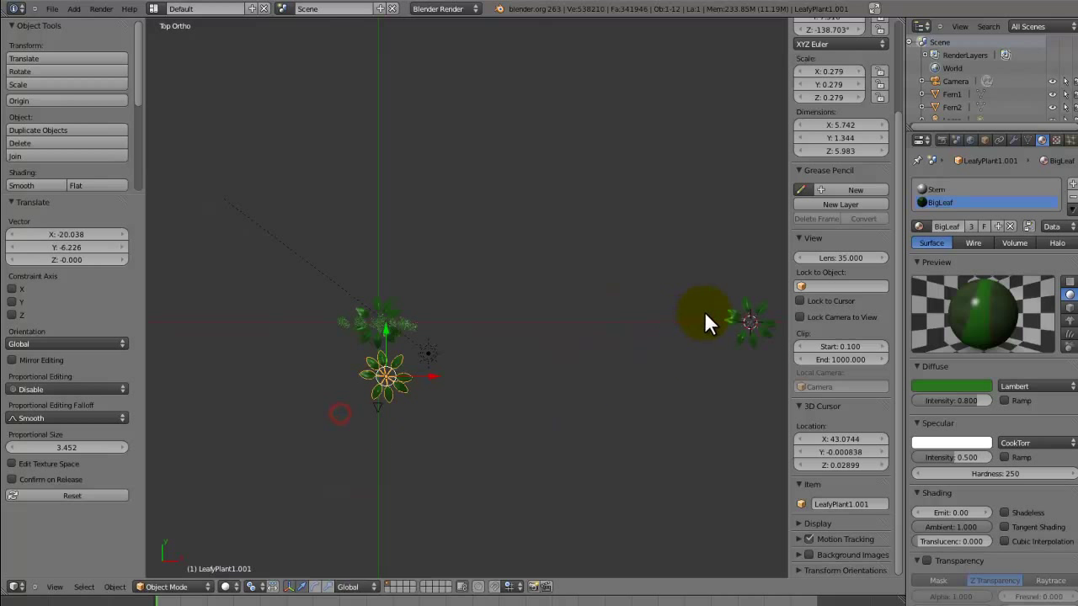
pyautogui.rightClick(757, 335)
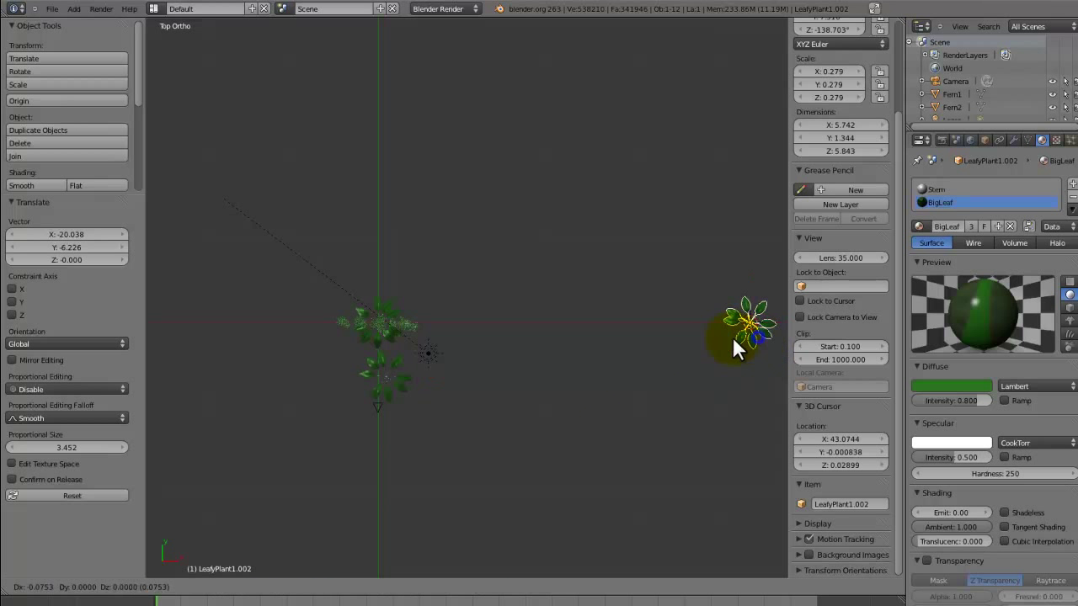
pyautogui.press('g')
pyautogui.click(358, 383)
pyautogui.scroll(5, 431, 344)
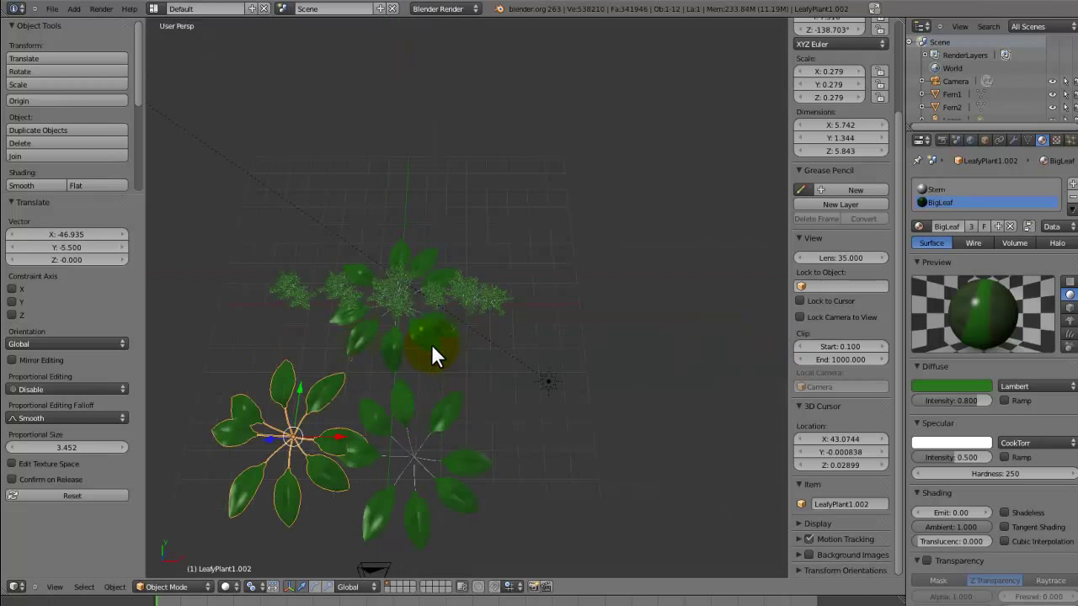
# Compare the plants with the trees from the front and scale LeafyPlant1.001 down by a factor of 0.421.
pyautogui.press('KP_0')
pyautogui.press('KP_1')
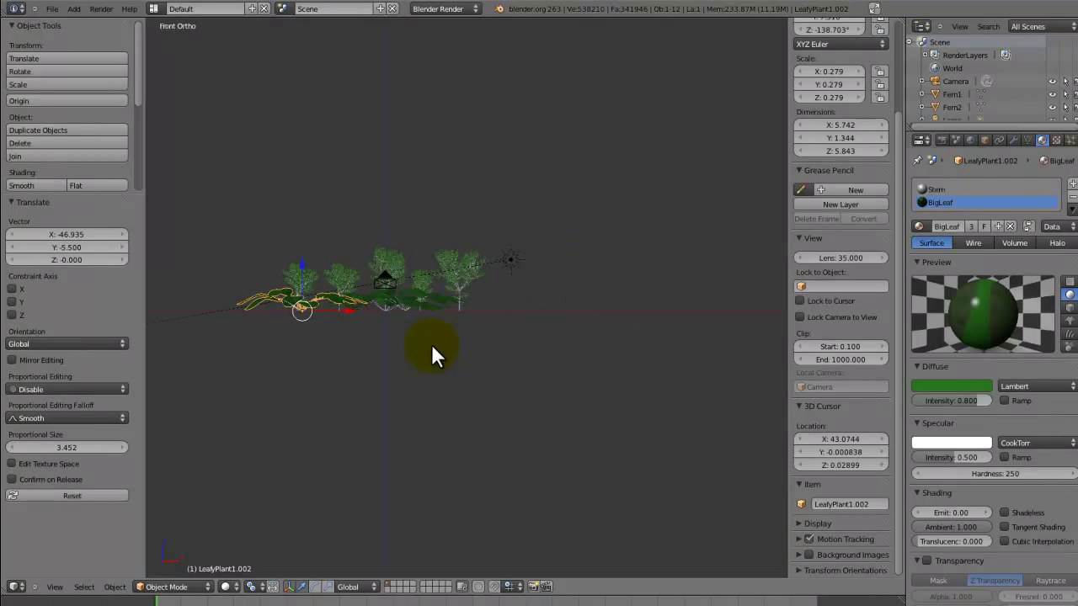
pyautogui.scroll(2, 431, 344)
pyautogui.moveTo(425, 370); pyautogui.dragTo(631, 383, button='middle')
pyautogui.rightClick(452, 301)
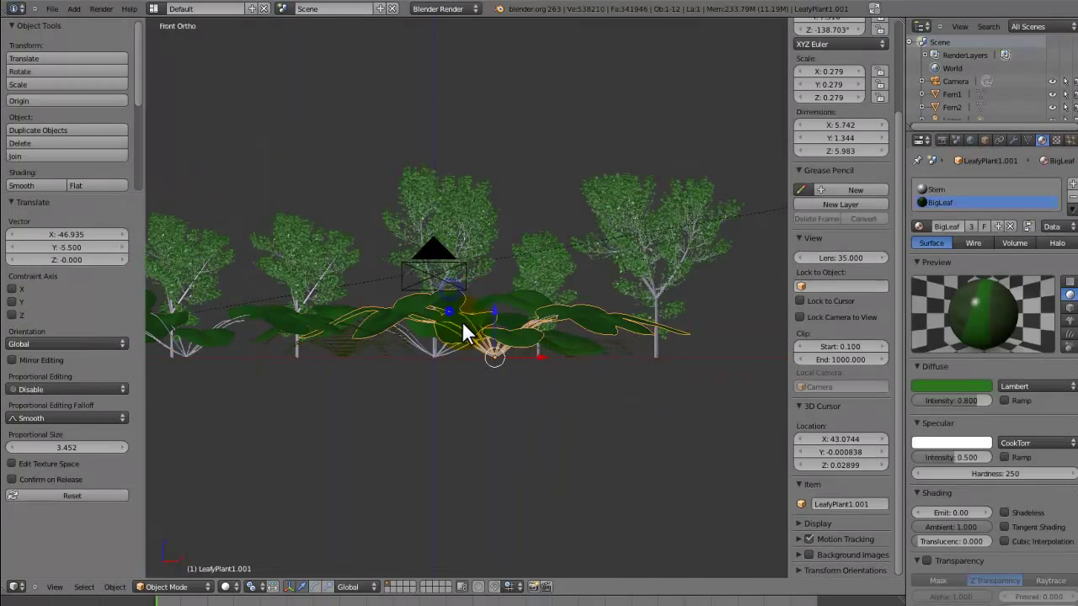
pyautogui.scroll(3, 464, 329)
pyautogui.press('s')
pyautogui.click(529, 479)
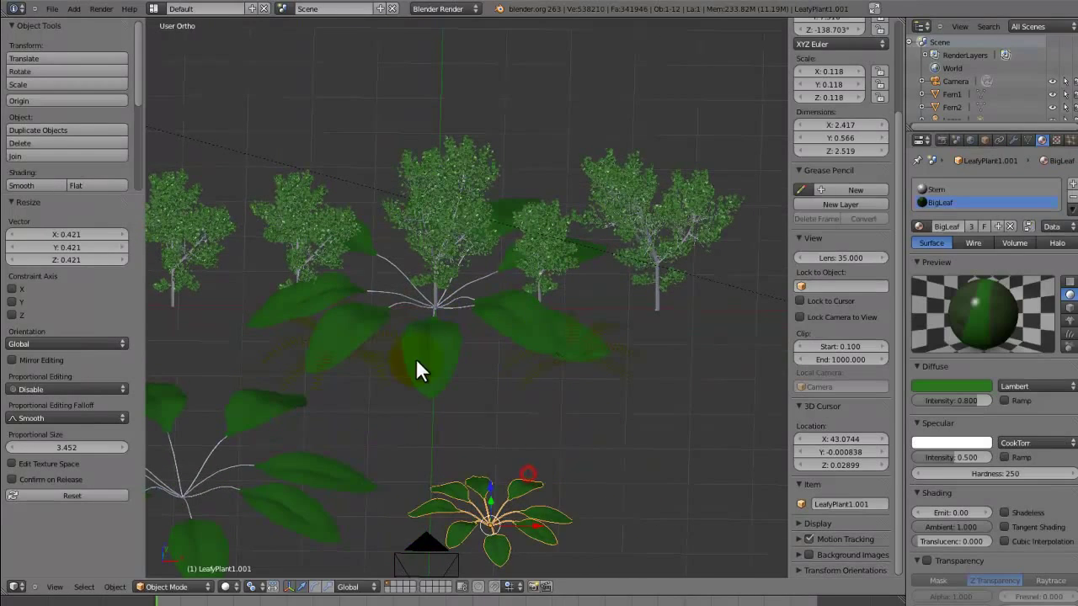
# Scale the original leafy plant down by a factor of 0.316 and move it along Y, in front of the trees.
pyautogui.rightClick(416, 362)
pyautogui.press('s')
pyautogui.click(482, 347)
pyautogui.press('g')
pyautogui.press('y')
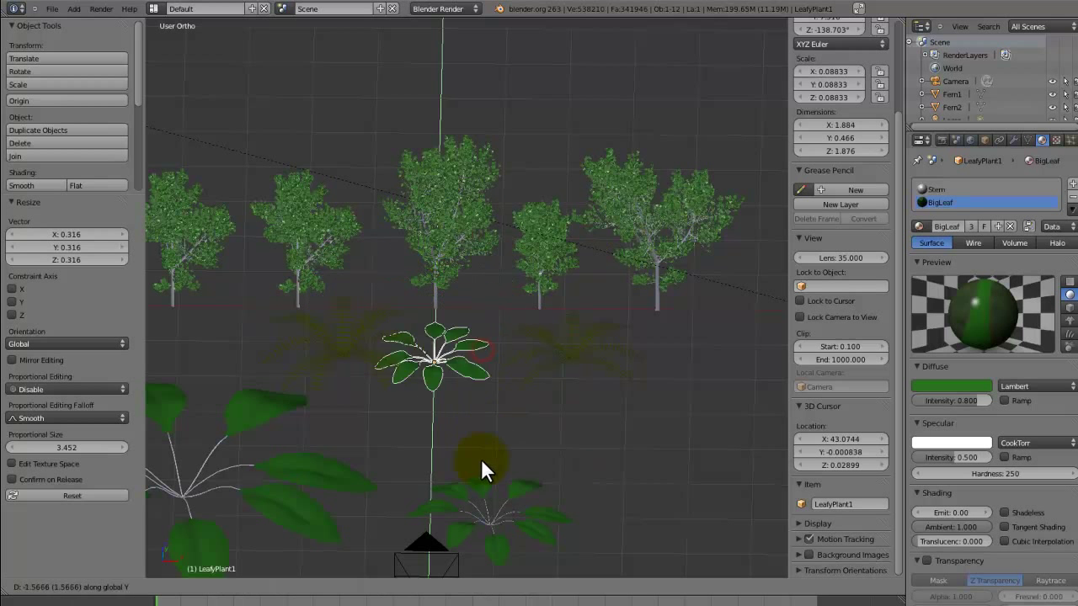
pyautogui.click(434, 477)
# Scale LeafyPlant1.002 down by a factor of 0.498, then reposition it along Y and by 0.416 along X.
pyautogui.rightClick(434, 478)
pyautogui.press('s')
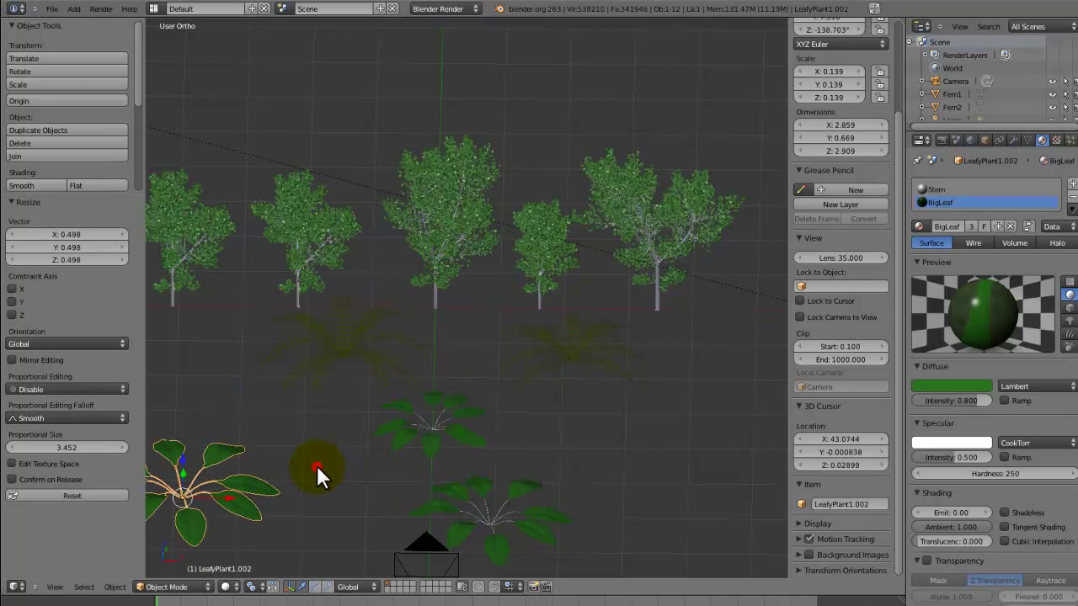
pyautogui.click(317, 465)
pyautogui.press('g')
pyautogui.press('y')
pyautogui.press('x')
pyautogui.click(366, 373)
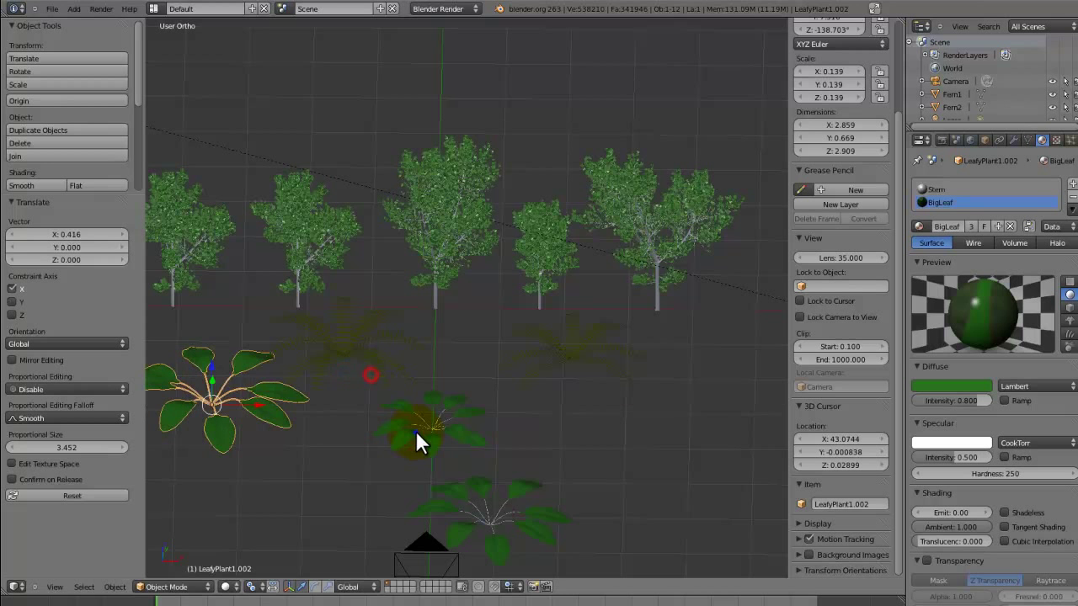
# Move the original leafy plant along Y and by -0.466 along X to line it up with LeafyPlant1.002.
pyautogui.rightClick(415, 430)
pyautogui.press('g')
pyautogui.press('y')
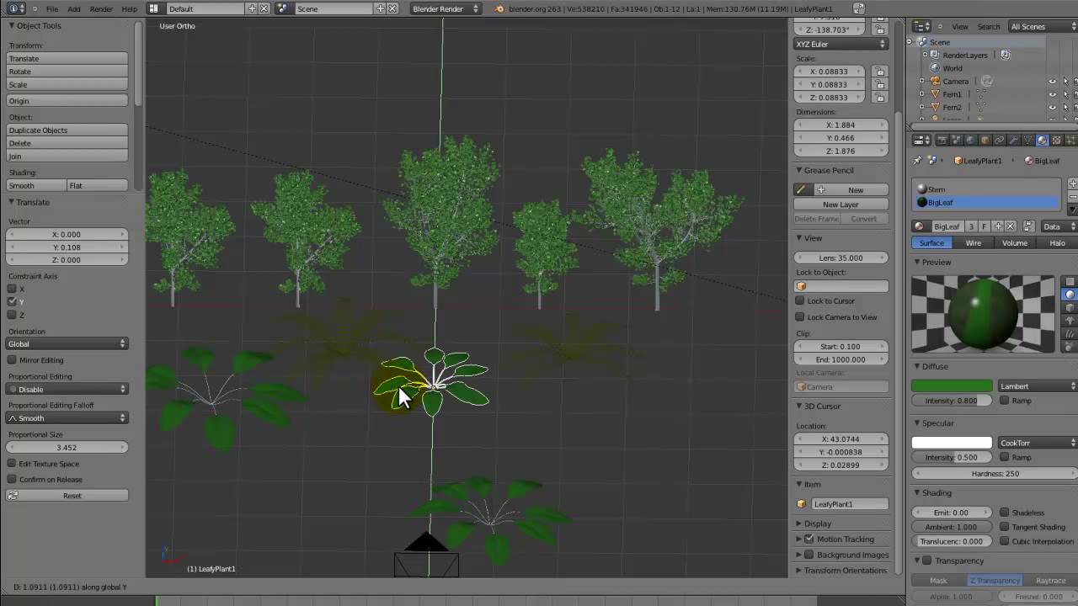
pyautogui.click(392, 387)
# Reposition LeafyPlant1.001 along Y to bring it into the row with the other leafy plants, deselect everything and save the file.
pyautogui.rightClick(453, 498)
pyautogui.press('g')
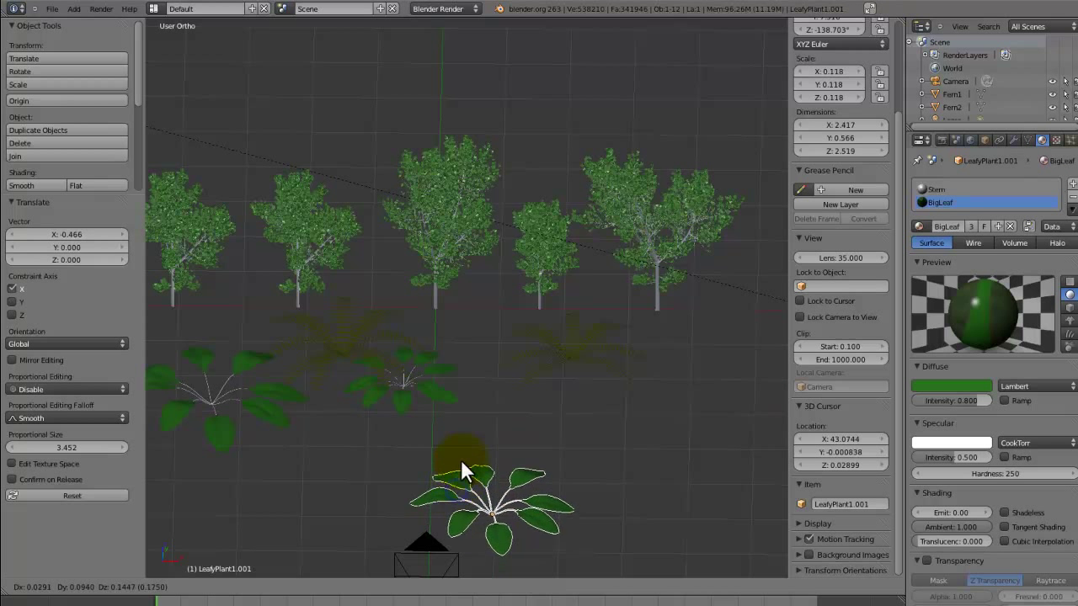
pyautogui.press('y')
pyautogui.click(522, 395)
pyautogui.moveTo(522, 395); pyautogui.dragTo(496, 451, button='middle')
pyautogui.press('a')
pyautogui.scroll(3, 523, 455)
pyautogui.scroll(3, 524, 455)
pyautogui.hotkey('ctrl', 's')
pyautogui.click(524, 456)
# Switch to the camera view and save over RainforestPart4_File.blend.
pyautogui.scroll(-4, 570, 436)
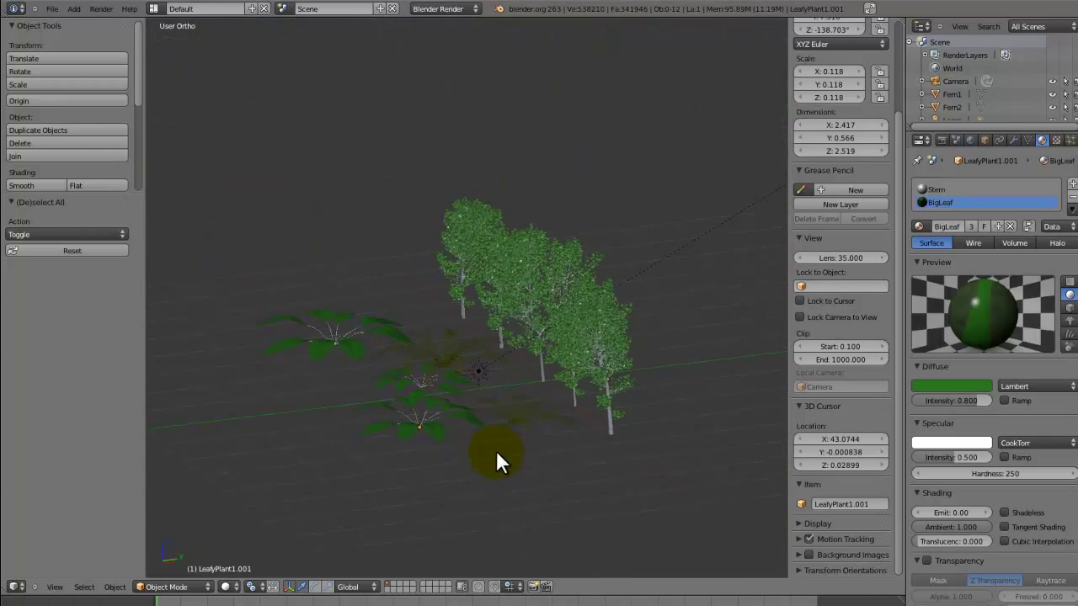
pyautogui.scroll(-1, 496, 450)
pyautogui.moveTo(590, 421); pyautogui.dragTo(597, 405, button='middle')
pyautogui.press('KP_0')
pyautogui.hotkey('ctrl', 's')
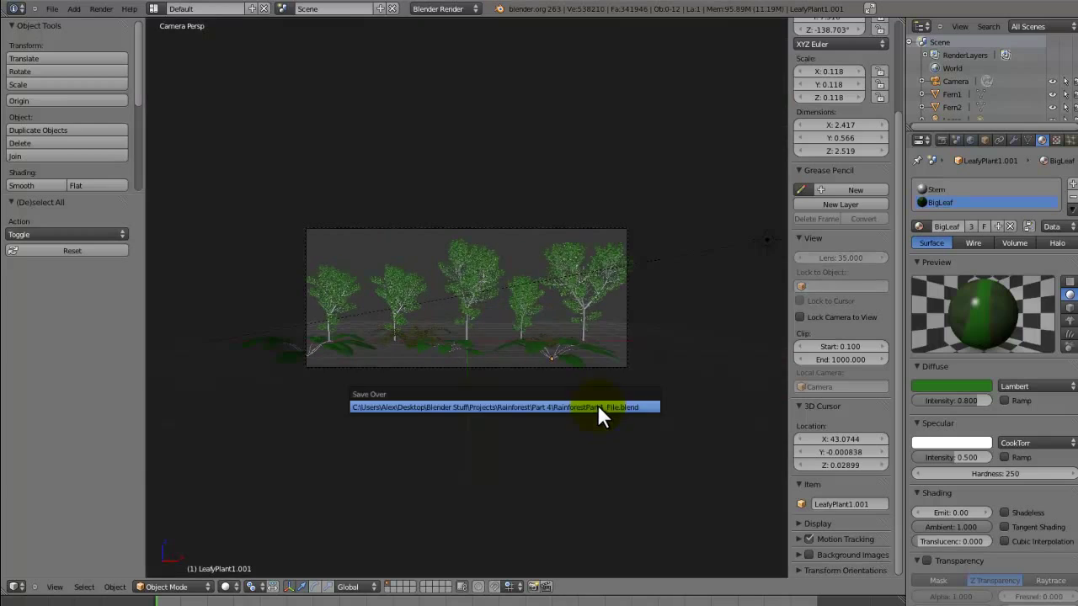
pyautogui.click(597, 404)
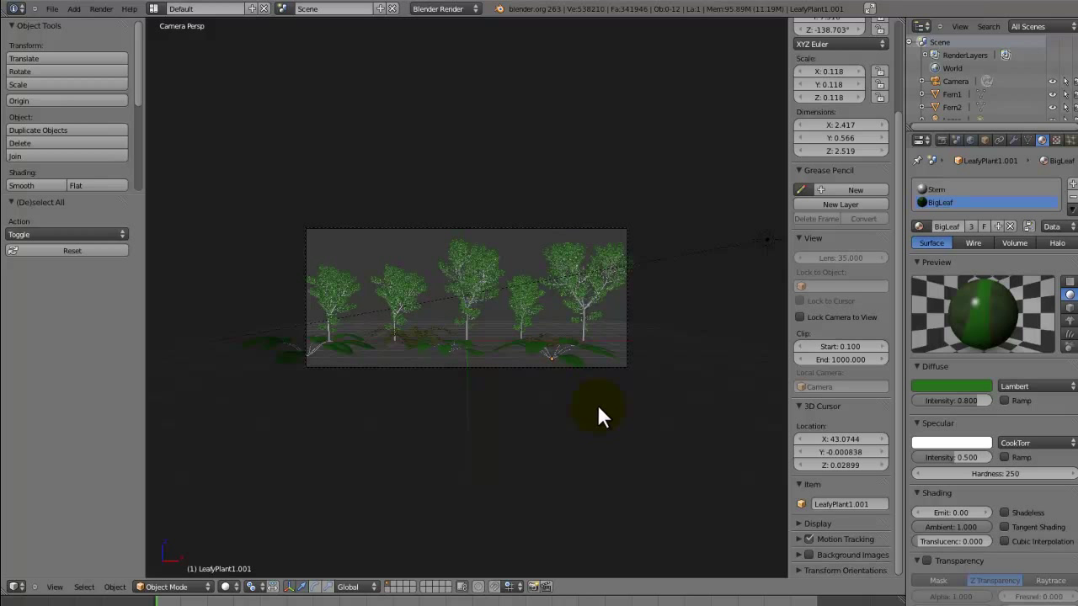
# Render the scene from the camera and examine the leafy plants and their stems against the trees.
pyautogui.click(871, 7)
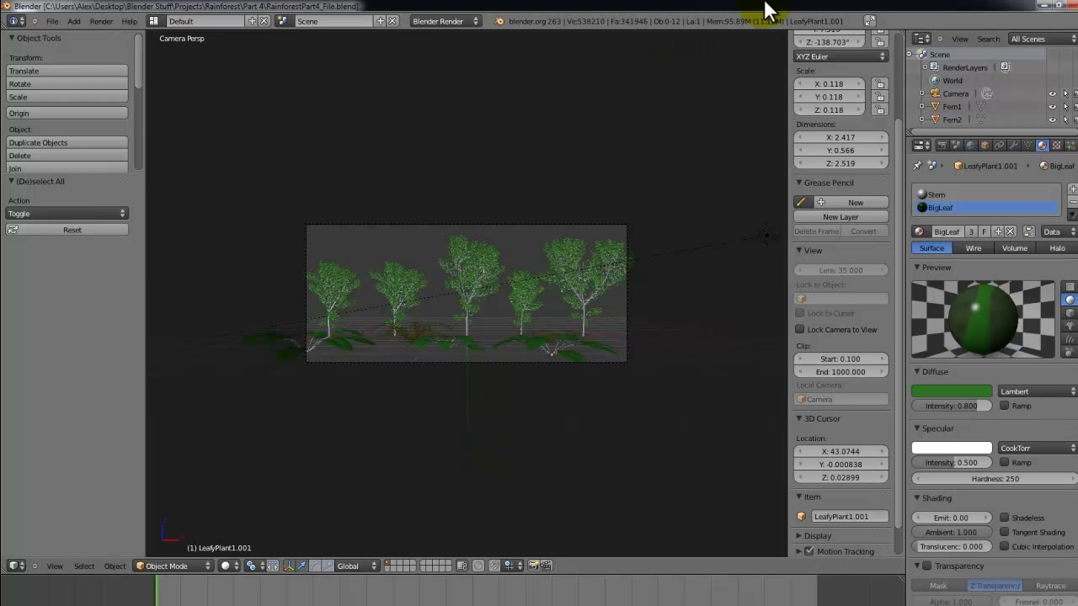
pyautogui.click(871, 18)
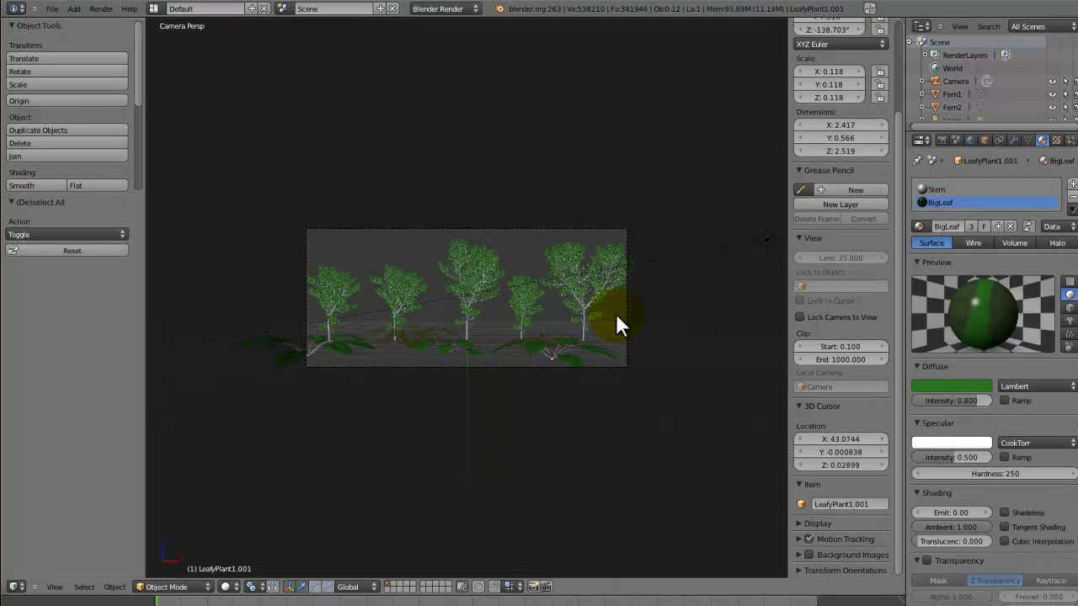
pyautogui.press('space')
pyautogui.click(615, 313)
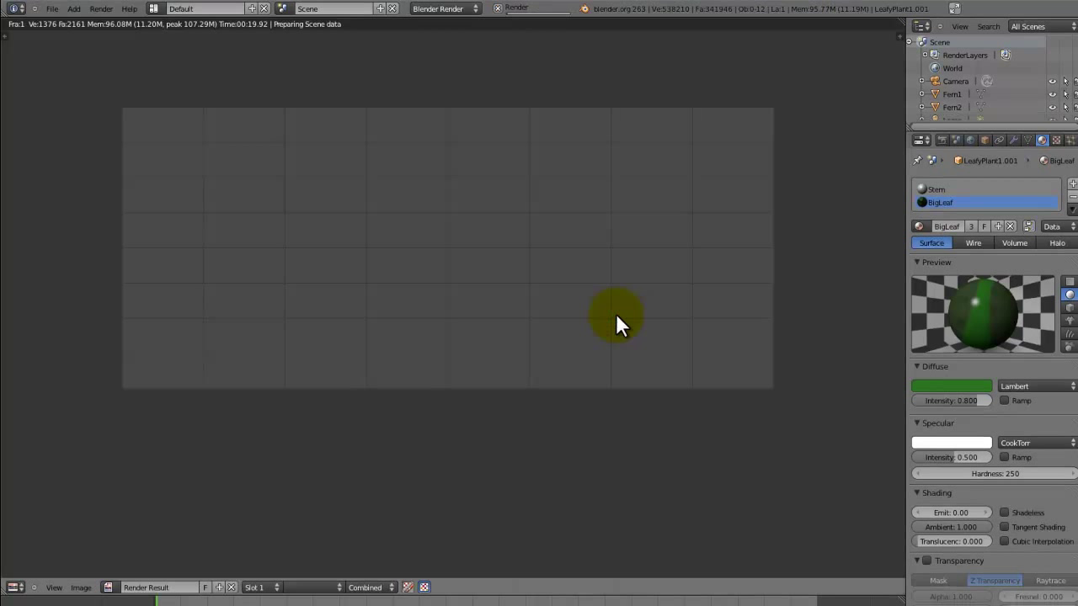
pyautogui.moveTo(630, 340); pyautogui.dragTo(626, 417, button='middle')
pyautogui.scroll(2, 629, 418)
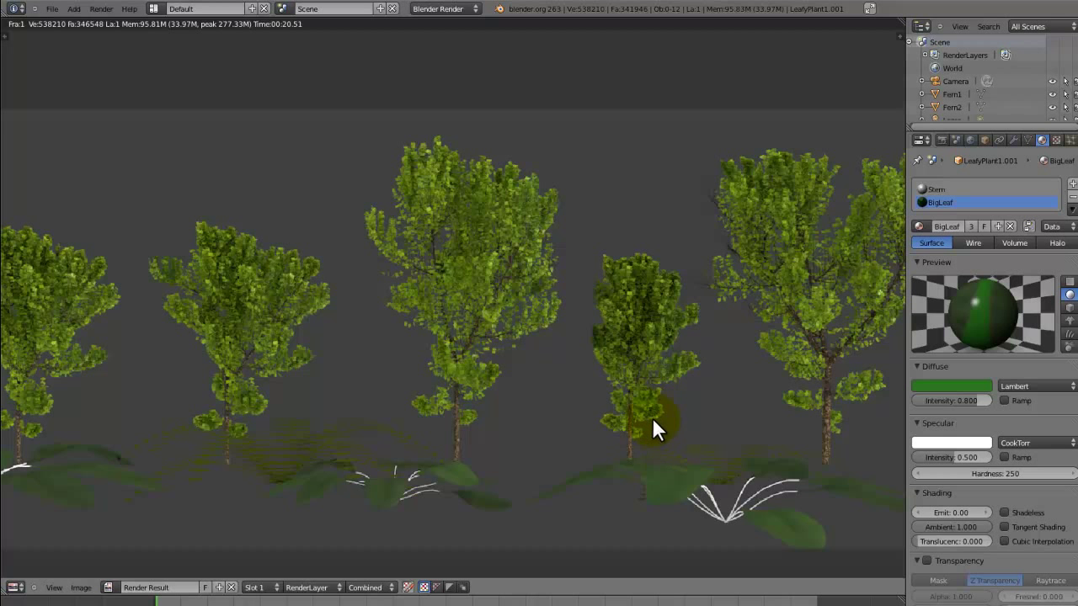
pyautogui.scroll(-3, 650, 421)
pyautogui.scroll(2, 646, 434)
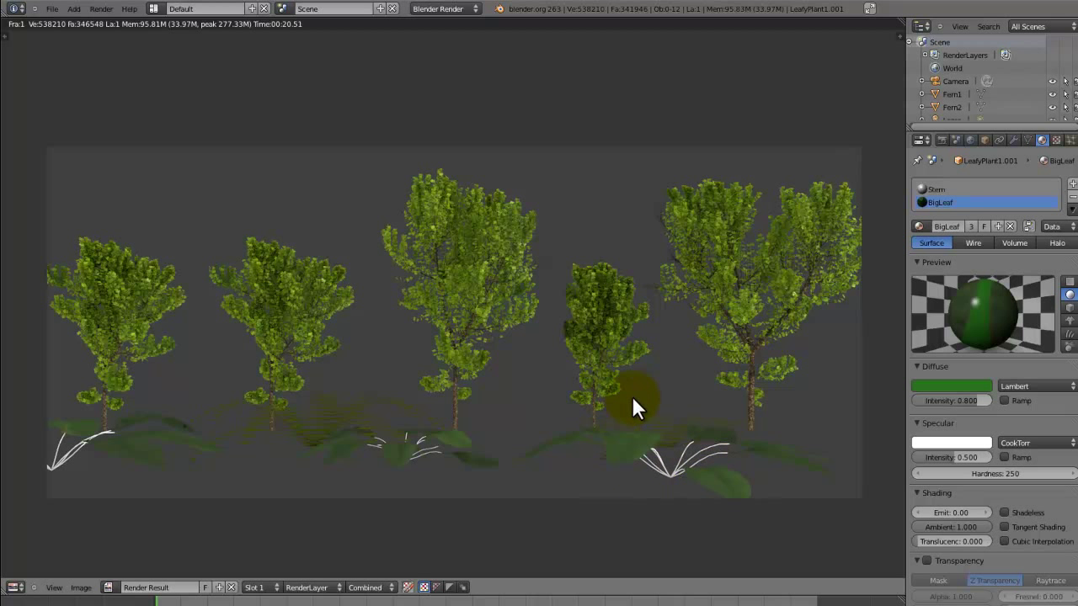
pyautogui.scroll(1, 636, 421)
pyautogui.scroll(-1, 637, 430)
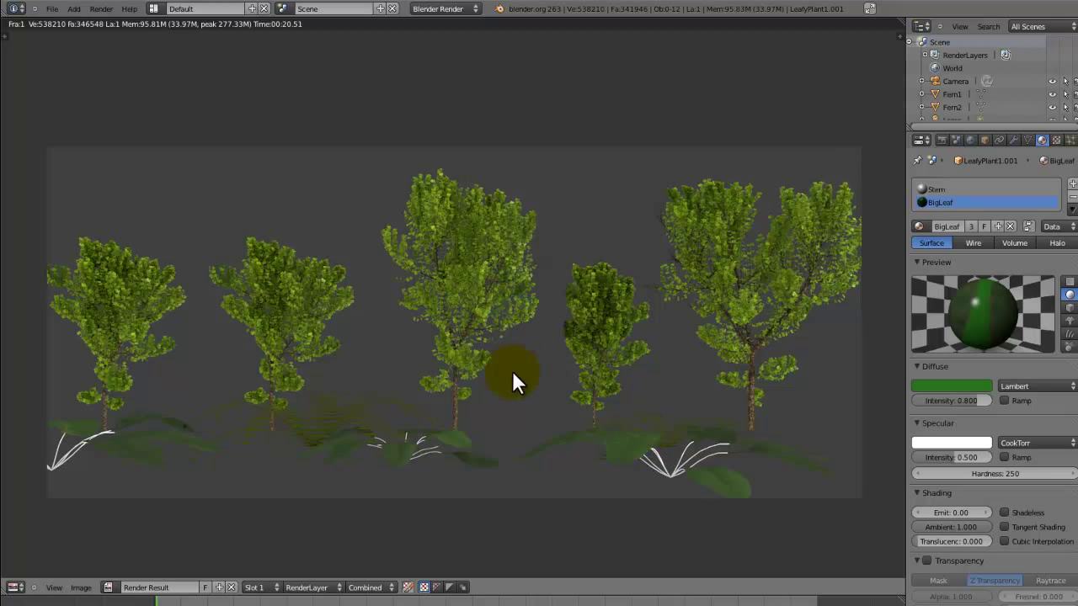
pyautogui.scroll(1, 526, 438)
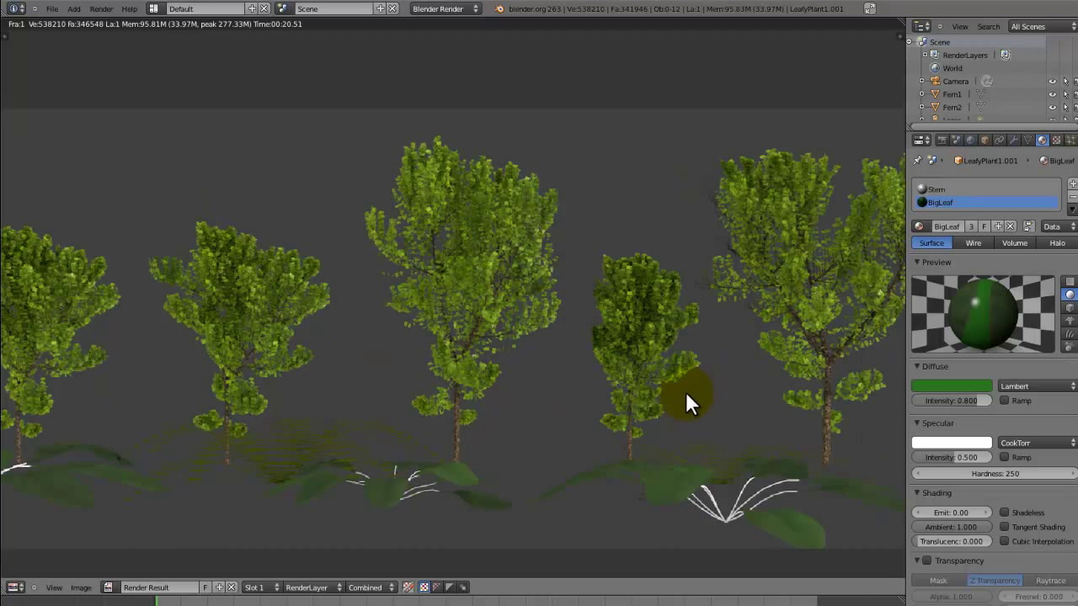
# Set the diffuse color of LeafyPlant1.001's Stem material to a dark green, about R 0.051, G 0.142, B 0.022.
pyautogui.press('Escape')
pyautogui.keyDown('shift'); pyautogui.moveTo(600, 423); pyautogui.dragTo(543, 314, button='middle'); pyautogui.keyUp('shift')
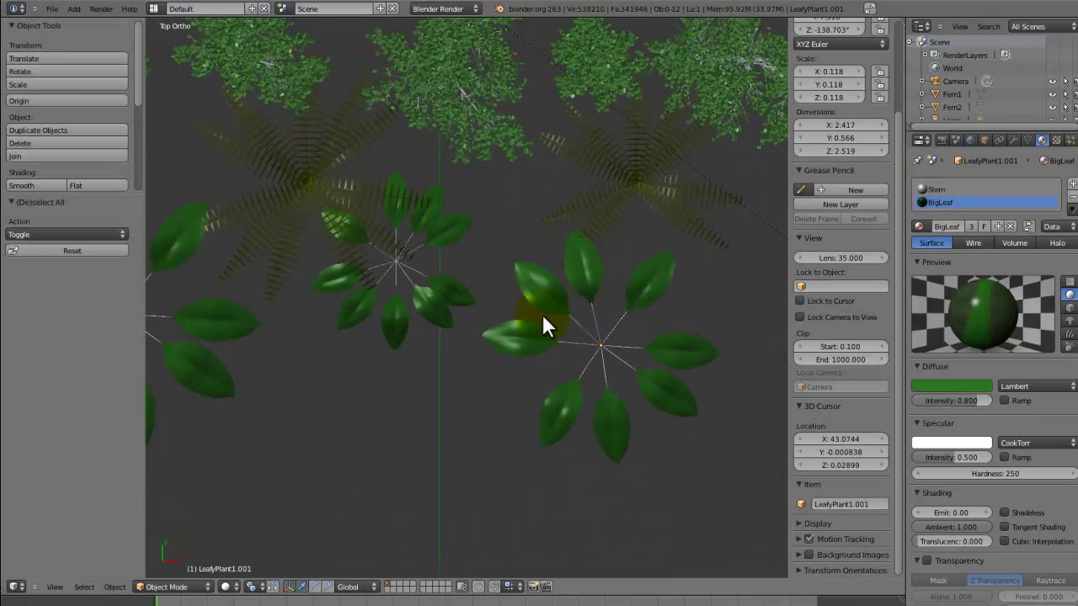
pyautogui.scroll(3, 584, 352)
pyautogui.keyDown('shift'); pyautogui.moveTo(589, 355); pyautogui.dragTo(393, 312, button='middle'); pyautogui.keyUp('shift')
pyautogui.rightClick(448, 326)
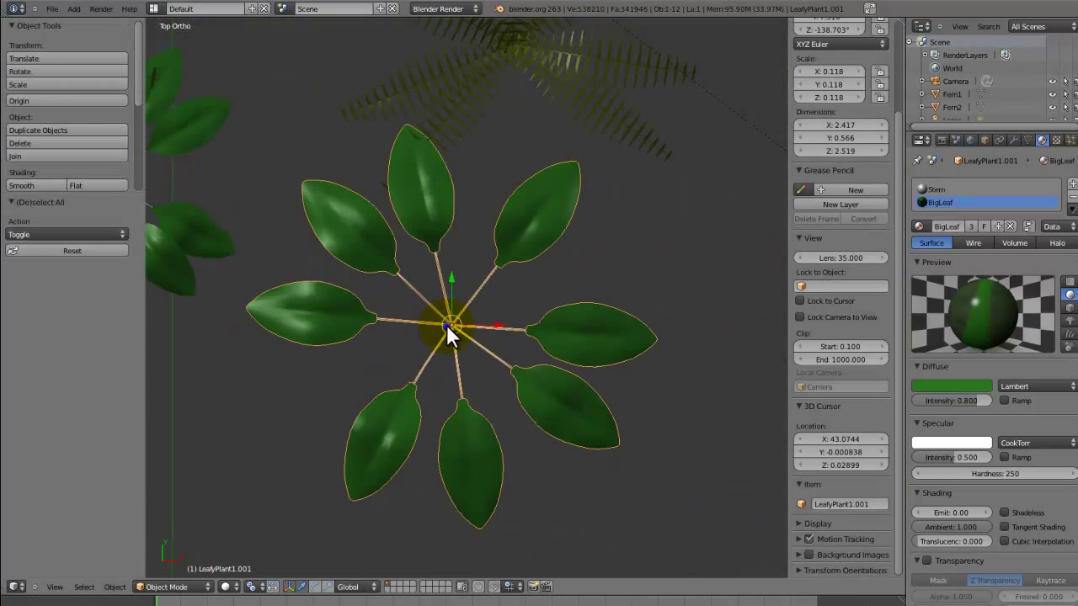
pyautogui.click(951, 190)
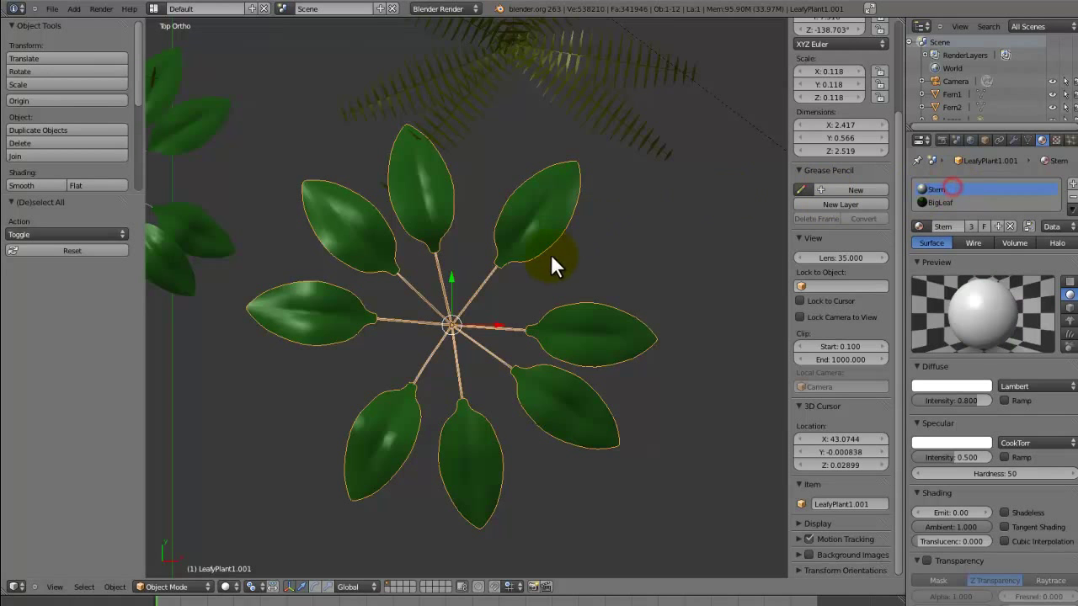
pyautogui.keyDown('shift'); pyautogui.moveTo(551, 262); pyautogui.dragTo(593, 278, button='middle'); pyautogui.keyUp('shift')
pyautogui.scroll(2, 593, 278)
pyautogui.click(979, 384)
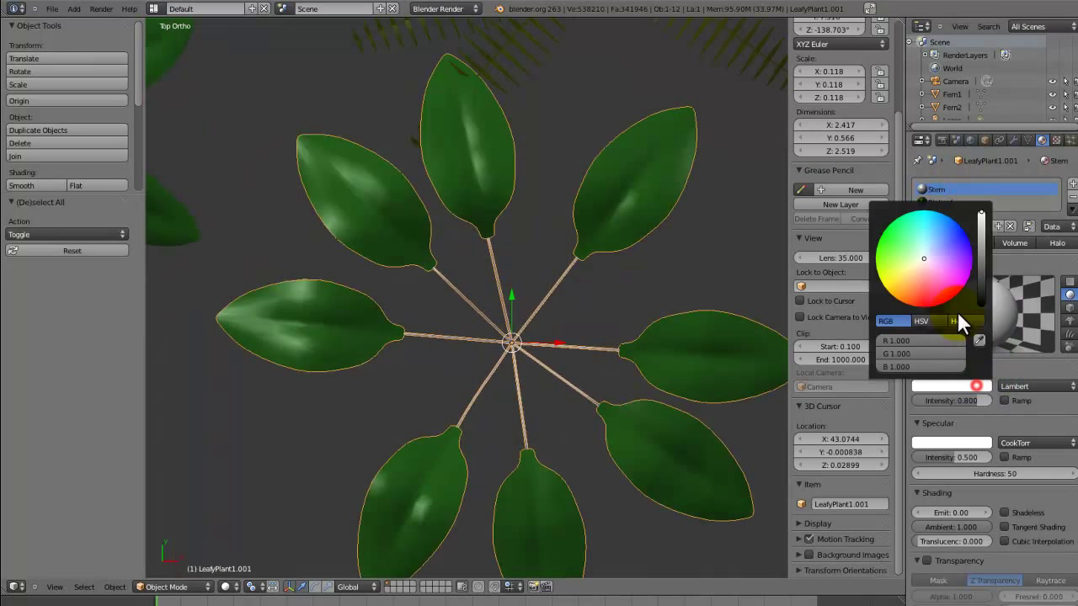
pyautogui.click(883, 246)
pyautogui.moveTo(982, 253); pyautogui.dragTo(977, 265)
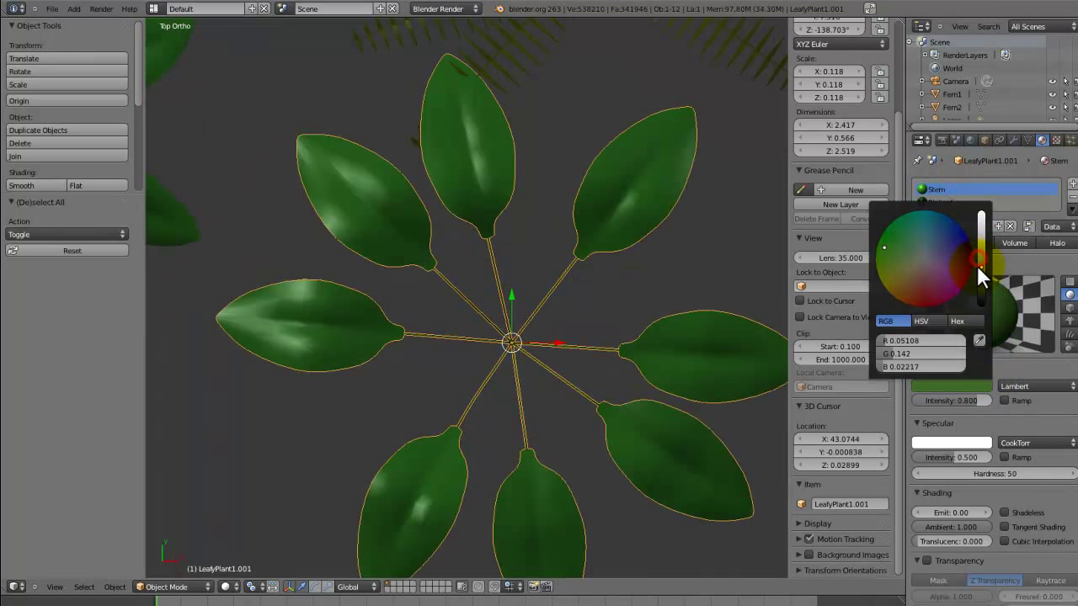
# Set the Stem material's specular hardness to 250 and save the file.
pyautogui.click(977, 473)
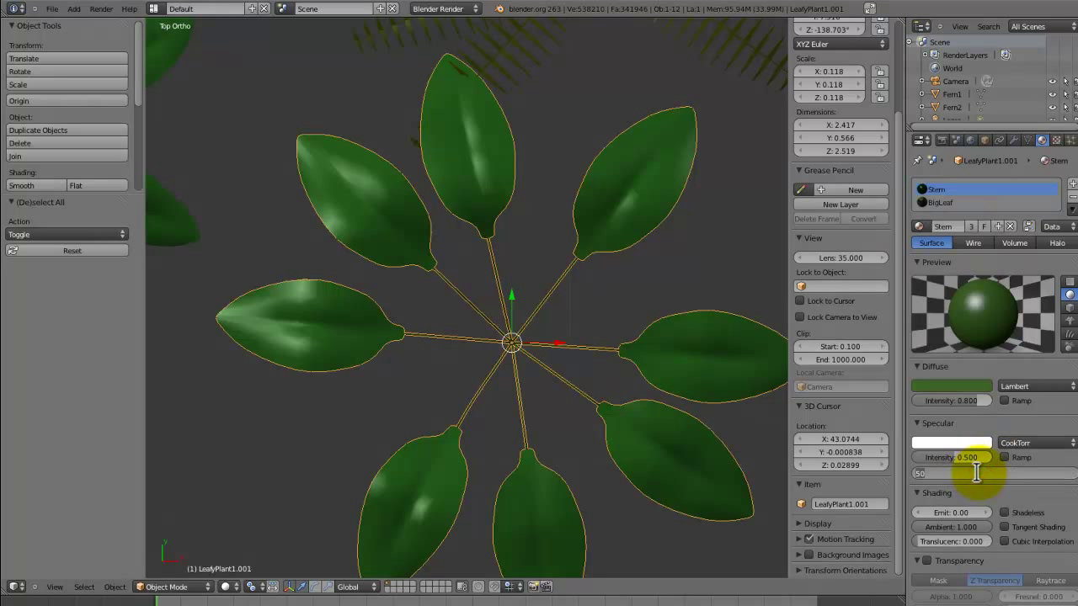
pyautogui.write('250')
pyautogui.press('Return')
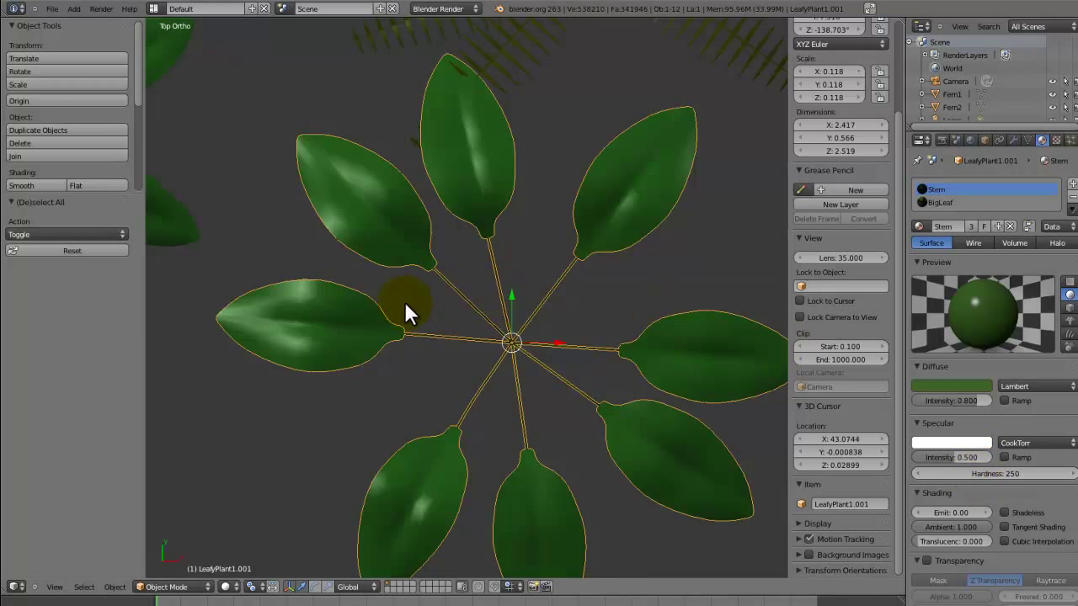
pyautogui.hotkey('ctrl', 's')
pyautogui.click(404, 302)
# Look over the stems of the leafy plants from above and at an angle beside the trees, saving the file.
pyautogui.keyDown('shift'); pyautogui.moveTo(412, 300); pyautogui.dragTo(623, 350, button='middle'); pyautogui.keyUp('shift')
pyautogui.scroll(-4, 613, 350)
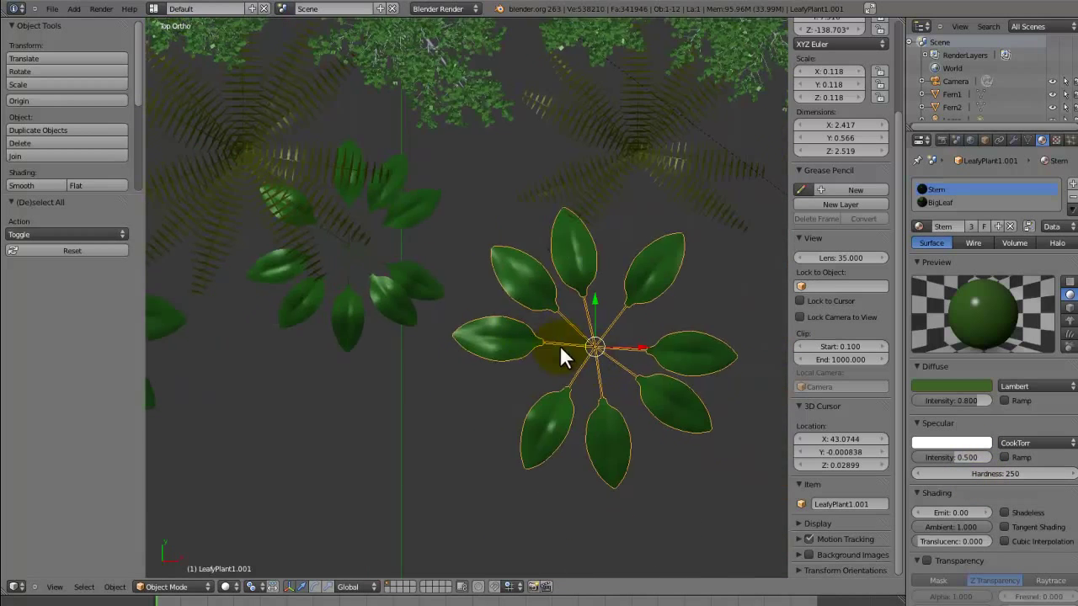
pyautogui.keyDown('shift'); pyautogui.moveTo(459, 332); pyautogui.dragTo(358, 419, button='middle'); pyautogui.keyUp('shift')
pyautogui.scroll(3, 619, 381)
pyautogui.hotkey('ctrl', 's')
pyautogui.click(620, 381)
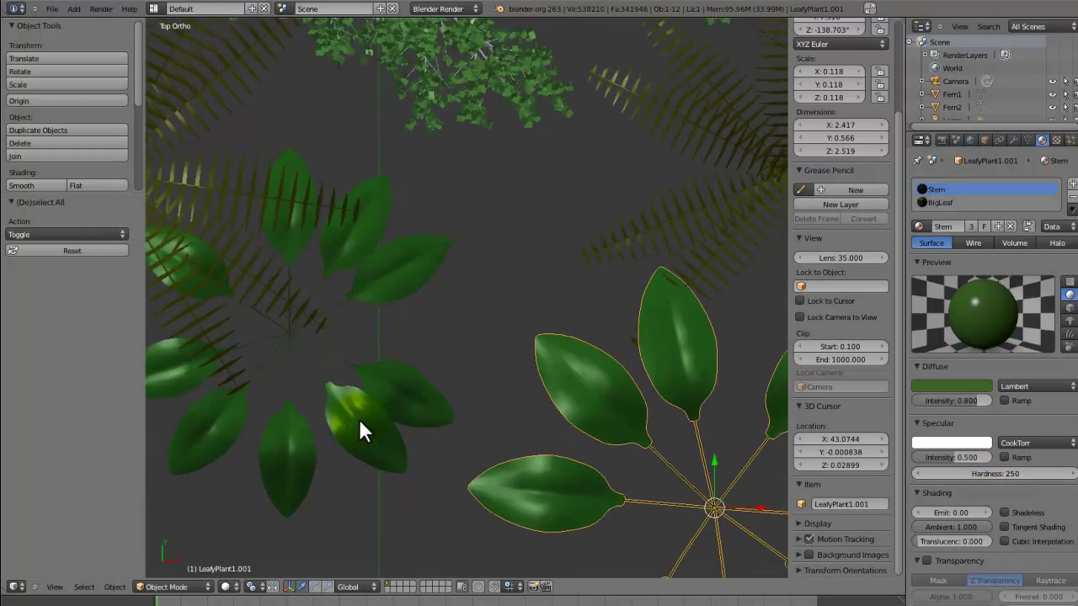
pyautogui.scroll(-3, 465, 406)
pyautogui.moveTo(575, 470); pyautogui.dragTo(527, 244, button='middle')
pyautogui.hotkey('ctrl', 's')
pyautogui.click(517, 368)
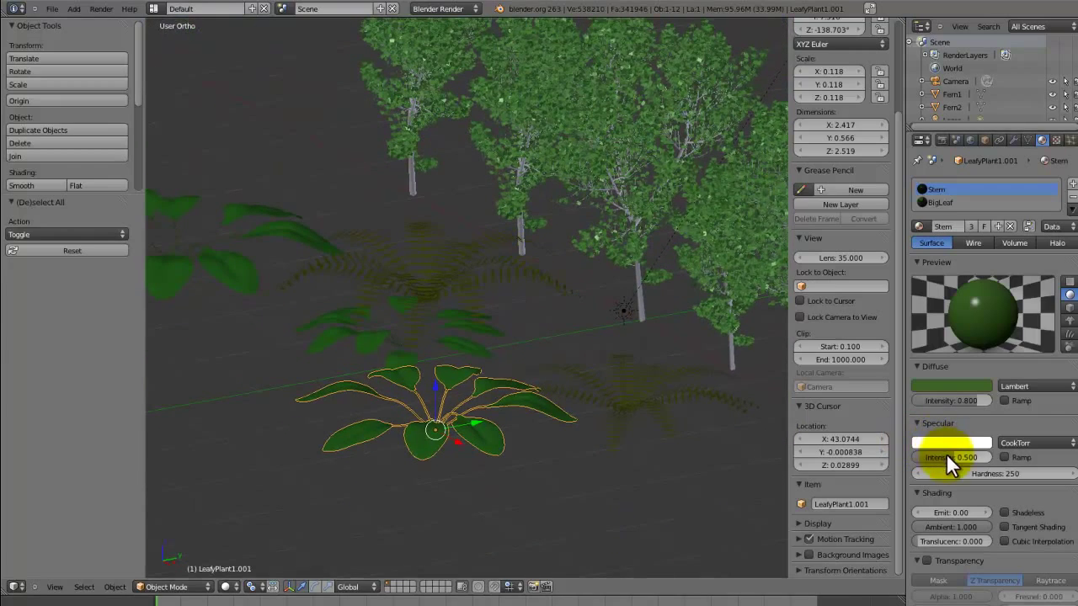
pyautogui.moveTo(644, 421); pyautogui.dragTo(540, 394, button='middle')
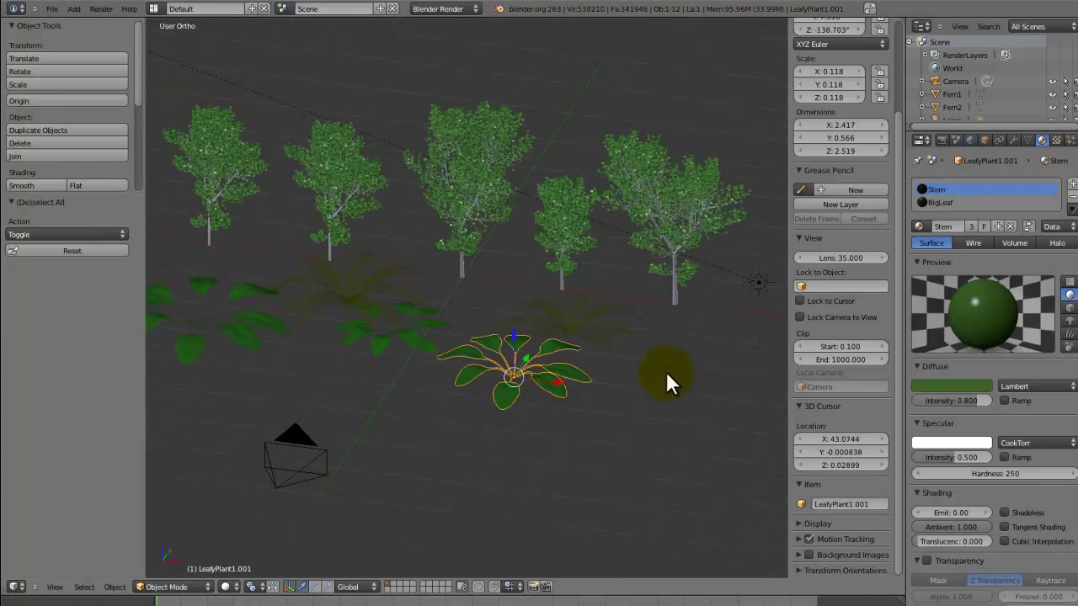
pyautogui.scroll(3, 631, 416)
pyautogui.hotkey('ctrl', 's')
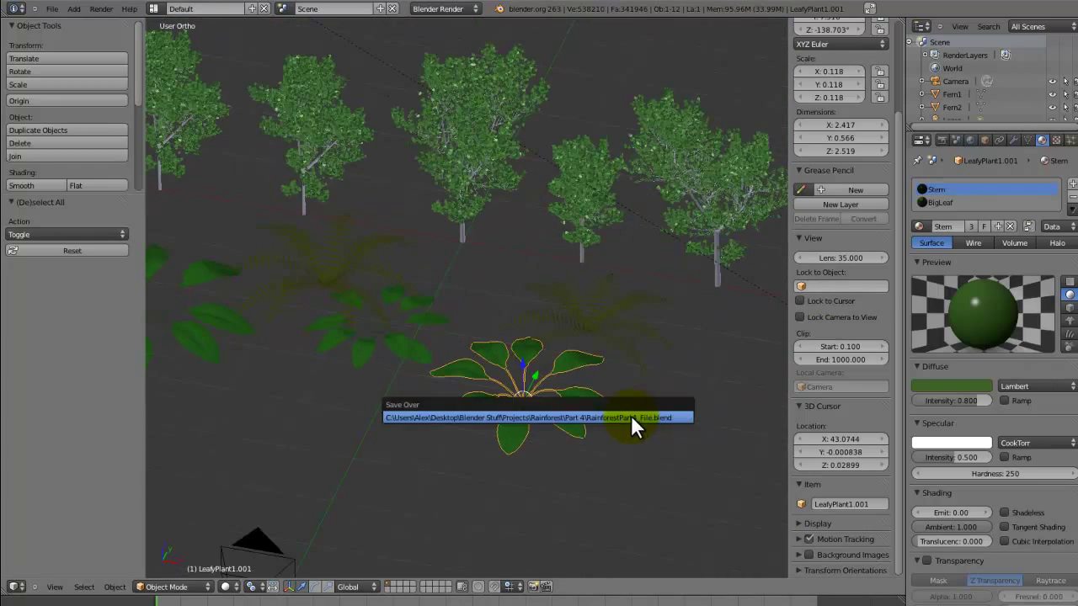
pyautogui.click(631, 415)
# Set the diffuse color of Shrub5's Shrub_Trunk material to a dark brown.
pyautogui.rightClick(712, 226)
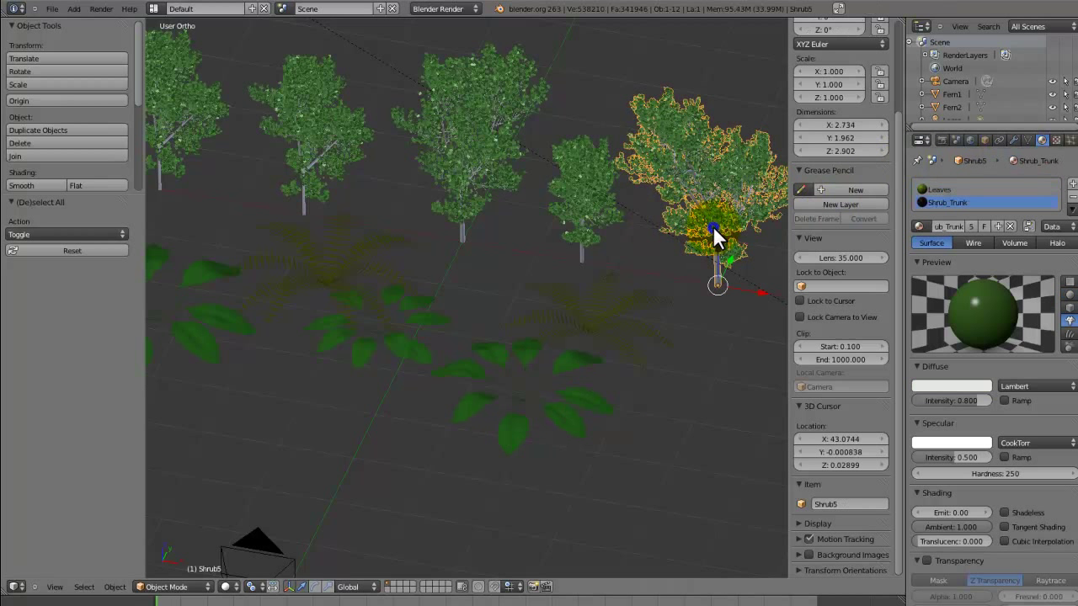
pyautogui.click(941, 384)
pyautogui.click(905, 283)
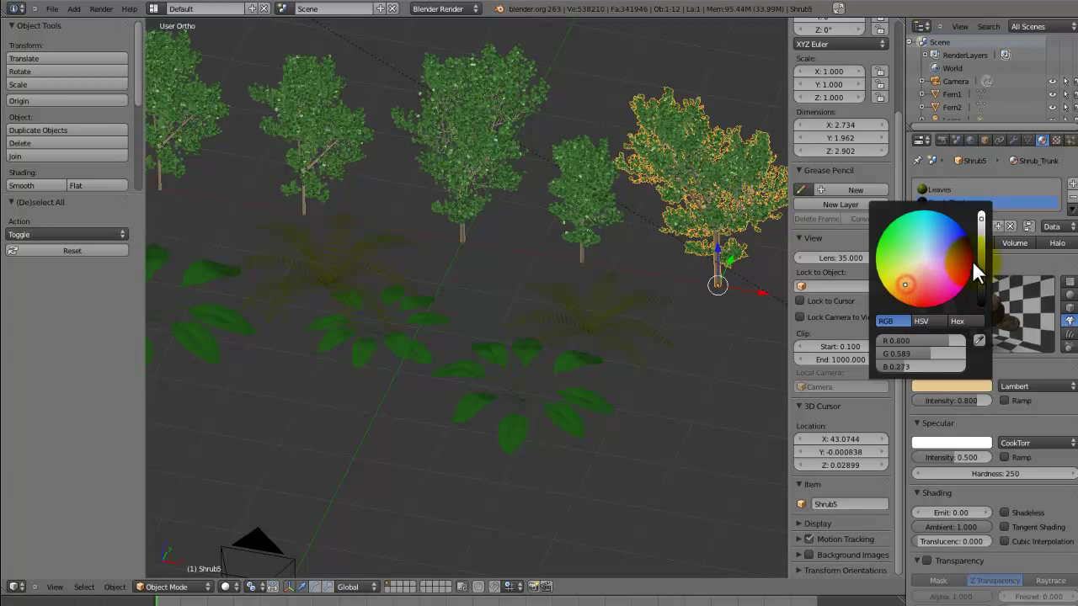
pyautogui.moveTo(980, 263); pyautogui.dragTo(983, 269)
# Expand the image sampling settings of the BigLeafCOL texture on LeafyPlant1.001 and open its filter size for editing.
pyautogui.moveTo(662, 329); pyautogui.dragTo(533, 432, button='middle')
pyautogui.rightClick(533, 435)
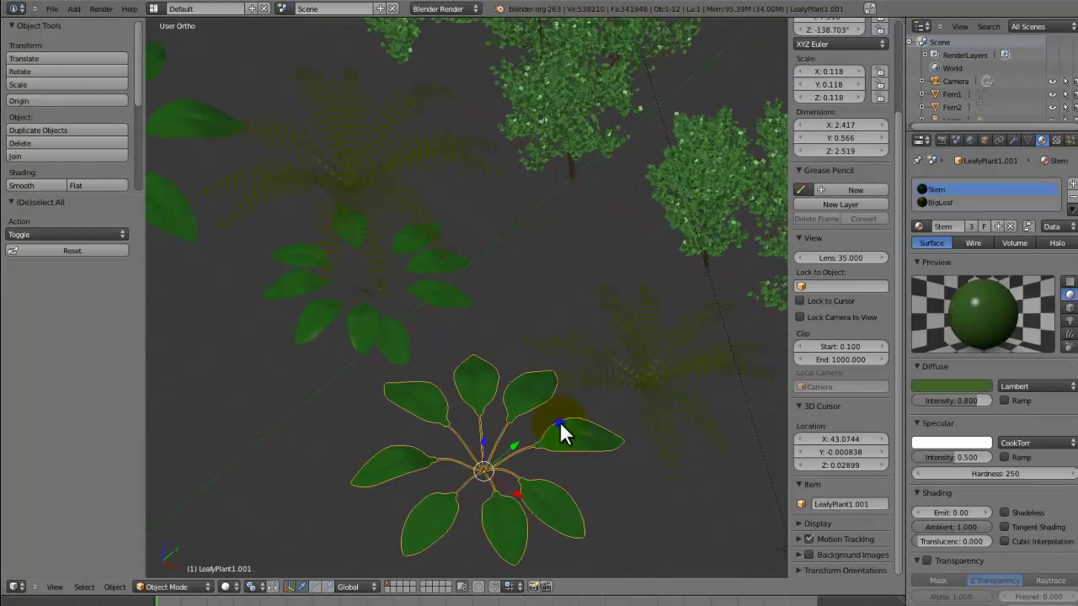
pyautogui.click(985, 202)
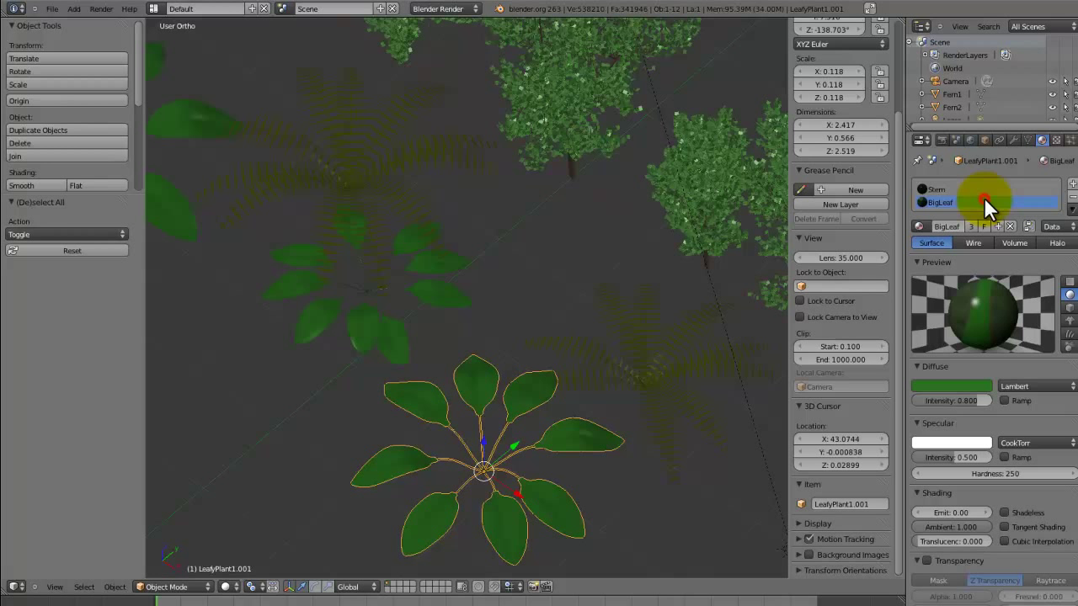
pyautogui.click(1056, 140)
pyautogui.scroll(-4, 969, 463)
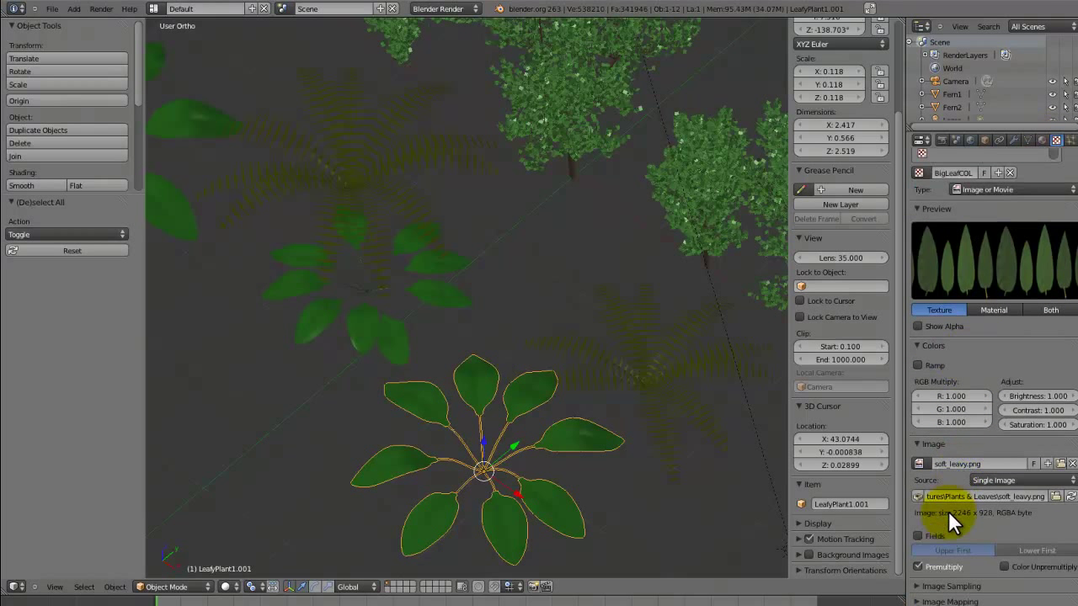
pyautogui.click(947, 587)
pyautogui.scroll(-4, 950, 589)
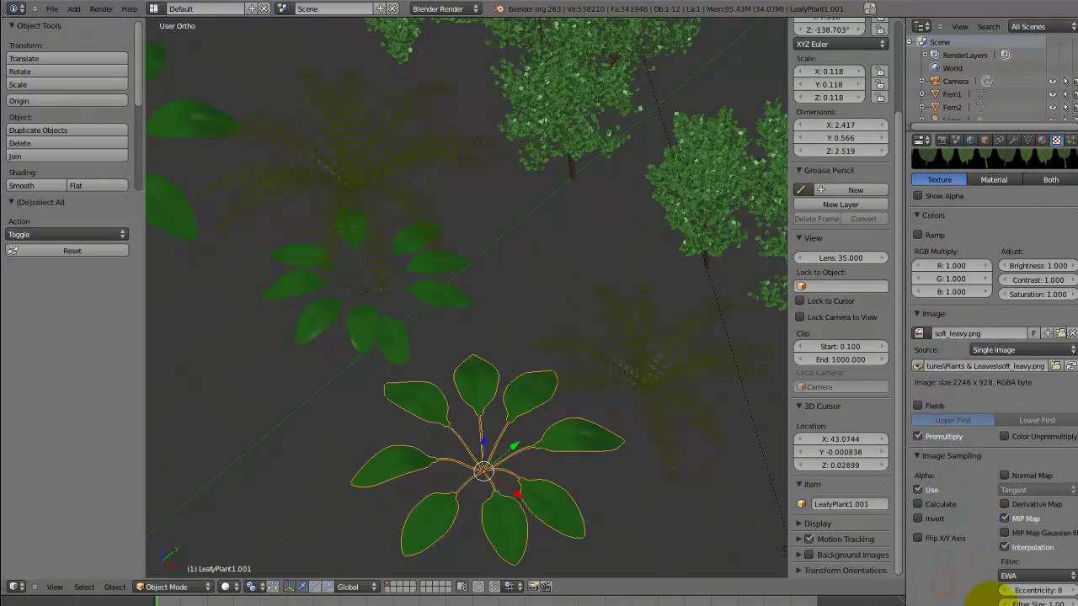
pyautogui.click(1034, 601)
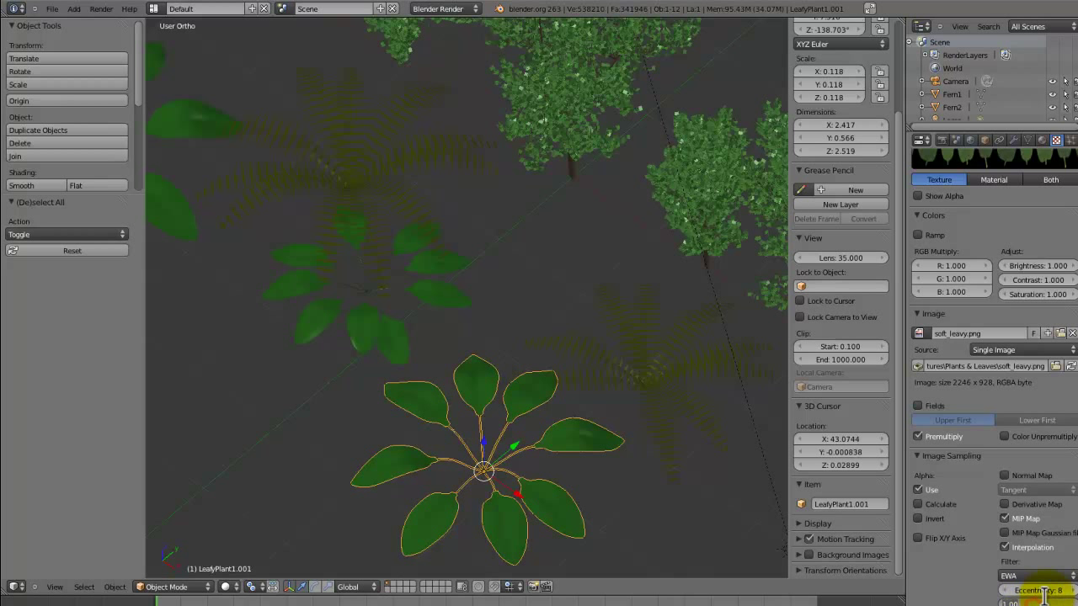
pyautogui.scroll(7, 1044, 595)
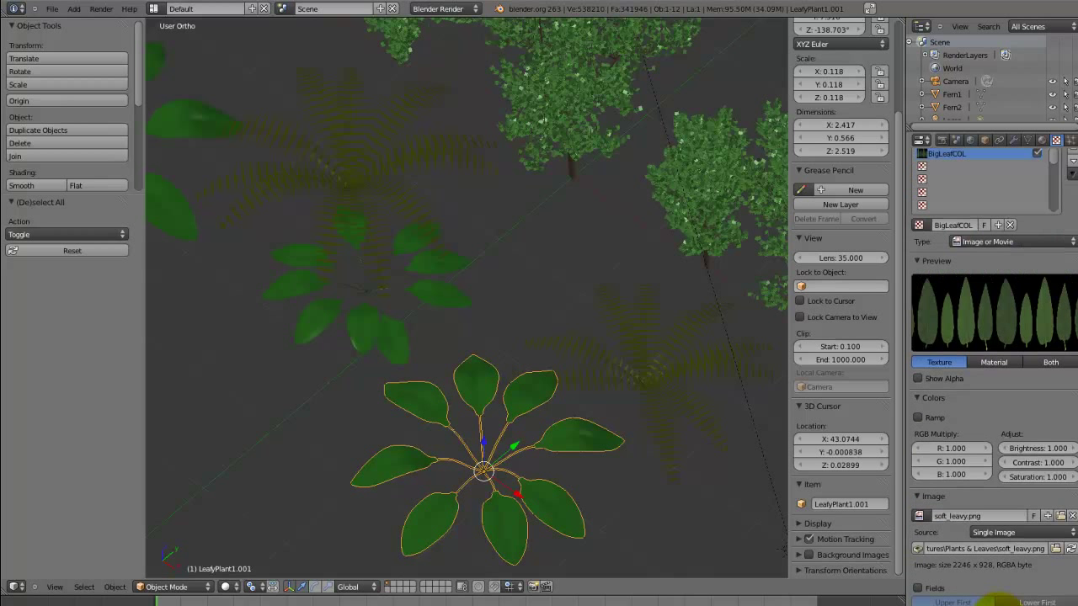
pyautogui.scroll(-2, 707, 343)
# Set the image sampling filter size of the Shrub_LeafCOL1 texture on Shrub5's Leaves material to 0.10.
pyautogui.rightClick(663, 210)
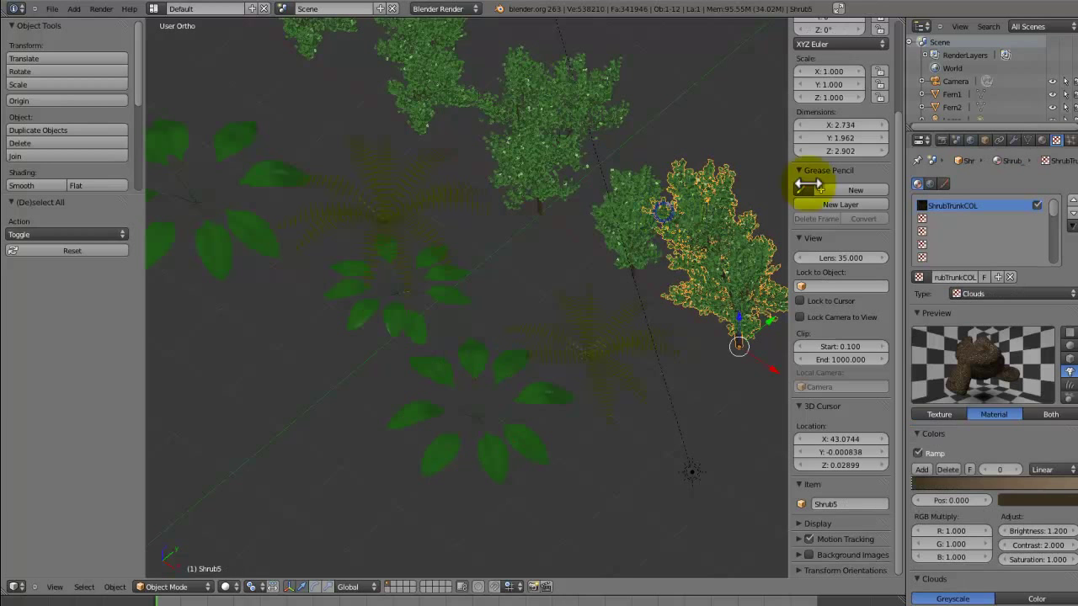
pyautogui.click(1042, 140)
pyautogui.click(965, 187)
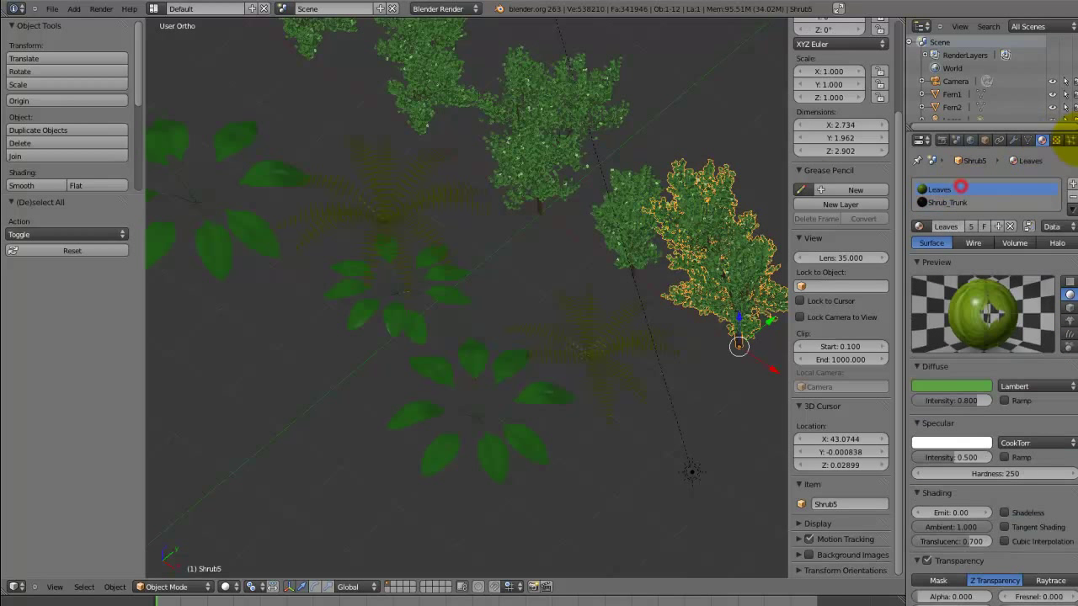
pyautogui.click(1056, 139)
pyautogui.scroll(-9, 1044, 509)
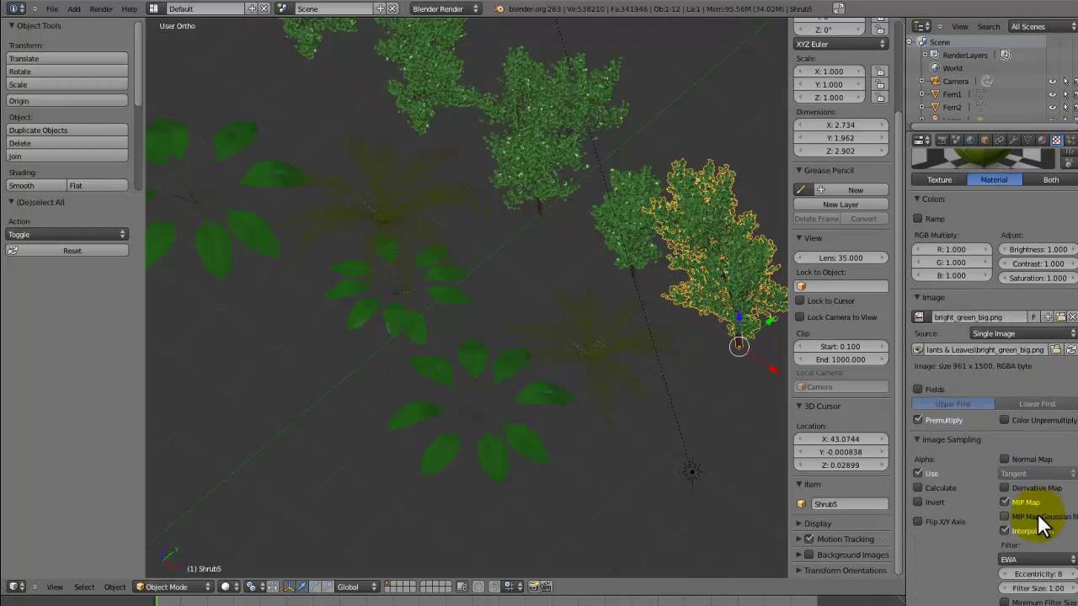
pyautogui.click(942, 543)
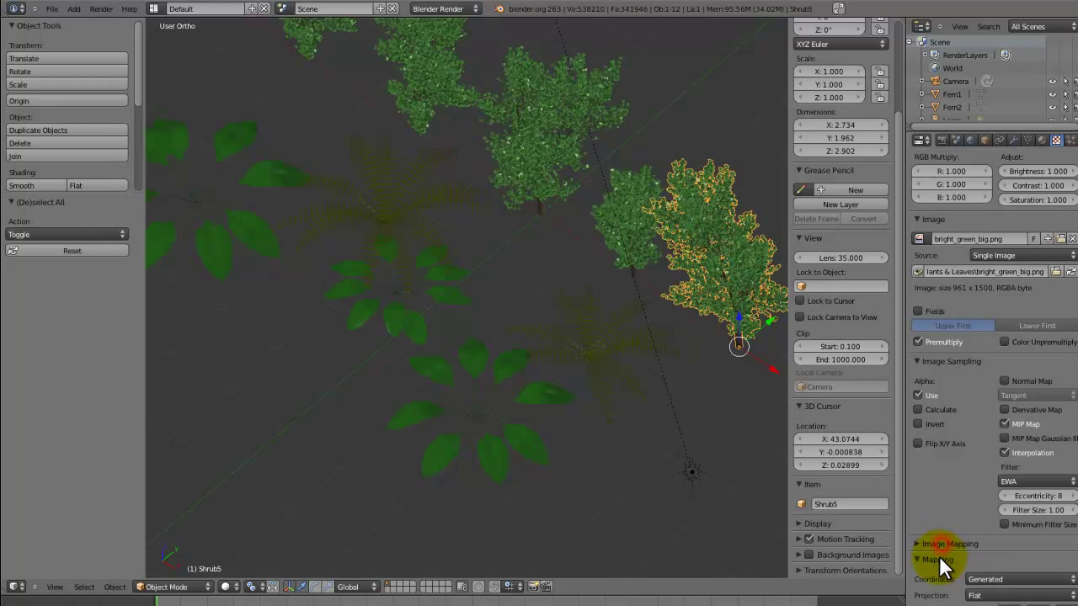
pyautogui.scroll(-3, 946, 566)
pyautogui.scroll(2, 951, 539)
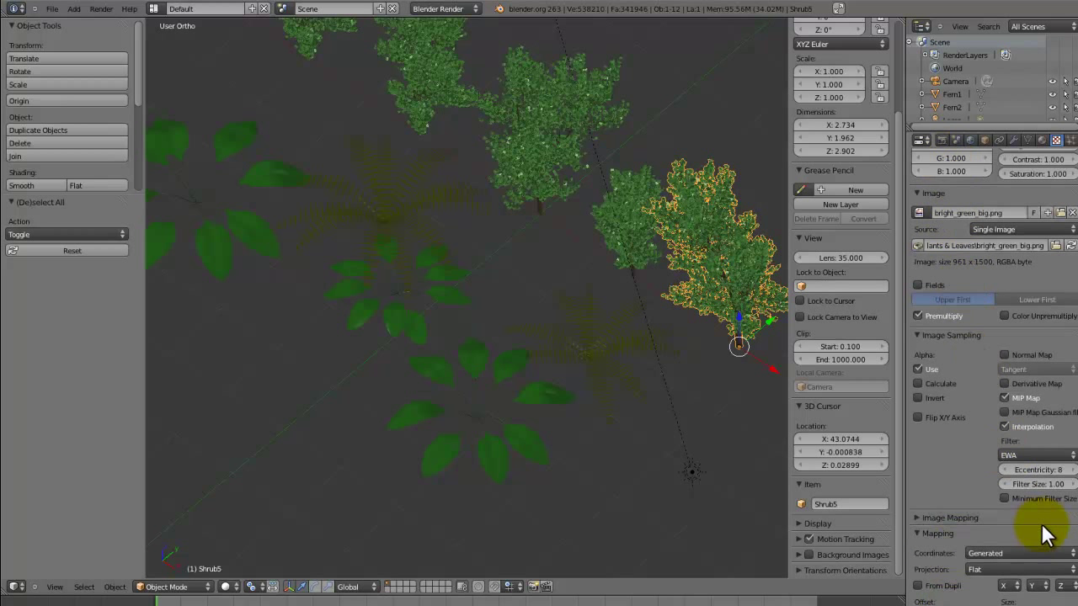
pyautogui.click(1034, 483)
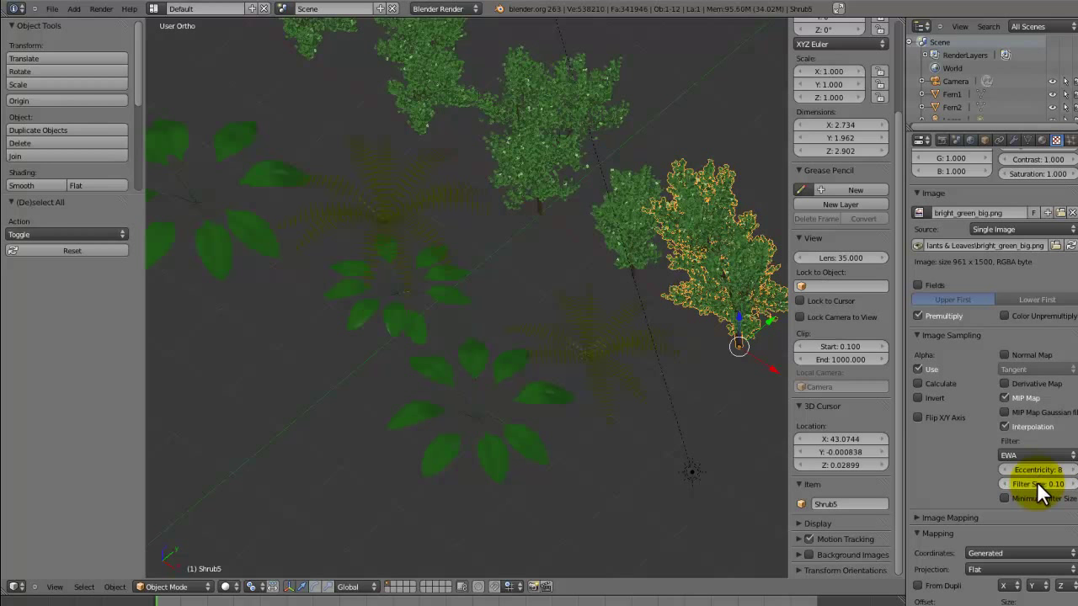
pyautogui.press('Return')
pyautogui.scroll(9, 1047, 233)
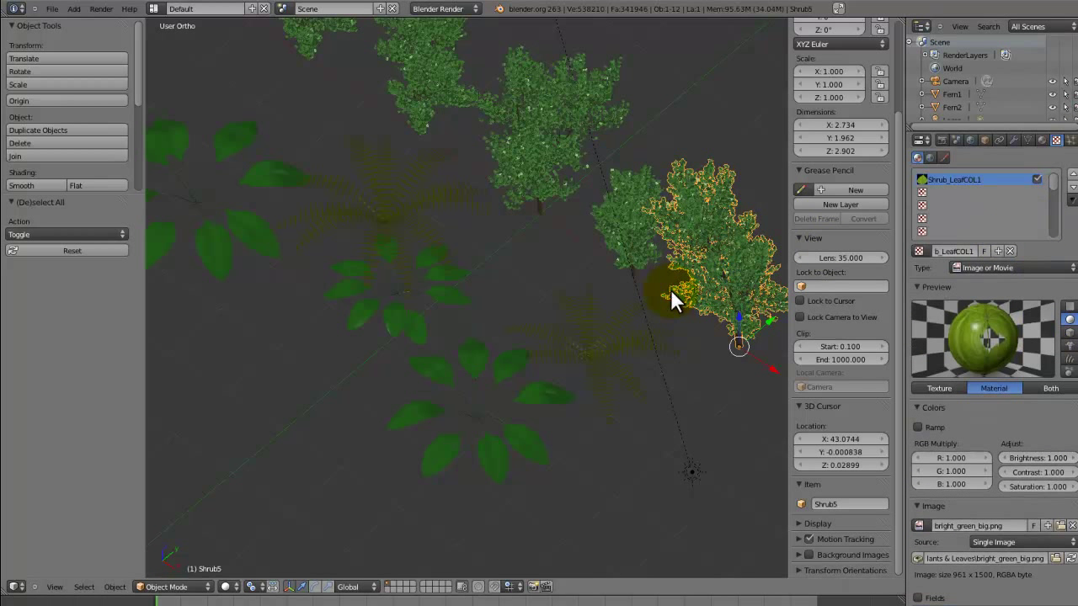
# Split the camera view, show the render result in a UV/Image Editor beside it and switch it to Slot 2.
pyautogui.press('KP_0')
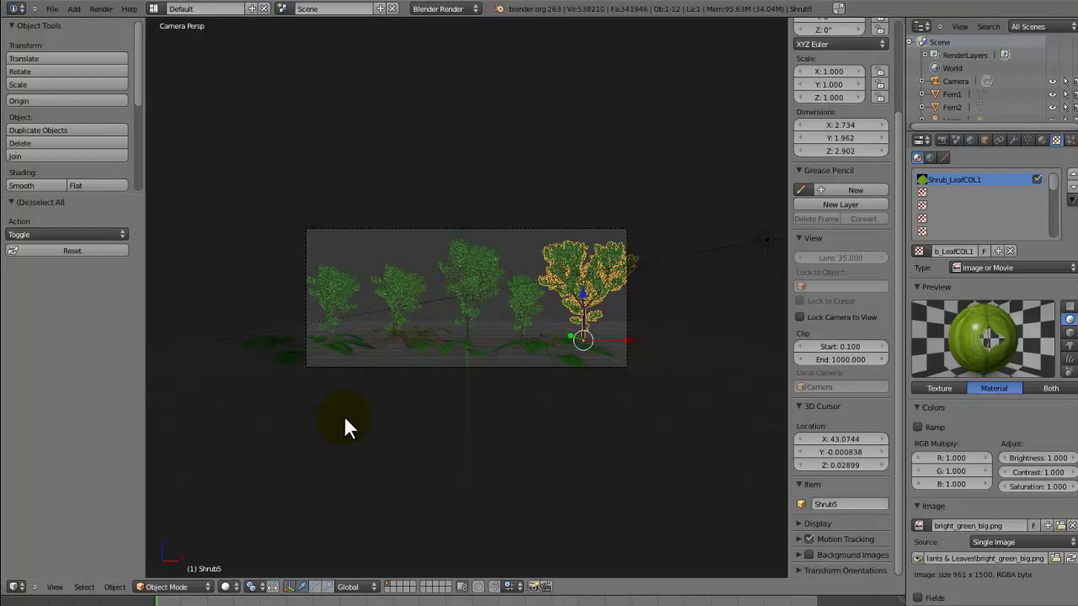
pyautogui.rightClick(396, 313)
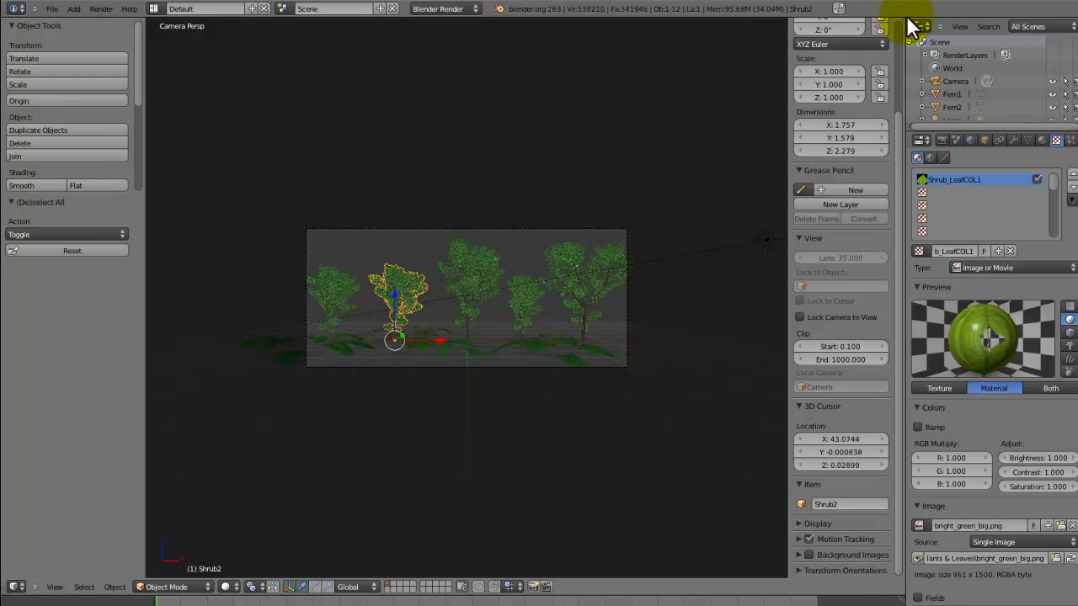
pyautogui.moveTo(903, 22); pyautogui.dragTo(479, 144)
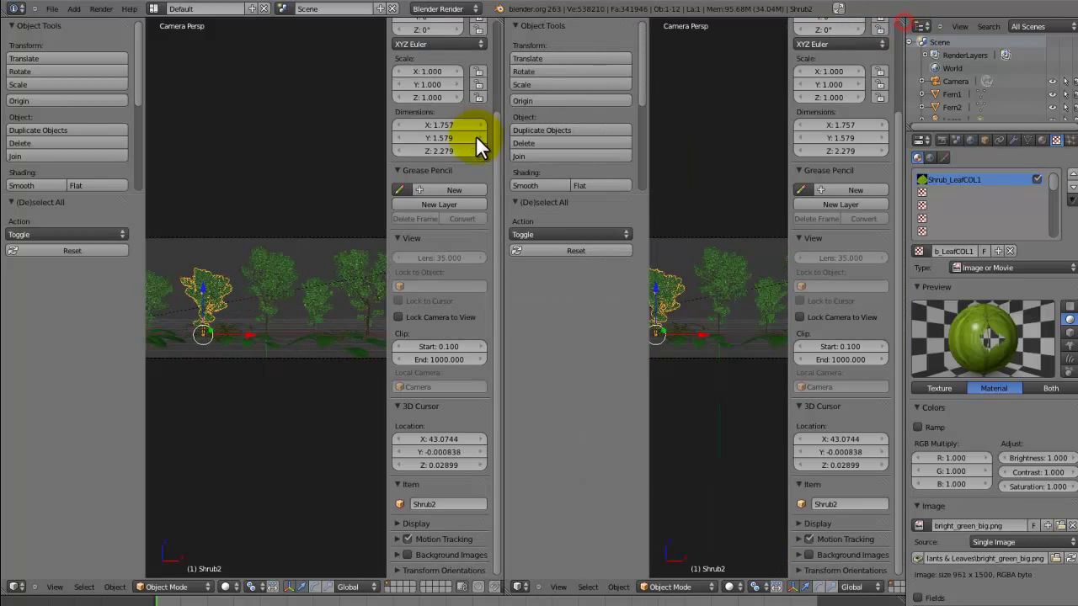
pyautogui.click(489, 586)
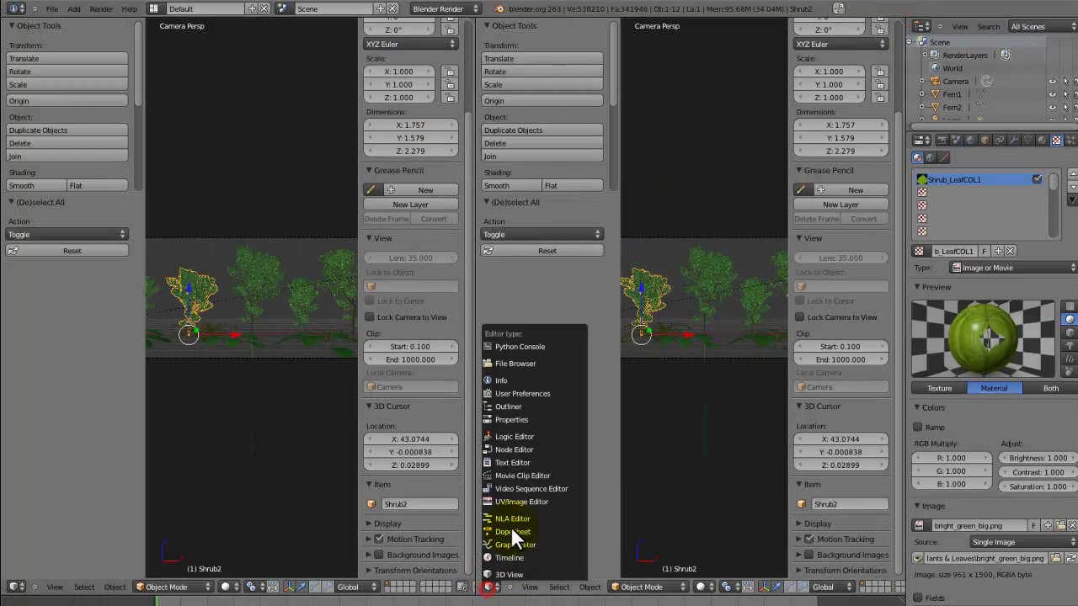
pyautogui.click(517, 500)
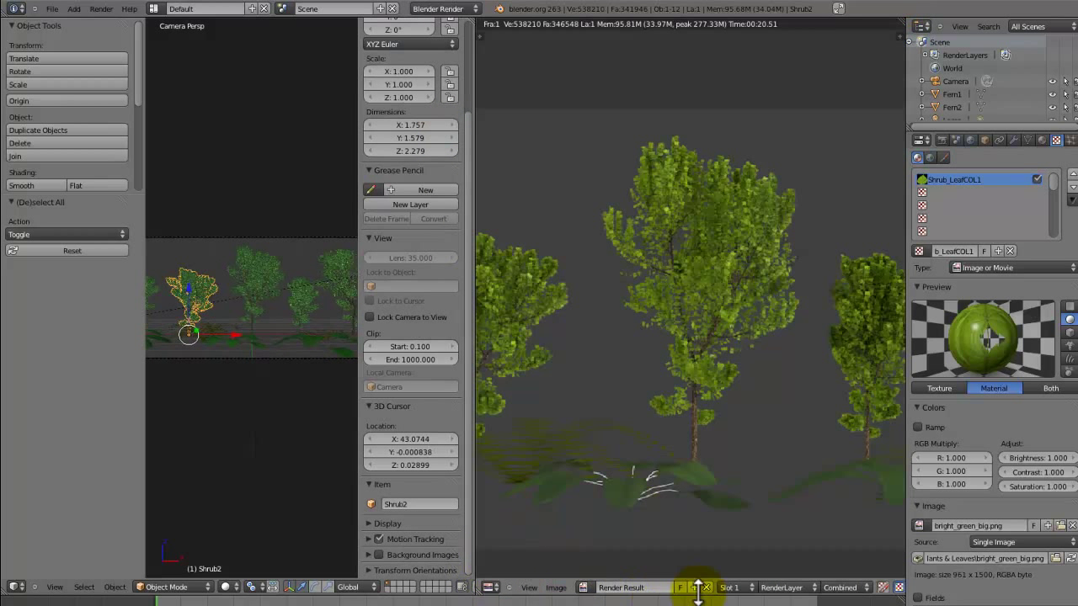
pyautogui.click(729, 587)
pyautogui.click(729, 564)
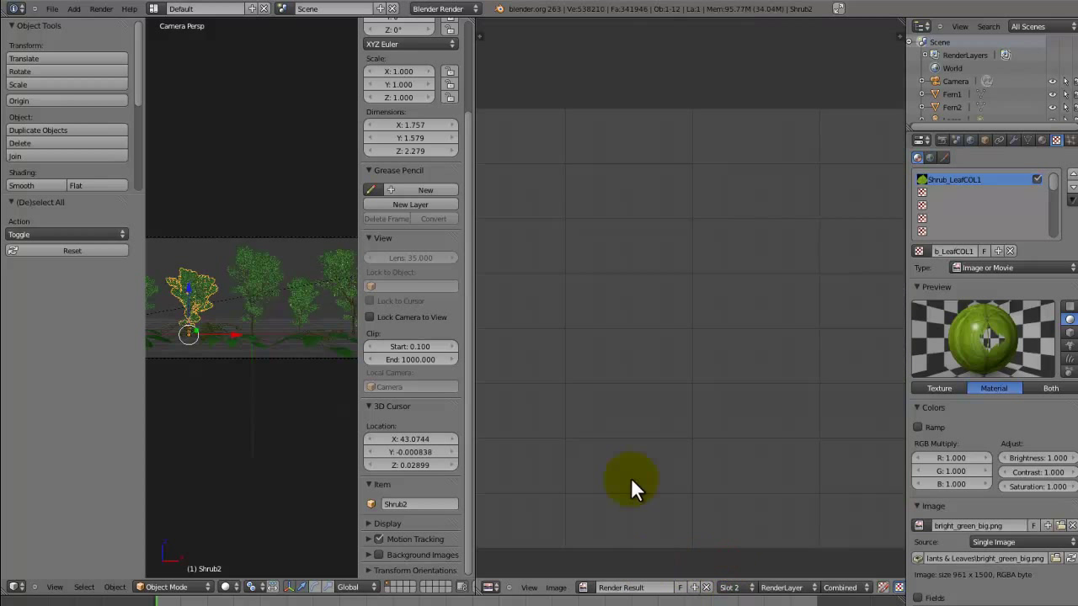
# Save over the existing blend file and render the scene from the camera.
pyautogui.click(837, 9)
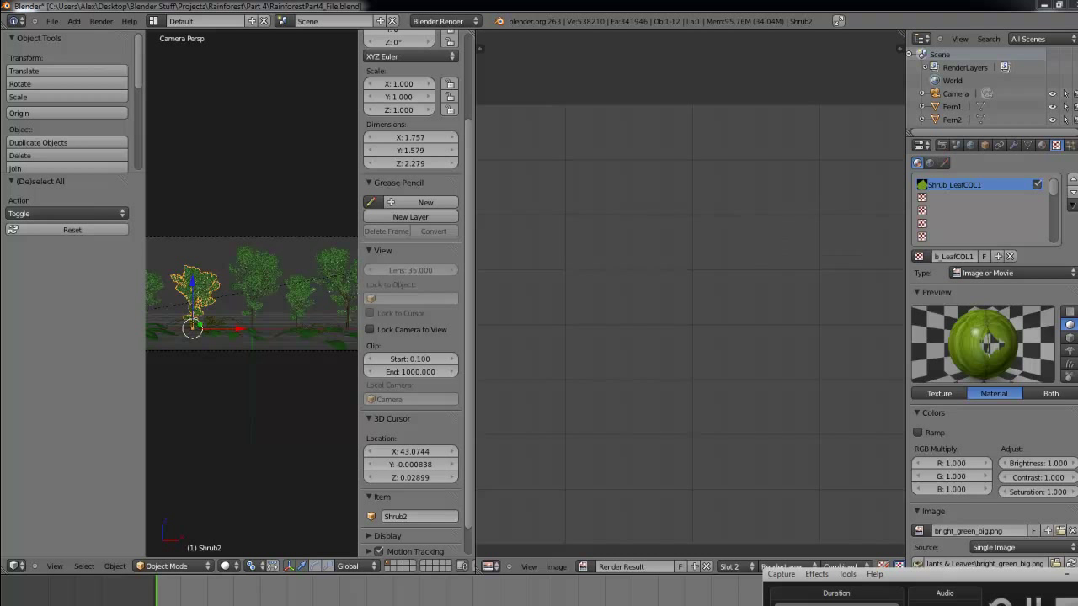
pyautogui.click(837, 21)
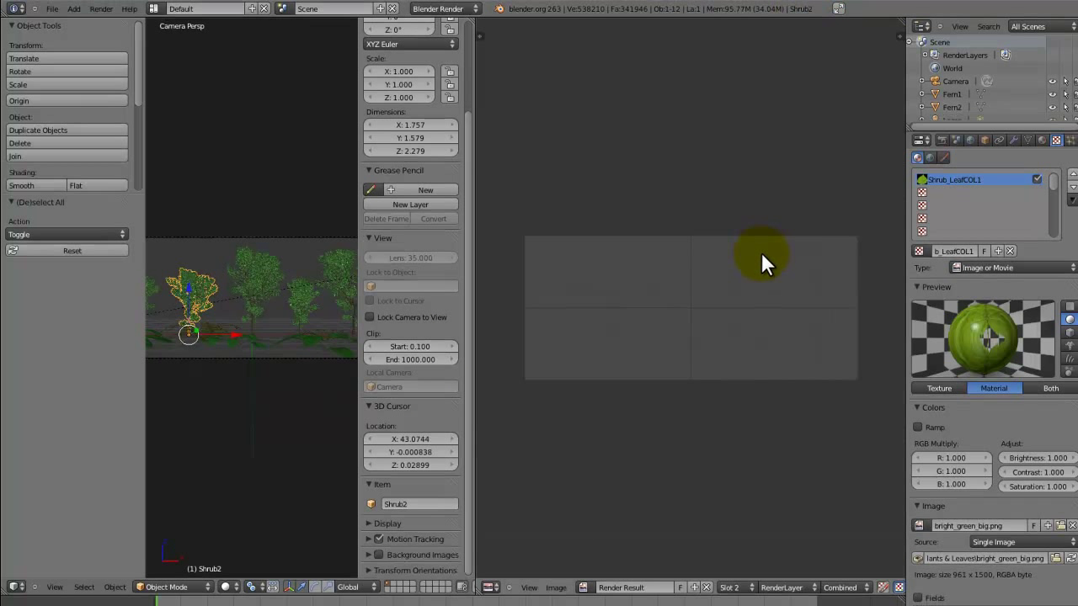
pyautogui.hotkey('ctrl', 's')
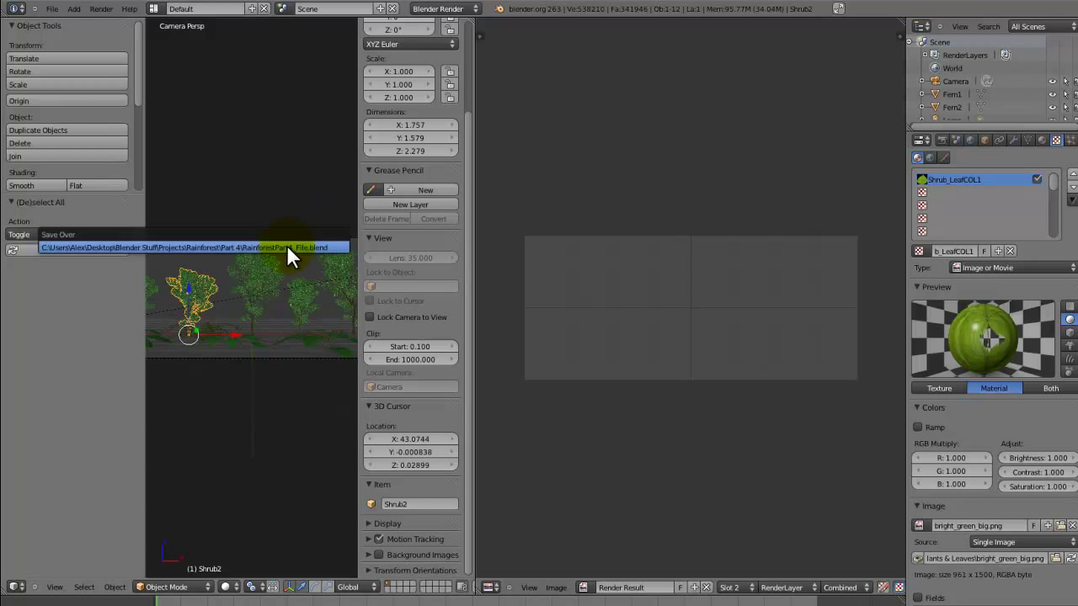
pyautogui.click(287, 244)
pyautogui.press('F12')
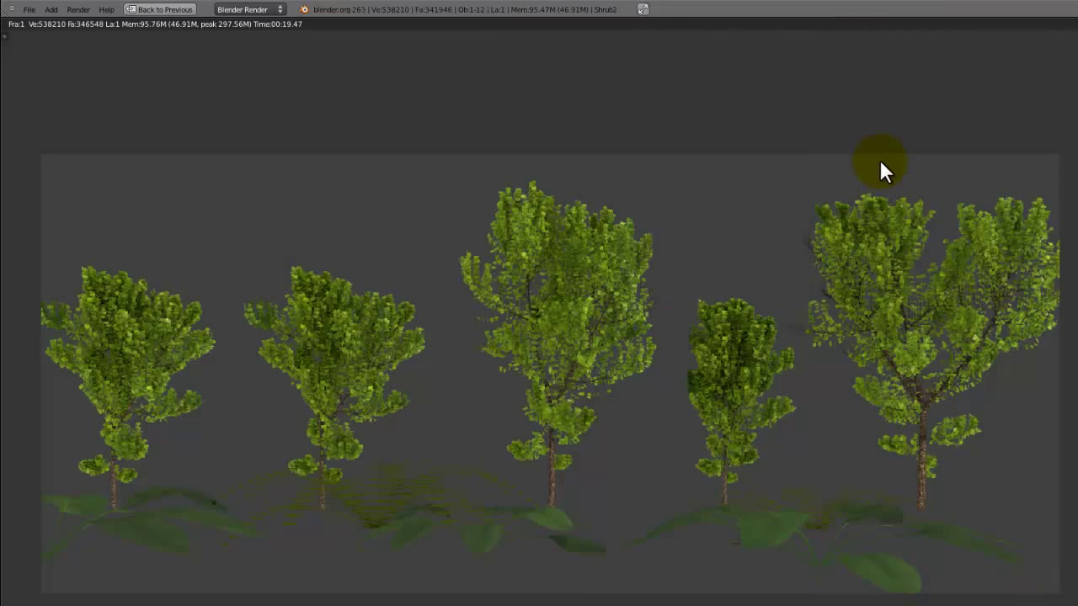
# Compare the new render in Slot 2 with the previous render in Slot 1.
pyautogui.click(245, 605)
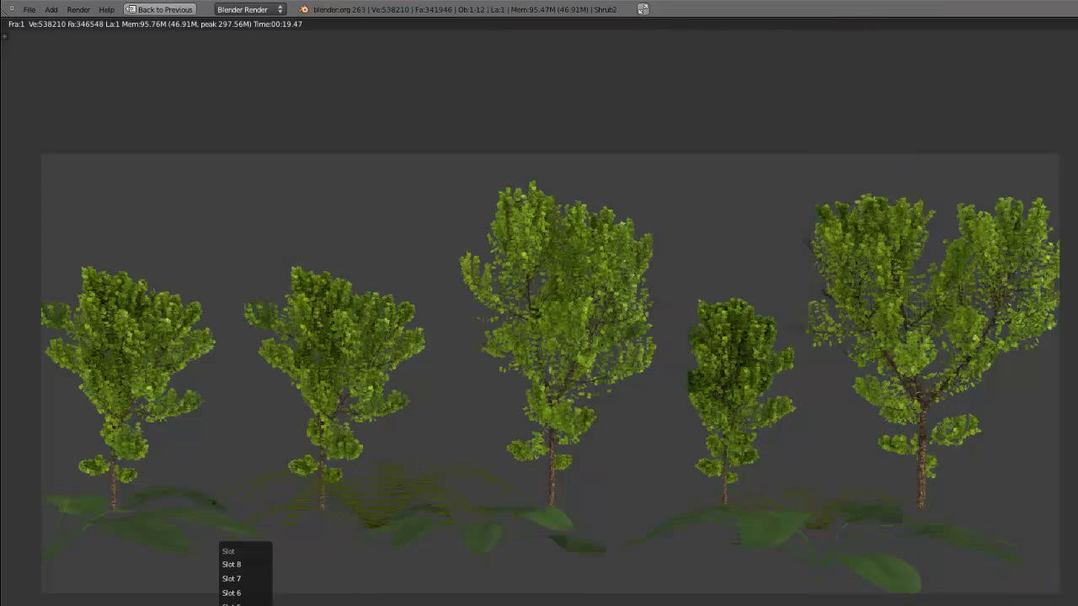
pyautogui.click(243, 604)
pyautogui.click(245, 604)
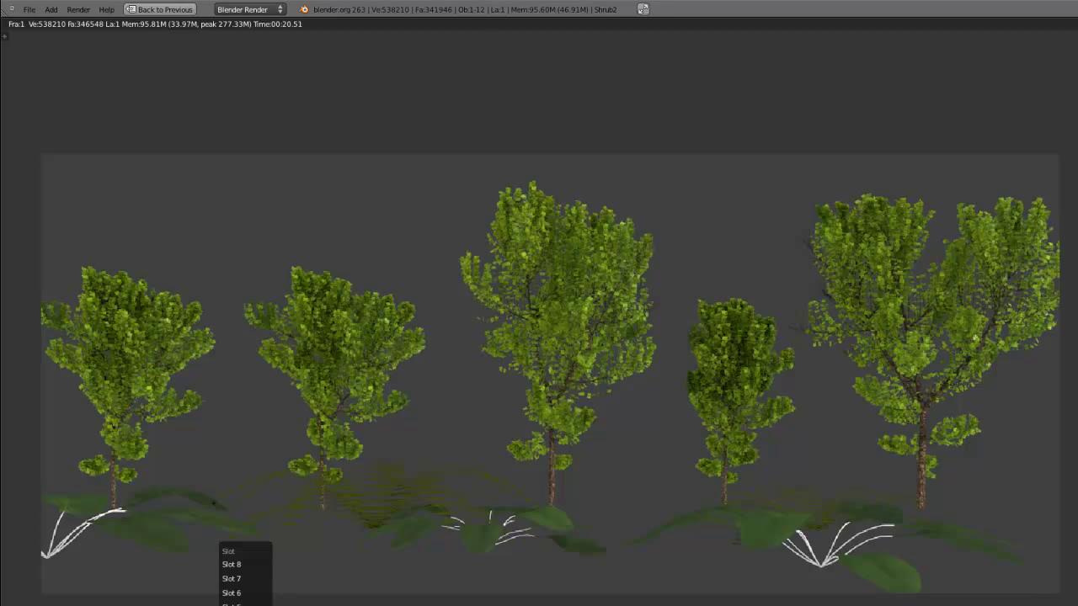
pyautogui.click(242, 605)
pyautogui.click(244, 604)
pyautogui.click(243, 605)
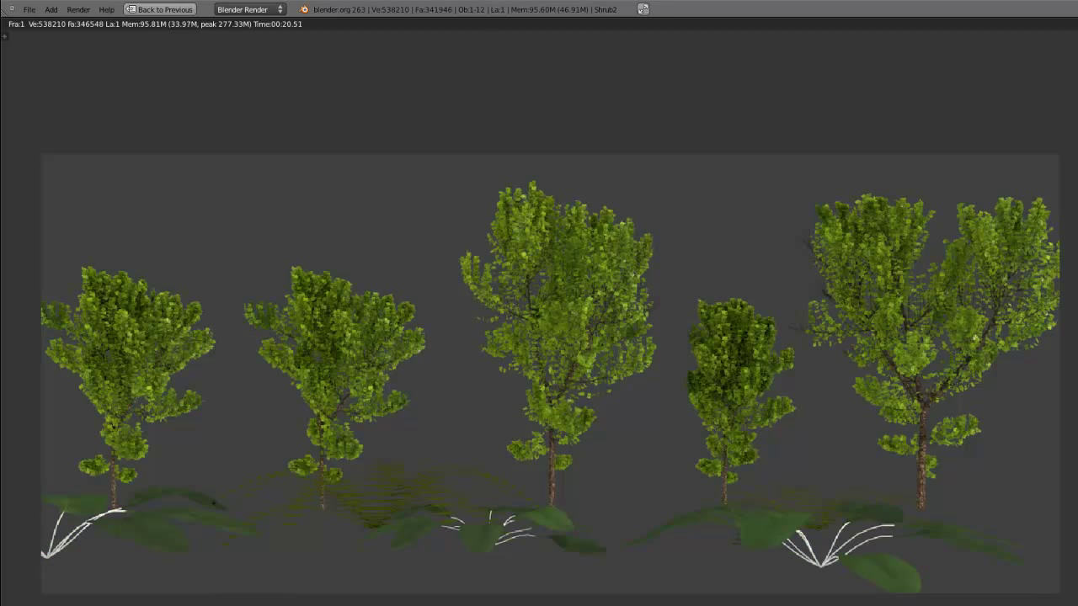
pyautogui.click(244, 605)
pyautogui.click(231, 605)
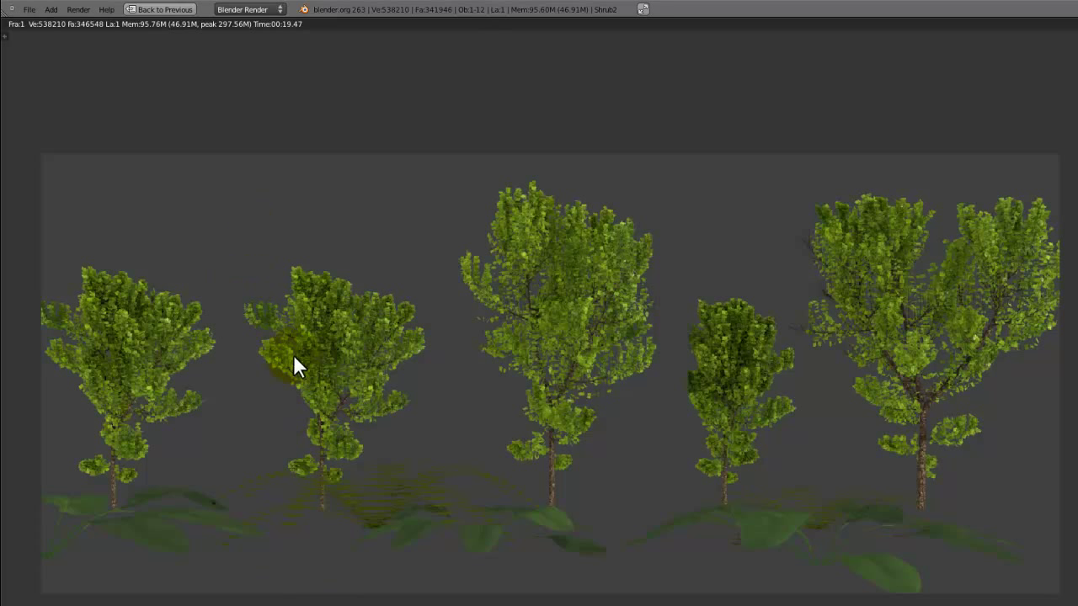
# Examine the trees, ferns and leafy plants in the new render up close and as a whole, then close it.
pyautogui.scroll(-2, 330, 404)
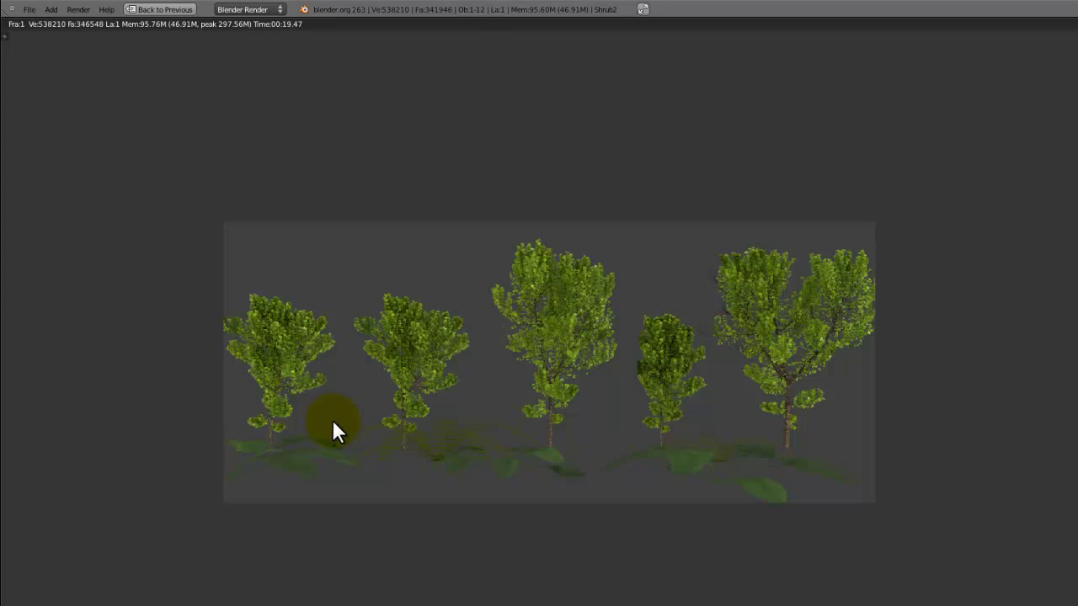
pyautogui.scroll(3, 332, 426)
pyautogui.scroll(-1, 333, 431)
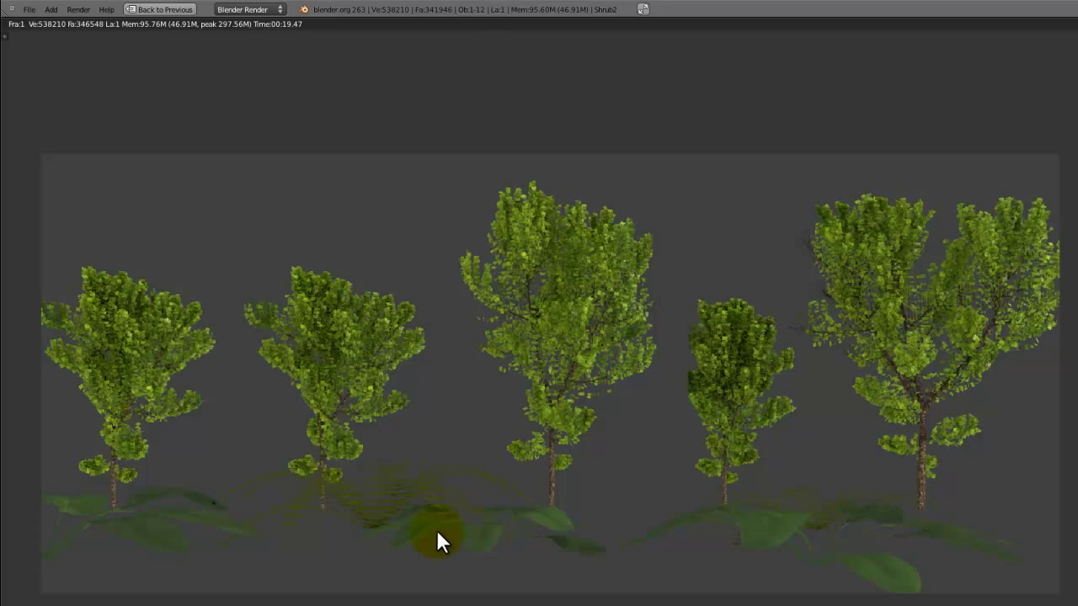
pyautogui.moveTo(436, 534); pyautogui.dragTo(589, 517, button='middle')
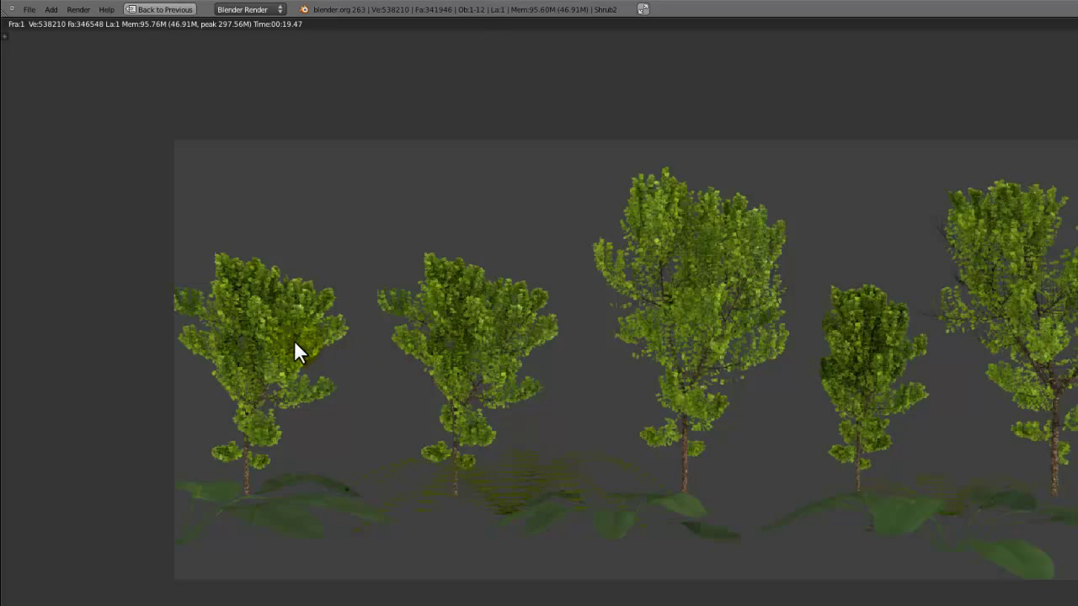
pyautogui.moveTo(287, 338); pyautogui.dragTo(419, 378, button='middle')
pyautogui.scroll(1, 446, 383)
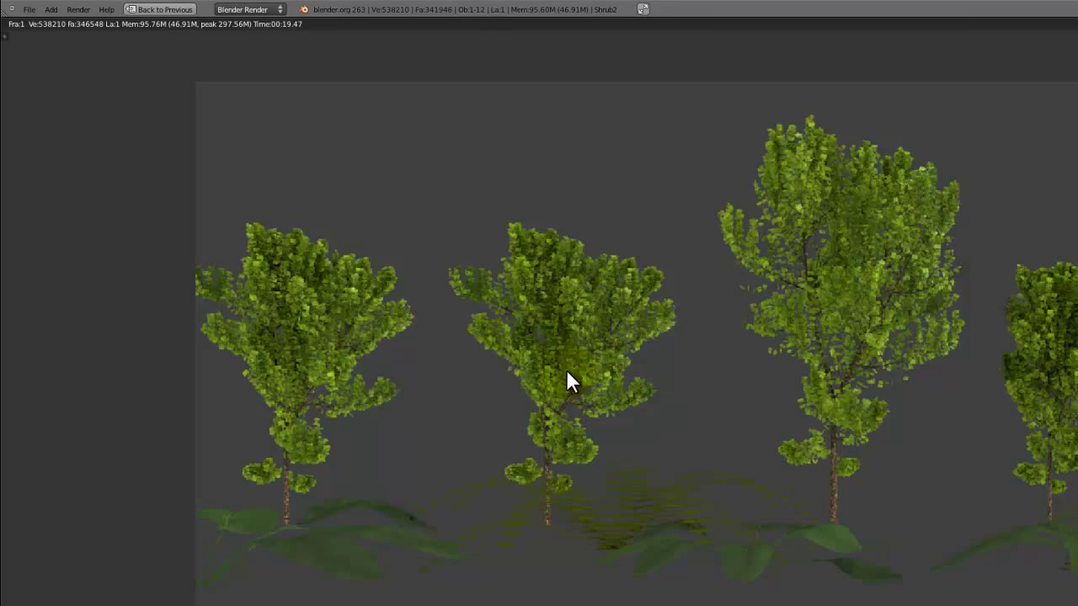
pyautogui.scroll(-3, 566, 371)
pyautogui.moveTo(565, 368); pyautogui.dragTo(472, 381, button='middle')
pyautogui.scroll(1, 472, 380)
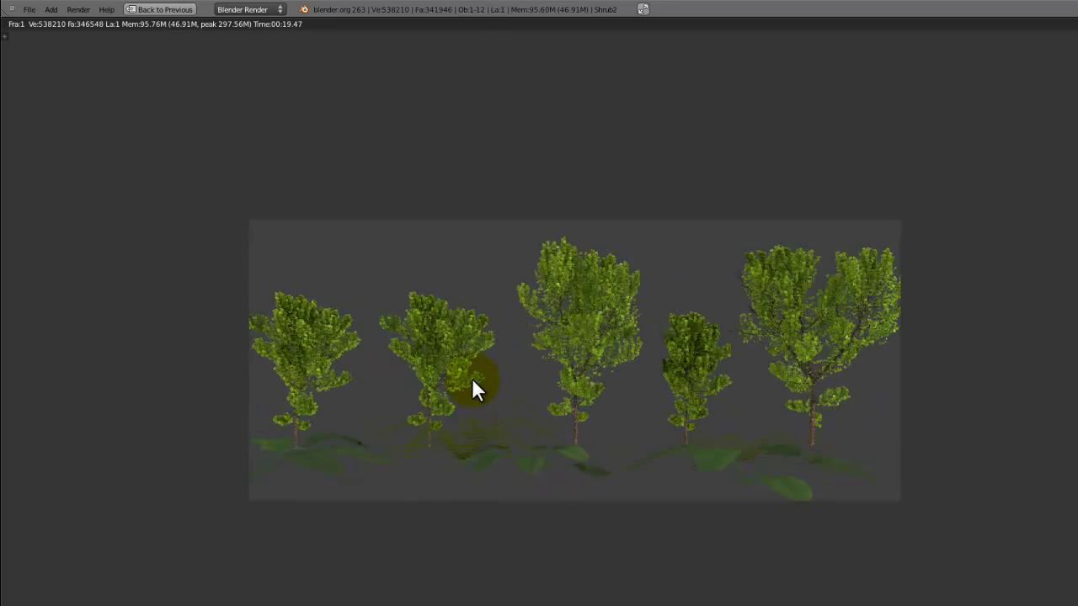
pyautogui.scroll(2, 473, 378)
pyautogui.scroll(-1, 477, 383)
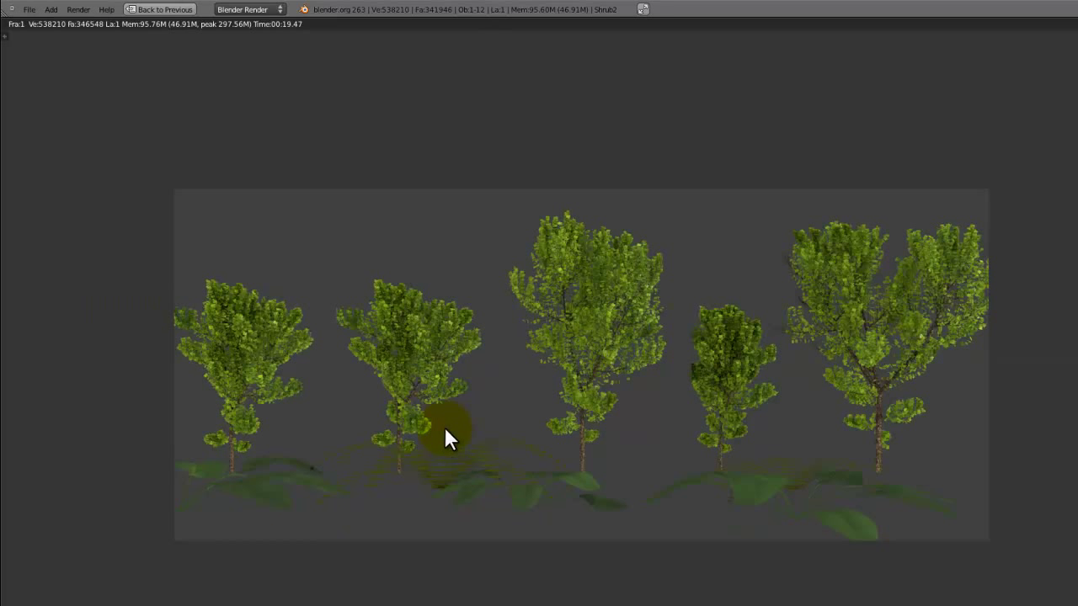
pyautogui.scroll(-2, 441, 433)
pyautogui.moveTo(457, 450)
pyautogui.mouseDown(button='middle')
pyautogui.moveTo(447, 399)
pyautogui.moveTo(452, 444)
pyautogui.mouseUp(button='middle')
pyautogui.scroll(1, 443, 412)
pyautogui.scroll(1, 438, 400)
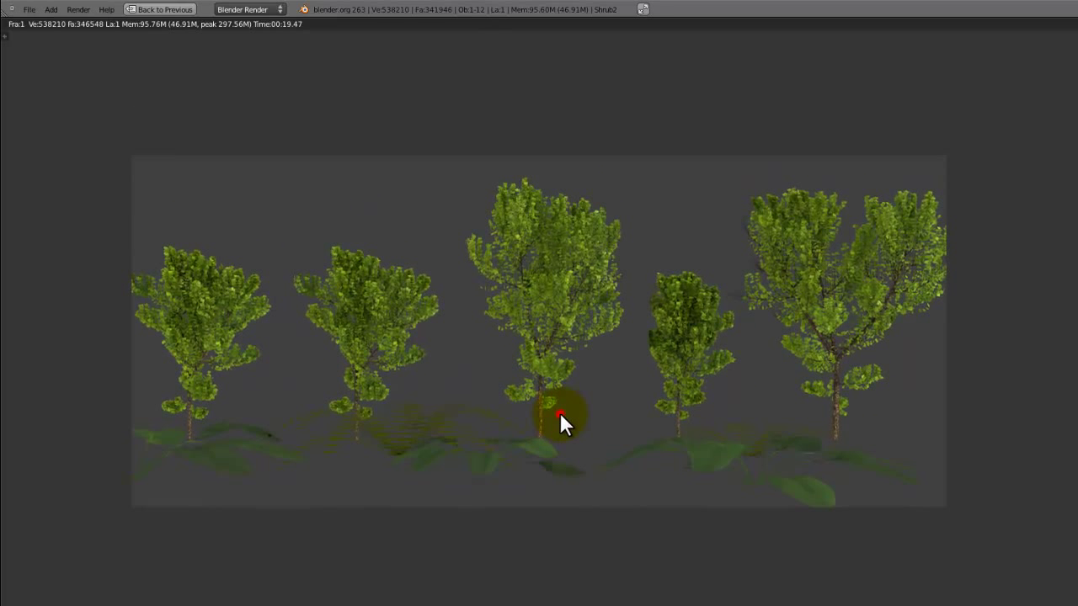
pyautogui.press('Escape')
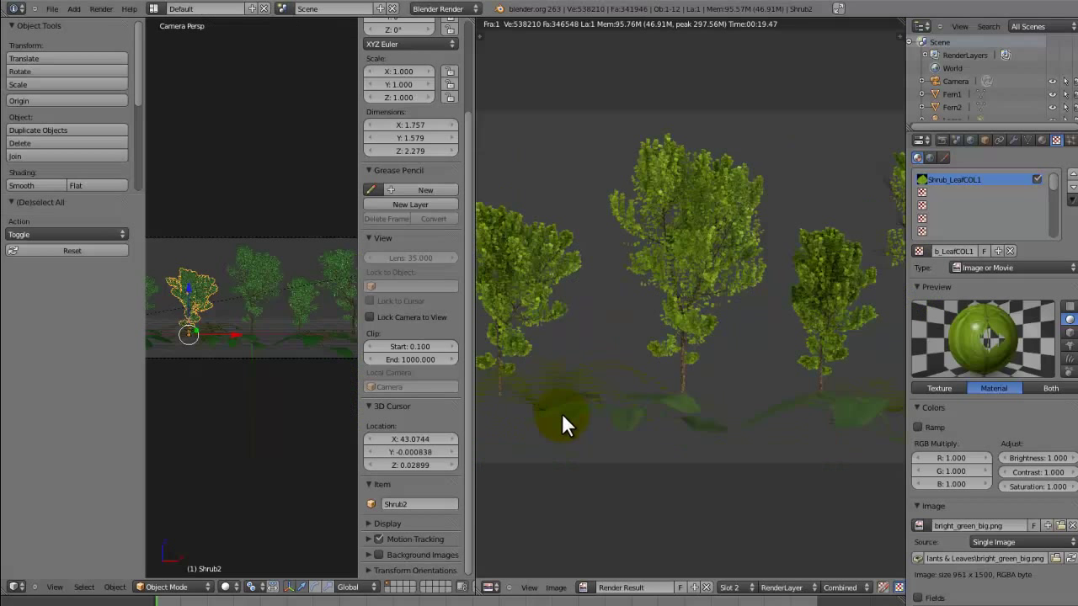